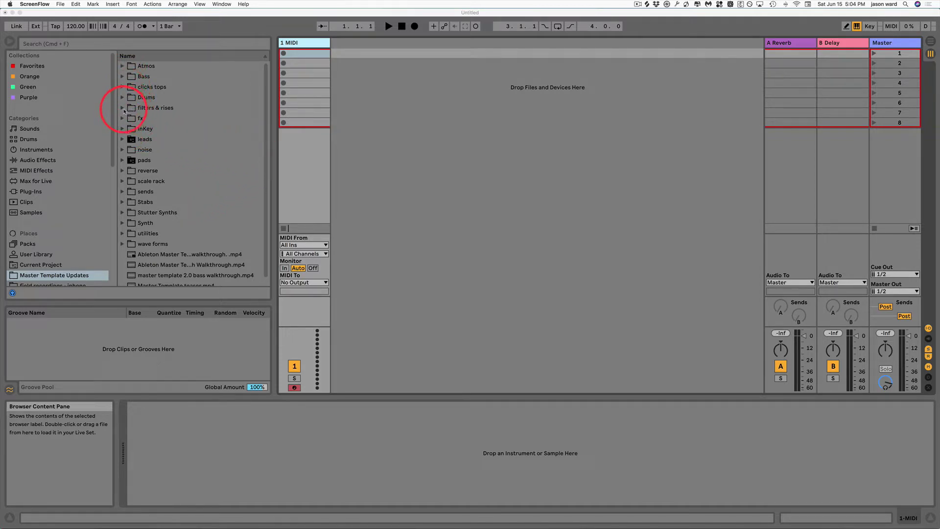
- Look through the contents of the filters & rises and noise folders in Master Template Updates
{"action": "left_click", "coordinate": [121, 112]}
{"action": "left_click", "coordinate": [123, 110]}
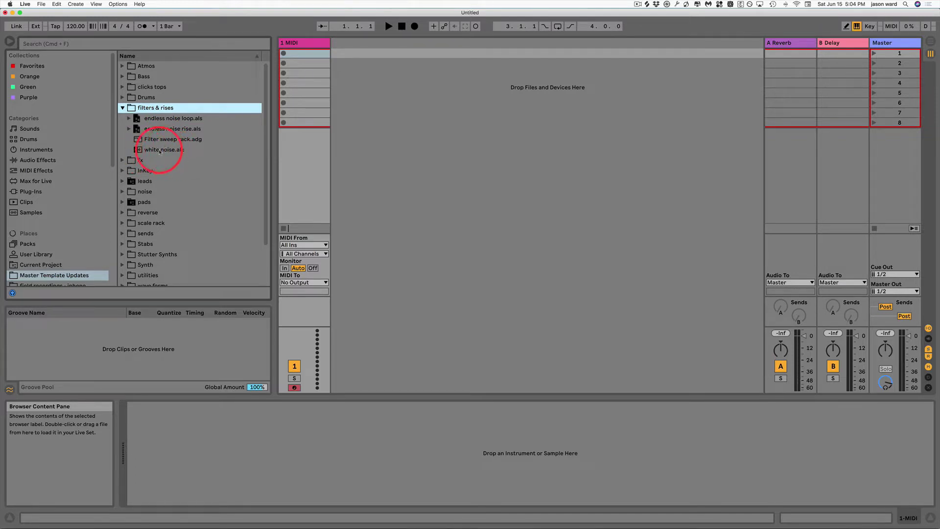
{"action": "left_click", "coordinate": [122, 192]}
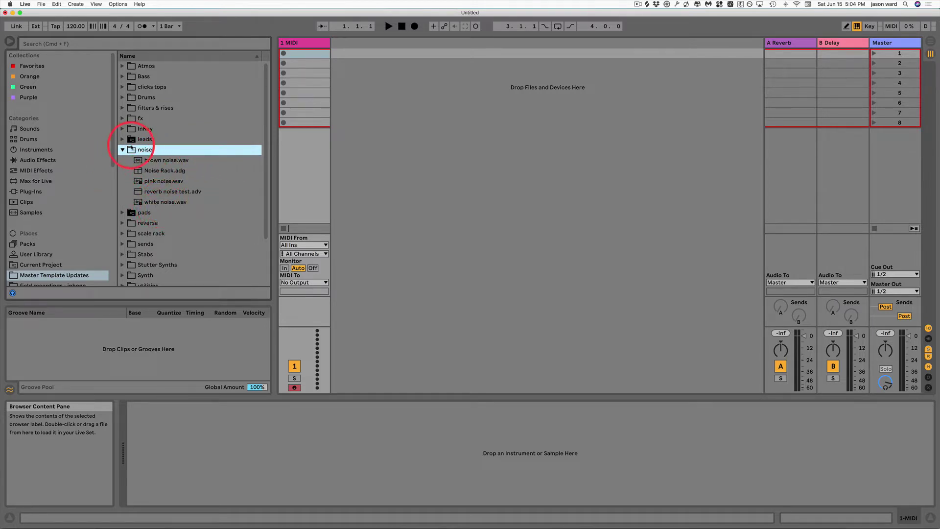
{"action": "left_click", "coordinate": [122, 150]}
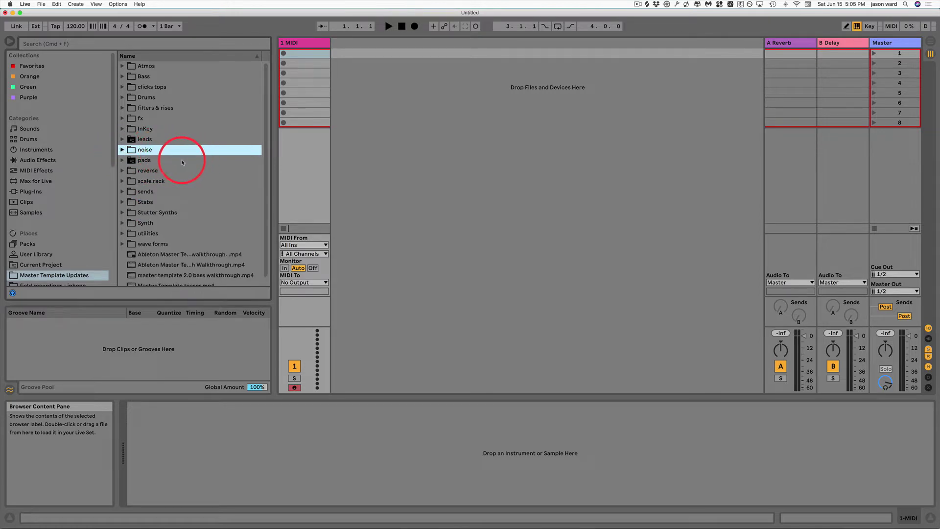
- Load Filter sweep rack.adg from the Filter sweep rack Project folder in filters & rises onto a new track
{"action": "left_click", "coordinate": [122, 107]}
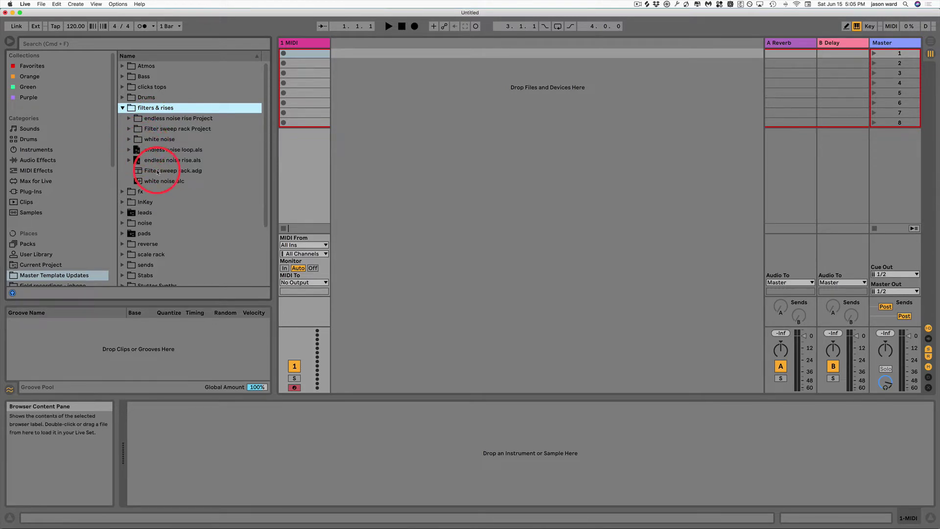
{"action": "left_click", "coordinate": [129, 130]}
{"action": "left_click", "coordinate": [146, 151]}
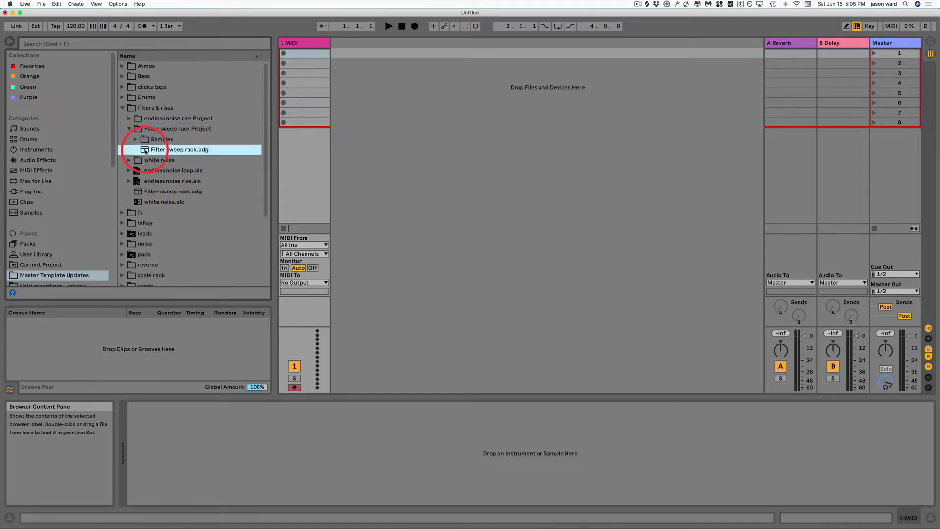
{"action": "left_click_drag", "start_coordinate": [145, 152], "coordinate": [354, 47]}
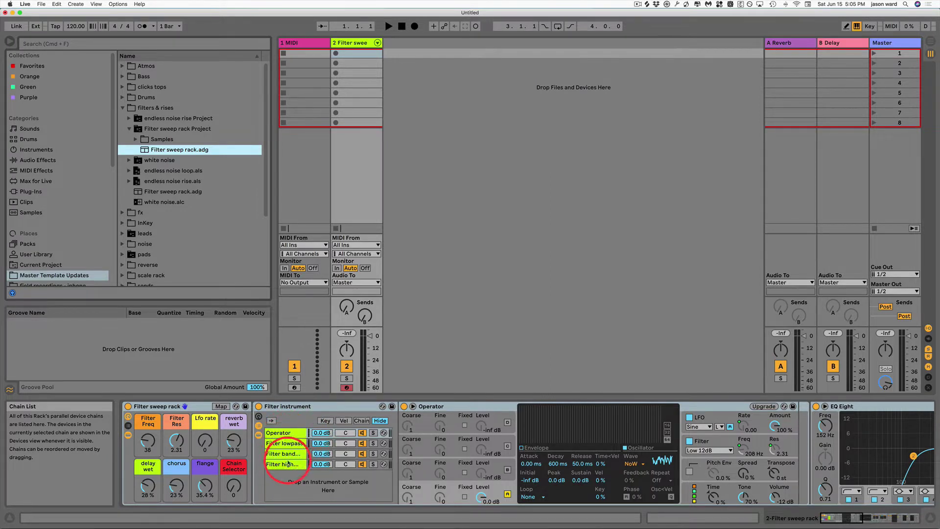
- Examine the chain zones of the Filter instrument rack while moving the Chain Selector macro to 6, and hide the zone editor
{"action": "left_click", "coordinate": [224, 485]}
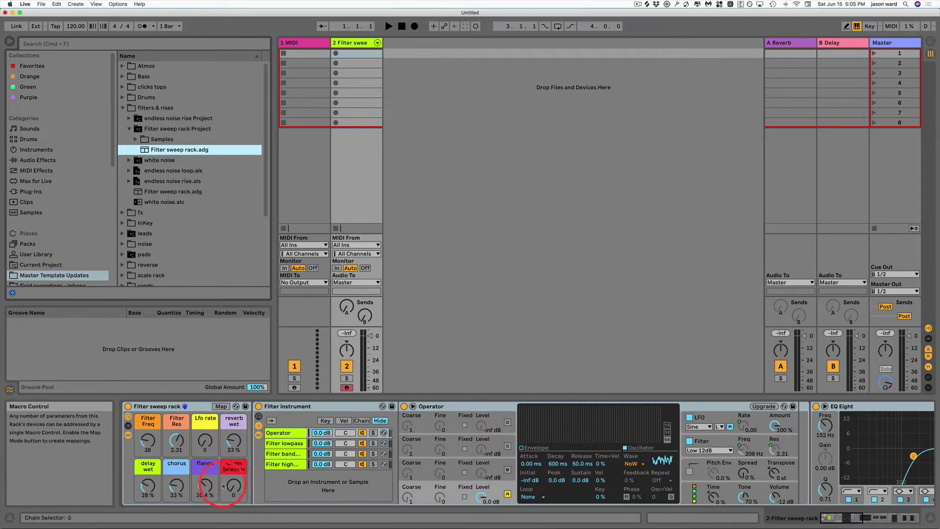
{"action": "left_click_drag", "start_coordinate": [223, 486], "coordinate": [233, 485]}
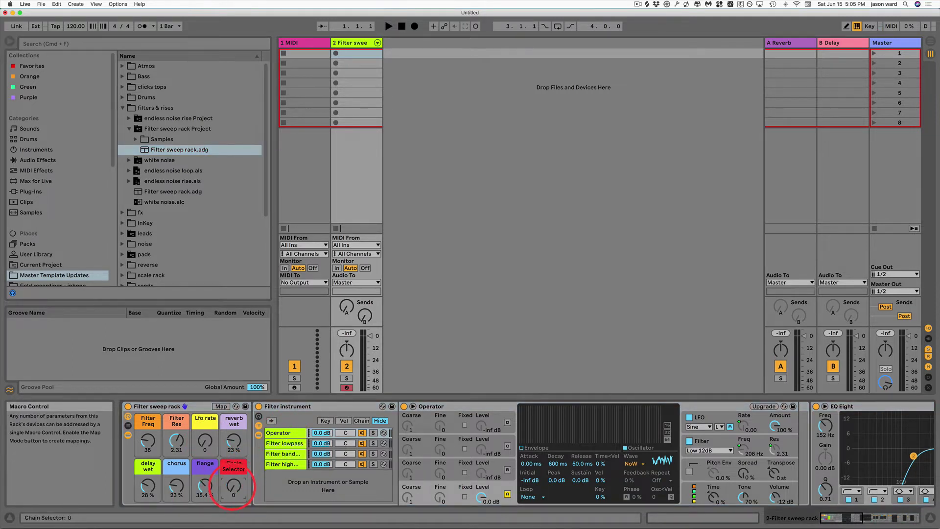
{"action": "left_click", "coordinate": [361, 421]}
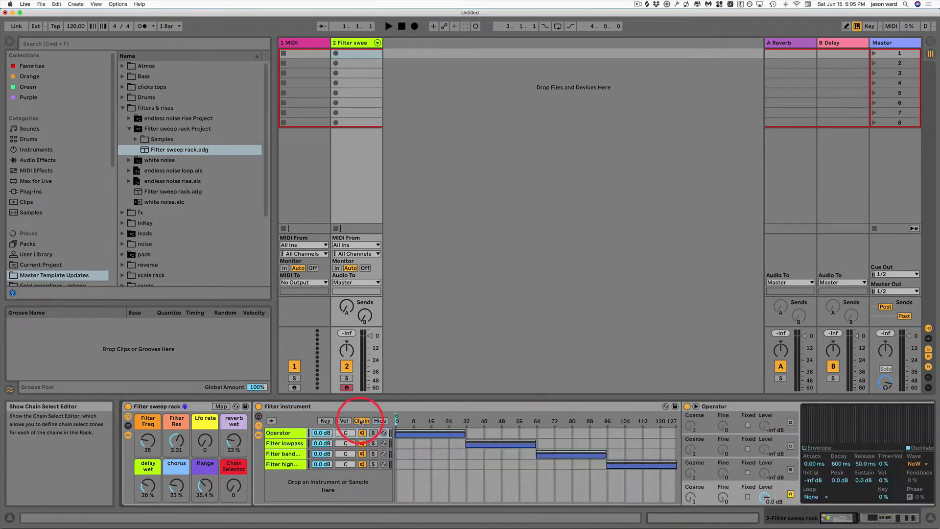
{"action": "left_click", "coordinate": [232, 485]}
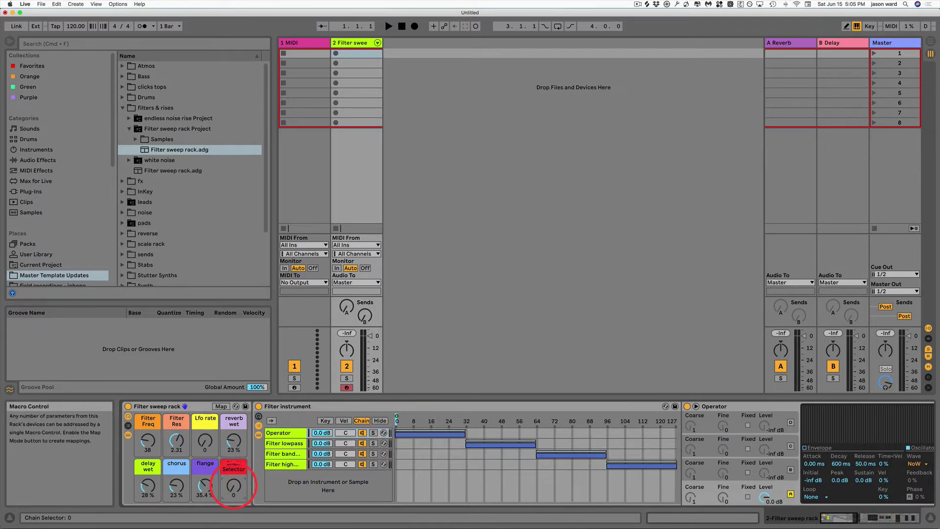
{"action": "left_click_drag", "start_coordinate": [234, 486], "coordinate": [234, 482]}
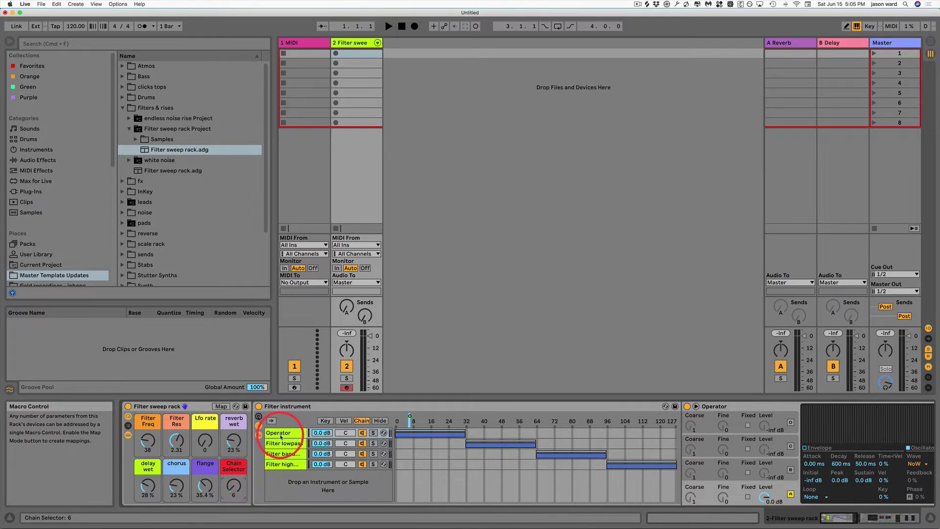
{"action": "left_click", "coordinate": [380, 421]}
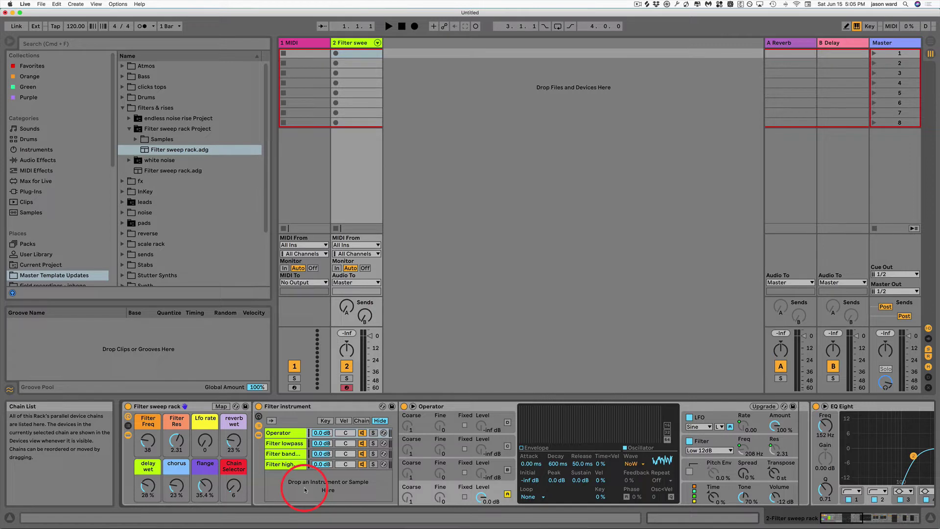
- Sweep the rack's Filter Freq macro up to about 113 and back down to 62 while a note sounds
{"action": "left_click", "coordinate": [146, 441]}
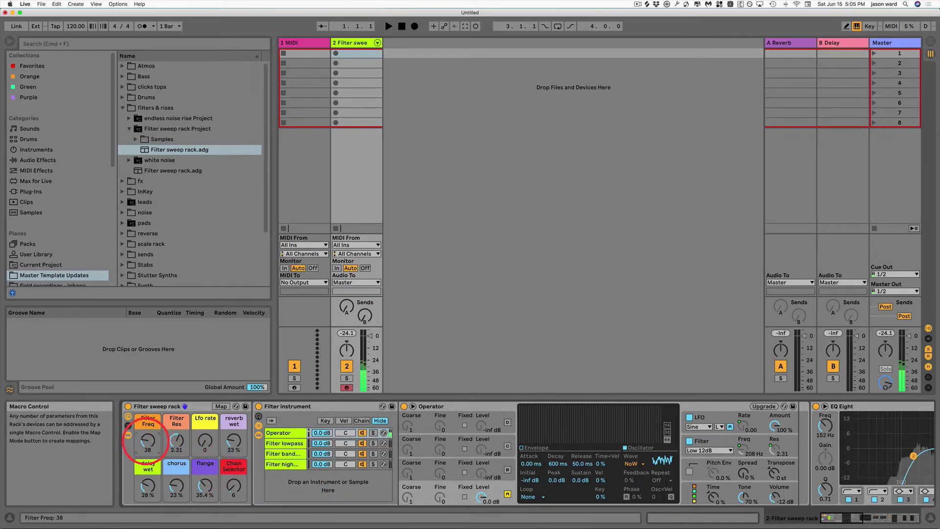
{"action": "left_click_drag", "start_coordinate": [146, 439], "coordinate": [146, 435]}
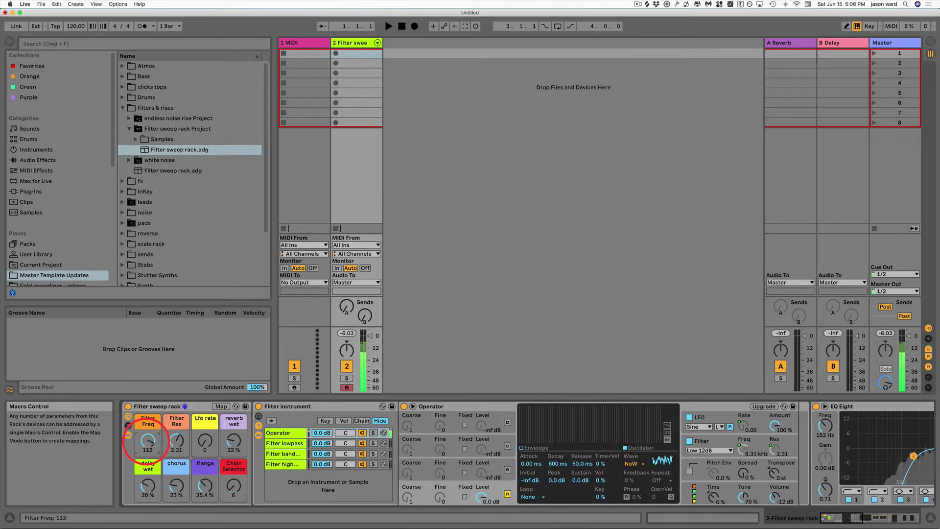
{"action": "left_click_drag", "start_coordinate": [146, 442], "coordinate": [146, 447]}
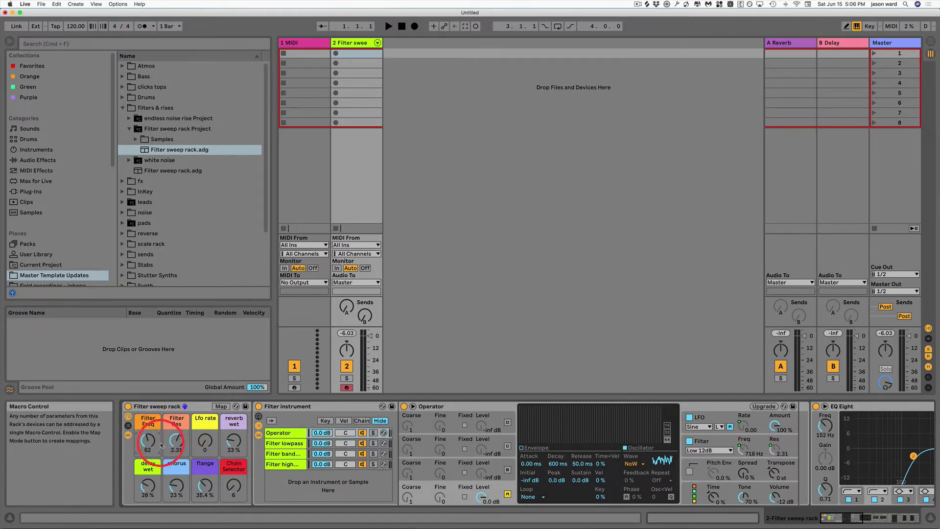
- Dry out the rack with reverb and chorus at 0%, flange at 3.15% and Filter Res at 0.49, and sweep Filter Freq
{"action": "left_click_drag", "start_coordinate": [231, 441], "coordinate": [147, 504]}
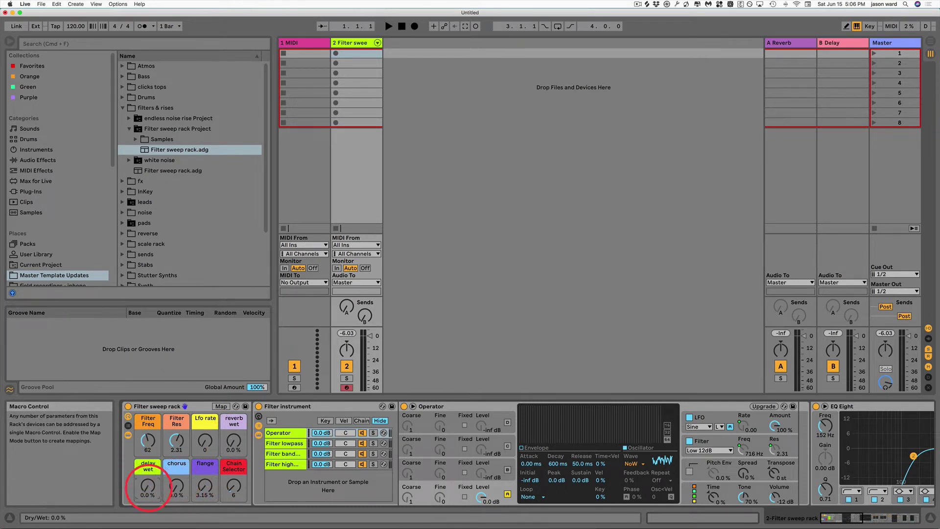
{"action": "left_click", "coordinate": [177, 439]}
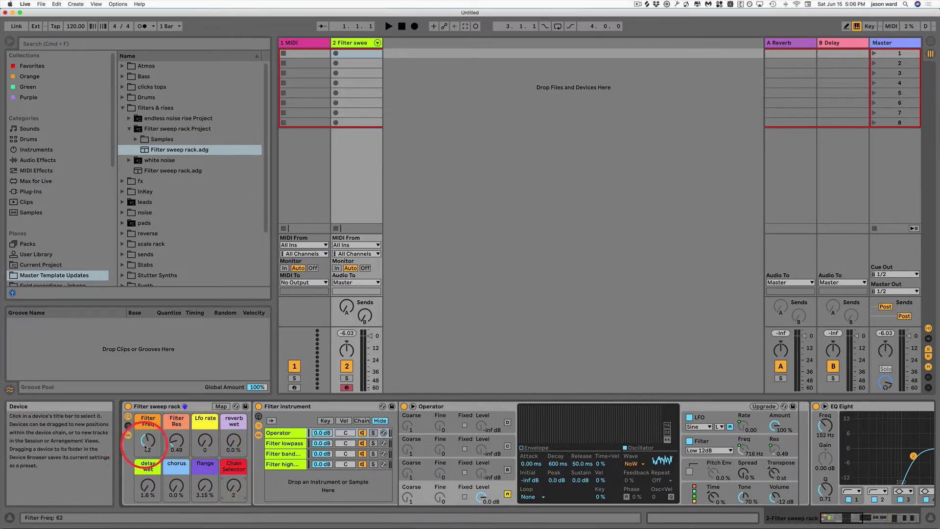
{"action": "left_click_drag", "start_coordinate": [143, 439], "coordinate": [145, 408]}
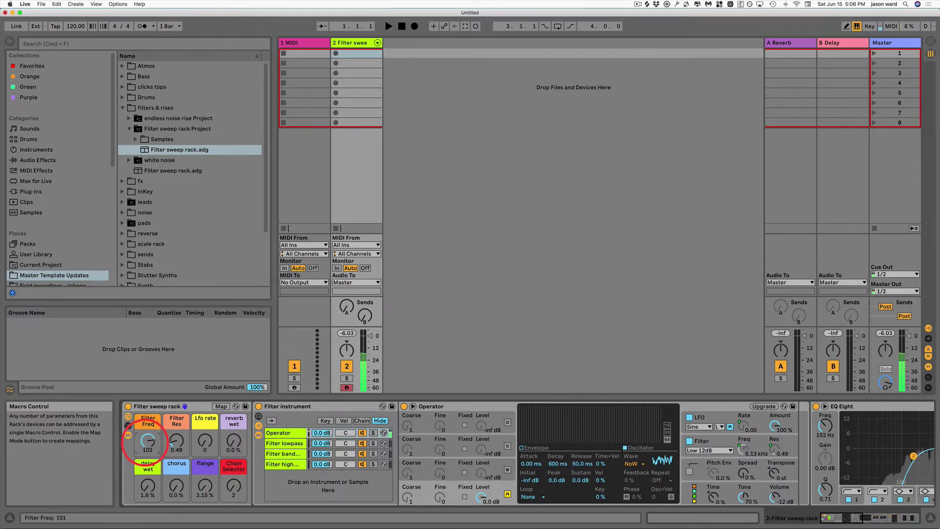
{"action": "left_click_drag", "start_coordinate": [148, 441], "coordinate": [148, 438]}
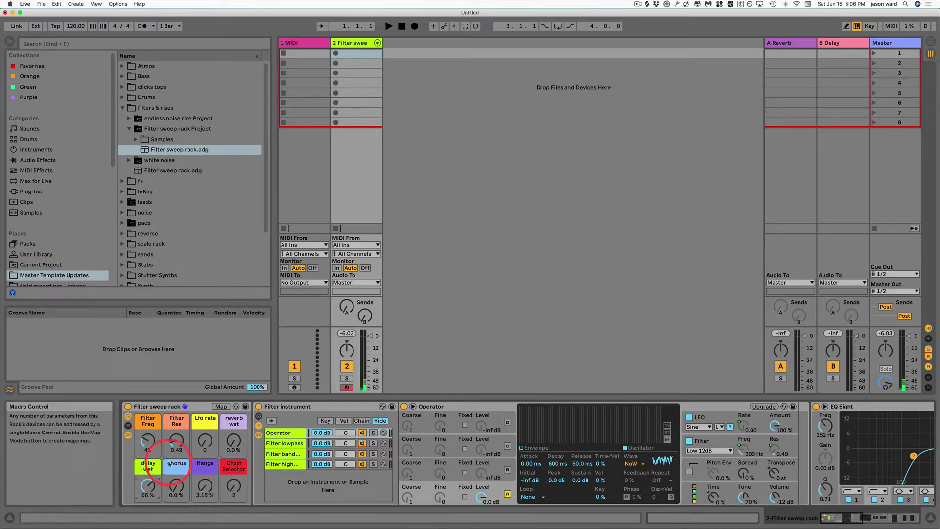
- Raise Filter Res to 3.41 and reverb wet to about 87%, and sweep the Filter Freq macro
{"action": "left_click_drag", "start_coordinate": [177, 441], "coordinate": [148, 444]}
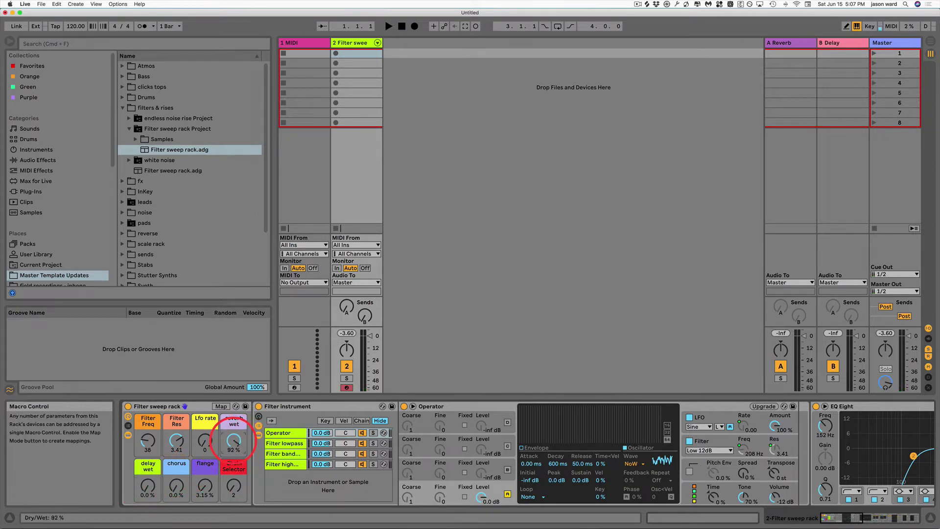
{"action": "left_click_drag", "start_coordinate": [147, 443], "coordinate": [147, 445]}
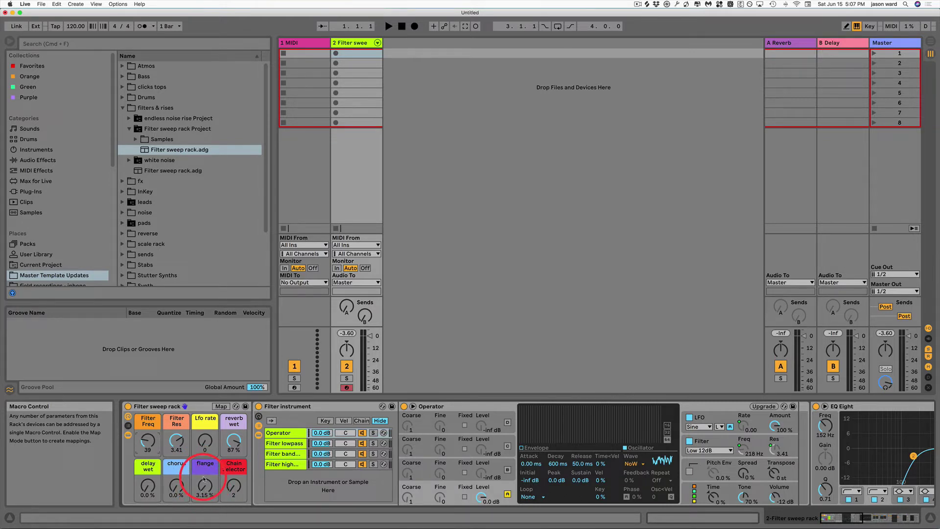
- Raise the flange macro to 93.7% and sweep Filter Freq through the flanged noise
{"action": "left_click_drag", "start_coordinate": [204, 480], "coordinate": [206, 490]}
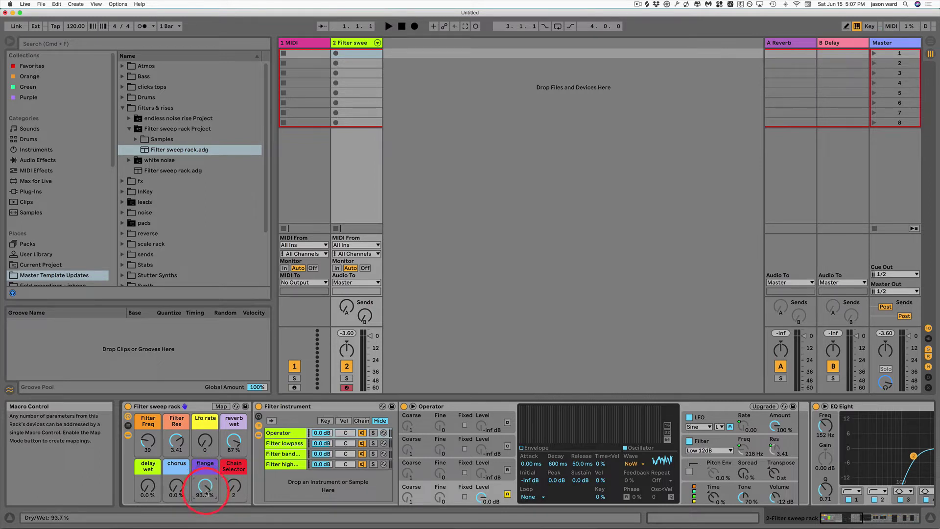
{"action": "left_click", "coordinate": [147, 443]}
{"action": "mouse_move", "coordinate": [147, 443]}
{"action": "left_mouse_down"}
{"action": "mouse_move", "coordinate": [147, 415]}
{"action": "mouse_move", "coordinate": [146, 455]}
{"action": "left_mouse_up"}
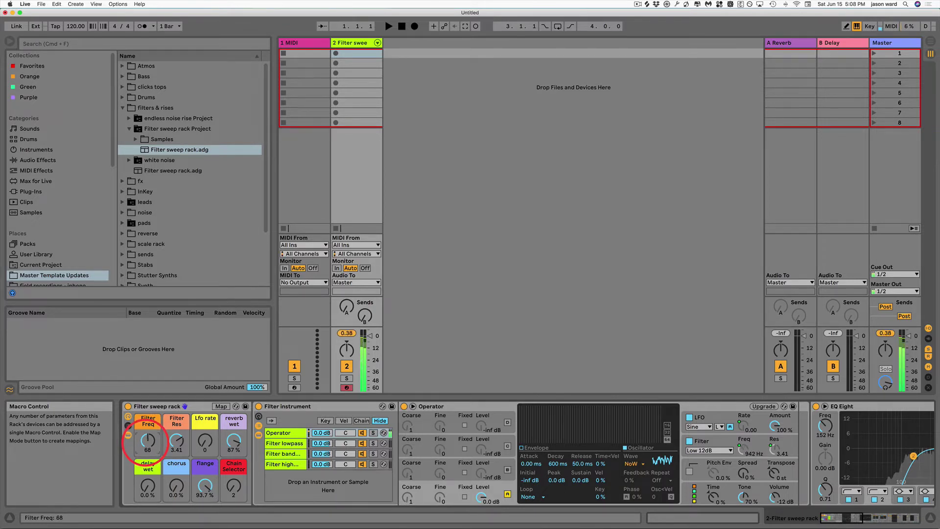
- Lower flange to 3.94%, raise chorus to 100%, and sweep the Filter Freq macro
{"action": "left_click", "coordinate": [195, 486]}
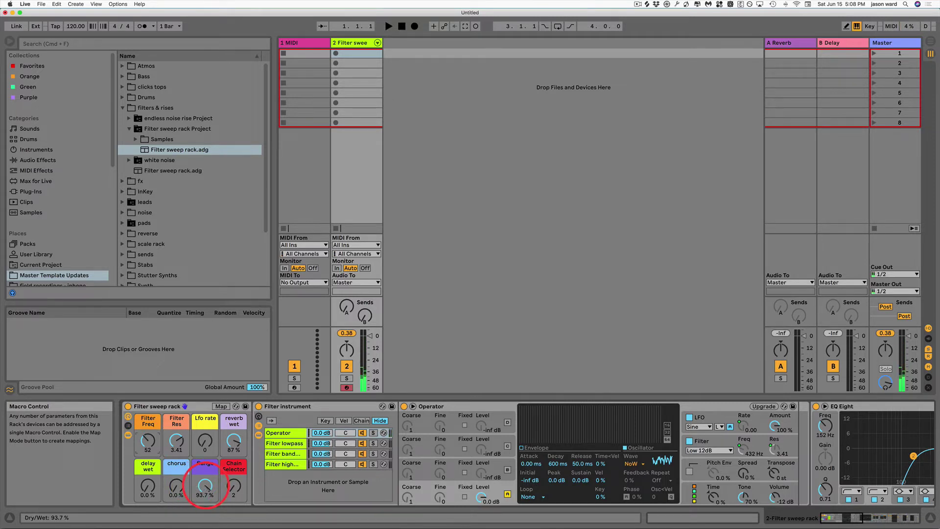
{"action": "left_click_drag", "start_coordinate": [206, 487], "coordinate": [205, 488]}
{"action": "left_click", "coordinate": [177, 488]}
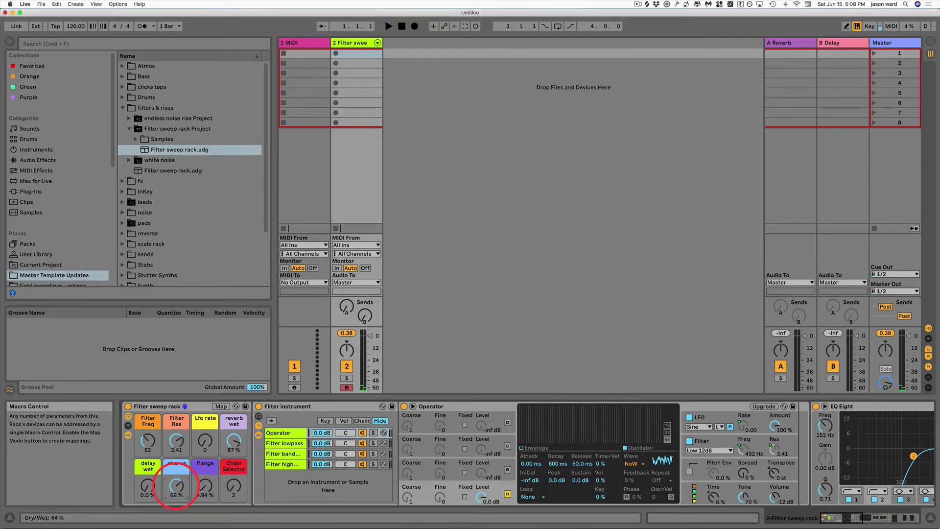
{"action": "left_click_drag", "start_coordinate": [147, 442], "coordinate": [147, 441]}
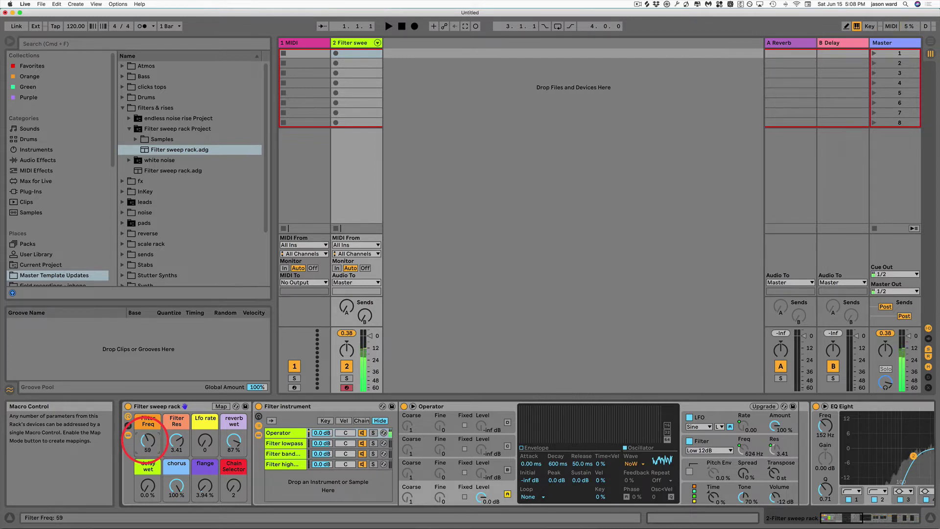
- Raise flange to 90.6% on top of the full chorus and sweep Filter Freq down to 48
{"action": "left_click_drag", "start_coordinate": [205, 488], "coordinate": [205, 487]}
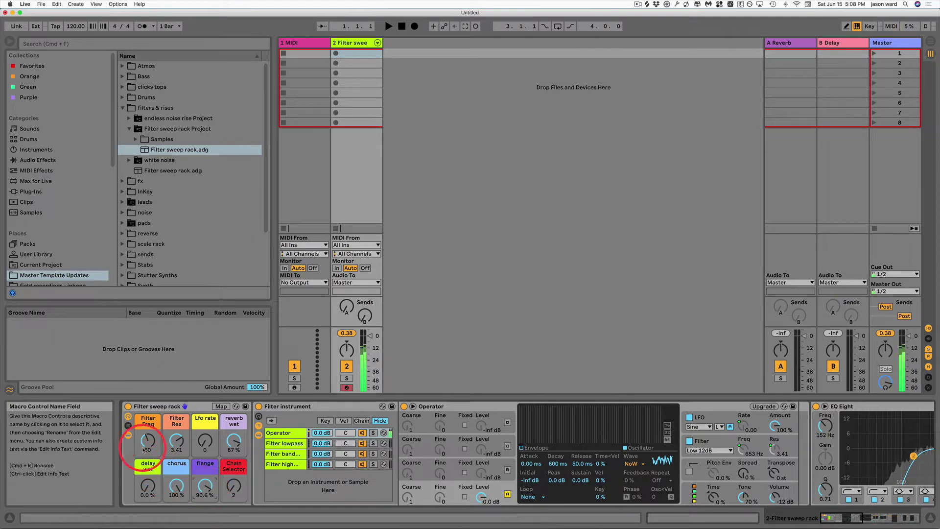
{"action": "left_click_drag", "start_coordinate": [148, 440], "coordinate": [149, 454]}
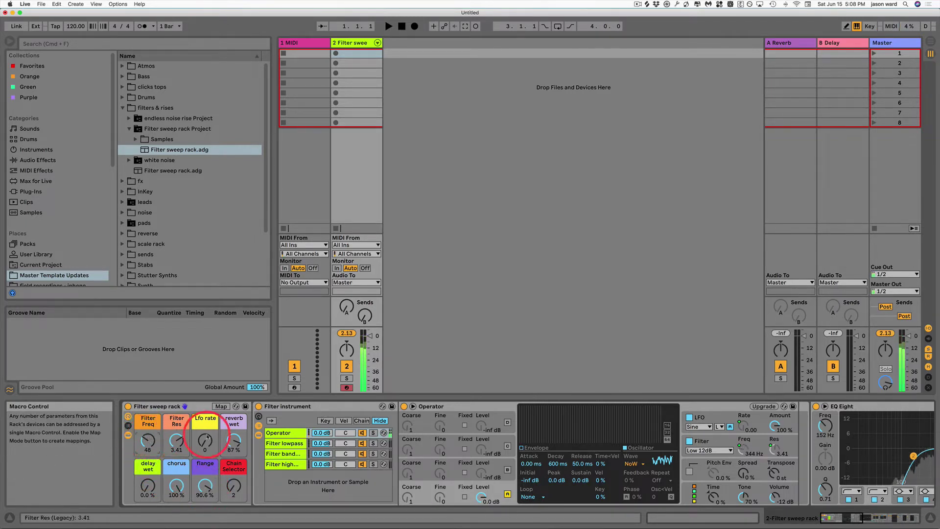
- Bring the chorus and flange macros down to about 55% each and sweep the Filter Freq macro
{"action": "left_click", "coordinate": [205, 488]}
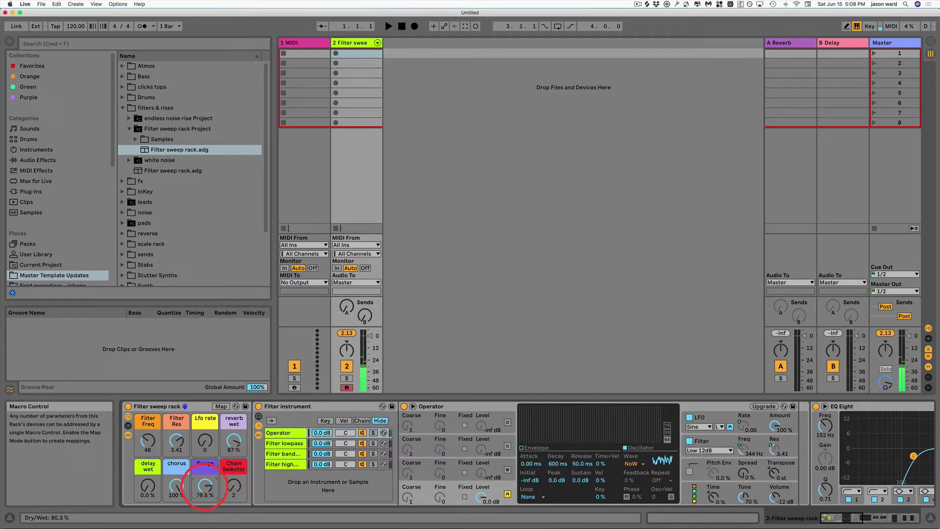
{"action": "mouse_move", "coordinate": [205, 487]}
{"action": "left_mouse_down"}
{"action": "mouse_move", "coordinate": [176, 488]}
{"action": "mouse_move", "coordinate": [205, 492]}
{"action": "left_mouse_up"}
{"action": "left_click", "coordinate": [177, 486]}
{"action": "left_click", "coordinate": [209, 444]}
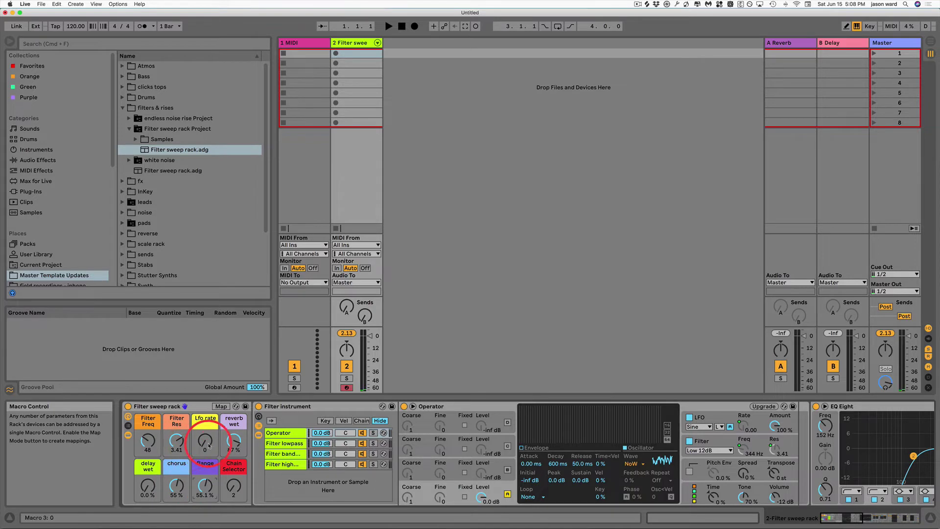
{"action": "left_click", "coordinate": [147, 442]}
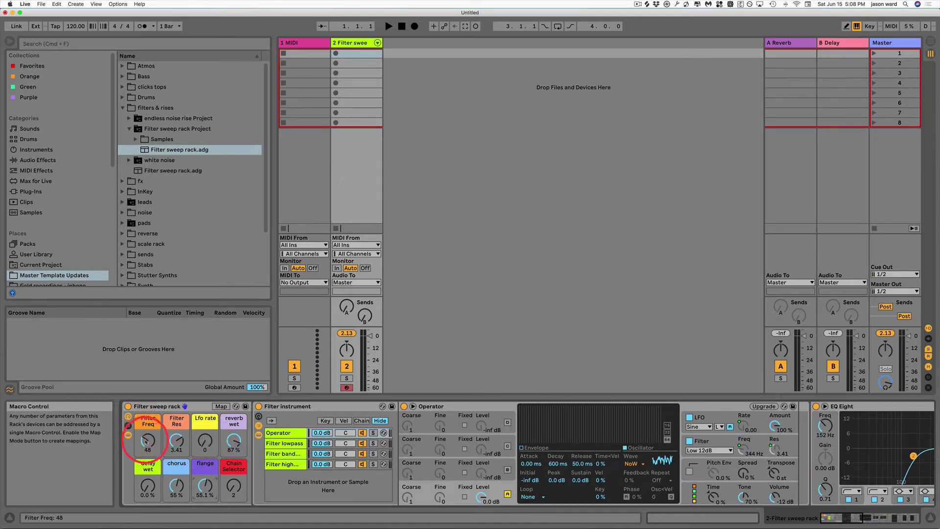
{"action": "left_click_drag", "start_coordinate": [147, 440], "coordinate": [147, 444]}
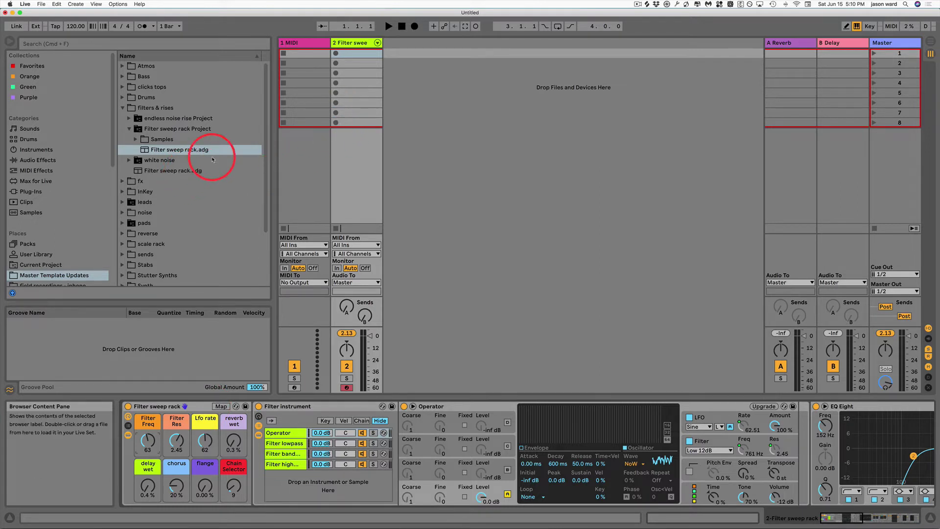
- Insert an audio track after the Filter sweep rack track, set its input to 2-Filter sweep rack and arm it for recording
{"action": "left_click", "coordinate": [352, 44]}
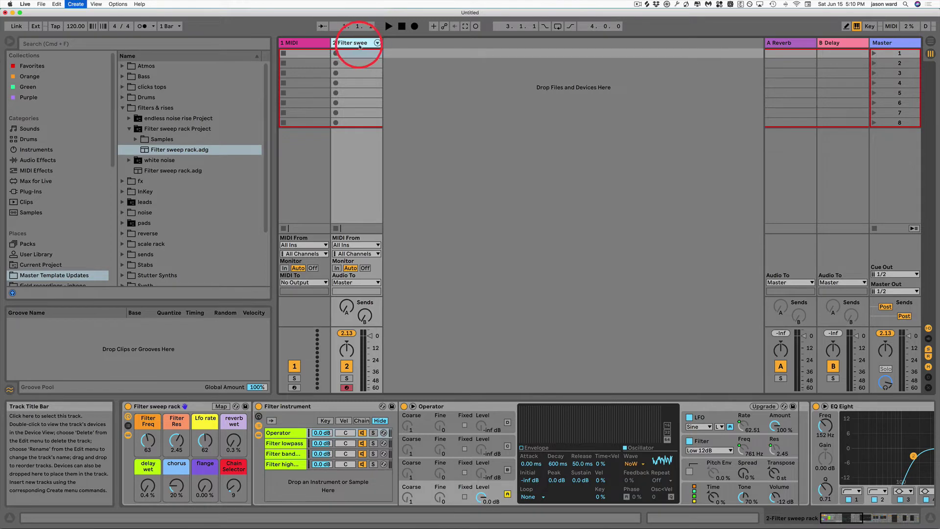
{"action": "key", "text": "super+t"}
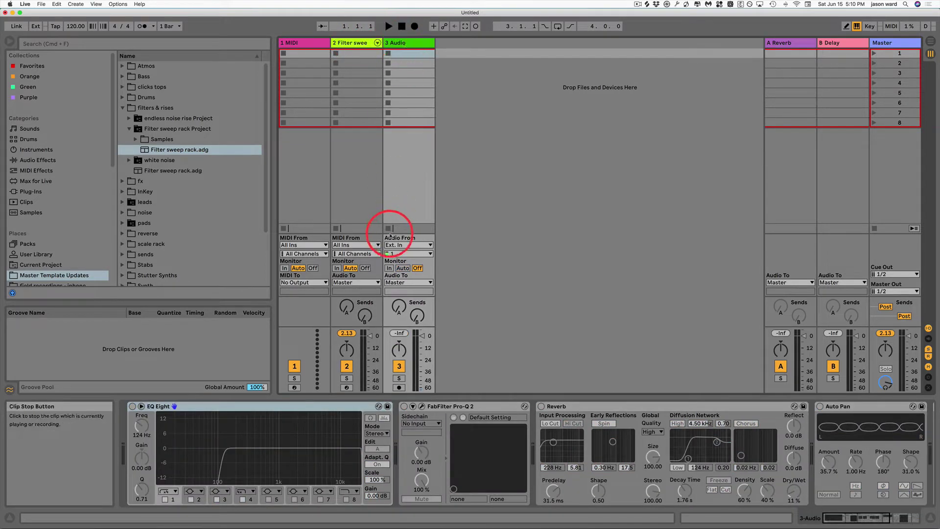
{"action": "left_click", "coordinate": [400, 245]}
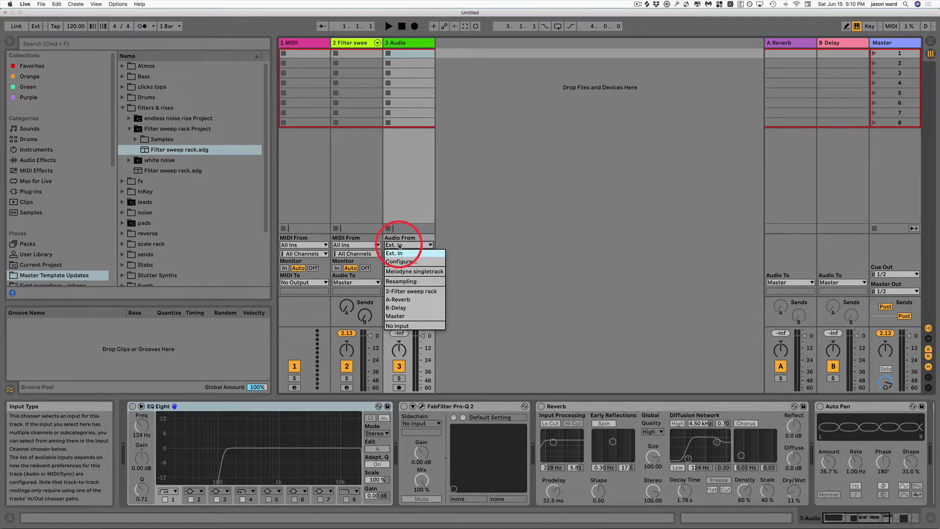
{"action": "left_click", "coordinate": [414, 292]}
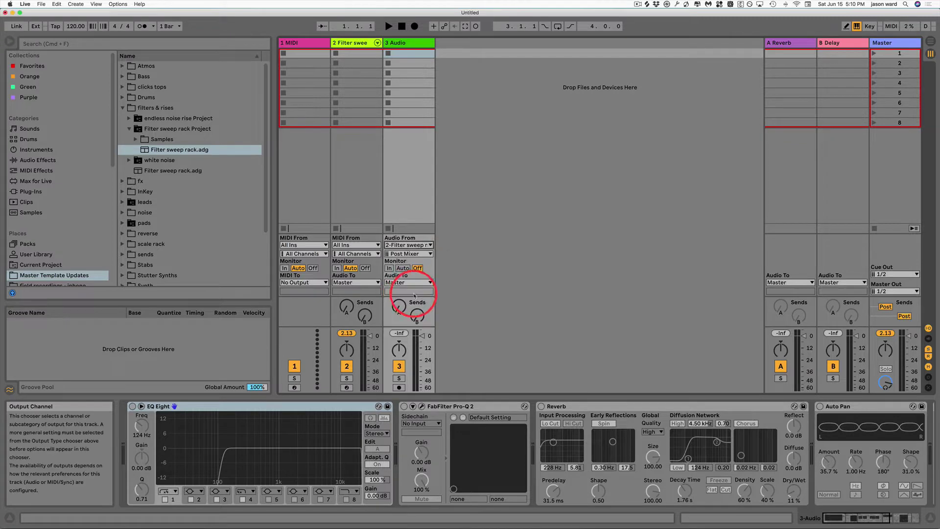
{"action": "left_click", "coordinate": [399, 387]}
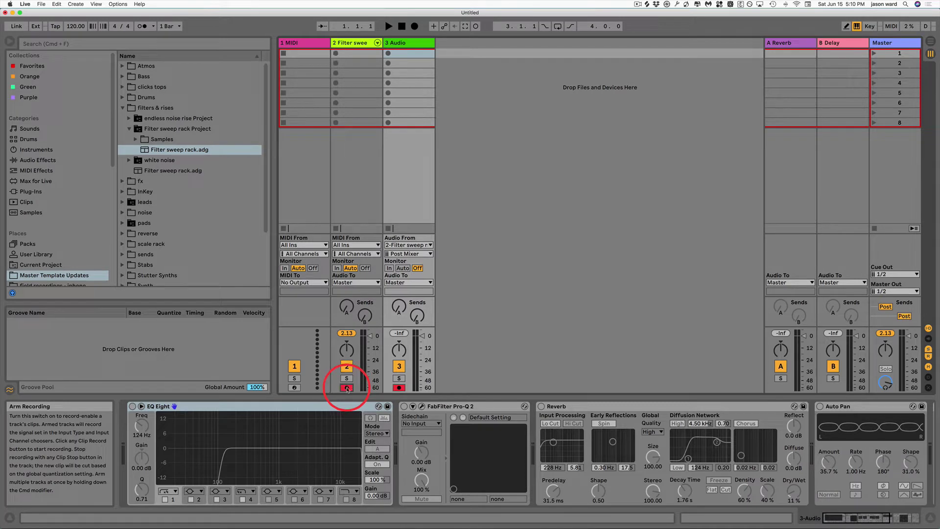
- Start recording into the new audio track's first clip slot and bring up the Filter sweep rack's macros
{"action": "left_click", "coordinate": [378, 43]}
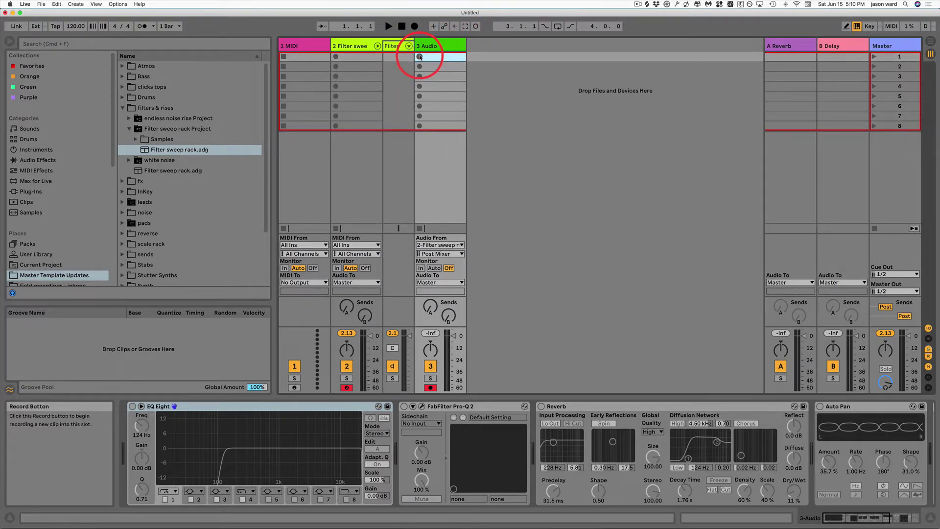
{"action": "left_click", "coordinate": [420, 56]}
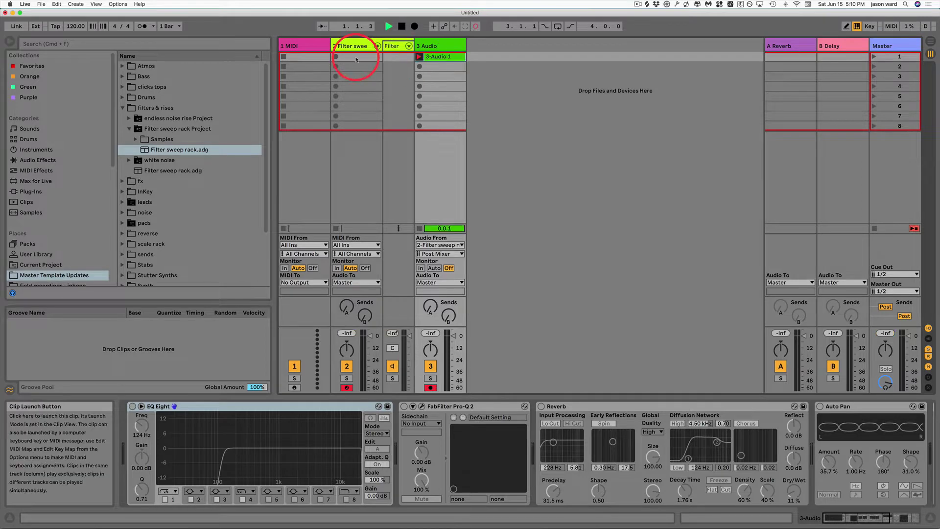
{"action": "left_click", "coordinate": [355, 45]}
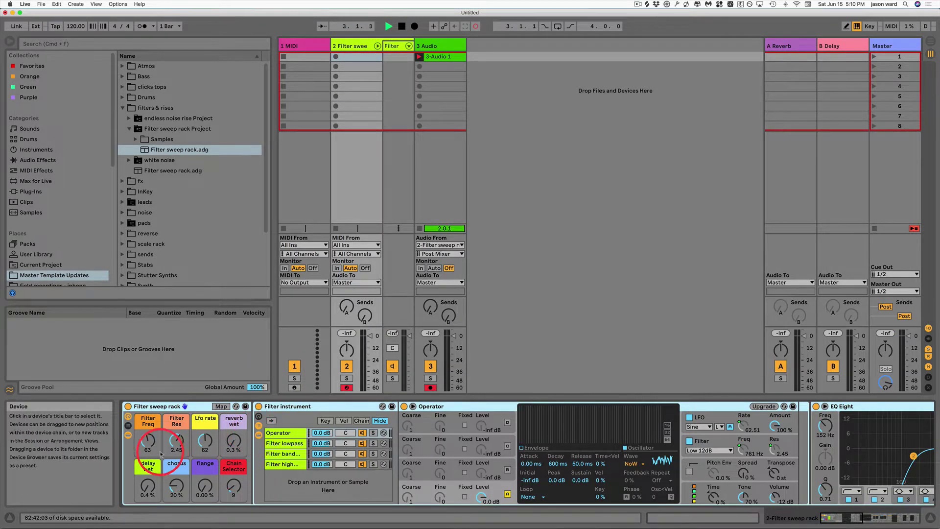
- Sweep Filter Freq up to 92 and down to 37, setting Lfo rate to 92, reverb wet to 44% and chorus to 100%
{"action": "left_click_drag", "start_coordinate": [148, 445], "coordinate": [148, 437]}
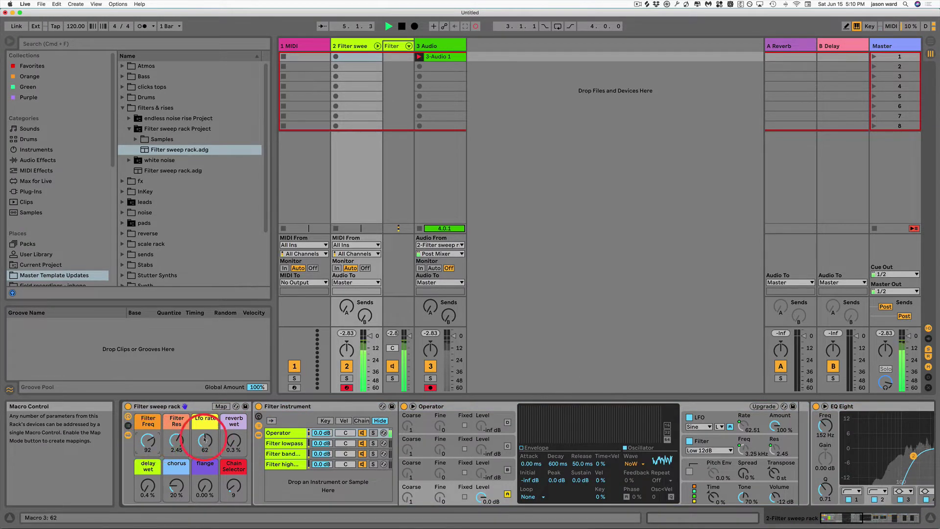
{"action": "left_click_drag", "start_coordinate": [225, 441], "coordinate": [232, 437]}
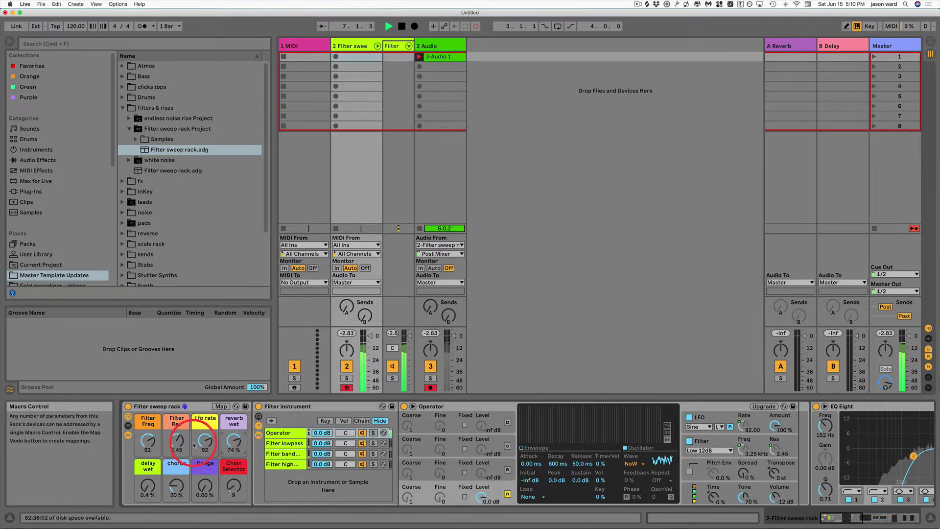
{"action": "left_click_drag", "start_coordinate": [148, 441], "coordinate": [143, 442]}
{"action": "left_click_drag", "start_coordinate": [235, 438], "coordinate": [234, 442]}
{"action": "left_click_drag", "start_coordinate": [176, 487], "coordinate": [174, 486]}
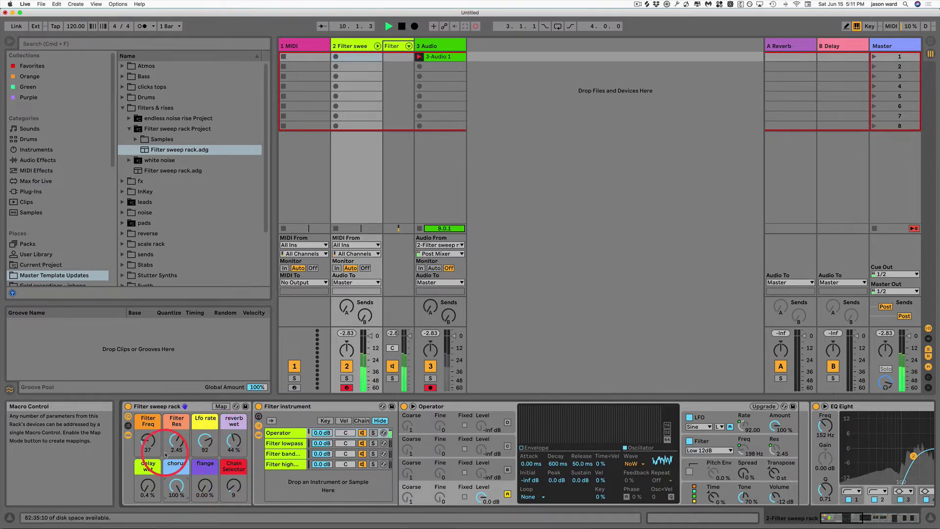
- Sweep the Filter Freq macro up to 105 and set the Lfo rate macro to 62
{"action": "left_click", "coordinate": [148, 439]}
{"action": "left_click_drag", "start_coordinate": [147, 440], "coordinate": [146, 435]}
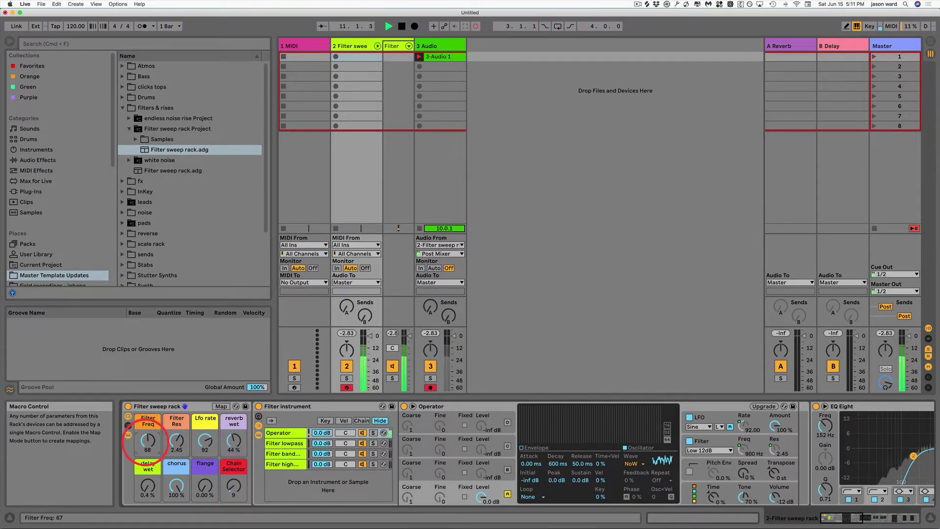
{"action": "left_click", "coordinate": [205, 439]}
{"action": "left_click_drag", "start_coordinate": [204, 439], "coordinate": [204, 442]}
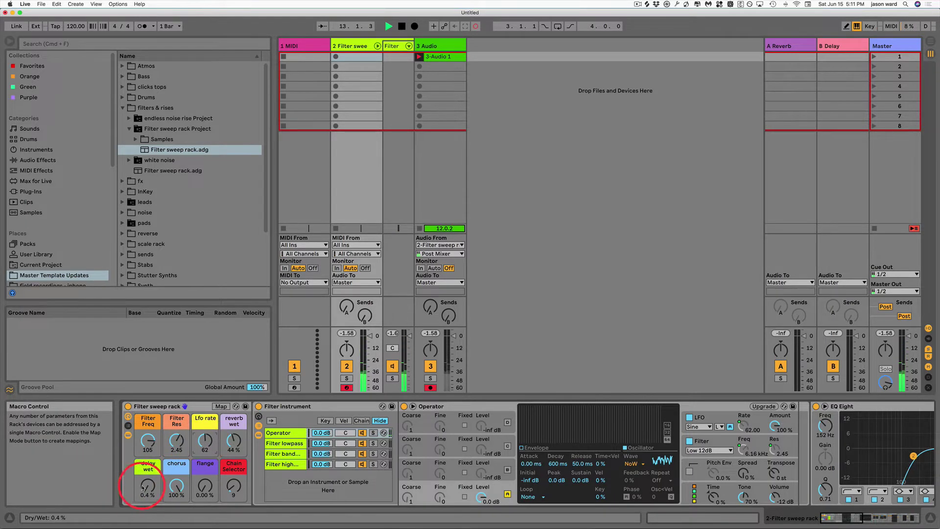
- Set delay wet to 89%, reverb wet to 25% and flange to 71.7%, and sweep Filter Freq down to 29
{"action": "left_click_drag", "start_coordinate": [147, 487], "coordinate": [147, 485]}
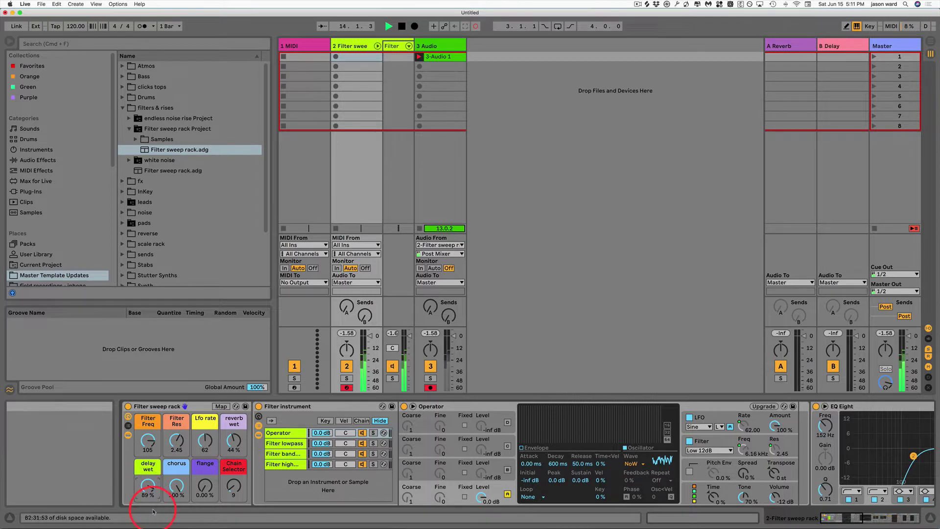
{"action": "left_click", "coordinate": [232, 440]}
{"action": "left_click_drag", "start_coordinate": [232, 441], "coordinate": [233, 444]}
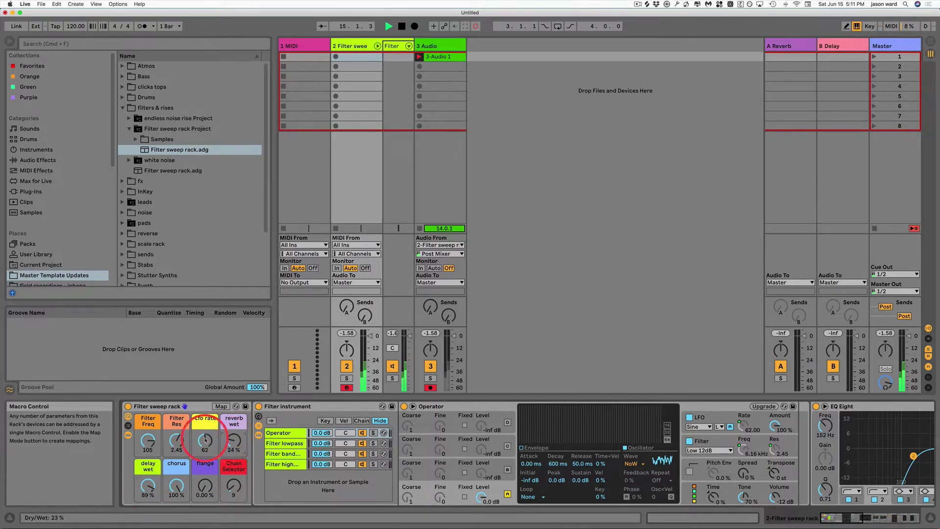
{"action": "left_click", "coordinate": [199, 487]}
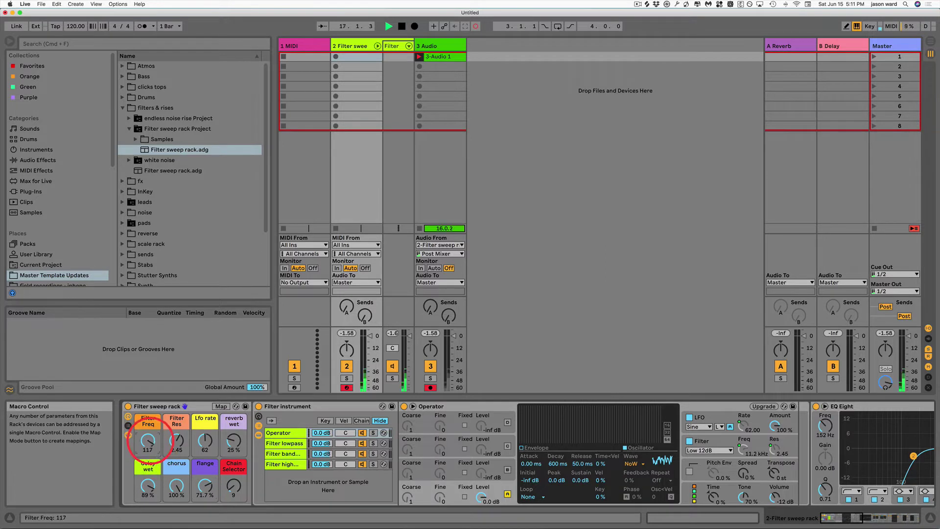
{"action": "left_click_drag", "start_coordinate": [149, 439], "coordinate": [148, 439]}
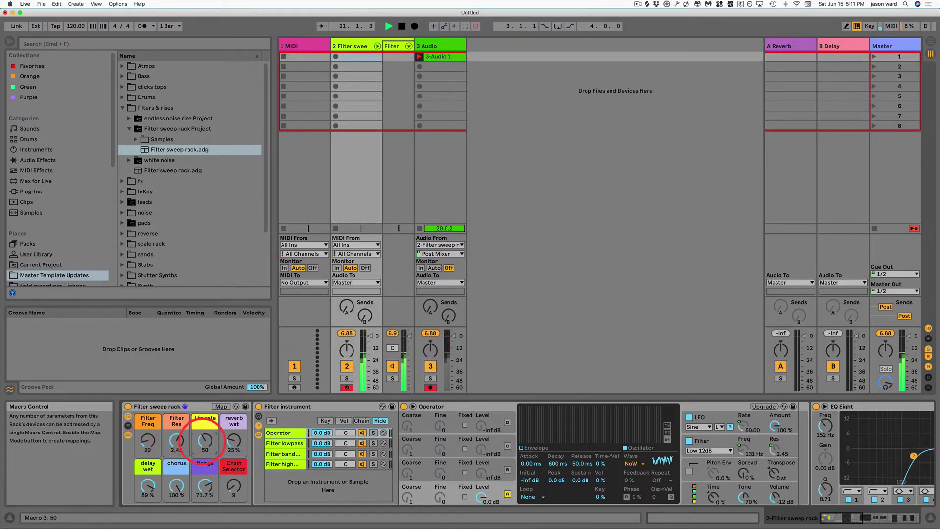
- Finish the recording, open the 3-Audio 1 clip to view its waveform and stop playback
{"action": "left_click", "coordinate": [440, 56]}
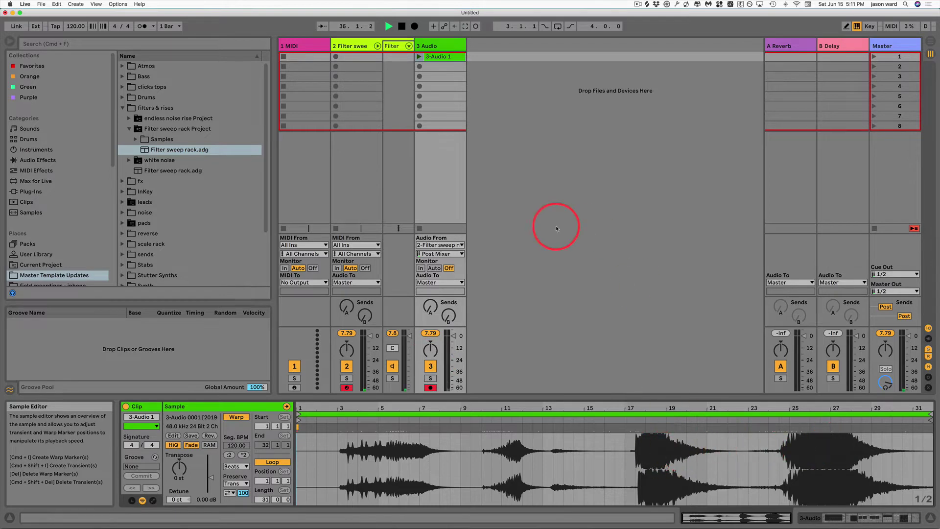
{"action": "left_click", "coordinate": [356, 46]}
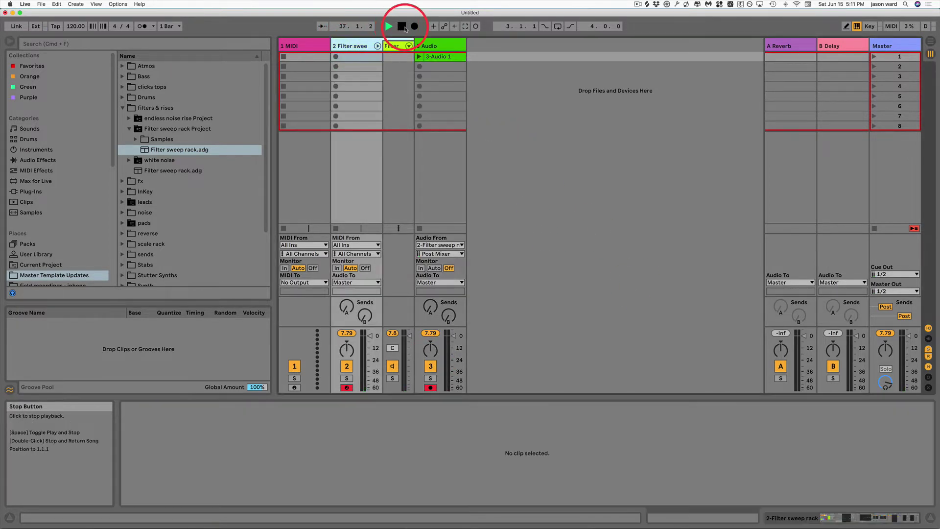
{"action": "left_click", "coordinate": [402, 26]}
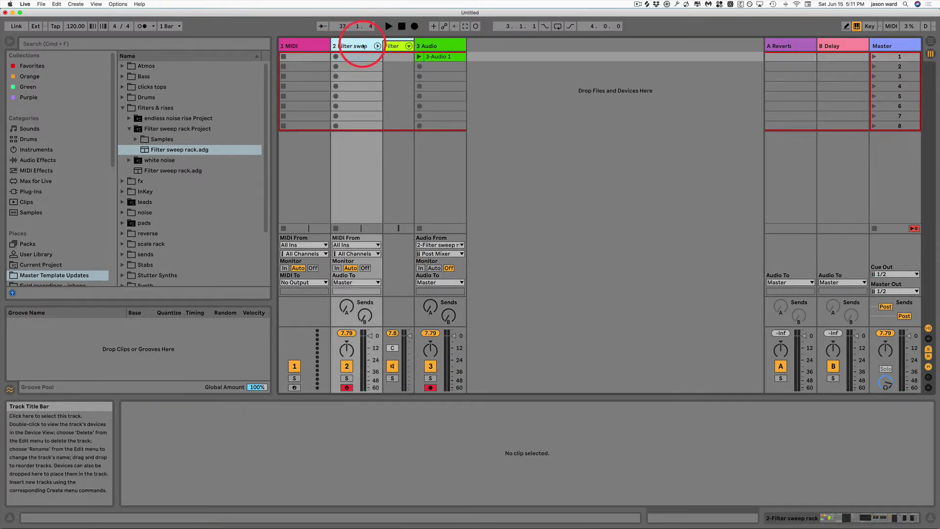
- Add a Limiter at the end of the Filter sweep rack track's device chain and adjust the track's volume
{"action": "double_click", "coordinate": [360, 45]}
{"action": "scroll", "coordinate": [735, 470], "scroll_direction": "right", "scroll_amount": 6}
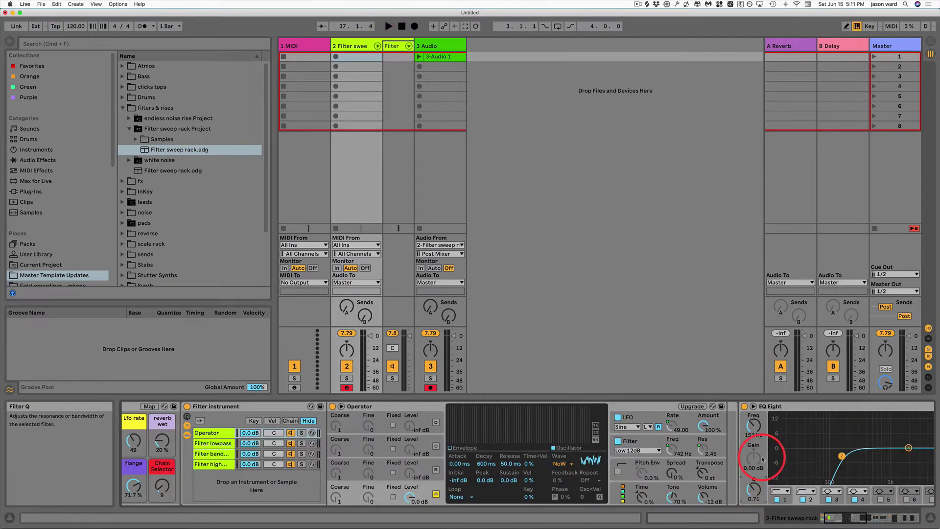
{"action": "scroll", "coordinate": [863, 507], "scroll_direction": "right", "scroll_amount": 10}
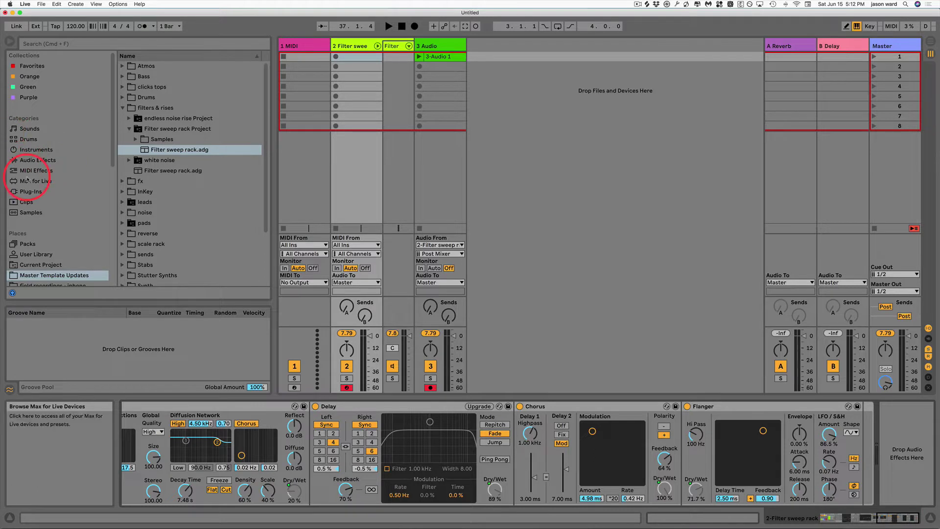
{"action": "left_click", "coordinate": [38, 161]}
{"action": "scroll", "coordinate": [210, 230], "scroll_direction": "down", "scroll_amount": 5}
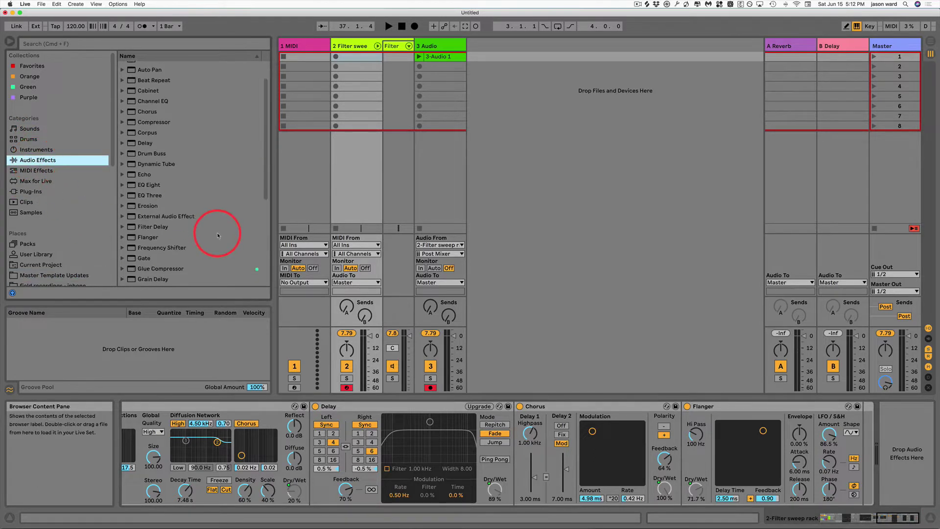
{"action": "scroll", "coordinate": [120, 218], "scroll_direction": "down", "scroll_amount": 1}
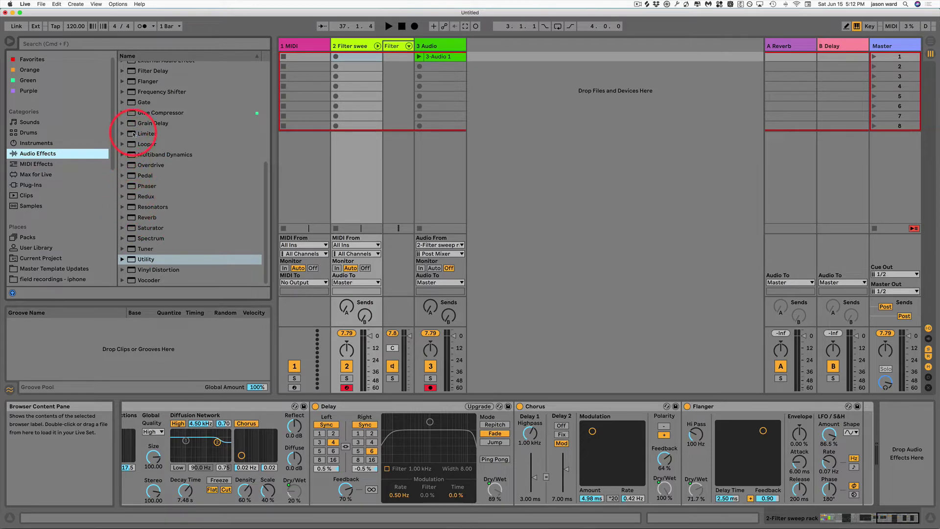
{"action": "mouse_move", "coordinate": [130, 134]}
{"action": "left_mouse_down"}
{"action": "mouse_move", "coordinate": [604, 263]}
{"action": "mouse_move", "coordinate": [919, 395]}
{"action": "mouse_move", "coordinate": [914, 456]}
{"action": "left_mouse_up"}
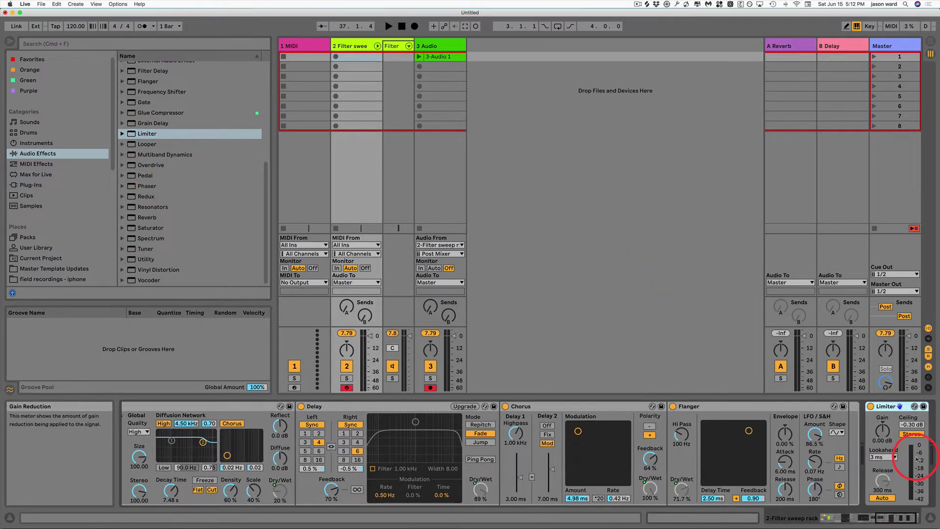
{"action": "left_click_drag", "start_coordinate": [371, 337], "coordinate": [371, 360]}
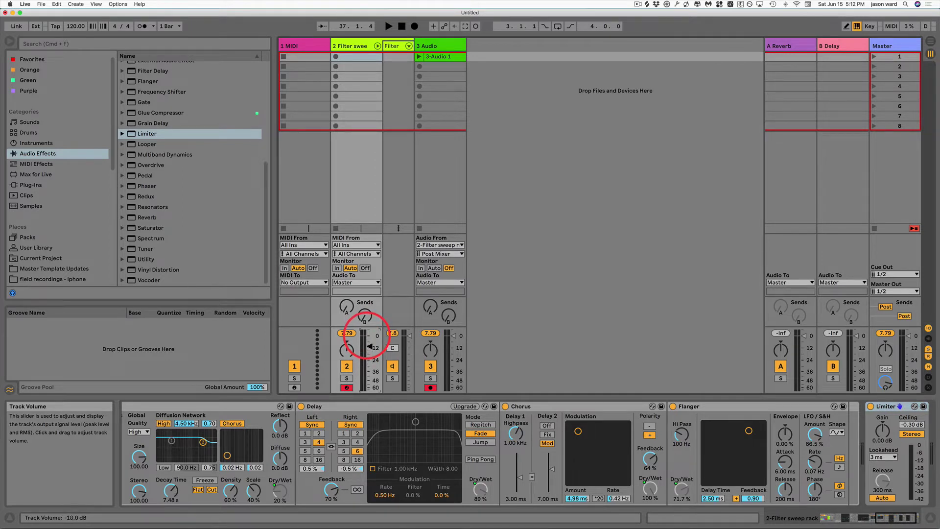
{"action": "left_click_drag", "start_coordinate": [370, 341], "coordinate": [370, 337]}
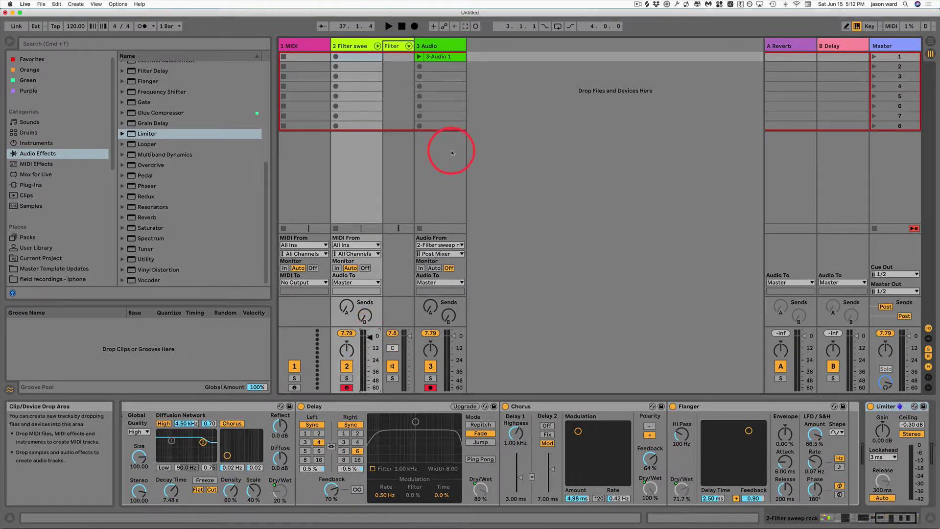
- Delete the recorded audio track and the Filter sweep rack track
{"action": "left_click", "coordinate": [441, 46]}
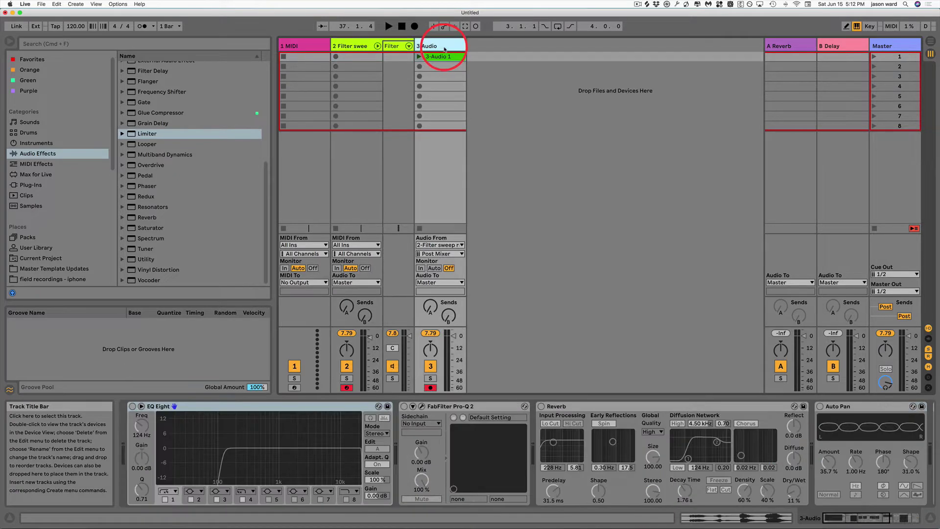
{"action": "key", "text": "Delete"}
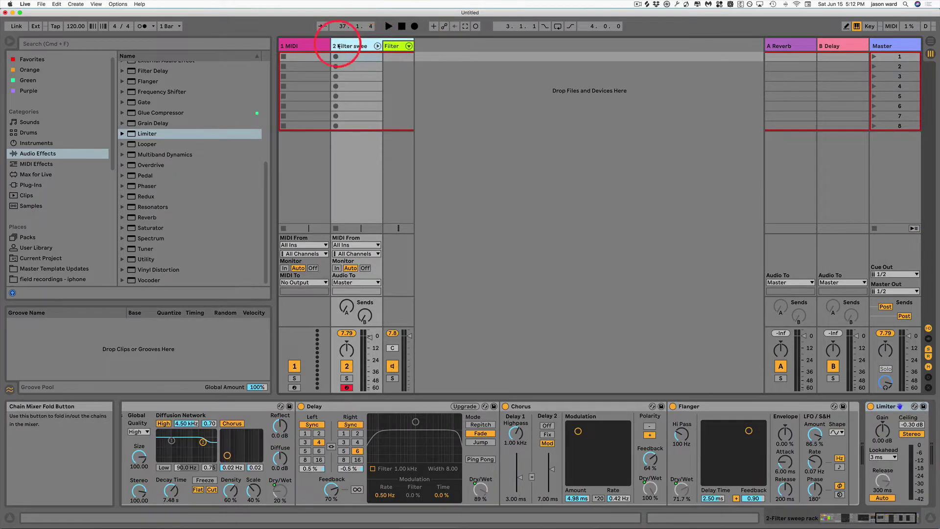
{"action": "key", "text": "Delete"}
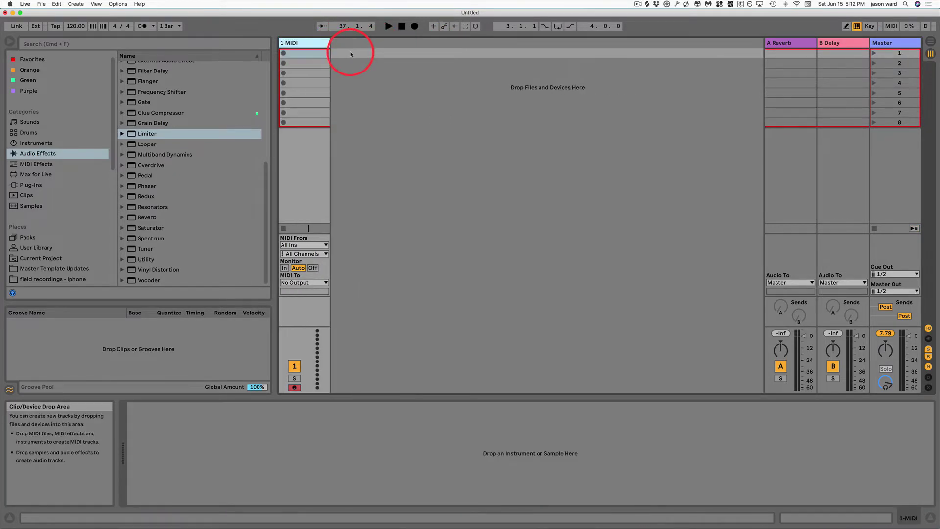
- Load endless noise rise.als from the endless noise rise Project in Master Template Updates into the set and select a clip in 5 Freeze 2-Operator
{"action": "left_click", "coordinate": [71, 268]}
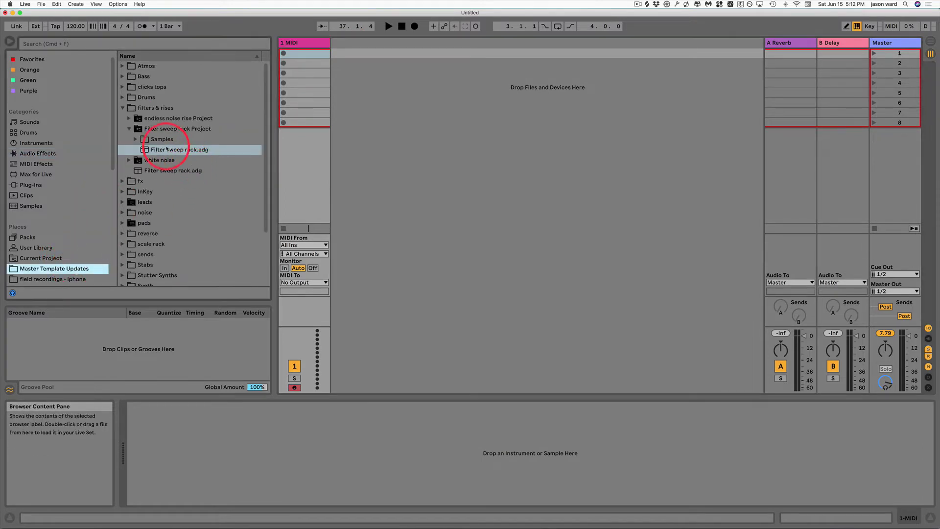
{"action": "left_click", "coordinate": [129, 130]}
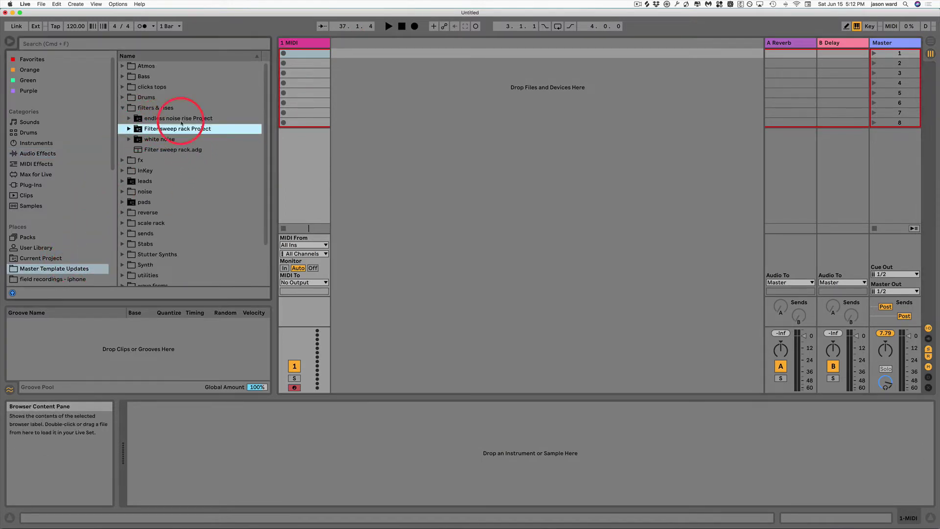
{"action": "left_click", "coordinate": [129, 119]}
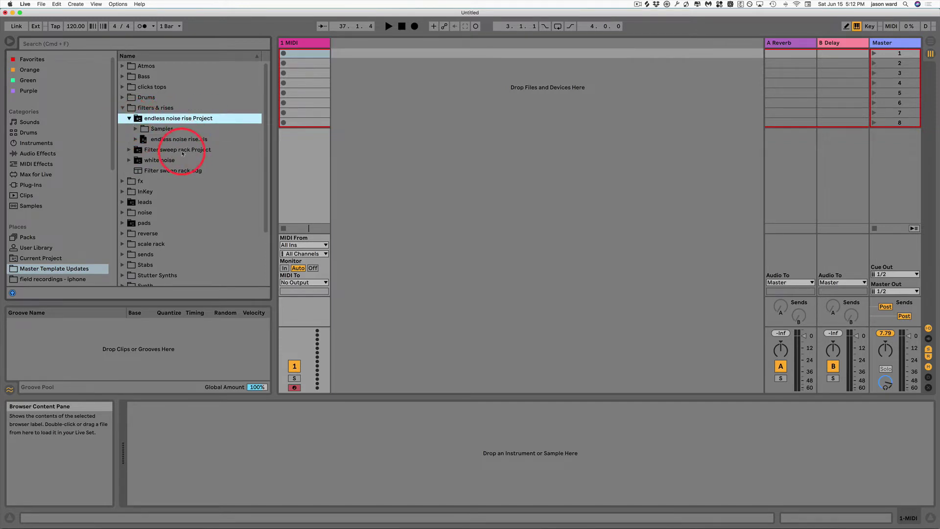
{"action": "left_click_drag", "start_coordinate": [143, 139], "coordinate": [342, 55]}
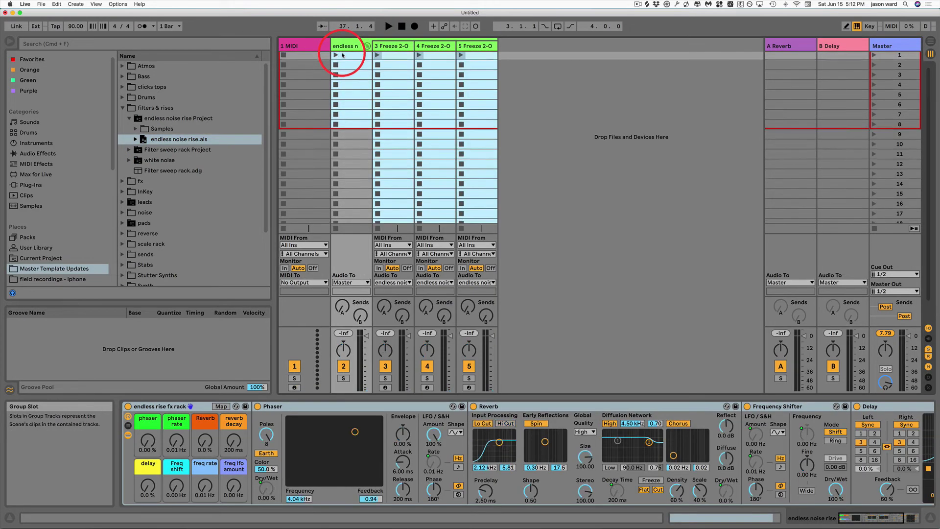
{"action": "left_click", "coordinate": [482, 57]}
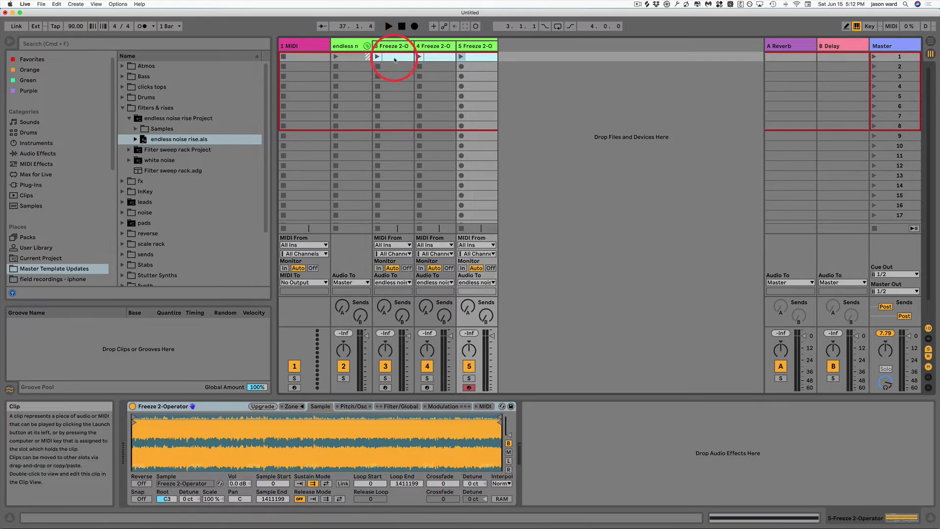
- Recolor the first-slot clips of the three Freeze 2-Operator tracks to teal green
{"action": "left_click", "coordinate": [395, 58]}
{"action": "left_click", "coordinate": [437, 57]}
{"action": "left_click", "coordinate": [475, 57]}
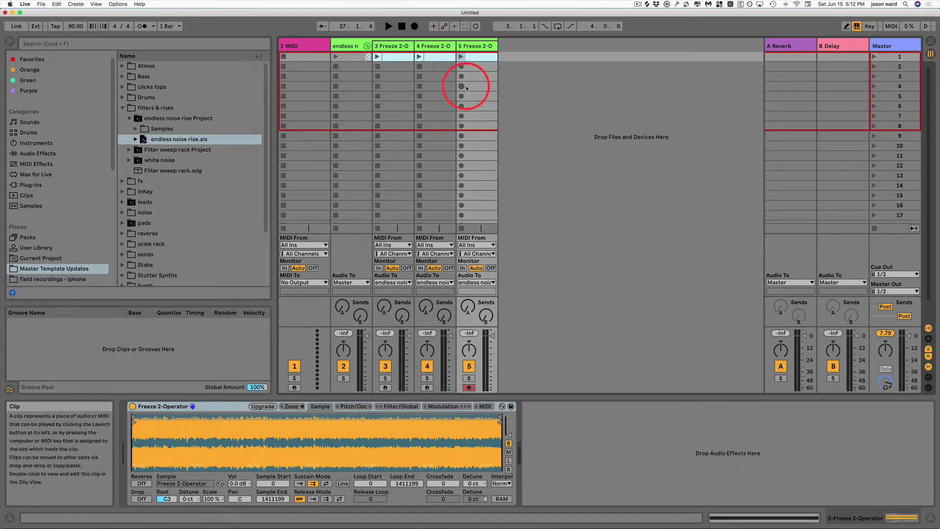
{"action": "right_click", "coordinate": [395, 58]}
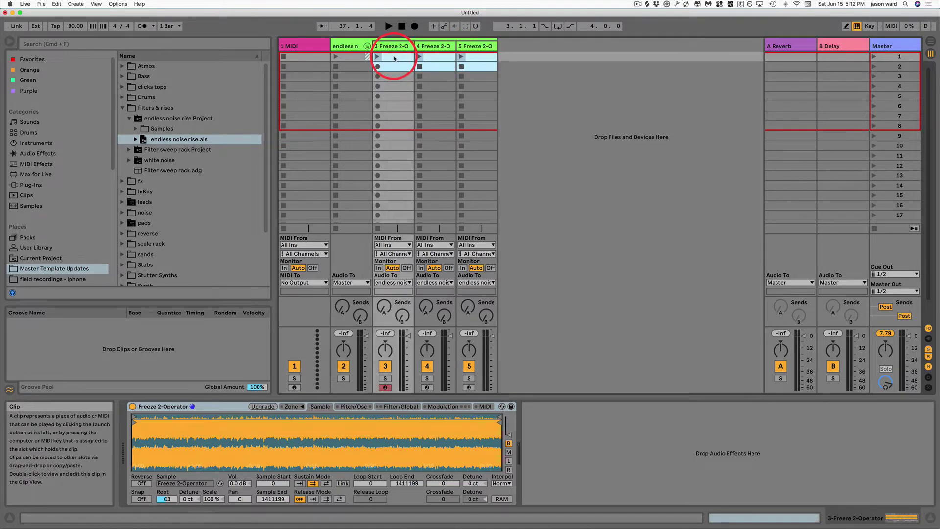
{"action": "left_click", "coordinate": [451, 214]}
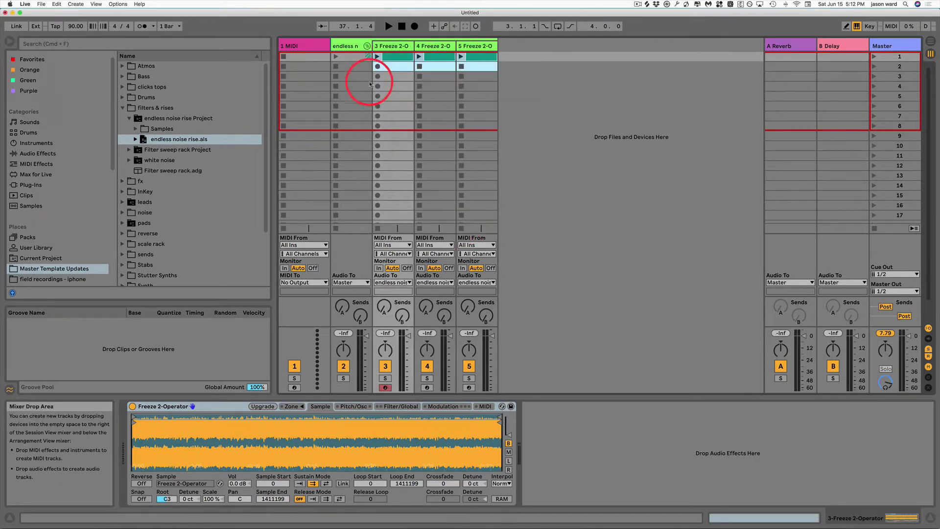
{"action": "left_click", "coordinate": [388, 69]}
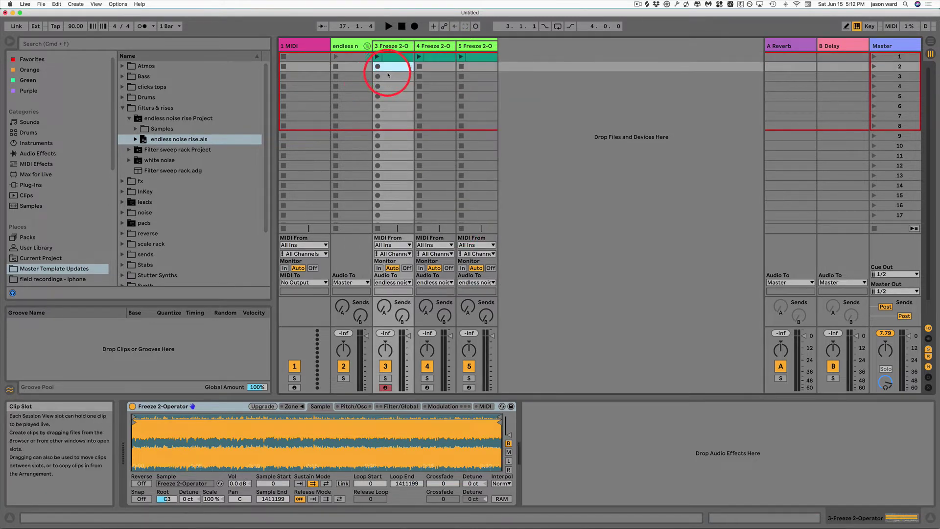
- Launch the endless noise rise group's clips in the first slot to hear the rise and stop playback
{"action": "left_click", "coordinate": [335, 58]}
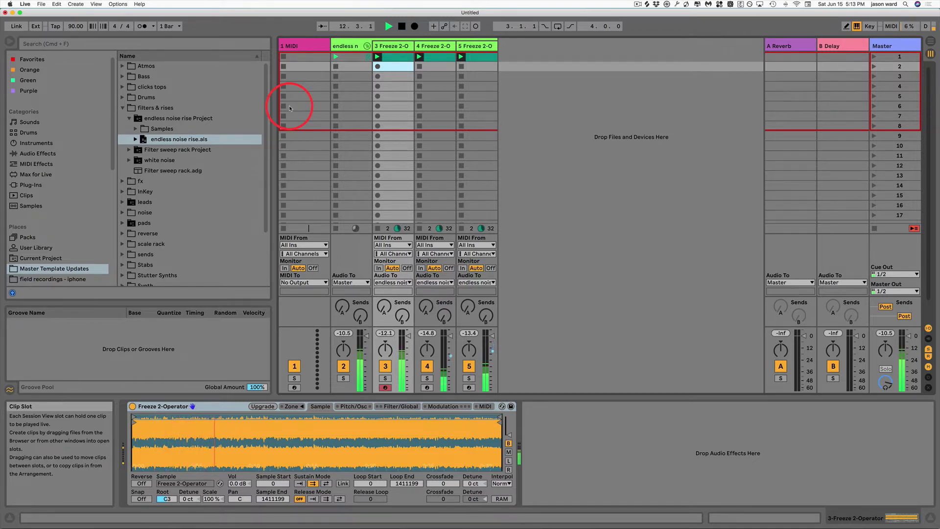
{"action": "key", "text": "space"}
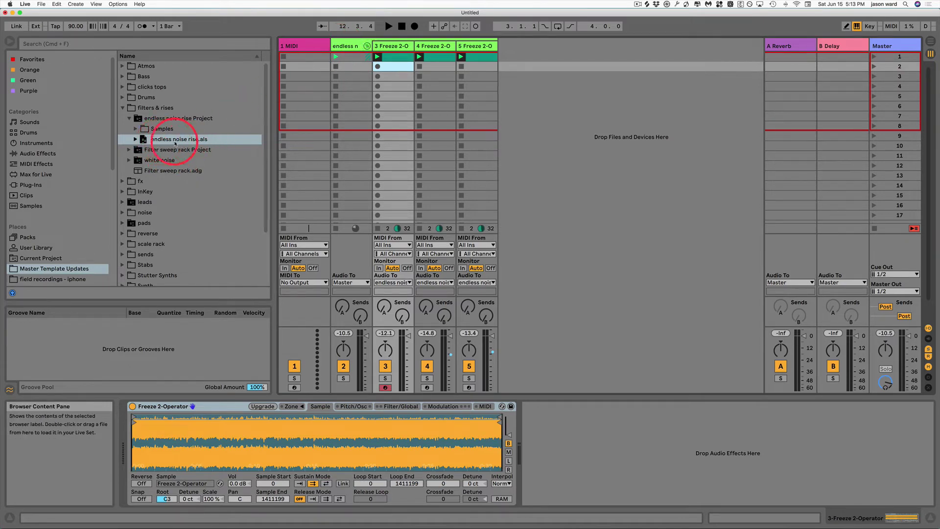
{"action": "left_click", "coordinate": [557, 460]}
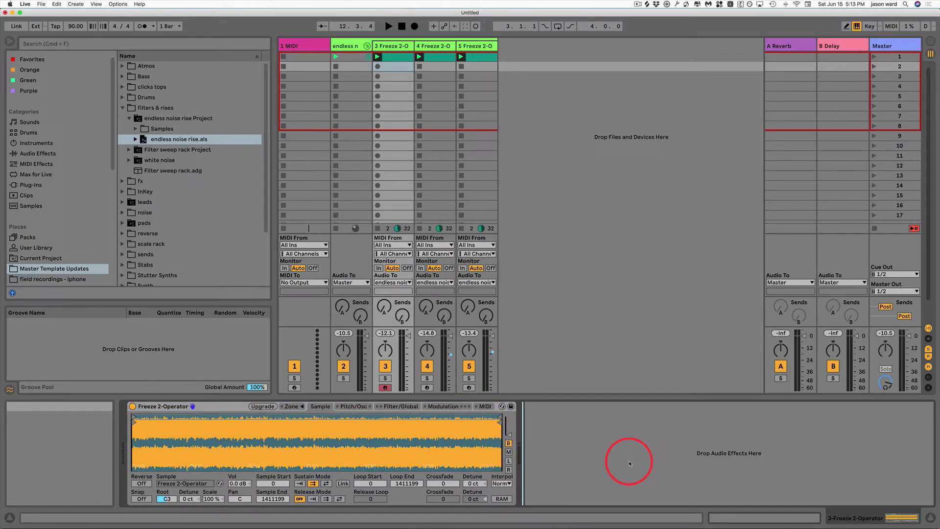
- Fold the endless noise rise group and delete it from the set
{"action": "left_click", "coordinate": [364, 46]}
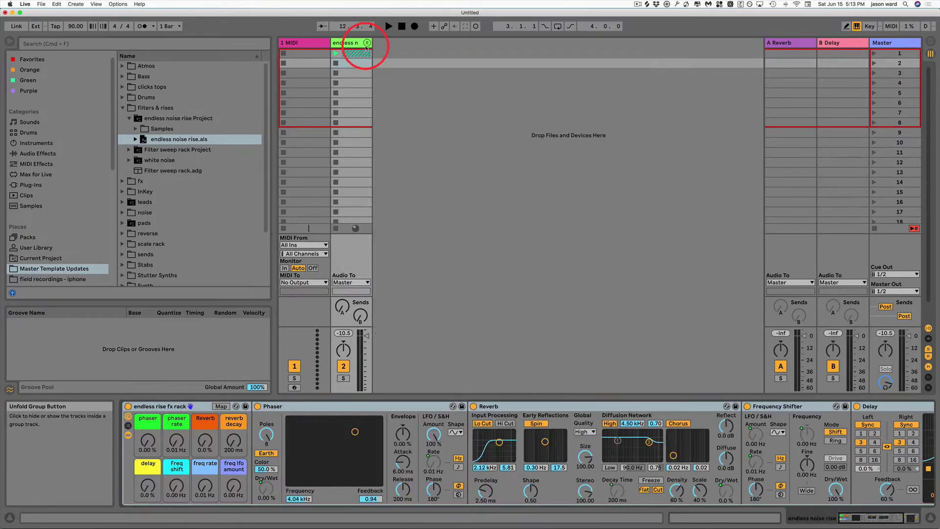
{"action": "left_click", "coordinate": [353, 44]}
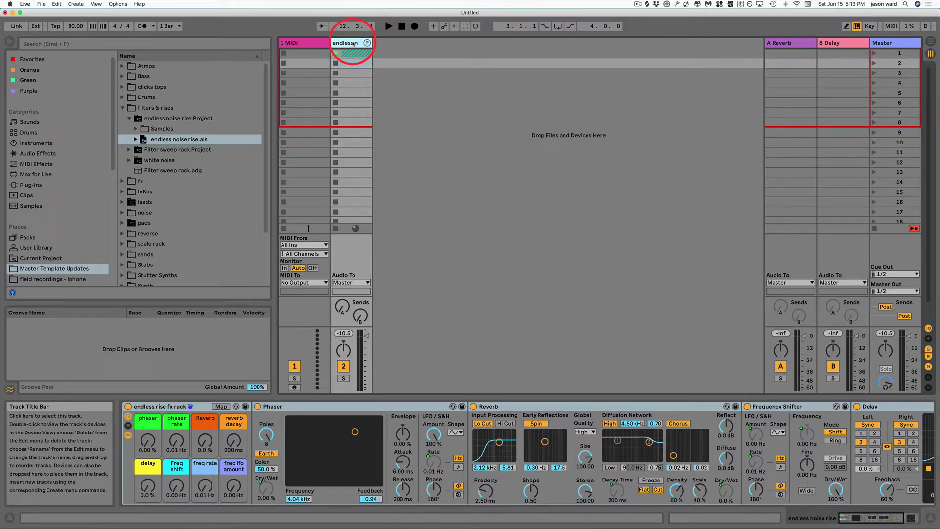
{"action": "key", "text": "Delete"}
- Load white noise.alc from the white noise folder onto a new track and audition its clip, stopping it again
{"action": "left_click", "coordinate": [130, 118]}
{"action": "left_click", "coordinate": [129, 139]}
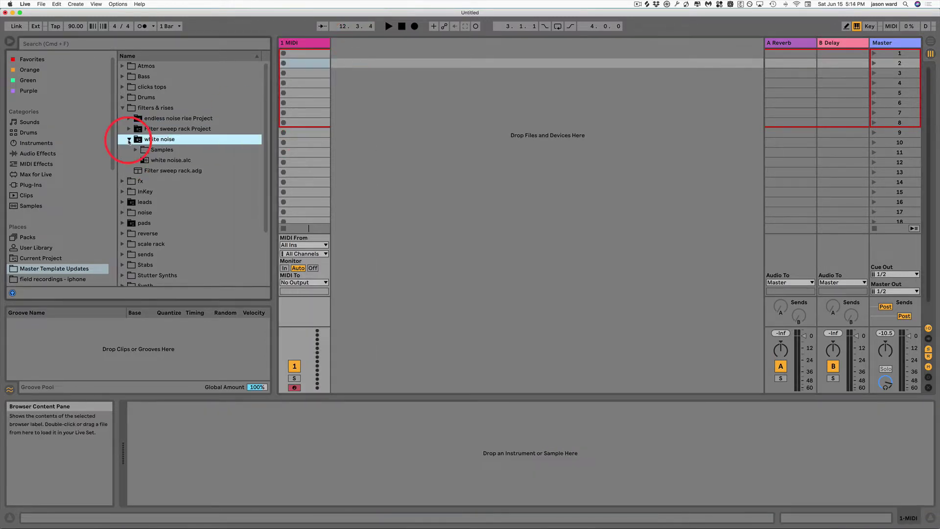
{"action": "left_click_drag", "start_coordinate": [161, 160], "coordinate": [354, 52]}
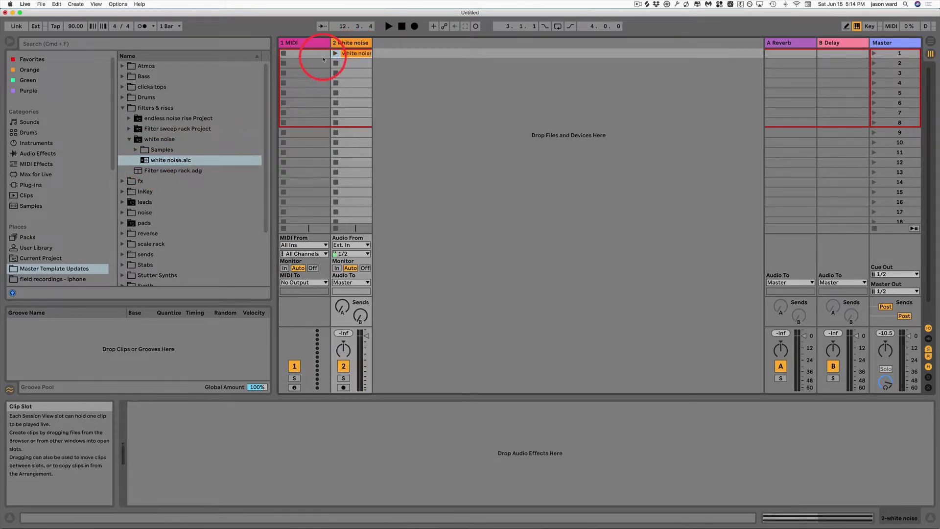
{"action": "left_click", "coordinate": [335, 53]}
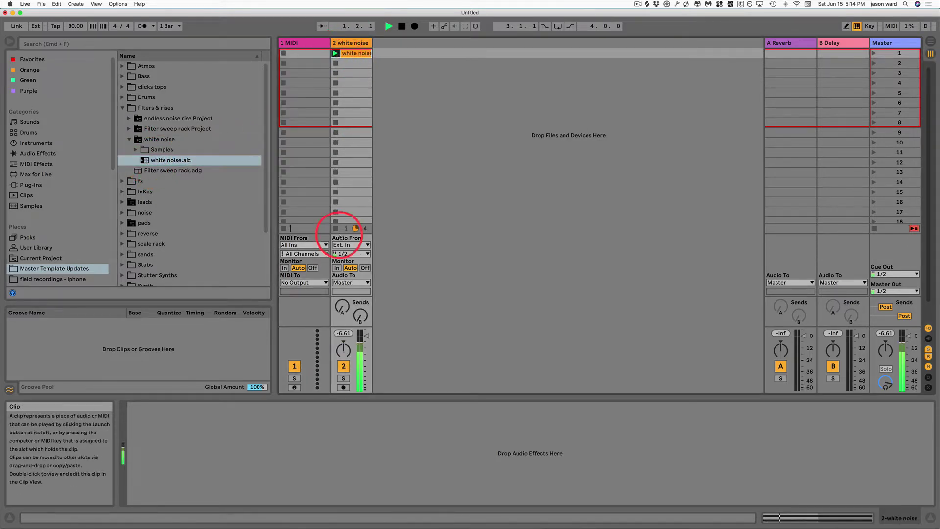
{"action": "left_click", "coordinate": [336, 228]}
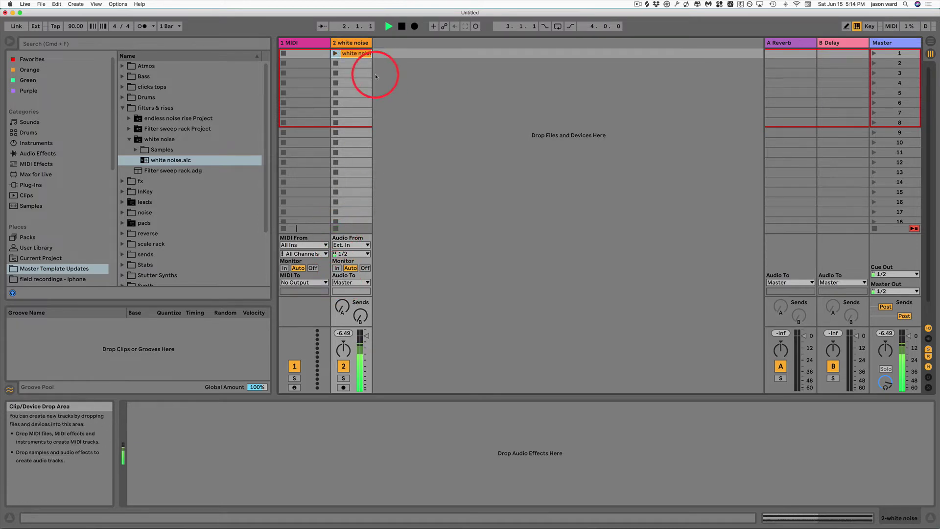
- Delete the white noise track and collapse the white noise and filters & rises folders
{"action": "left_click", "coordinate": [353, 54]}
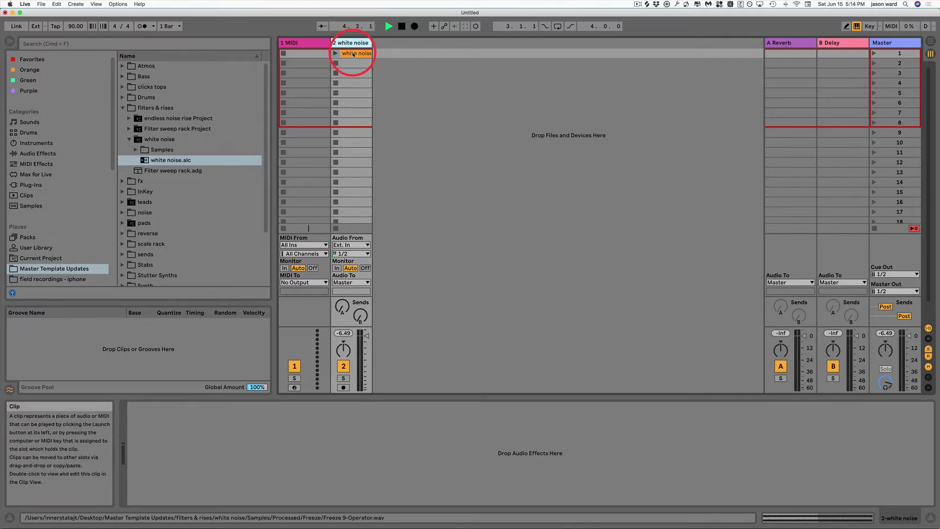
{"action": "key", "text": "Delete"}
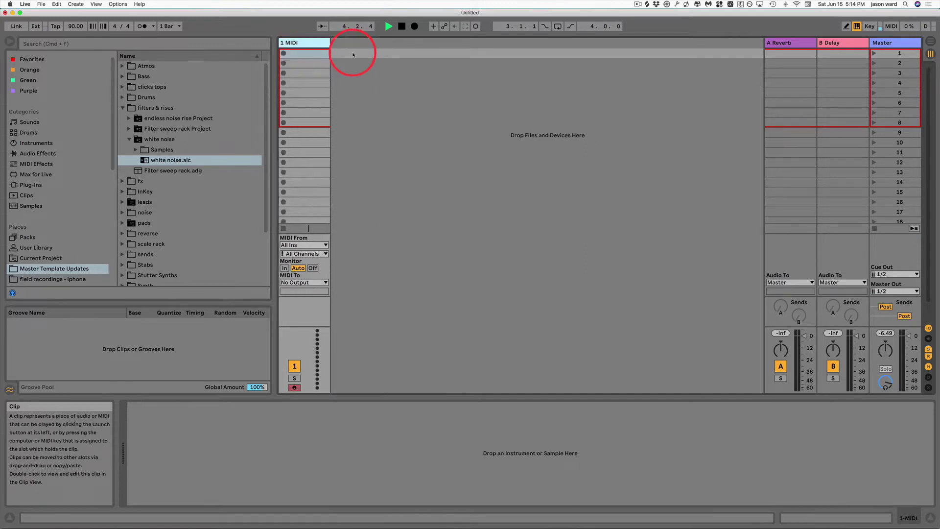
{"action": "left_click", "coordinate": [129, 140]}
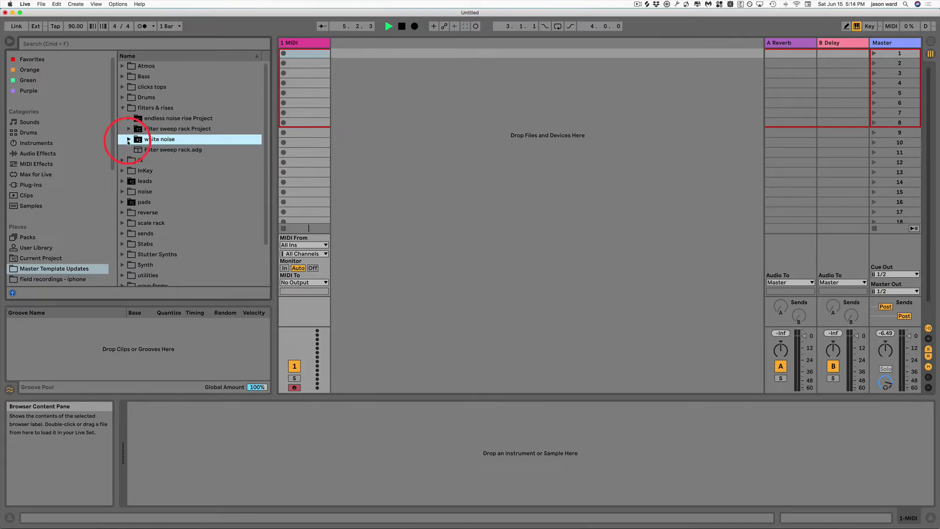
{"action": "left_click", "coordinate": [123, 108]}
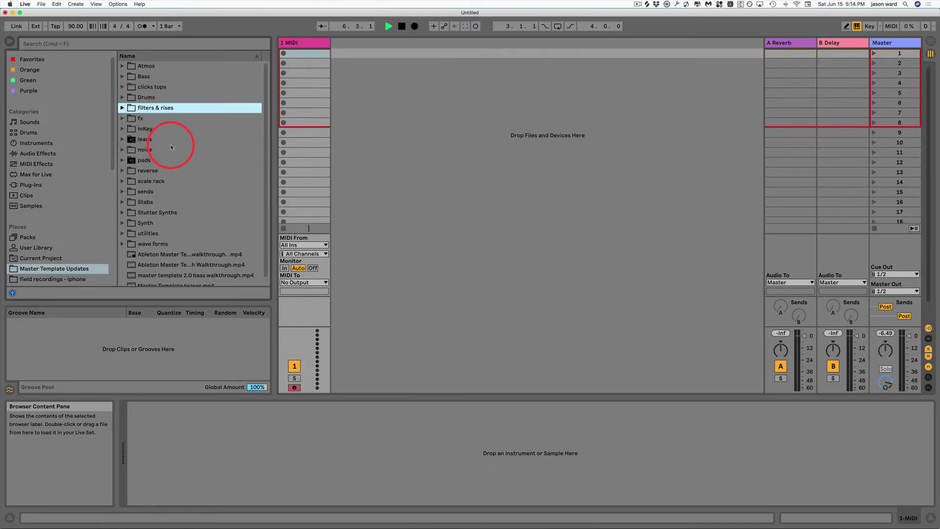
- Examine the effect racks in the fx folder, including delay verb rack chain.adg
{"action": "left_click", "coordinate": [123, 119]}
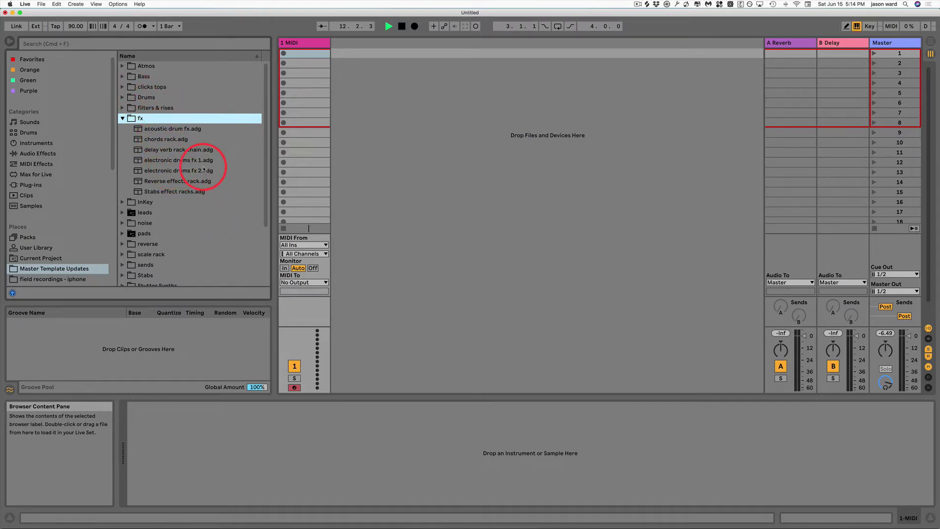
{"action": "scroll", "coordinate": [206, 171], "scroll_direction": "down", "scroll_amount": 5}
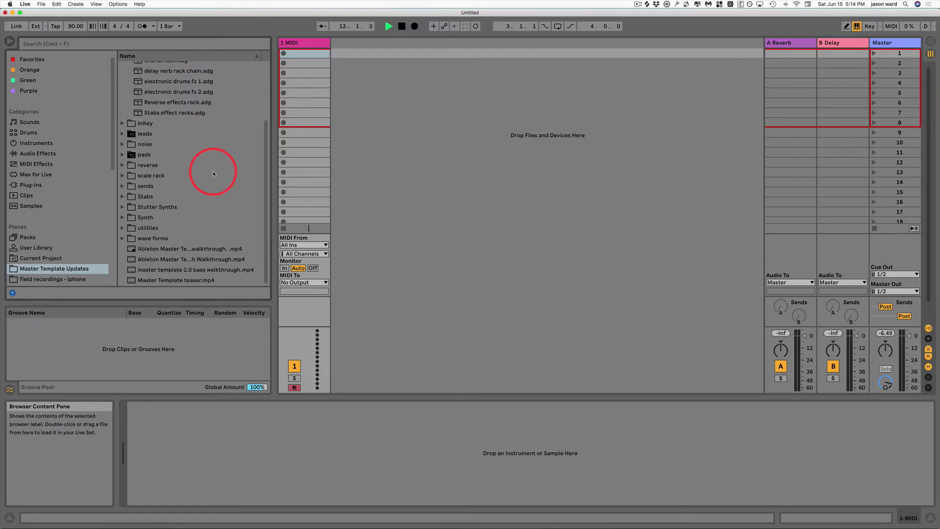
{"action": "scroll", "coordinate": [211, 172], "scroll_direction": "up", "scroll_amount": 5}
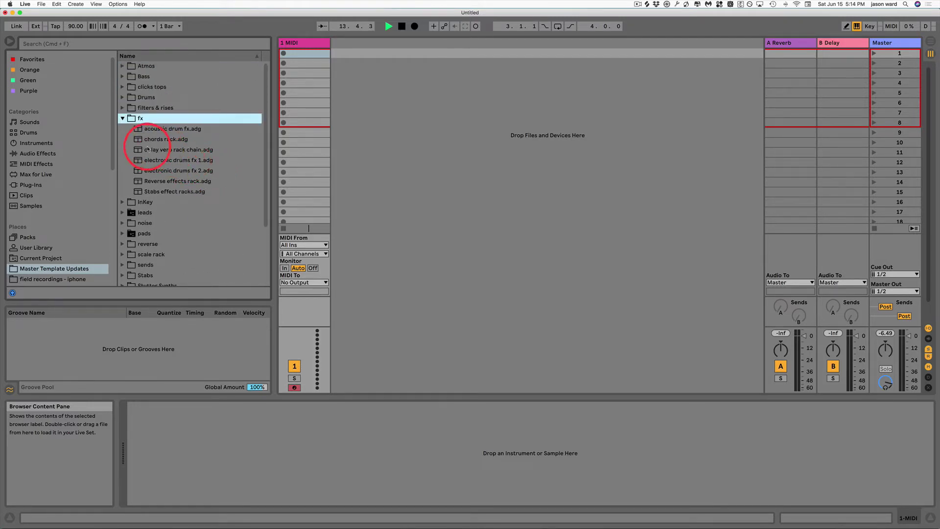
{"action": "left_click", "coordinate": [195, 150]}
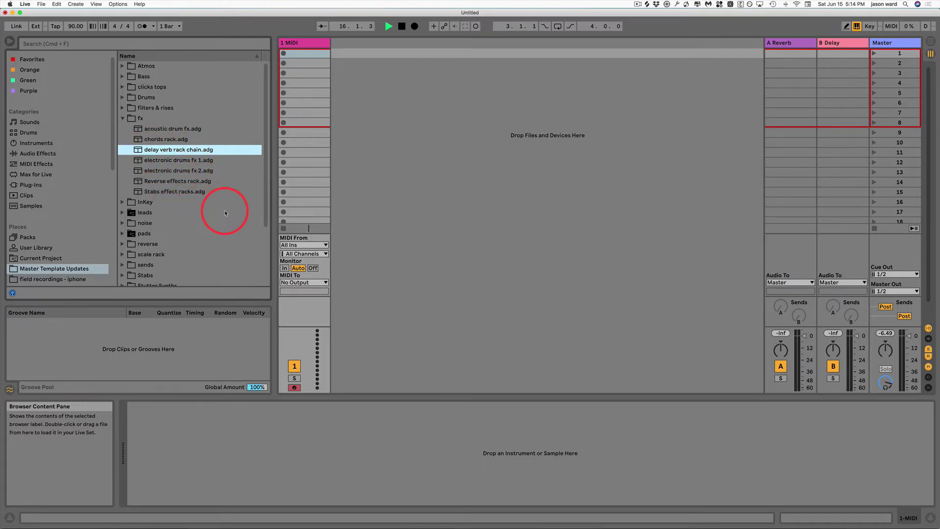
{"action": "scroll", "coordinate": [209, 214], "scroll_direction": "down", "scroll_amount": 1}
{"action": "scroll", "coordinate": [210, 214], "scroll_direction": "down", "scroll_amount": 2}
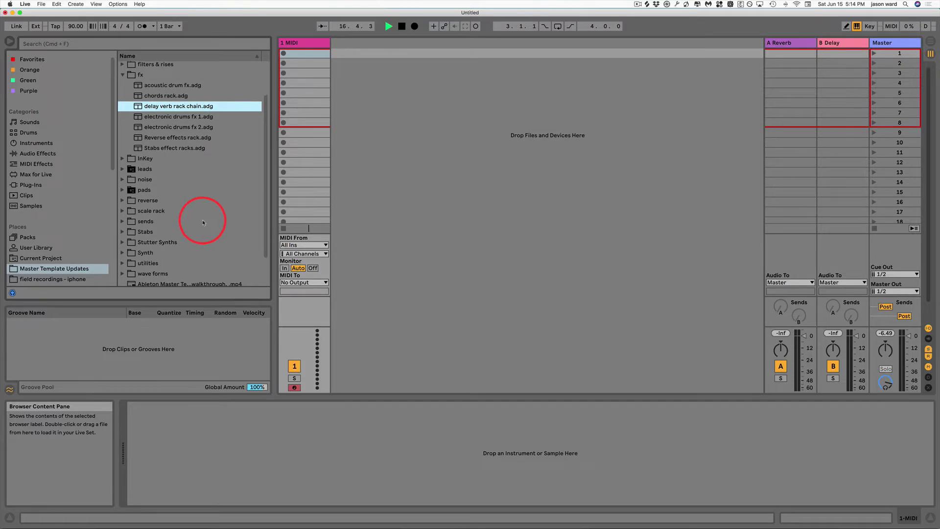
- Load Sampler Stabs.als from the Sampler Stabs project in the Stabs folder as a new track
{"action": "left_click", "coordinate": [122, 234]}
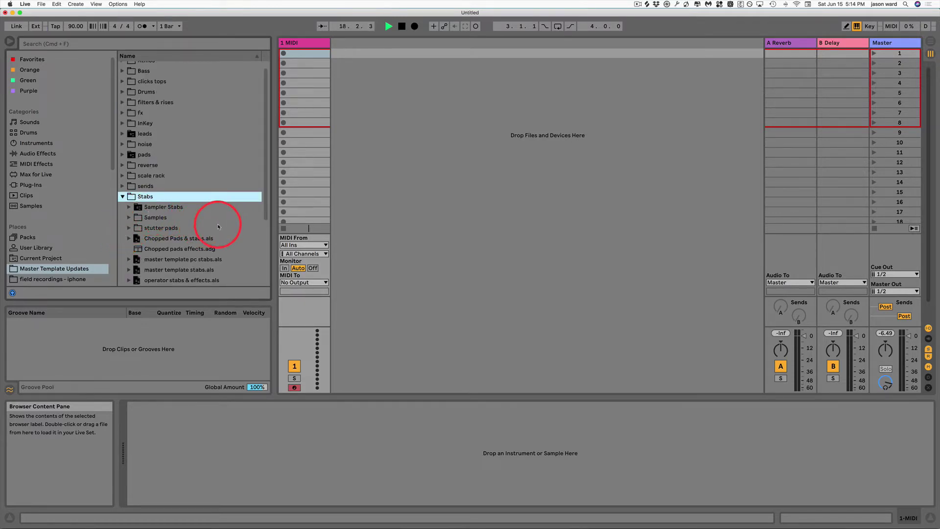
{"action": "scroll", "coordinate": [208, 230], "scroll_direction": "down", "scroll_amount": 3}
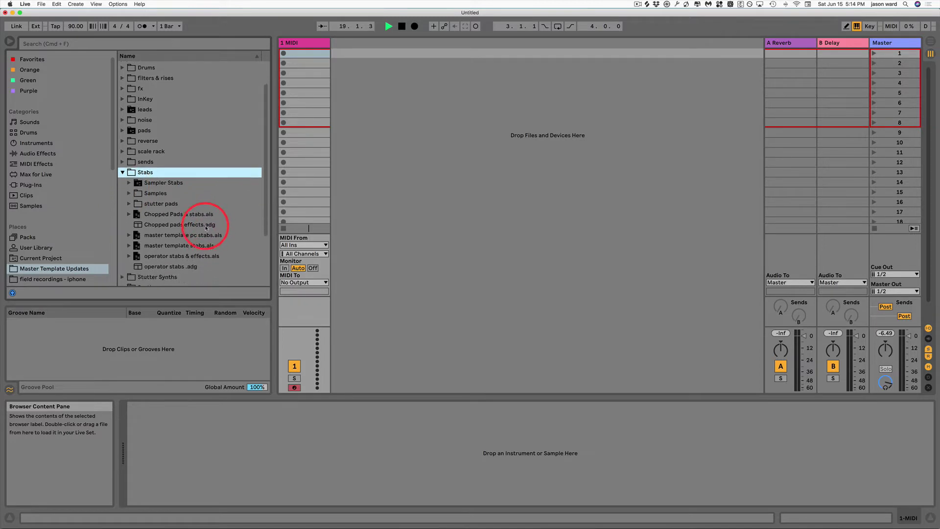
{"action": "scroll", "coordinate": [211, 232], "scroll_direction": "up", "scroll_amount": 2}
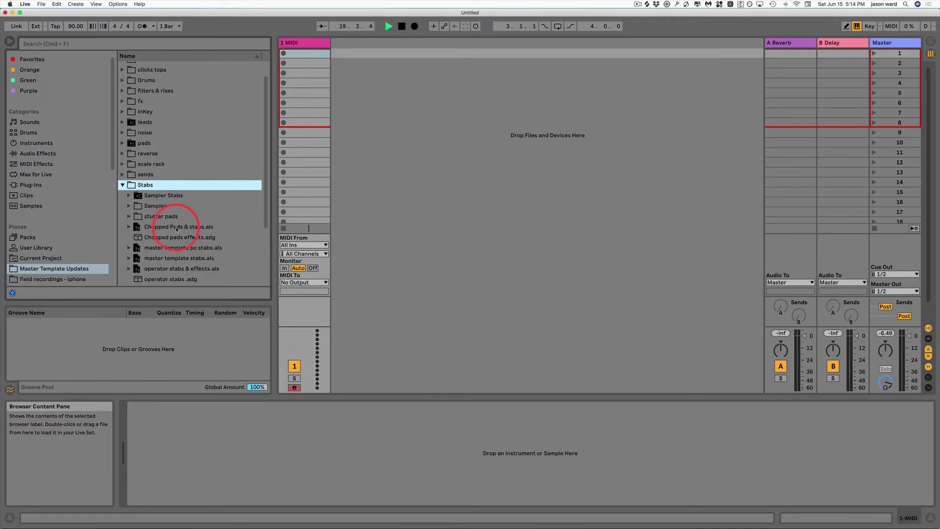
{"action": "left_click", "coordinate": [128, 196]}
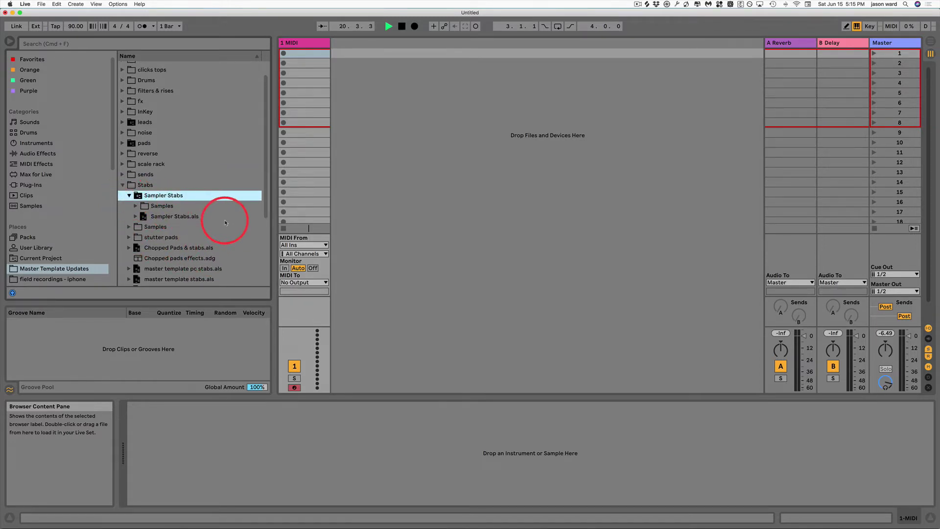
{"action": "scroll", "coordinate": [225, 216], "scroll_direction": "down", "scroll_amount": 1}
{"action": "left_click_drag", "start_coordinate": [144, 211], "coordinate": [345, 46]}
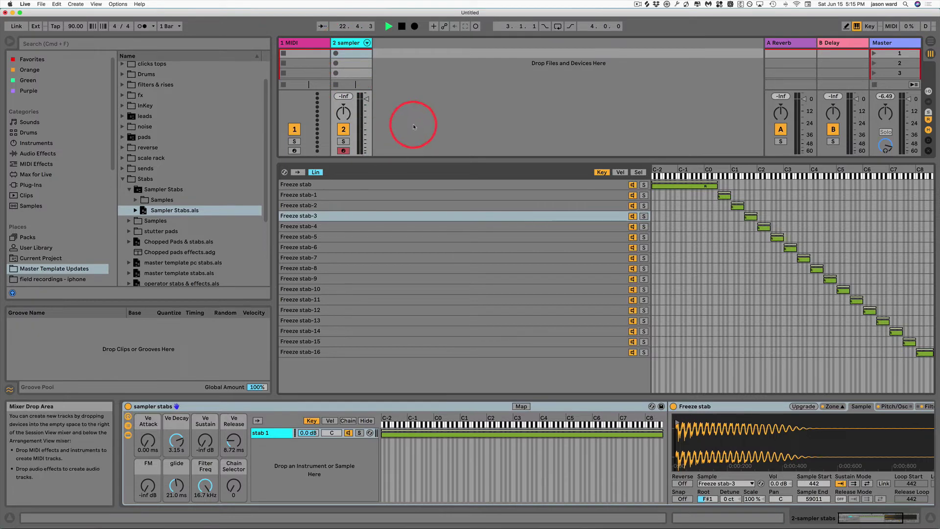
- Collapse the Sampler Stabs folder and set the sampler stabs rack's FM macro to -28 dB
{"action": "scroll", "coordinate": [186, 240], "scroll_direction": "down", "scroll_amount": 3}
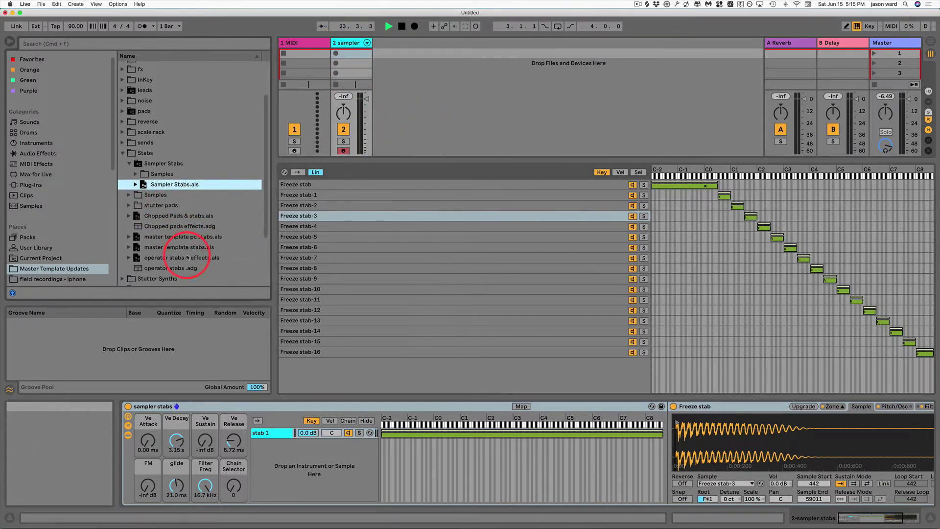
{"action": "left_click", "coordinate": [129, 166]}
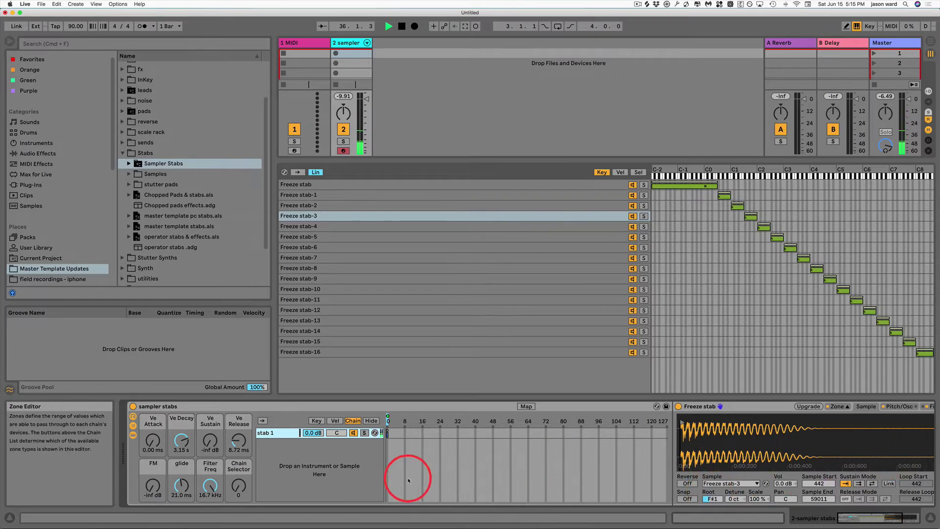
{"action": "left_click_drag", "start_coordinate": [150, 489], "coordinate": [150, 485]}
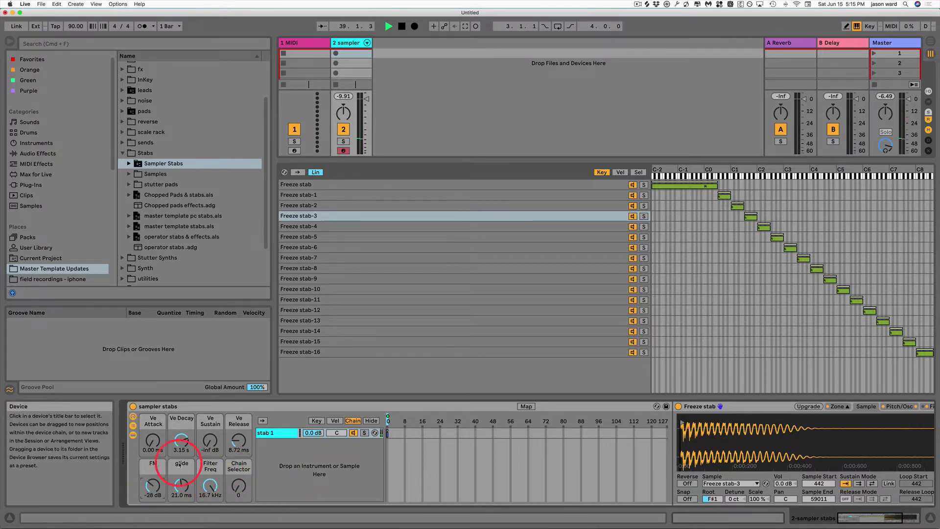
- Add Stabs effect racks.adg from the fx folder after the sampler in the sampler stabs track's device chain
{"action": "scroll", "coordinate": [649, 465], "scroll_direction": "right", "scroll_amount": 2}
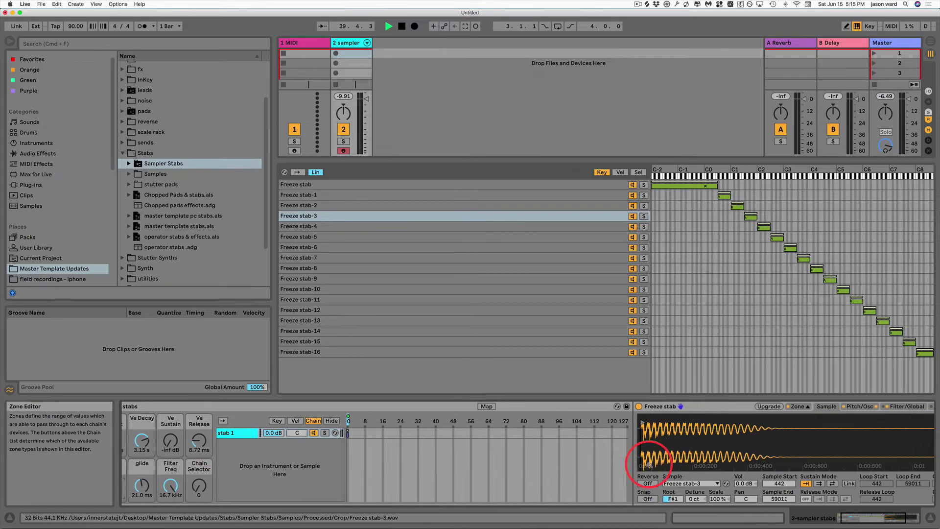
{"action": "scroll", "coordinate": [649, 465], "scroll_direction": "right", "scroll_amount": 8}
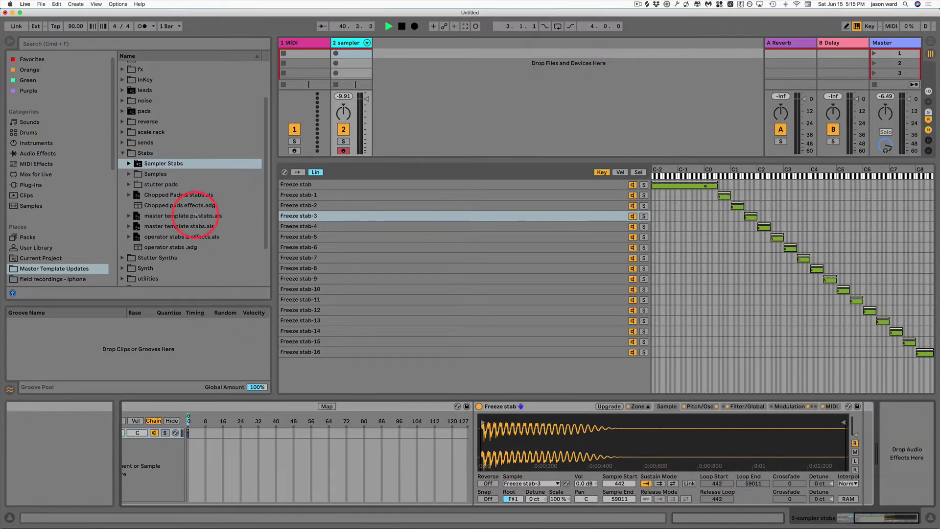
{"action": "scroll", "coordinate": [147, 98], "scroll_direction": "up", "scroll_amount": 1}
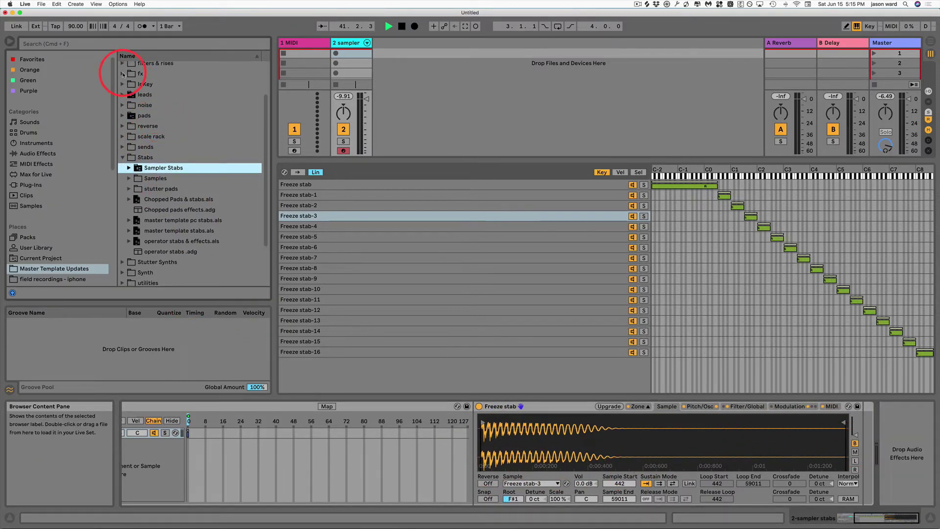
{"action": "left_click", "coordinate": [123, 73]}
{"action": "scroll", "coordinate": [147, 93], "scroll_direction": "up", "scroll_amount": 3}
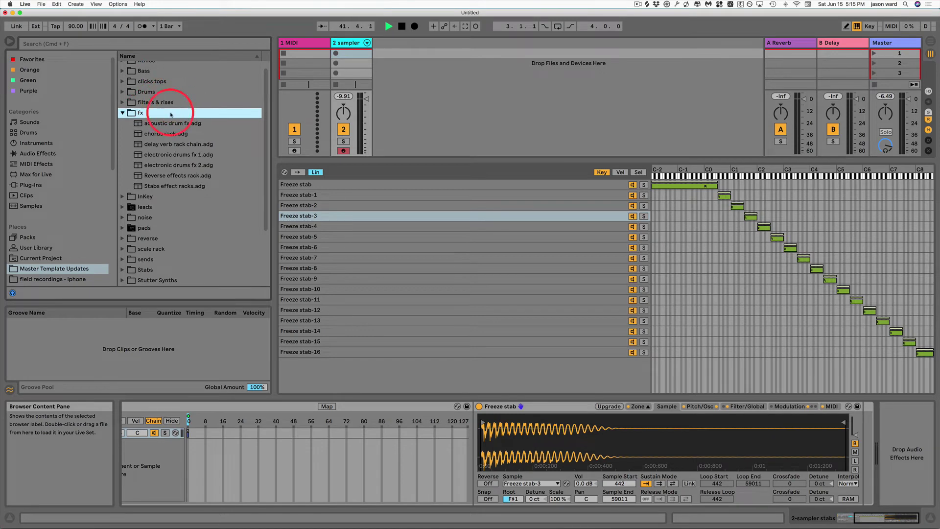
{"action": "left_click", "coordinate": [142, 187]}
{"action": "left_click_drag", "start_coordinate": [140, 187], "coordinate": [905, 438]}
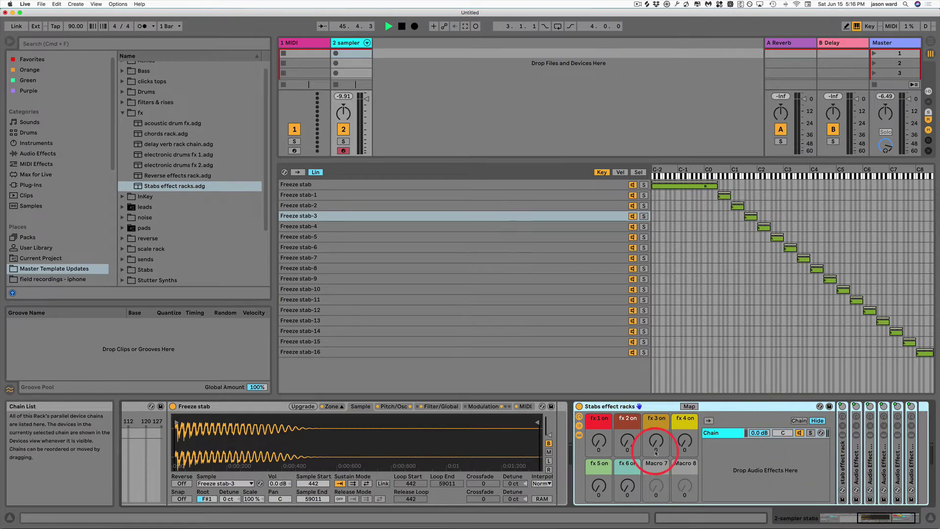
- Turn on fx 1 at 99 in Stabs effect racks and show the macros of the nested stab effect rack
{"action": "left_click", "coordinate": [843, 435]}
{"action": "scroll", "coordinate": [868, 464], "scroll_direction": "right", "scroll_amount": 6}
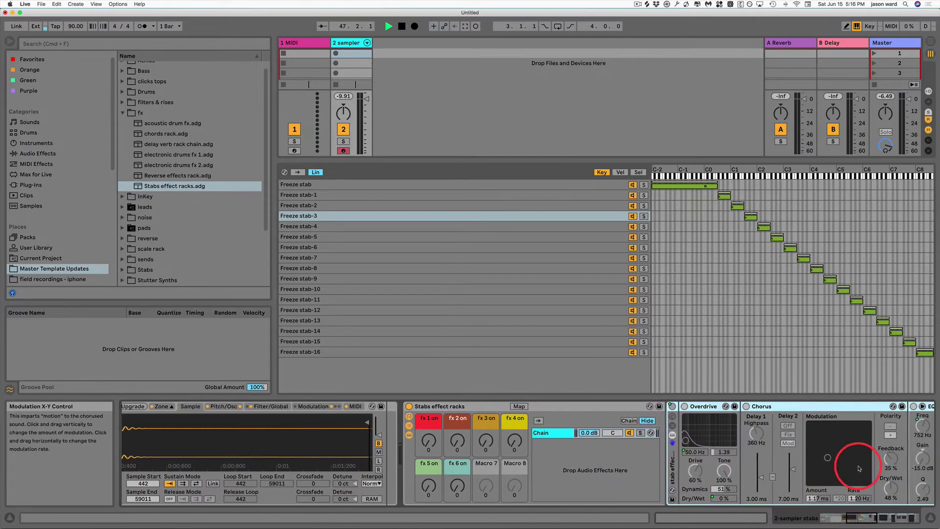
{"action": "scroll", "coordinate": [855, 467], "scroll_direction": "left", "scroll_amount": 5}
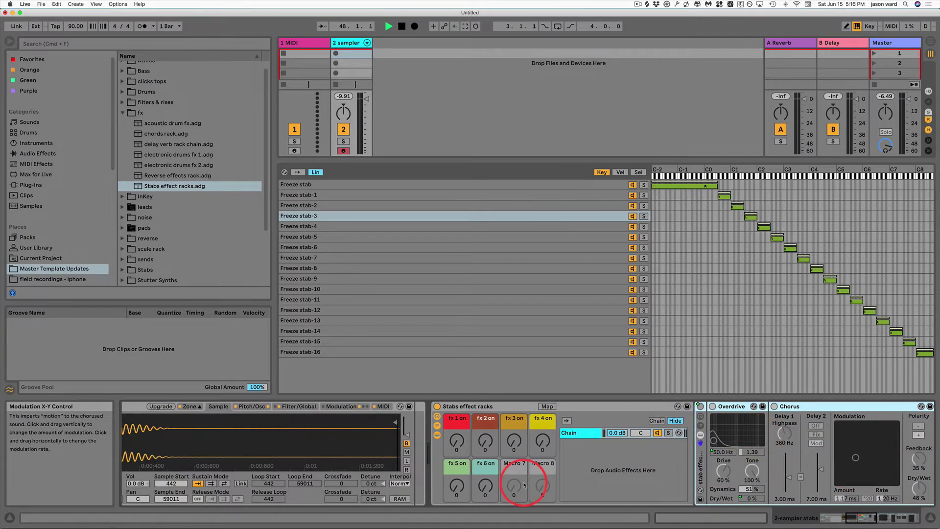
{"action": "mouse_move", "coordinate": [456, 442]}
{"action": "left_mouse_down"}
{"action": "mouse_move", "coordinate": [457, 431]}
{"action": "mouse_move", "coordinate": [457, 441]}
{"action": "left_mouse_up"}
{"action": "left_click", "coordinate": [700, 417]}
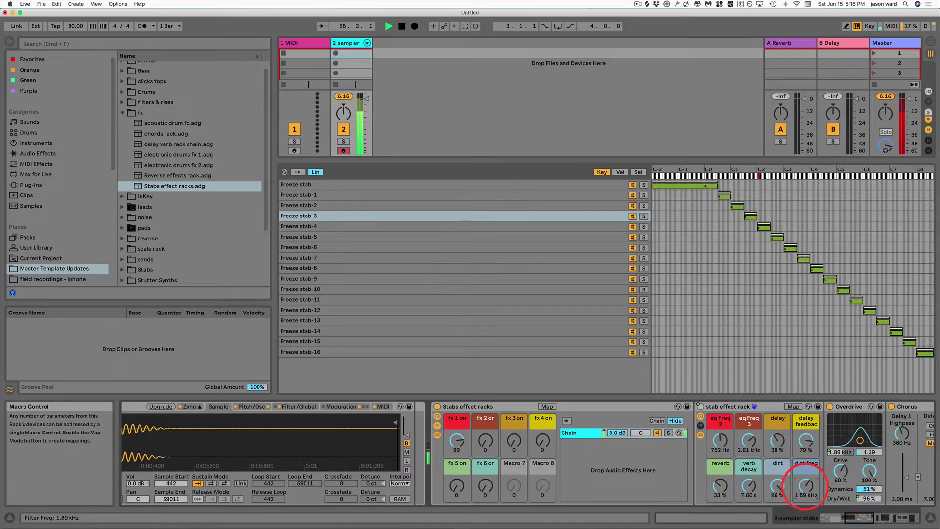
- Set stab effect rack to dirt freq 529 Hz, eq Freq 2 677 Hz, eq Freq 3 1.26 kHz, delay 18%, reverb 63%, decay 10.9 s, dirt 55%
{"action": "left_click_drag", "start_coordinate": [805, 485], "coordinate": [806, 492]}
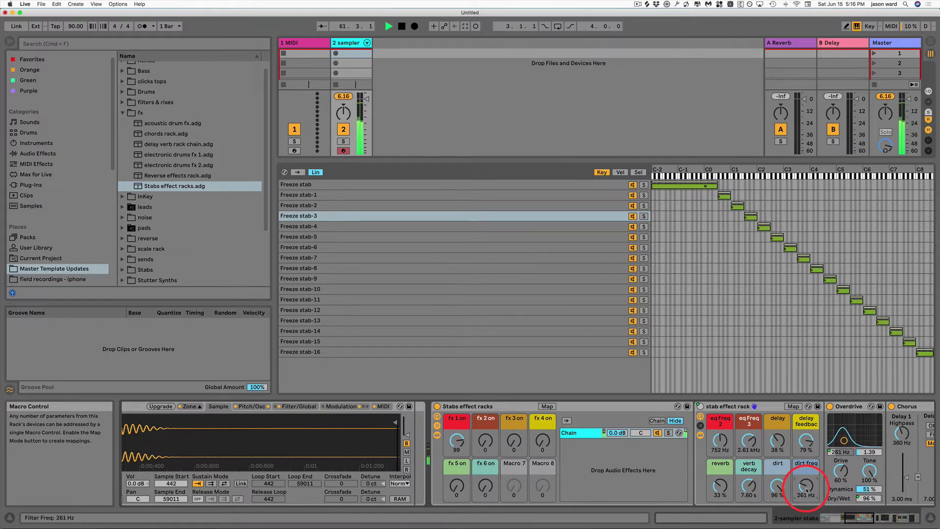
{"action": "left_click_drag", "start_coordinate": [805, 485], "coordinate": [805, 511]}
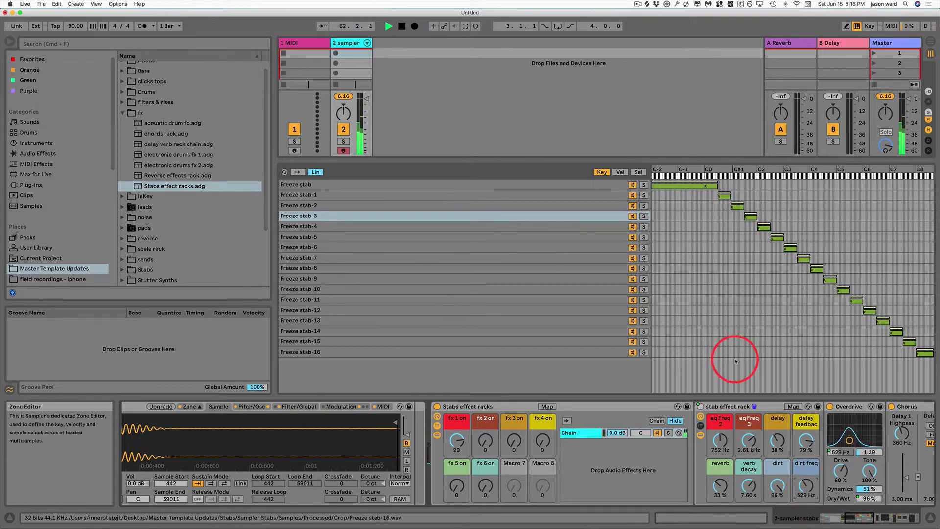
{"action": "left_click_drag", "start_coordinate": [778, 440], "coordinate": [778, 438]}
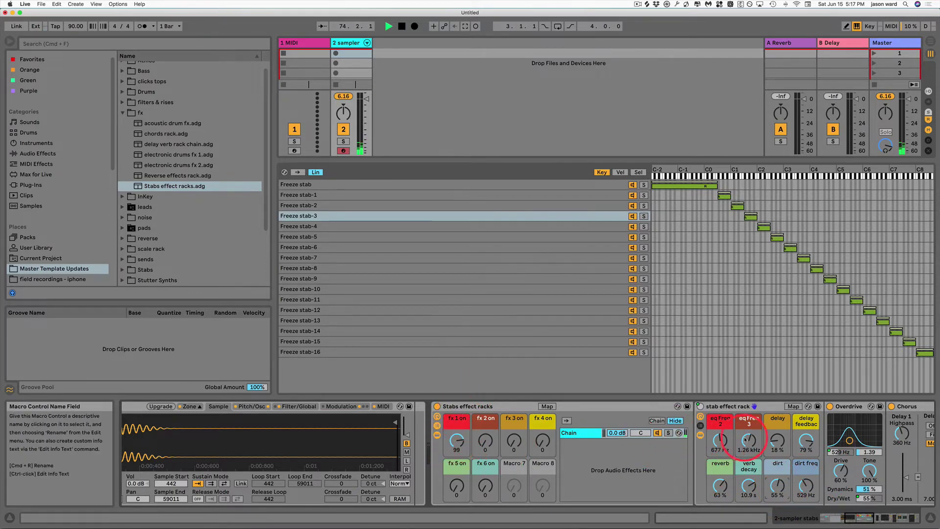
- Turn off fx 1 in Stabs effect racks and audition fx 3 at 127, fx 4 at 127 and fx 5 at 109
{"action": "mouse_move", "coordinate": [473, 443]}
{"action": "left_mouse_down"}
{"action": "mouse_move", "coordinate": [457, 439]}
{"action": "mouse_move", "coordinate": [486, 443]}
{"action": "left_mouse_up"}
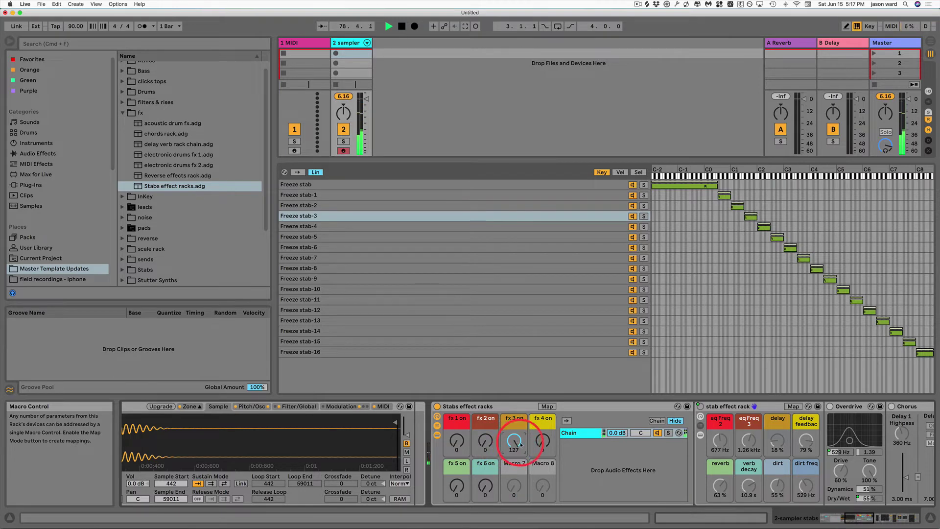
{"action": "left_click_drag", "start_coordinate": [515, 444], "coordinate": [542, 387]}
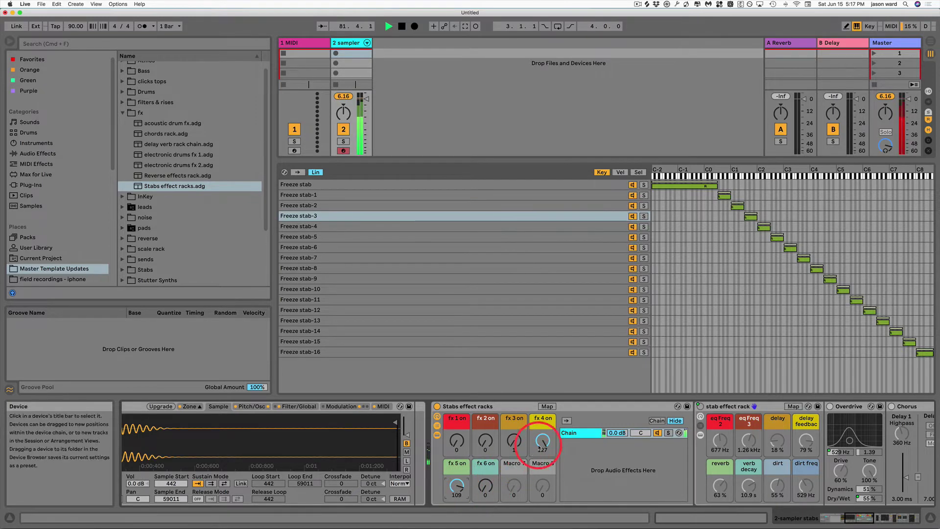
{"action": "left_click_drag", "start_coordinate": [542, 441], "coordinate": [459, 519]}
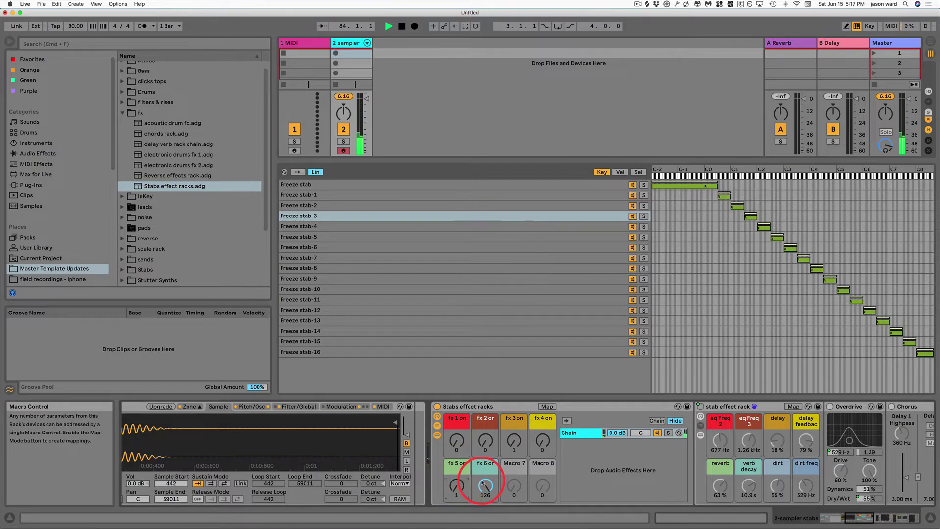
- Combine effects in Stabs effect racks, with fx 2 at 127, fx 3 at 123, fx 5 at 120 and fx 6 at 126
{"action": "left_click_drag", "start_coordinate": [514, 441], "coordinate": [500, 448]}
{"action": "left_click", "coordinate": [488, 443]}
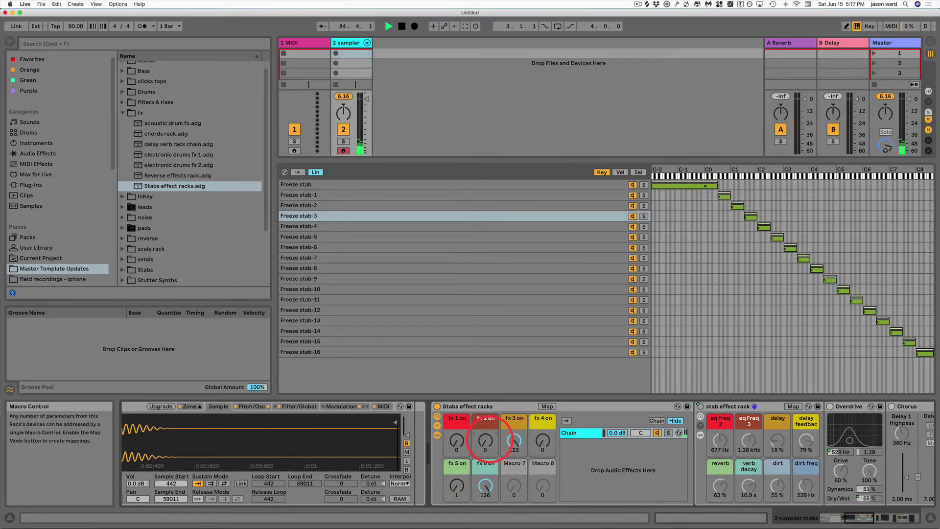
{"action": "left_click", "coordinate": [460, 488]}
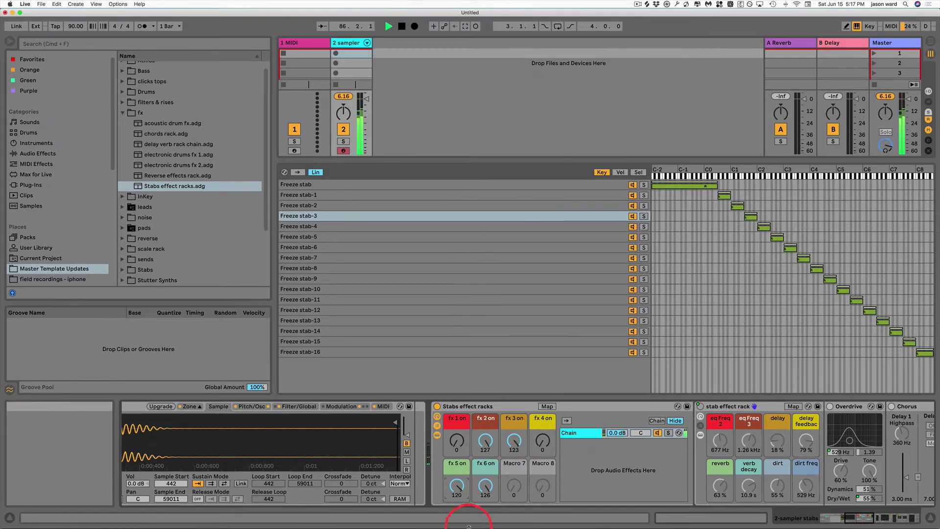
- Turn fx 6, fx 5, fx 2 and fx 3 back down to off in Stabs effect racks
{"action": "left_click", "coordinate": [487, 487]}
{"action": "left_click_drag", "start_coordinate": [486, 486], "coordinate": [486, 495]}
{"action": "left_click", "coordinate": [460, 489]}
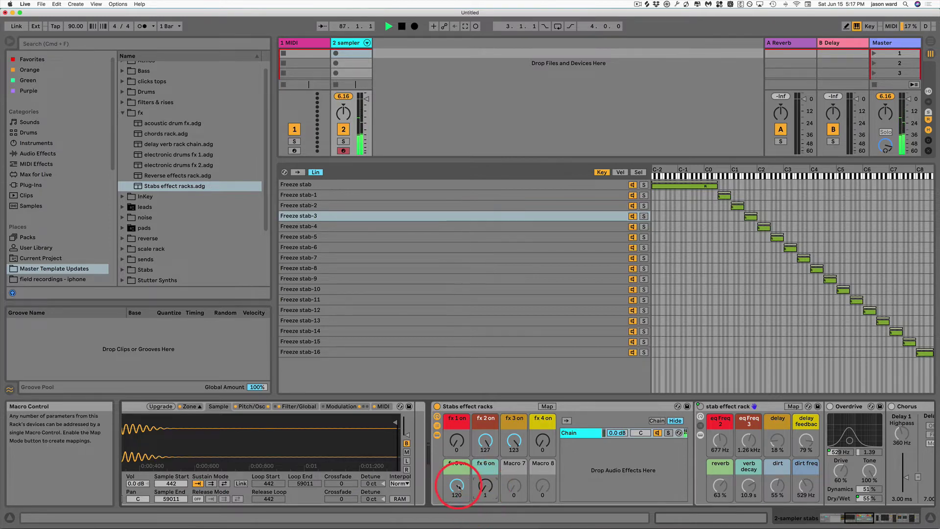
{"action": "left_click_drag", "start_coordinate": [486, 440], "coordinate": [516, 436]}
{"action": "left_click", "coordinate": [514, 440]}
{"action": "left_click", "coordinate": [542, 443]}
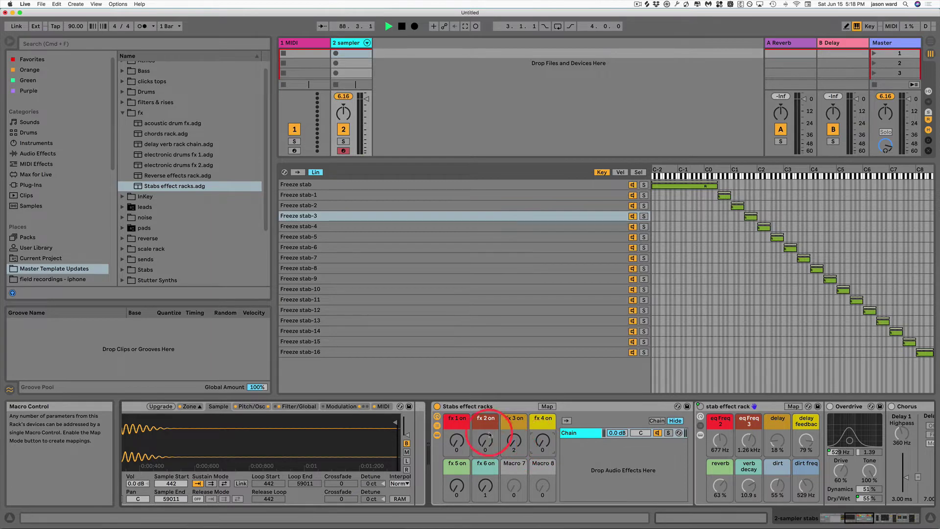
- Examine the macros and devices of the nested racks in Stabs effect racks, collapsing each one after viewing
{"action": "scroll", "coordinate": [670, 468], "scroll_direction": "right", "scroll_amount": 5}
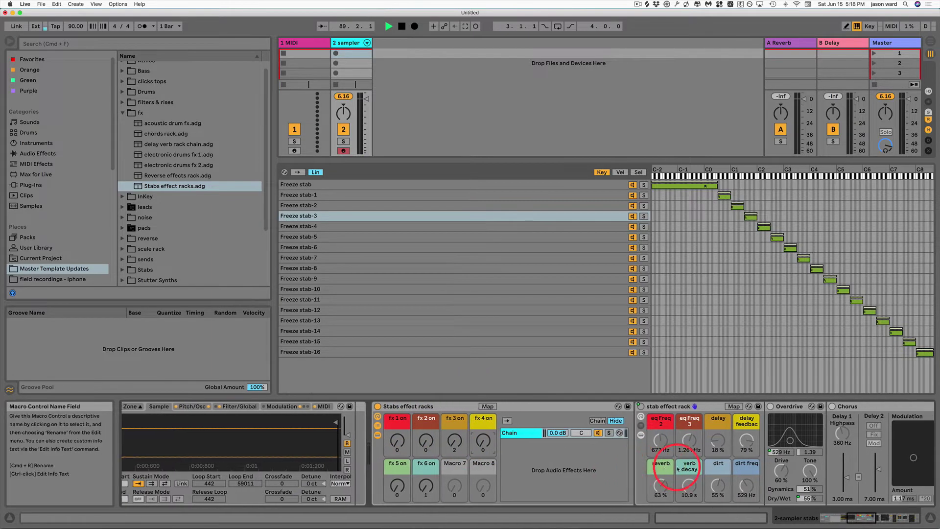
{"action": "scroll", "coordinate": [679, 469], "scroll_direction": "right", "scroll_amount": 2}
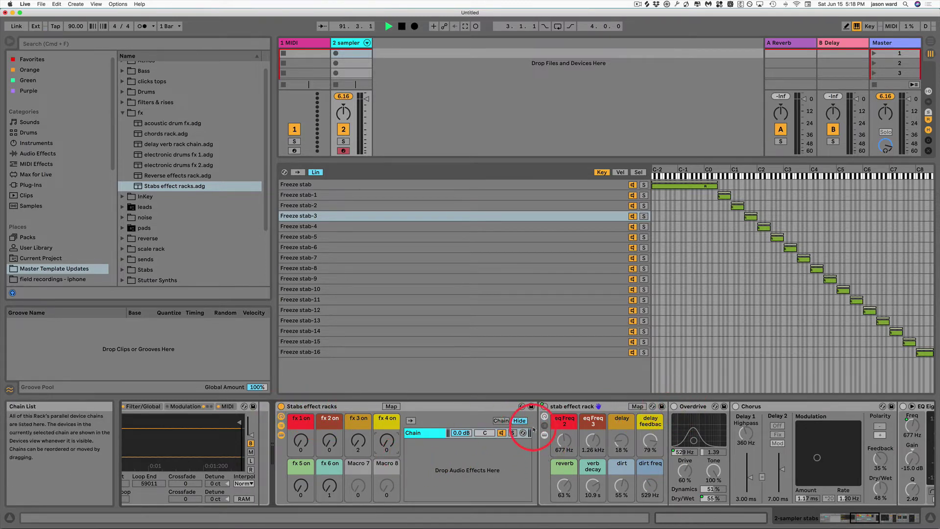
{"action": "left_click", "coordinate": [545, 417]}
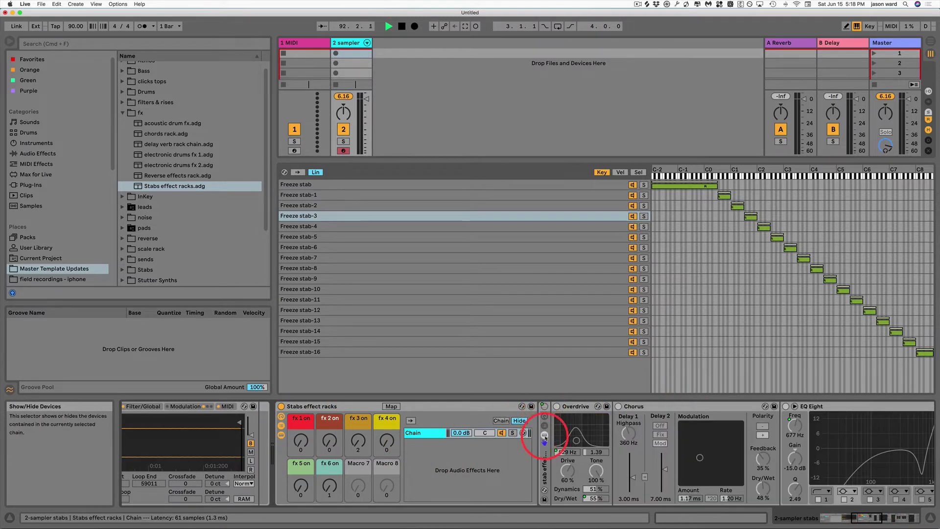
{"action": "left_click", "coordinate": [545, 435]}
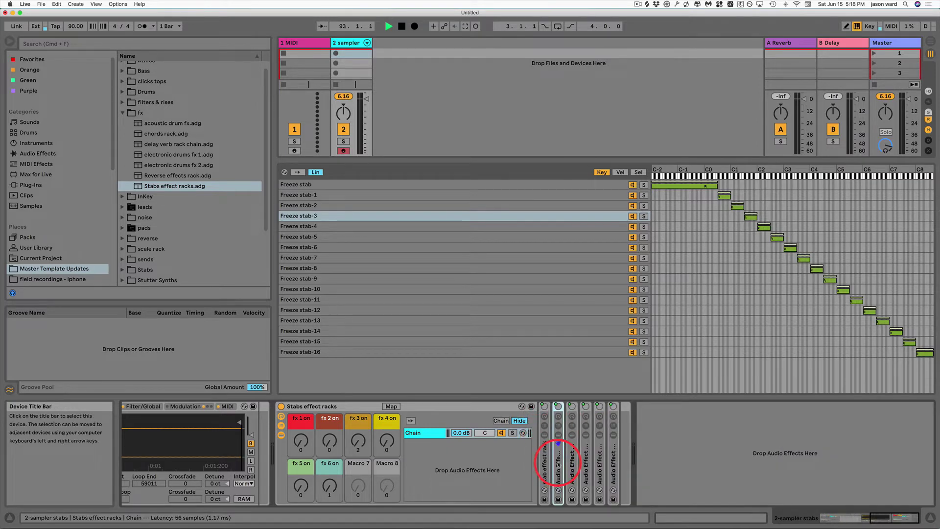
{"action": "left_click", "coordinate": [558, 417]}
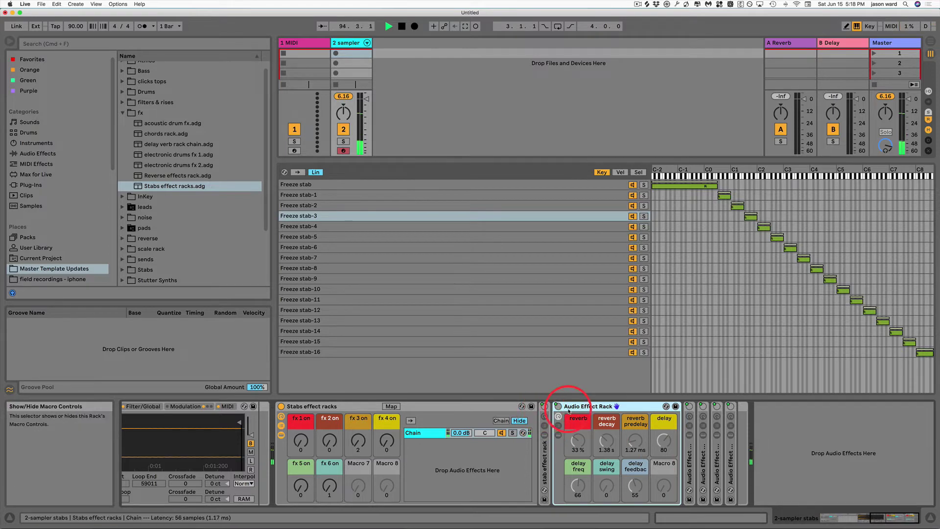
{"action": "left_click", "coordinate": [690, 435]}
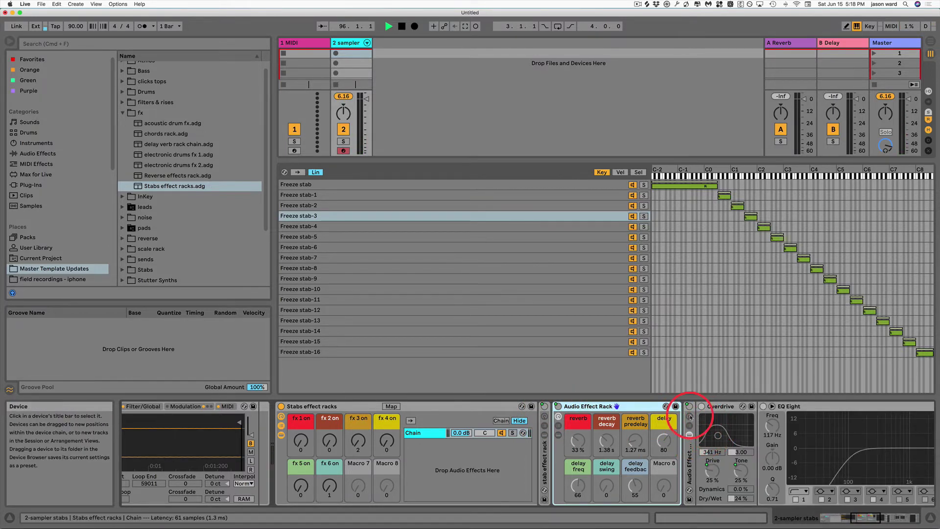
{"action": "left_click", "coordinate": [690, 418]}
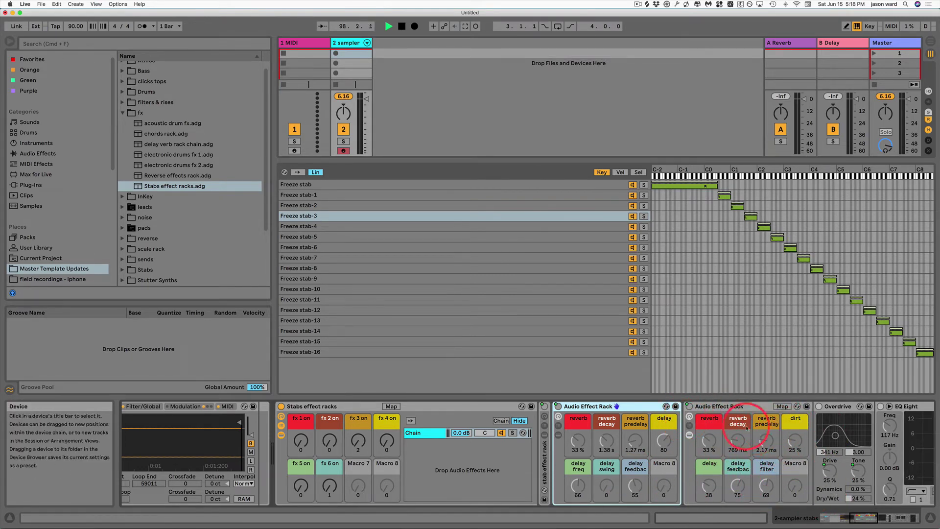
{"action": "left_click", "coordinate": [690, 422]}
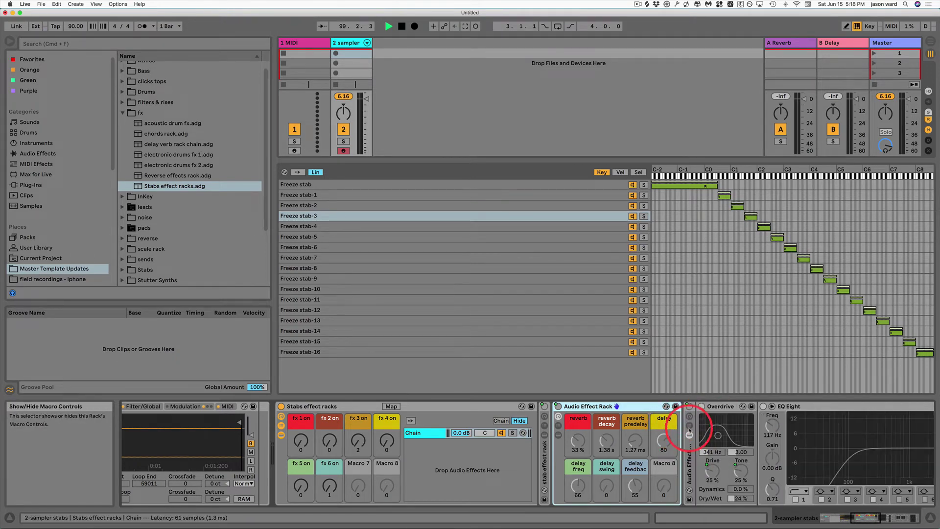
{"action": "left_click", "coordinate": [559, 417]}
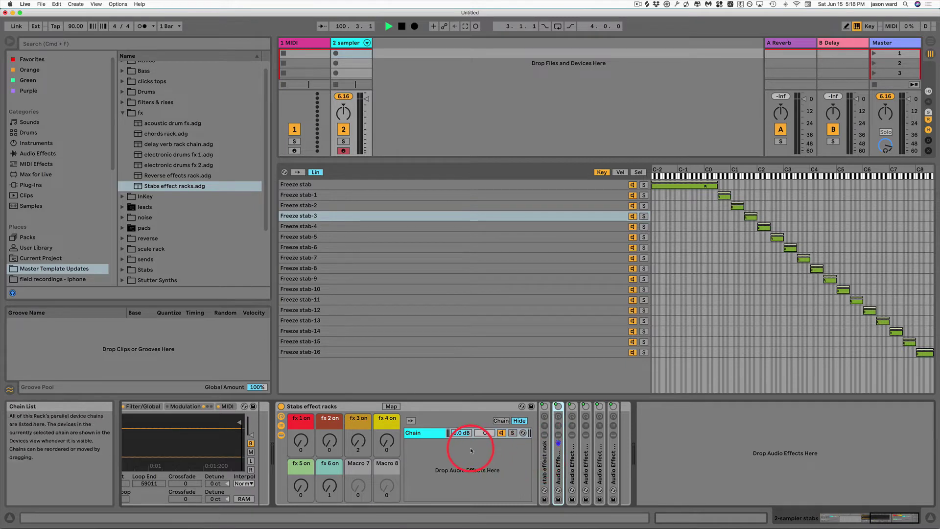
- Remove the Stabs effect racks device from the end of the sampler stabs track's device chain
{"action": "scroll", "coordinate": [457, 473], "scroll_direction": "left", "scroll_amount": 2}
{"action": "scroll", "coordinate": [456, 473], "scroll_direction": "left", "scroll_amount": 10}
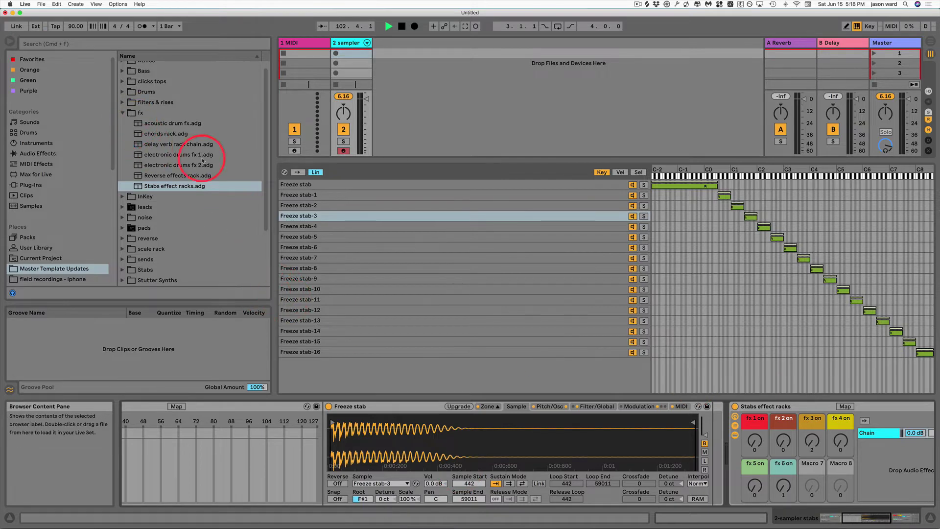
{"action": "scroll", "coordinate": [803, 409], "scroll_direction": "left", "scroll_amount": 8}
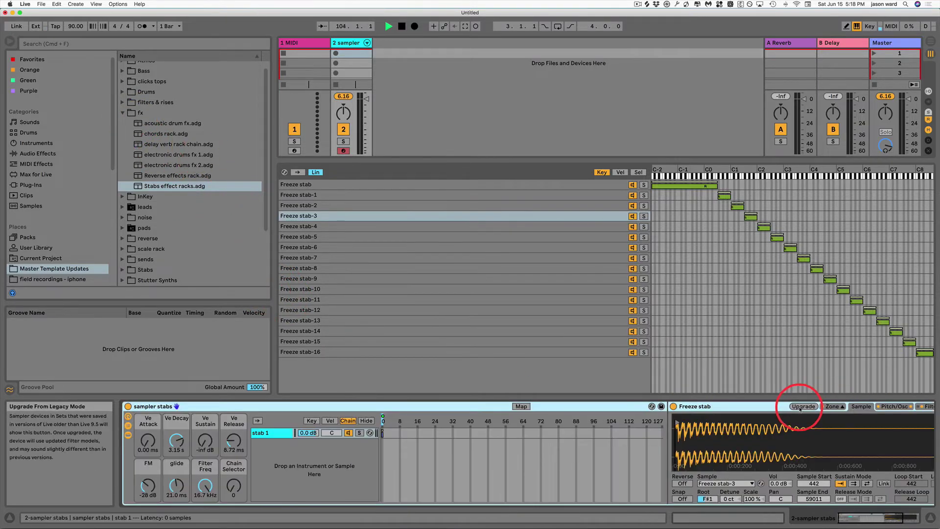
{"action": "left_click_drag", "start_coordinate": [872, 520], "coordinate": [889, 519]}
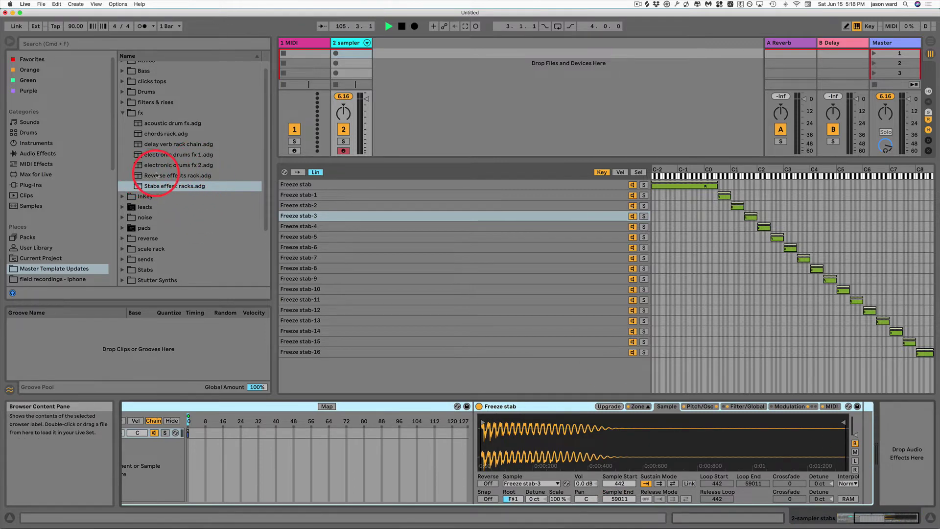
- Try Reverse effects rack.adg from the fx folder after the sampler and load delay verb rack chain.adg in its place
{"action": "left_click", "coordinate": [139, 175]}
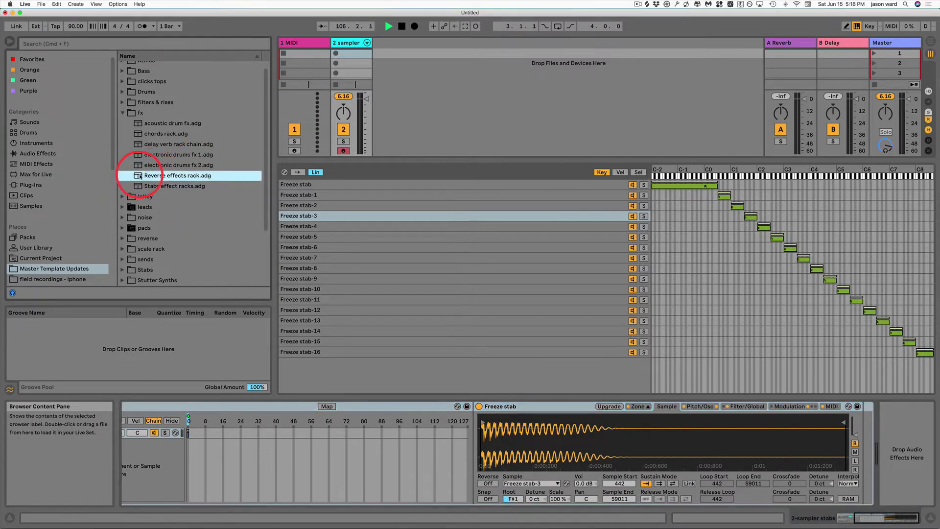
{"action": "left_click_drag", "start_coordinate": [139, 176], "coordinate": [893, 440]}
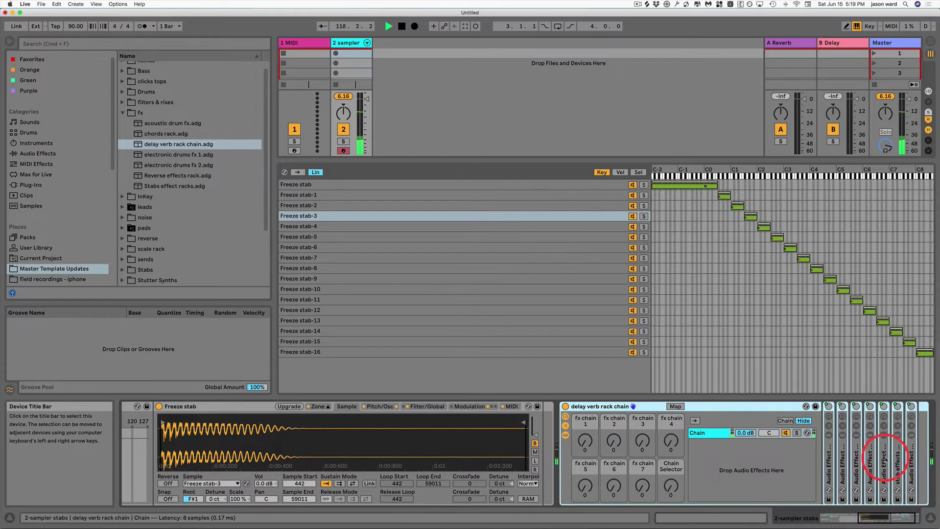
- Try fx chain 1 and fx chain 2 in the delay verb rack chain, and turn on fx chain 3 at 125
{"action": "left_click_drag", "start_coordinate": [578, 444], "coordinate": [586, 472]}
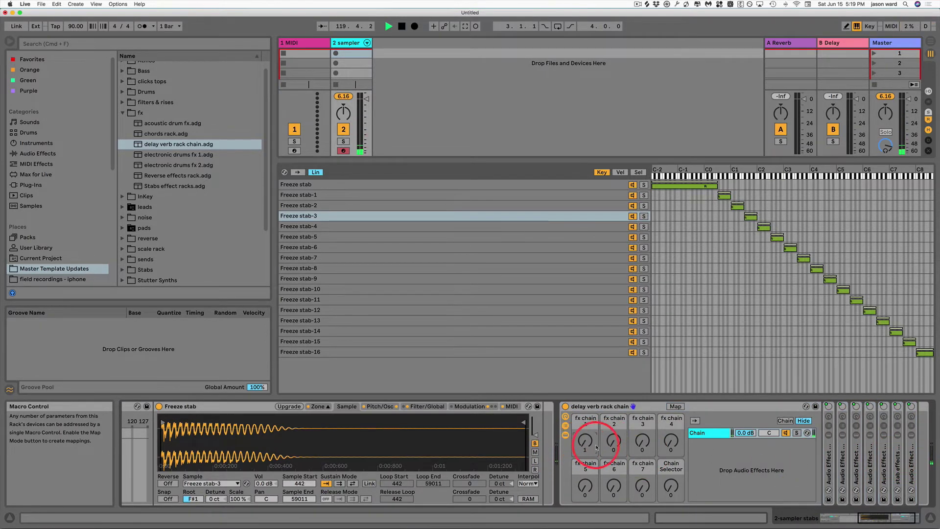
{"action": "left_click_drag", "start_coordinate": [614, 443], "coordinate": [614, 414]}
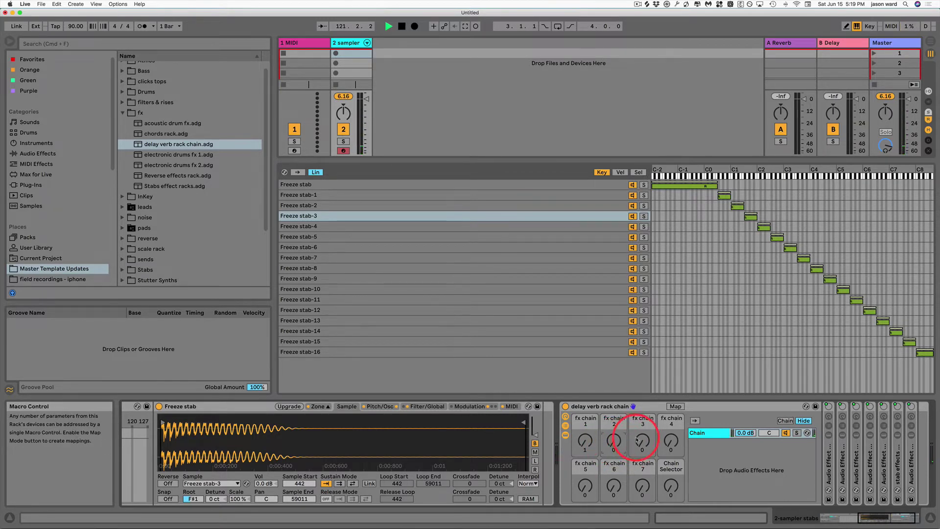
{"action": "left_click_drag", "start_coordinate": [646, 440], "coordinate": [651, 449]}
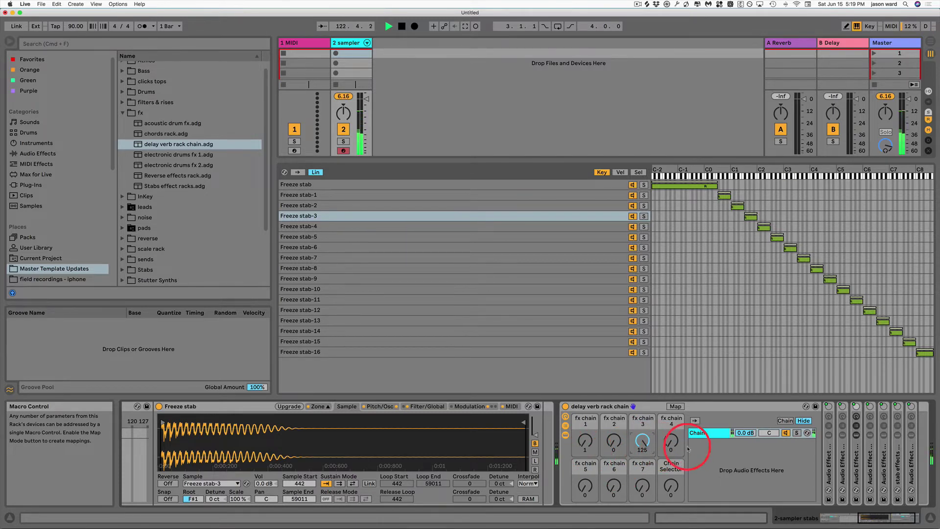
- Show the chains and macros of the third nested Audio Effect Rack and set its delay volume to 78 after trying 127
{"action": "left_click", "coordinate": [856, 435]}
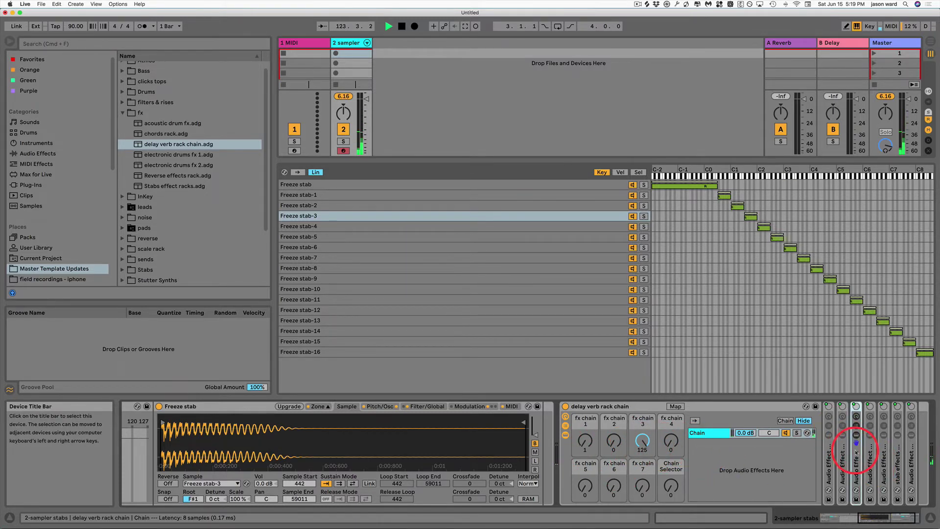
{"action": "left_click", "coordinate": [856, 435]}
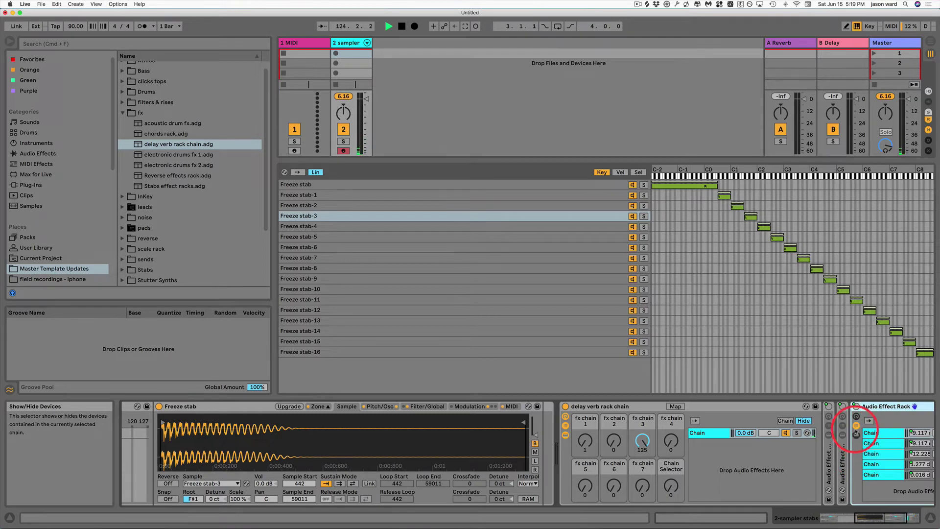
{"action": "left_click", "coordinate": [856, 416]}
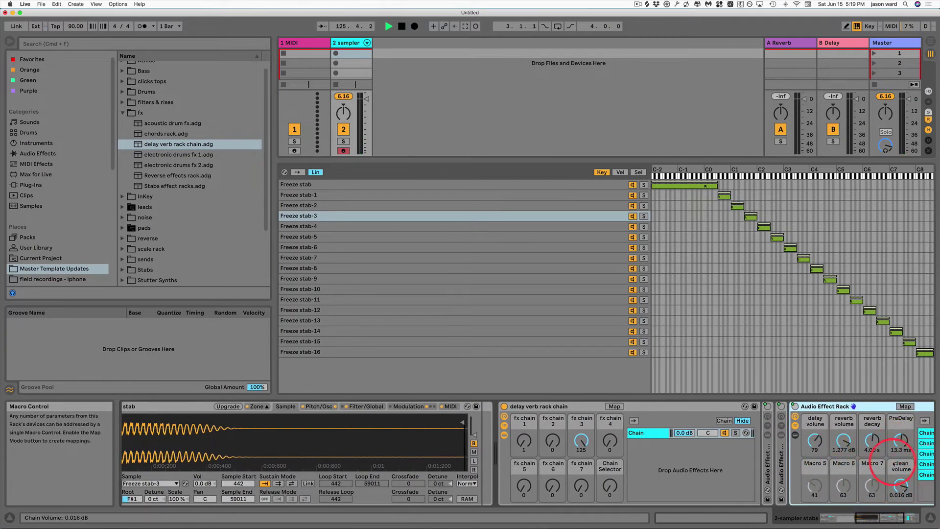
{"action": "left_click_drag", "start_coordinate": [815, 441], "coordinate": [817, 442]}
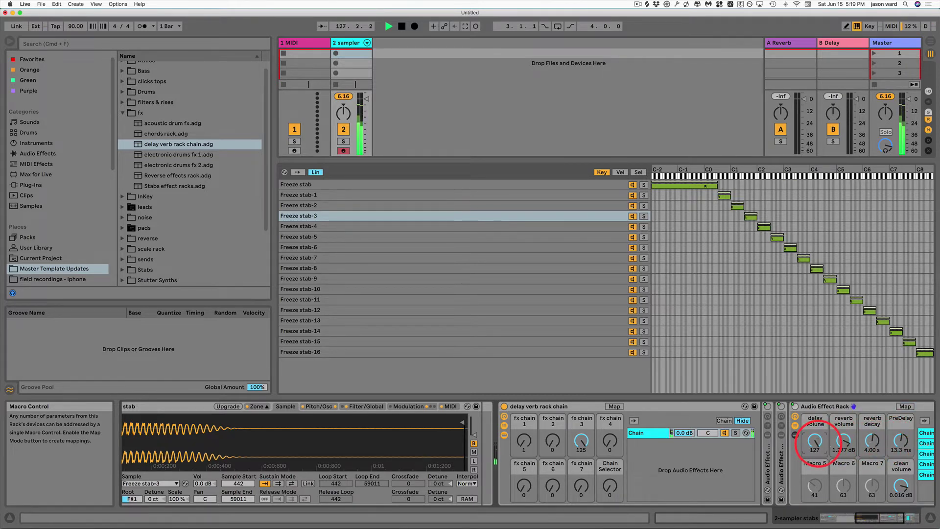
{"action": "left_click_drag", "start_coordinate": [815, 440], "coordinate": [815, 438]}
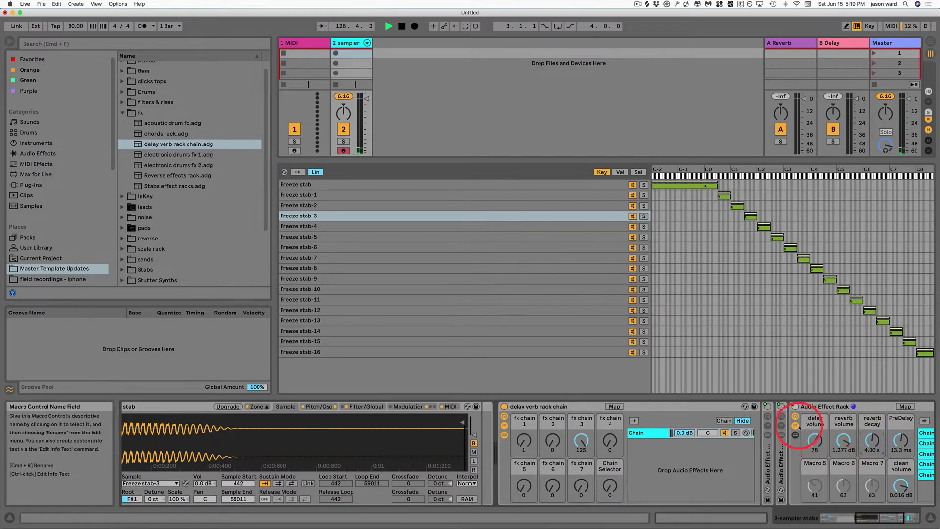
- Replace the delay verb rack chain with chords rack.adg placed ahead of the sampler stabs, and set its Chain Selector to 26
{"action": "left_click", "coordinate": [555, 407]}
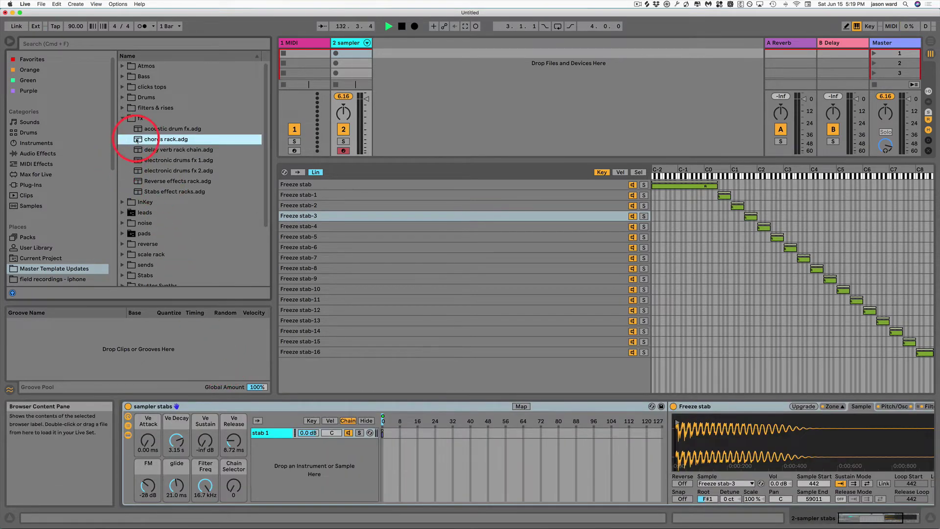
{"action": "left_click_drag", "start_coordinate": [146, 140], "coordinate": [137, 481]}
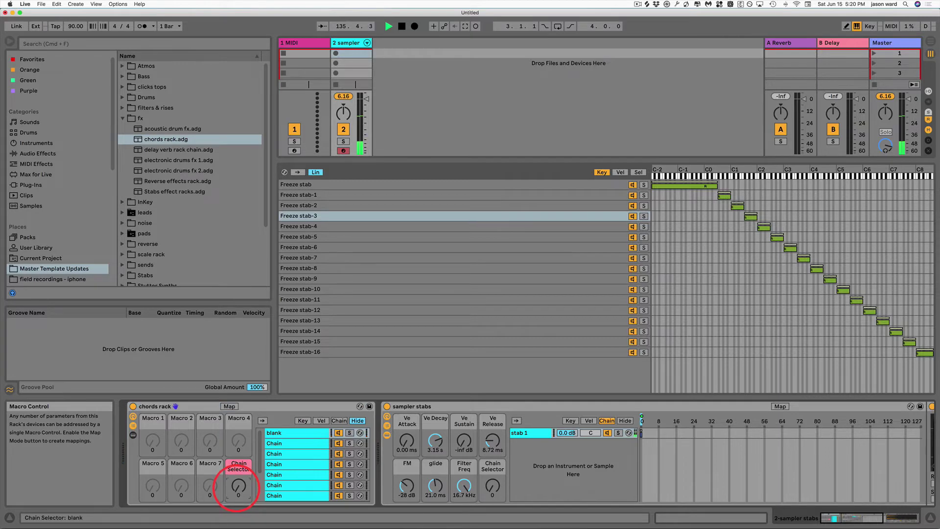
{"action": "left_click_drag", "start_coordinate": [237, 485], "coordinate": [240, 489]}
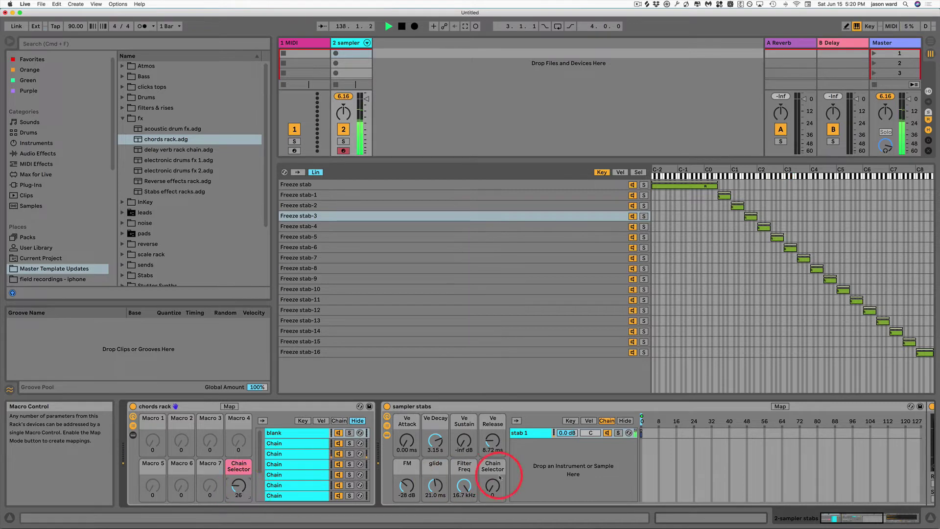
- Load Stabs effect racks.adg after the sampler and set fx 1 on to 107, fx 3 on to 98 and fx 6 on to 91
{"action": "scroll", "coordinate": [563, 485], "scroll_direction": "right", "scroll_amount": 10}
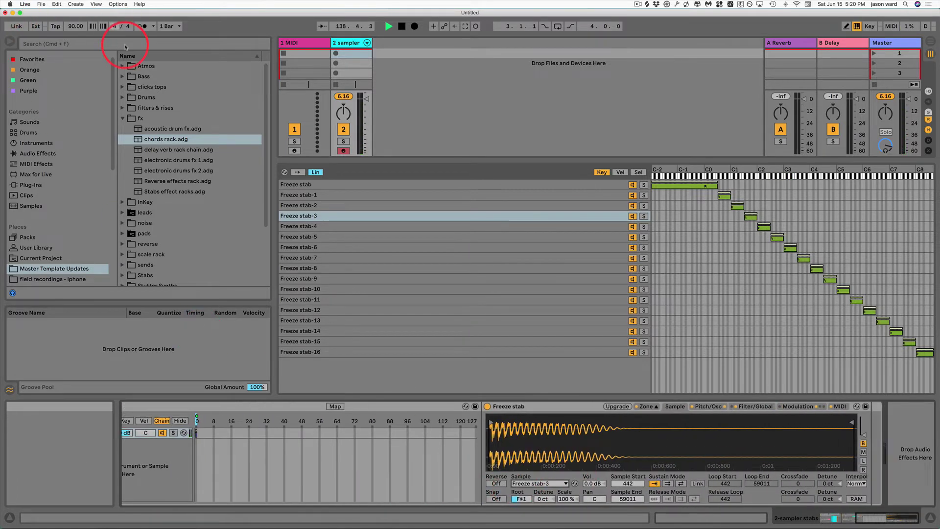
{"action": "left_click_drag", "start_coordinate": [147, 192], "coordinate": [908, 467]}
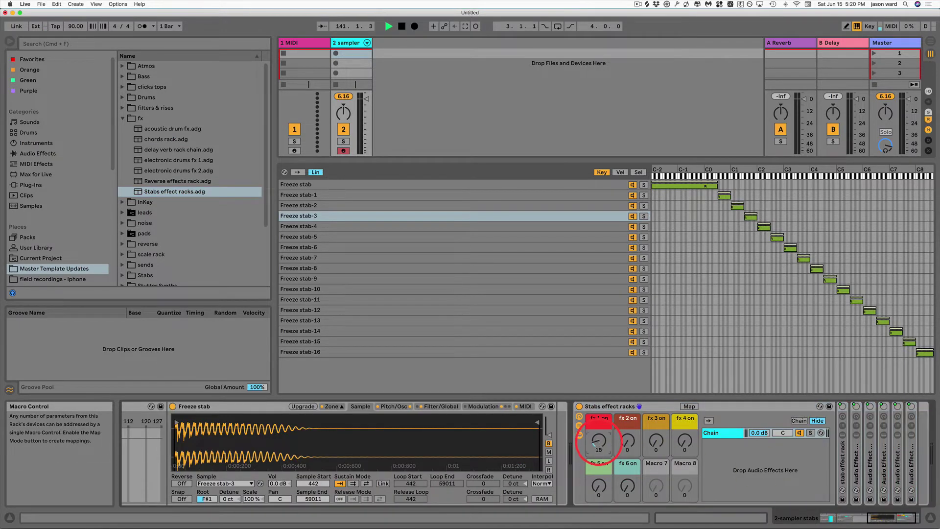
{"action": "left_click_drag", "start_coordinate": [666, 431], "coordinate": [658, 421]}
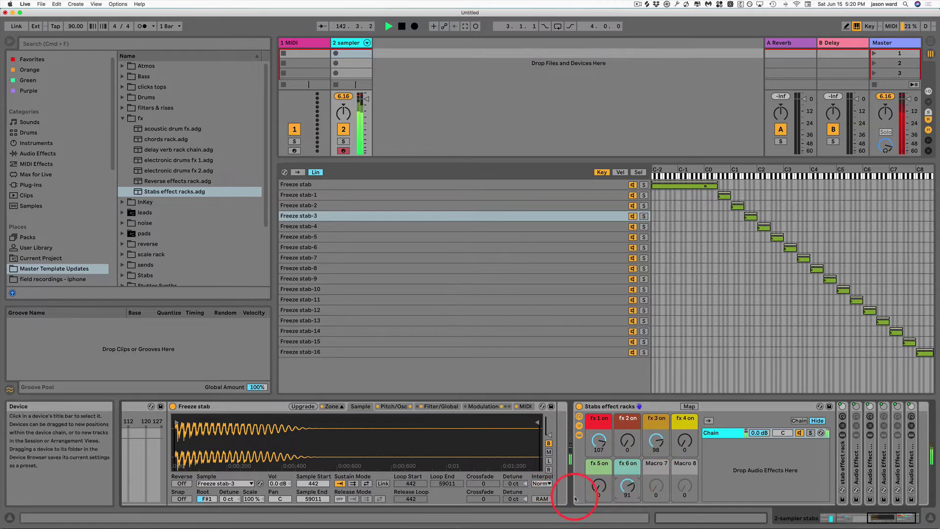
- In the Stabs effect racks, set fx 3 on to 0 and fx 6 on to 76
{"action": "scroll", "coordinate": [577, 500], "scroll_direction": "left", "scroll_amount": 10}
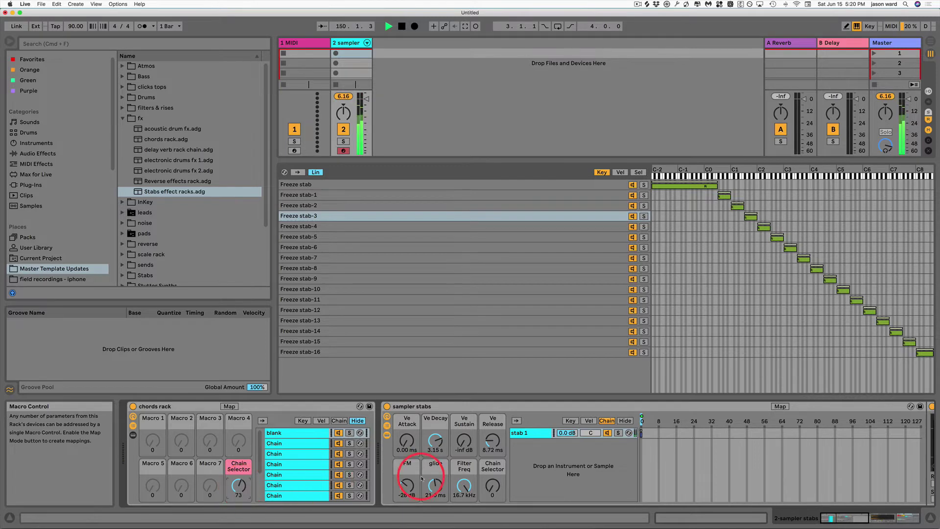
{"action": "right_click", "coordinate": [551, 480]}
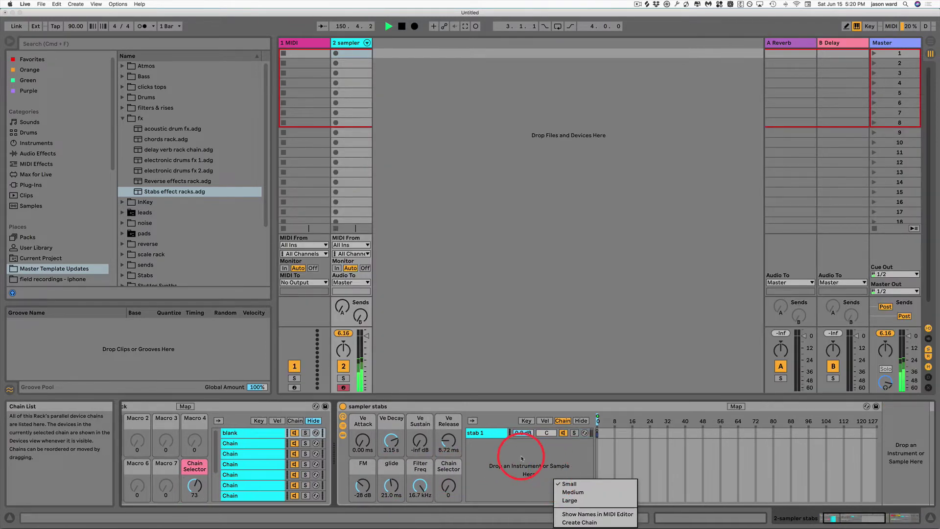
{"action": "left_click", "coordinate": [510, 465]}
{"action": "scroll", "coordinate": [693, 496], "scroll_direction": "right", "scroll_amount": 5}
{"action": "right_click", "coordinate": [693, 495]}
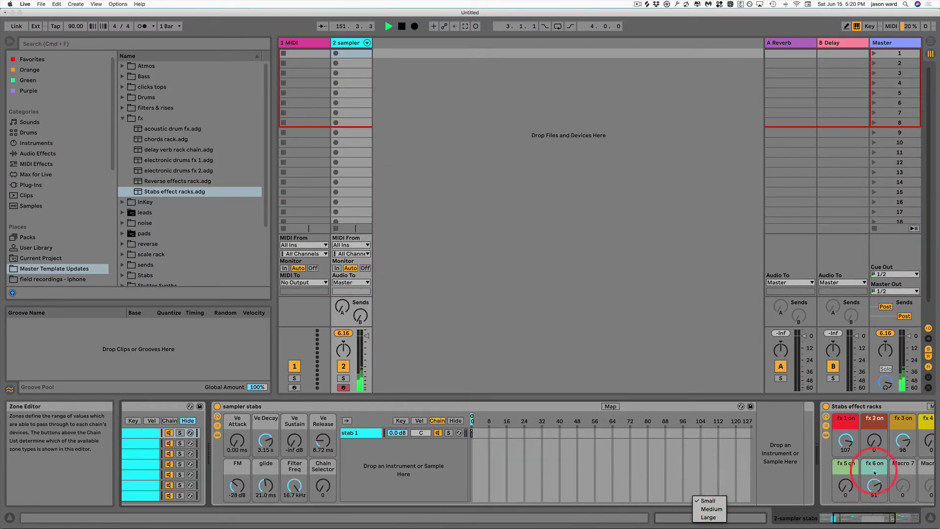
{"action": "left_click", "coordinate": [884, 521]}
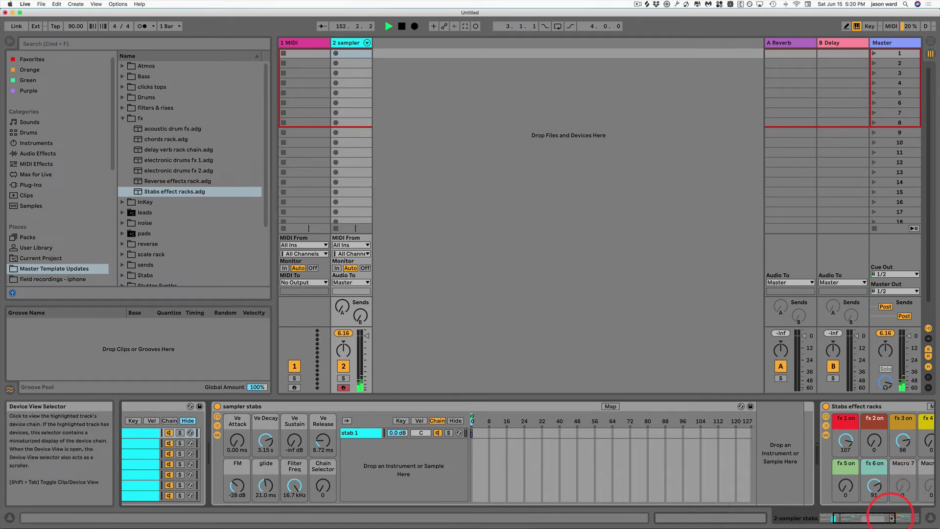
{"action": "left_click_drag", "start_coordinate": [892, 518], "coordinate": [906, 518]}
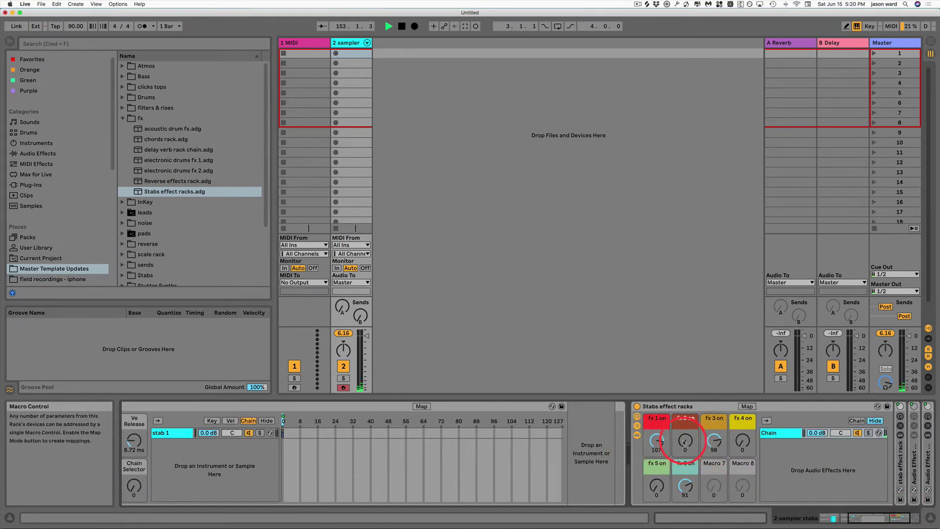
{"action": "left_click_drag", "start_coordinate": [716, 441], "coordinate": [716, 447]}
{"action": "left_click_drag", "start_coordinate": [690, 483], "coordinate": [691, 485]}
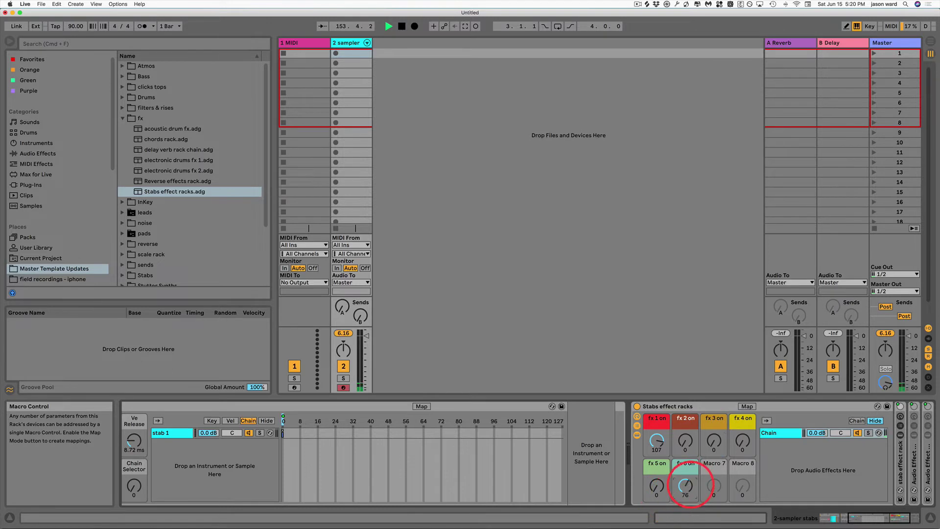
- Set the chords rack's Chain Selector to 104 and select the chain just below blank
{"action": "scroll", "coordinate": [600, 451], "scroll_direction": "left", "scroll_amount": 10}
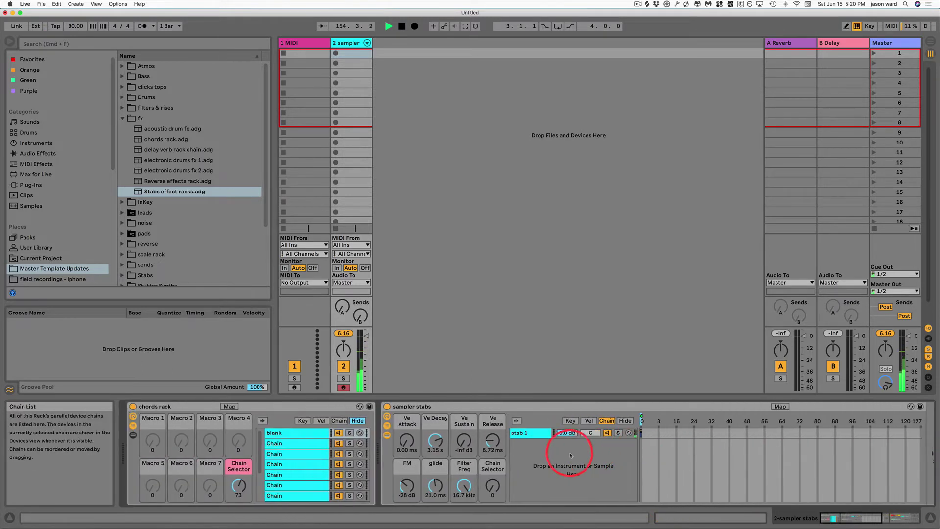
{"action": "left_click_drag", "start_coordinate": [237, 485], "coordinate": [237, 483]}
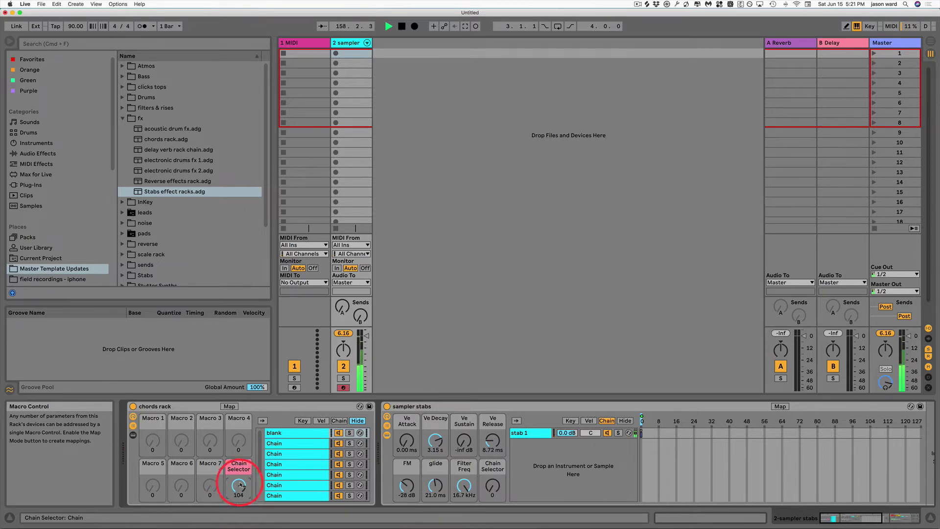
{"action": "left_click", "coordinate": [299, 443]}
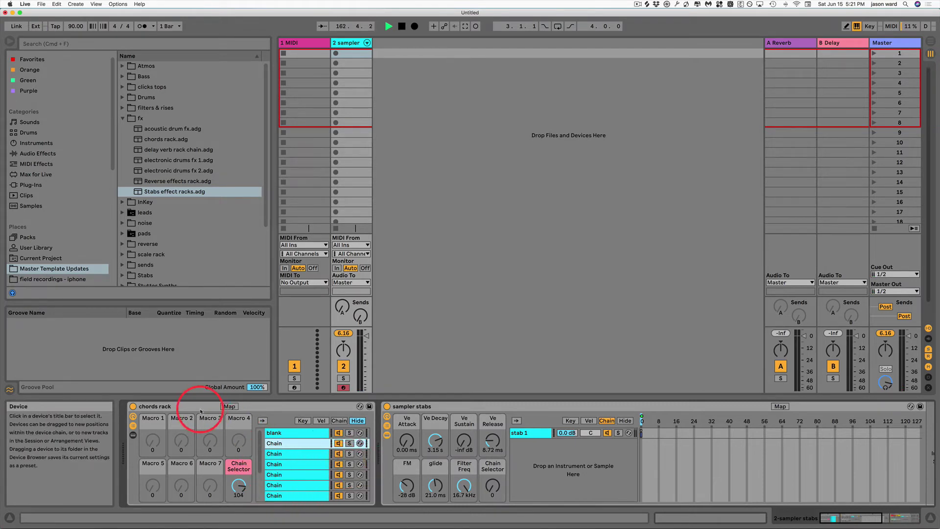
- Delete the chords rack ahead of the sampler stabs and collapse the fx folder
{"action": "left_click", "coordinate": [178, 406]}
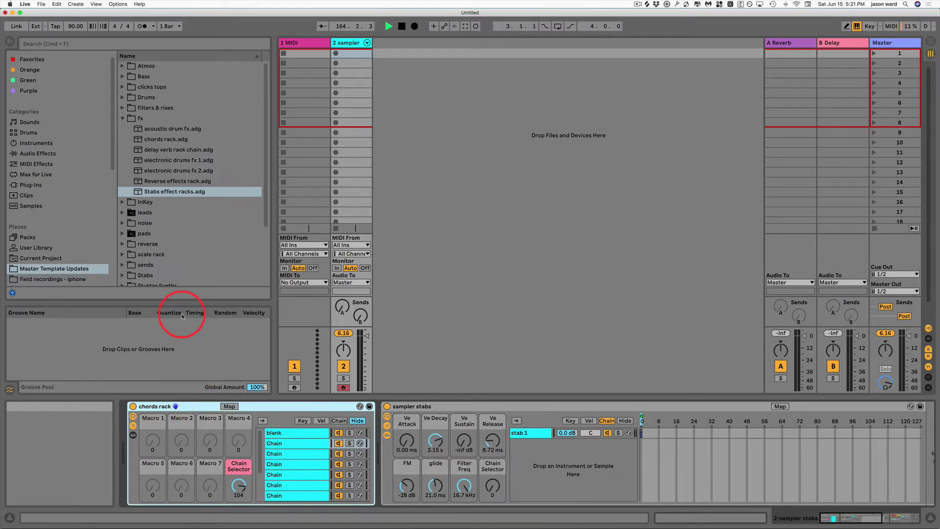
{"action": "left_click", "coordinate": [157, 140]}
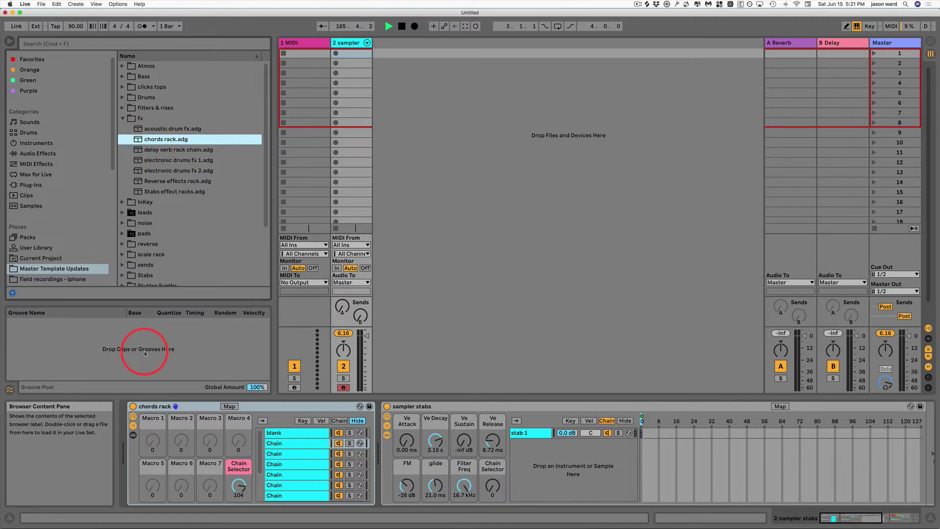
{"action": "left_click", "coordinate": [157, 407]}
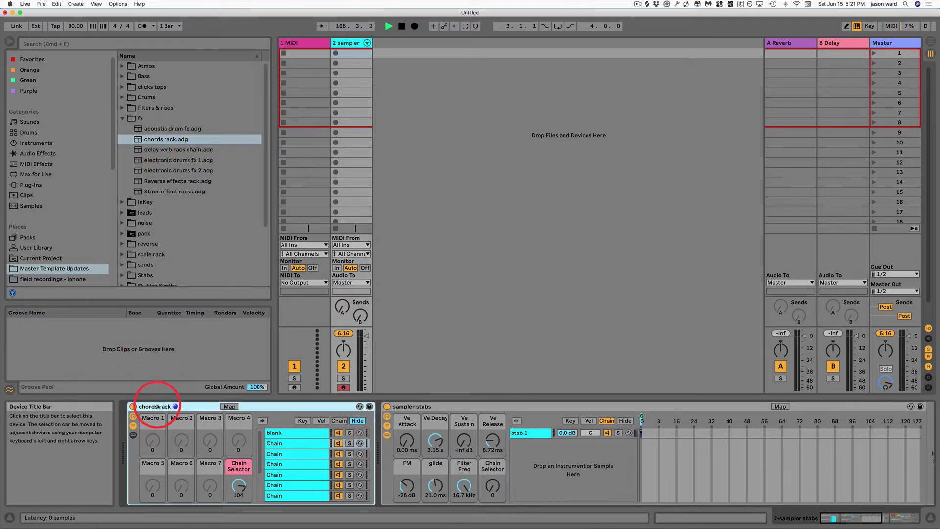
{"action": "key", "text": "Delete"}
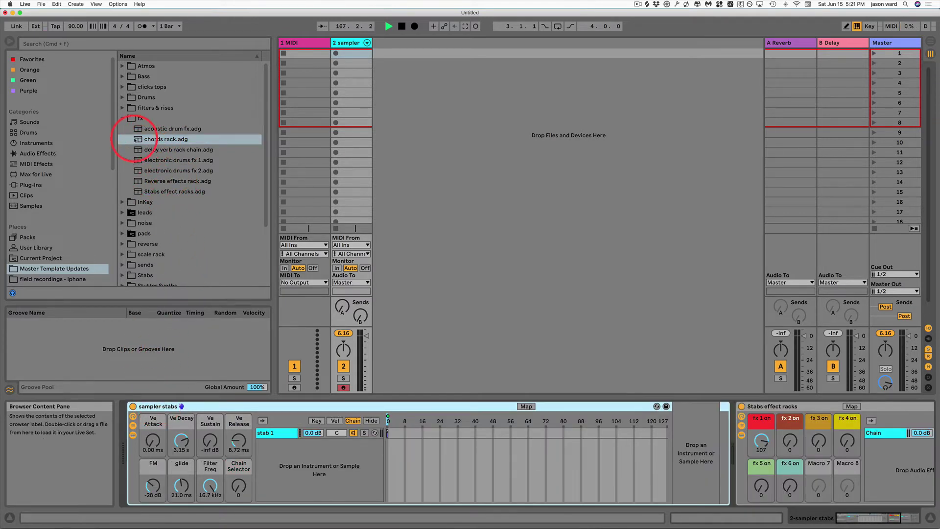
{"action": "left_click", "coordinate": [121, 118]}
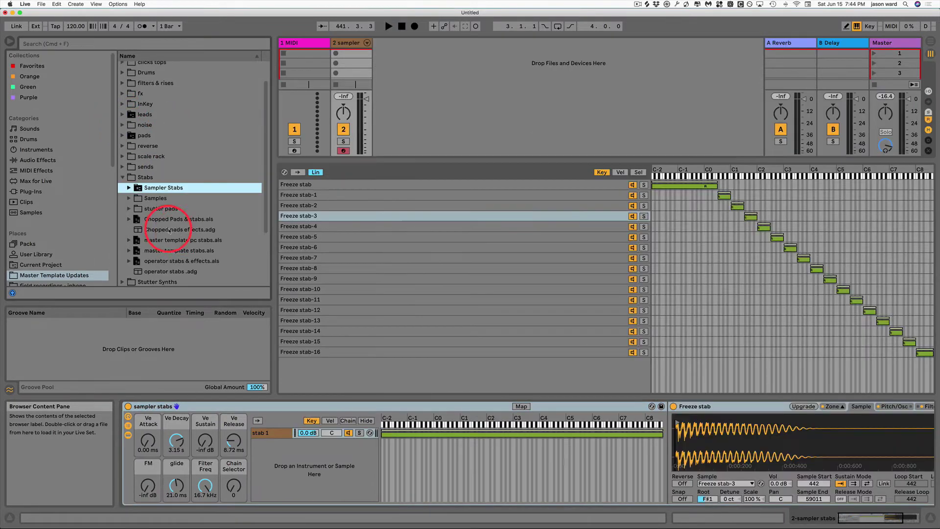
- Load operator stabs & effects.als from the Stabs folder as a new track and delete the sampler stabs track
{"action": "scroll", "coordinate": [181, 218], "scroll_direction": "down", "scroll_amount": 1}
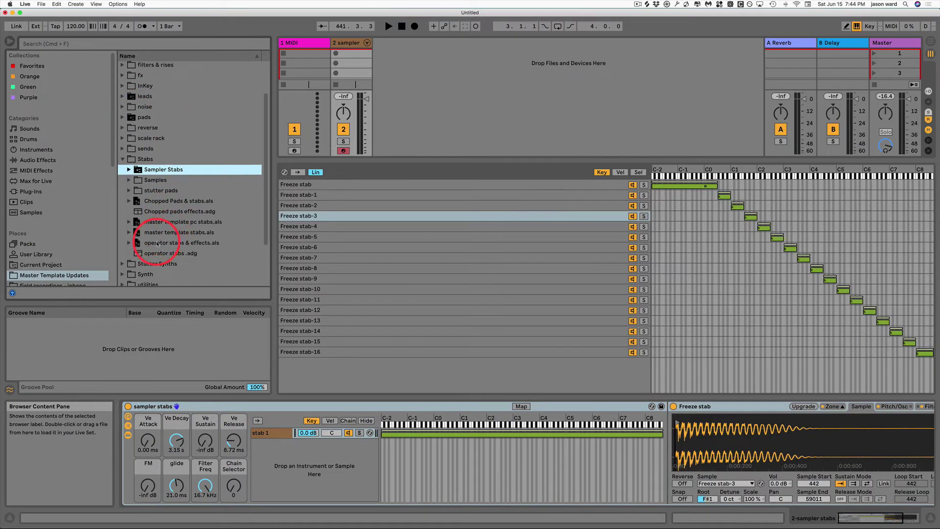
{"action": "left_click", "coordinate": [216, 244]}
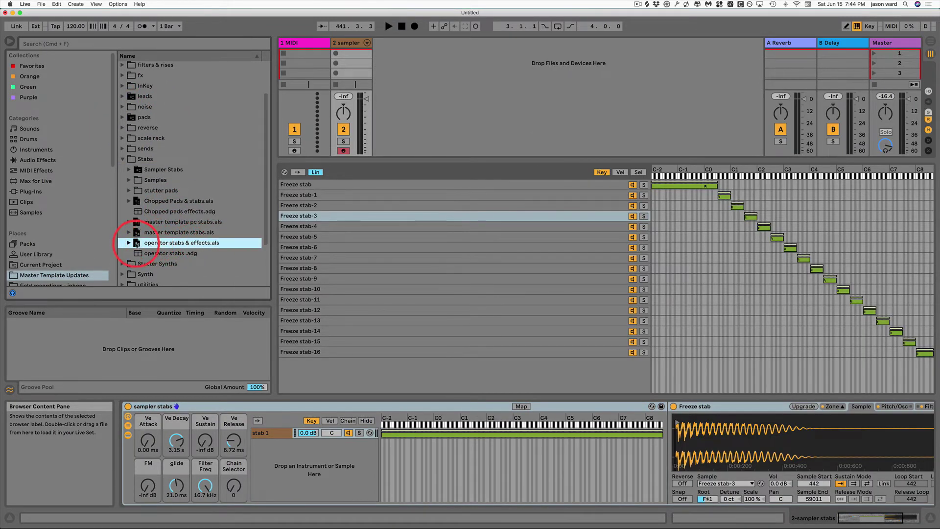
{"action": "left_click_drag", "start_coordinate": [141, 243], "coordinate": [353, 46]}
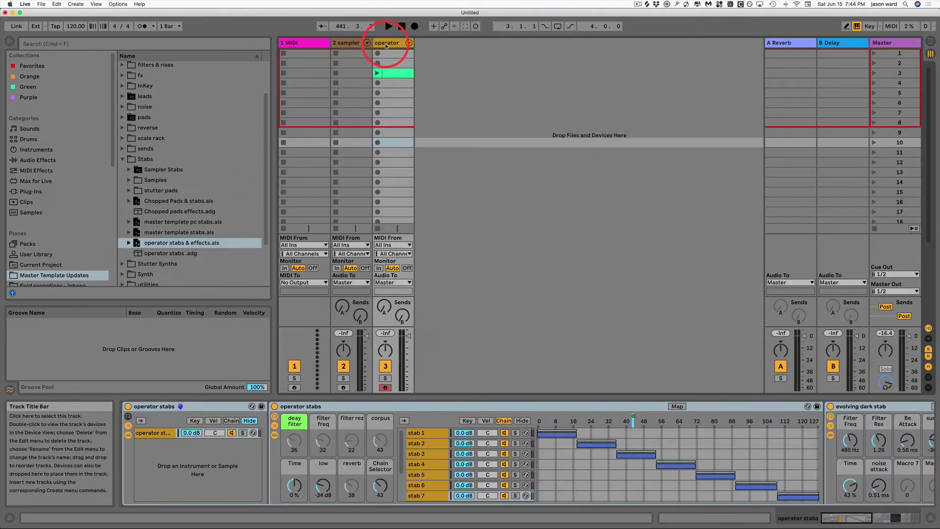
{"action": "left_click", "coordinate": [338, 45]}
{"action": "key", "text": "Delete"}
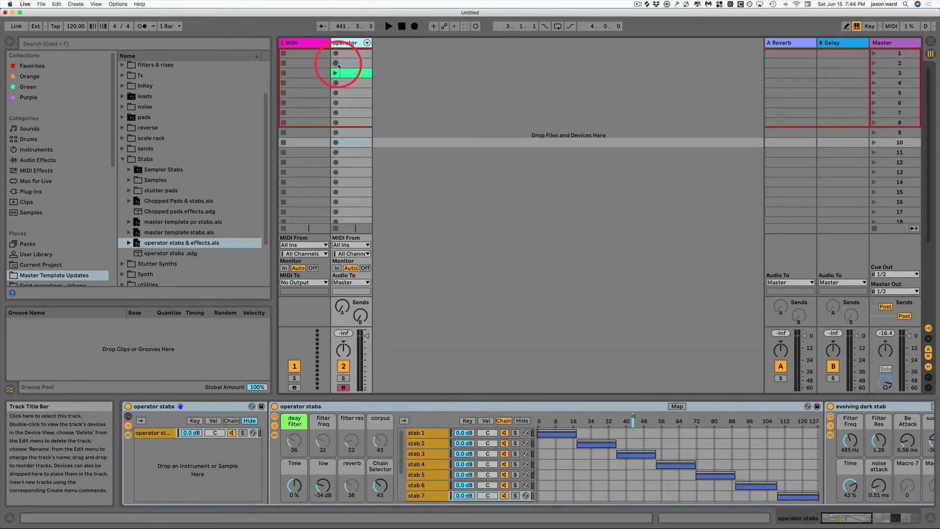
- Show the Operator device of the stab 1 chain and look through the presets in the fx folder
{"action": "left_click", "coordinate": [414, 433]}
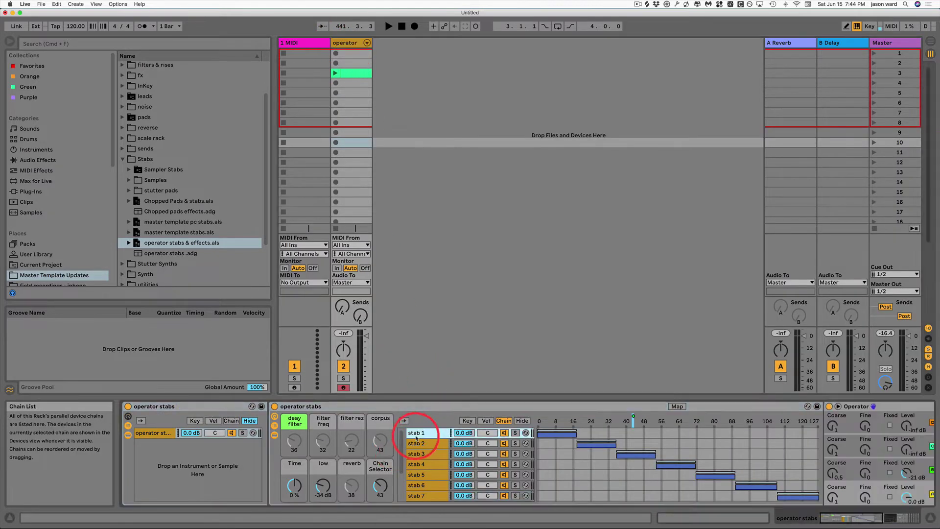
{"action": "scroll", "coordinate": [668, 486], "scroll_direction": "right", "scroll_amount": 10}
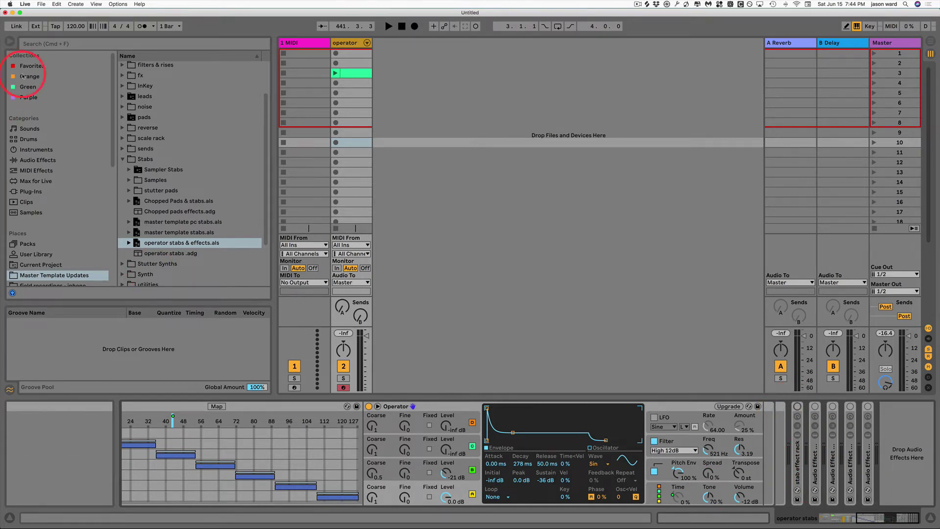
{"action": "left_click", "coordinate": [121, 75]}
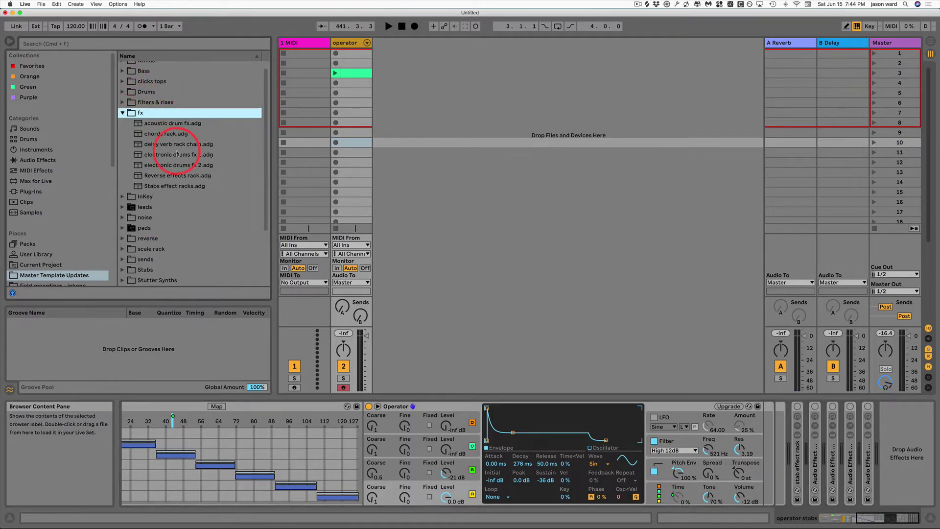
{"action": "left_click", "coordinate": [122, 112]}
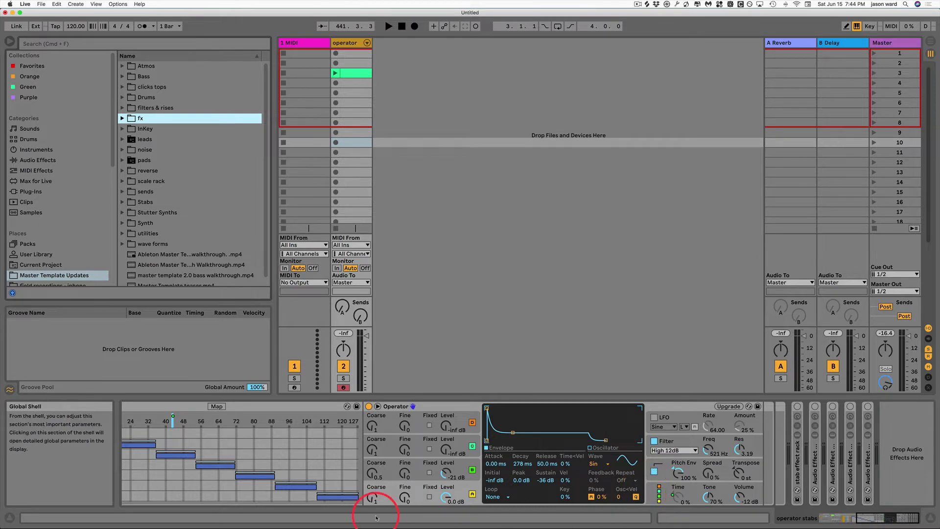
- Look through the stab chains of the inner operator stabs rack and set its Chain Selector to 4
{"action": "scroll", "coordinate": [357, 497], "scroll_direction": "left", "scroll_amount": 5}
{"action": "scroll", "coordinate": [275, 492], "scroll_direction": "left", "scroll_amount": 5}
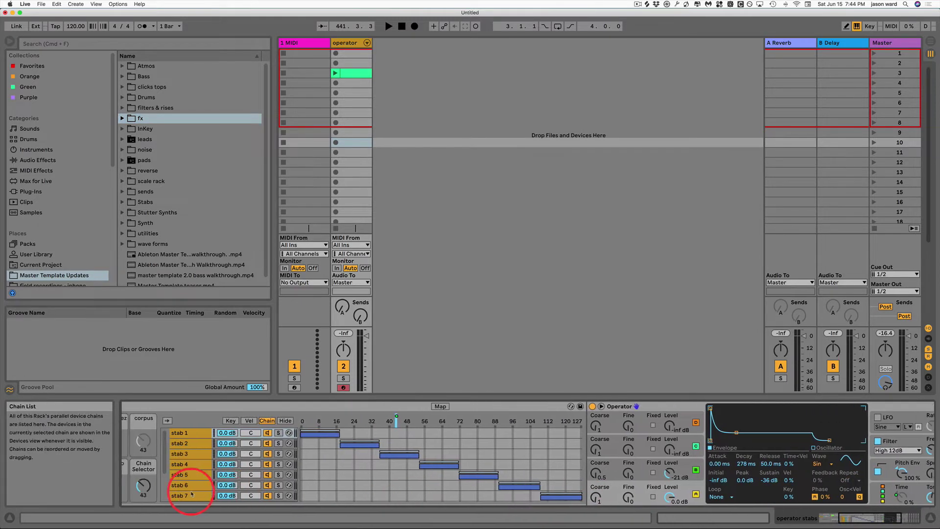
{"action": "scroll", "coordinate": [198, 487], "scroll_direction": "down", "scroll_amount": 3}
{"action": "scroll", "coordinate": [198, 488], "scroll_direction": "up", "scroll_amount": 3}
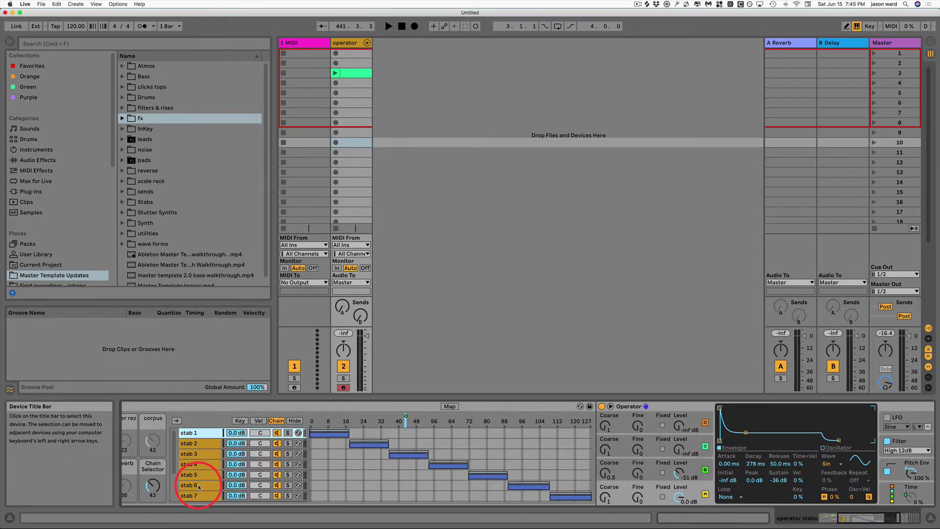
{"action": "left_click_drag", "start_coordinate": [150, 482], "coordinate": [153, 482]}
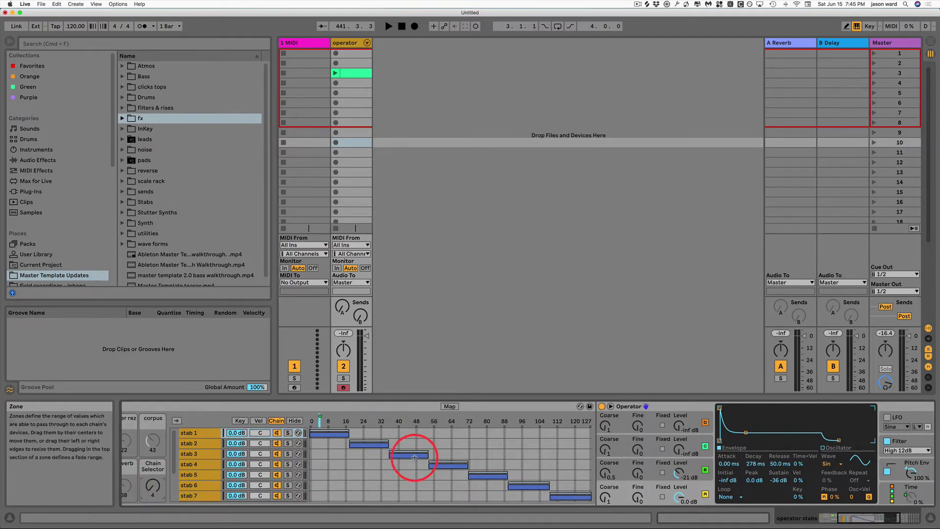
- Load chords rack.adg from the fx folder ahead of the operator stabs rack
{"action": "scroll", "coordinate": [410, 458], "scroll_direction": "left", "scroll_amount": 6}
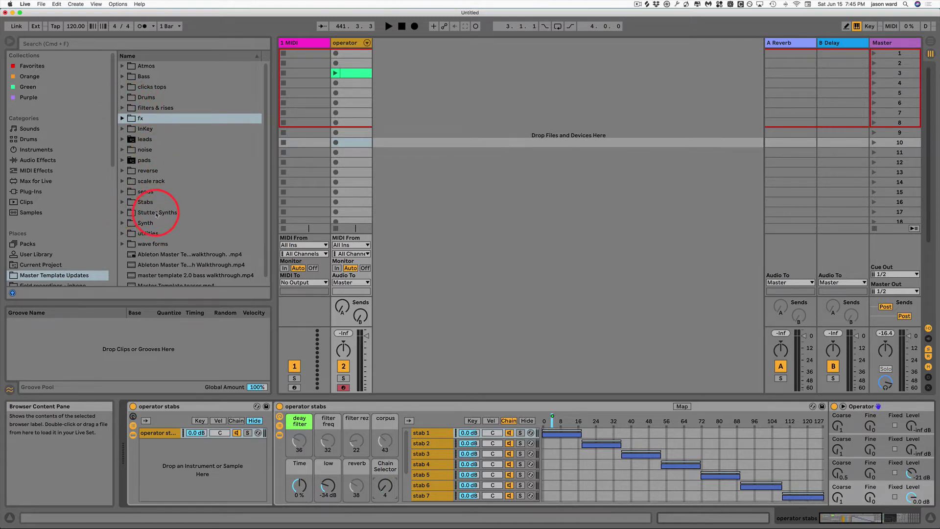
{"action": "left_click", "coordinate": [122, 118]}
{"action": "left_click_drag", "start_coordinate": [139, 140], "coordinate": [127, 458]}
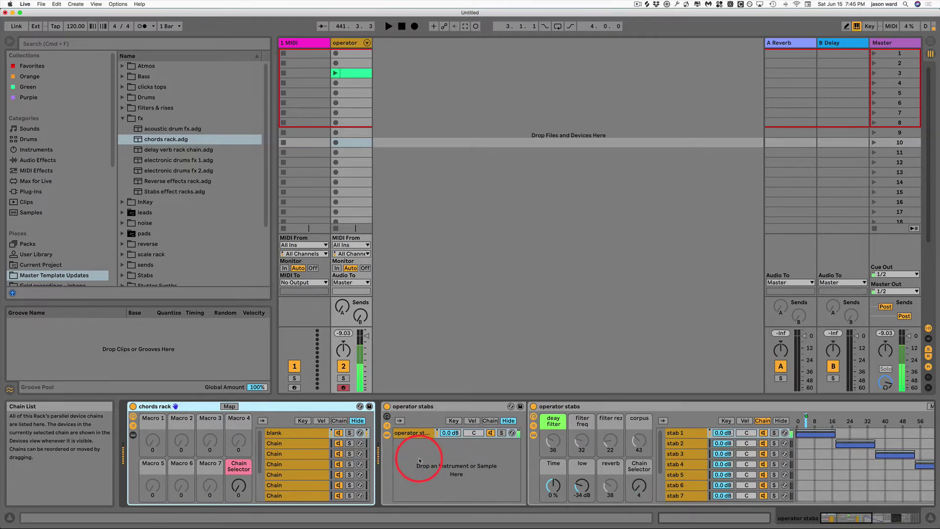
{"action": "scroll", "coordinate": [426, 478], "scroll_direction": "right", "scroll_amount": 6}
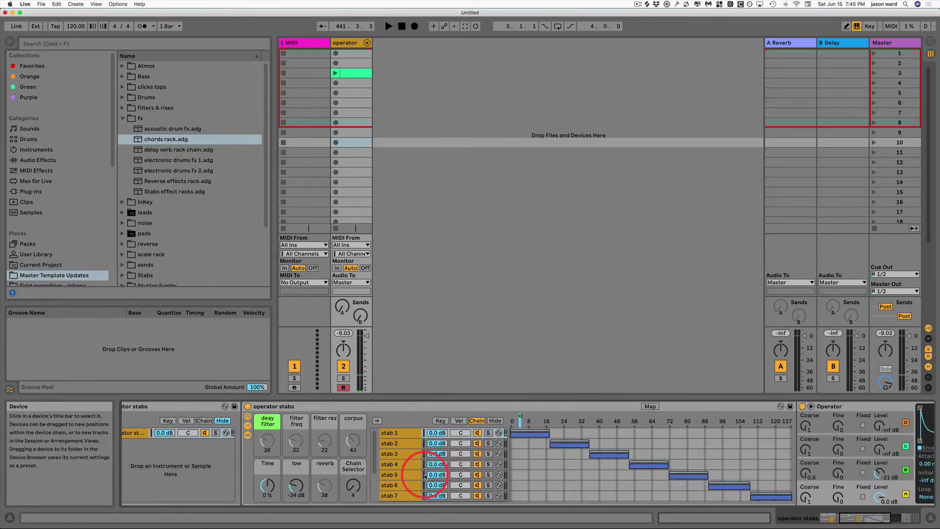
{"action": "scroll", "coordinate": [425, 475], "scroll_direction": "right", "scroll_amount": 5}
{"action": "right_click", "coordinate": [559, 474]}
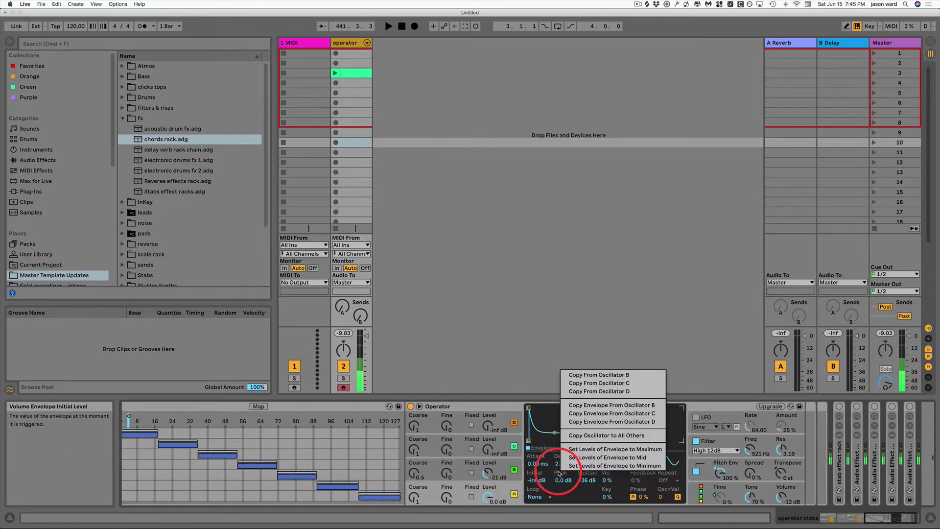
- Activate the stab effect rack and set the chords rack's Chain Selector to 37
{"action": "left_click", "coordinate": [839, 406]}
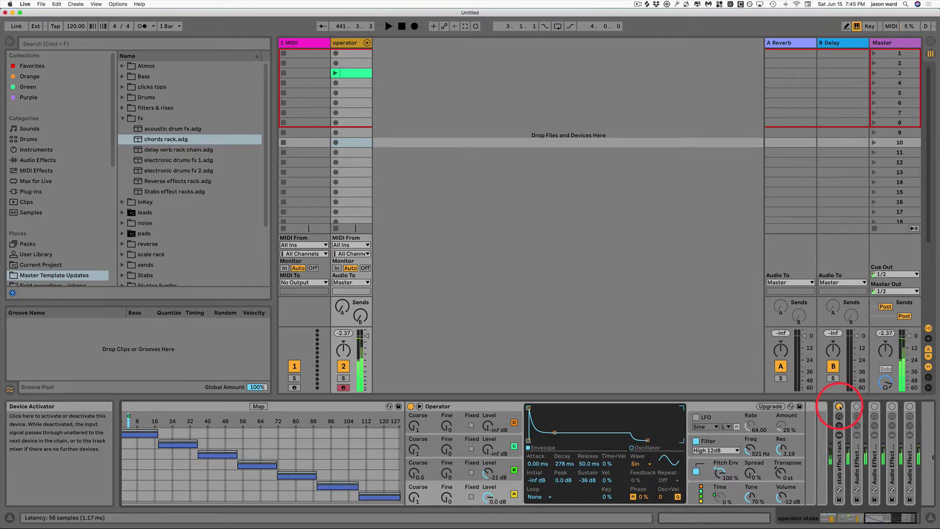
{"action": "scroll", "coordinate": [713, 449], "scroll_direction": "left", "scroll_amount": 10}
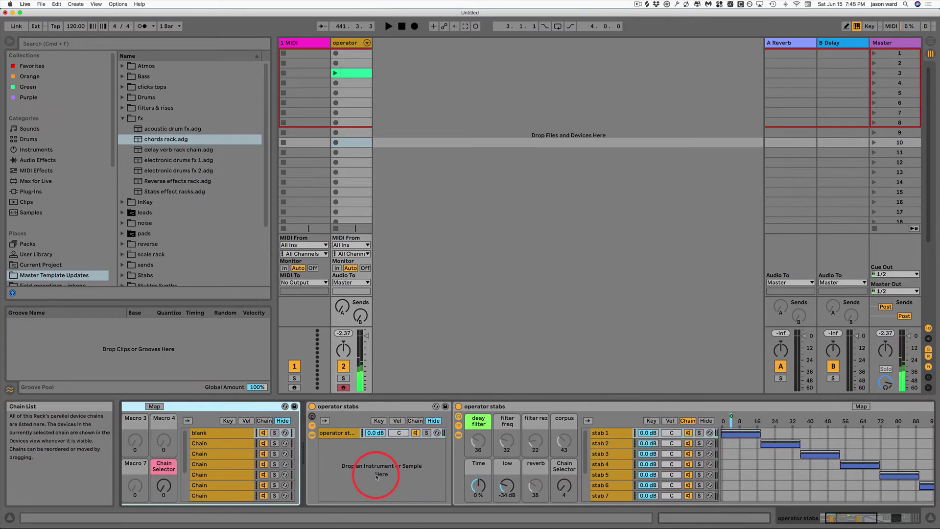
{"action": "left_click_drag", "start_coordinate": [164, 486], "coordinate": [163, 482]}
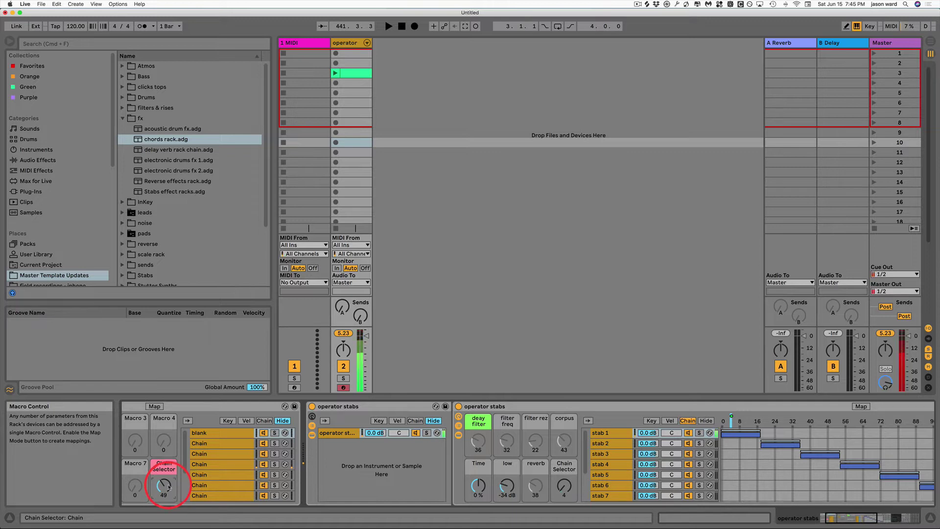
{"action": "scroll", "coordinate": [176, 485], "scroll_direction": "left", "scroll_amount": 3}
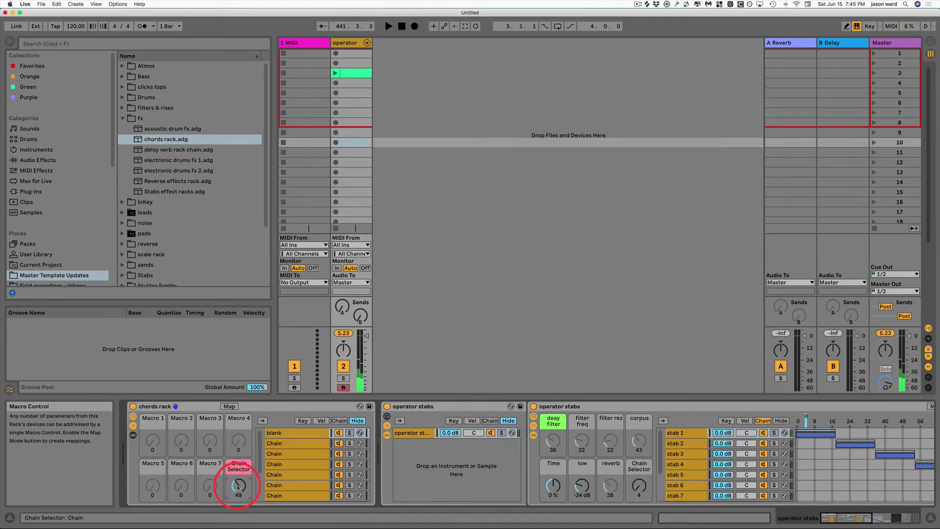
{"action": "scroll", "coordinate": [419, 457], "scroll_direction": "right", "scroll_amount": 4}
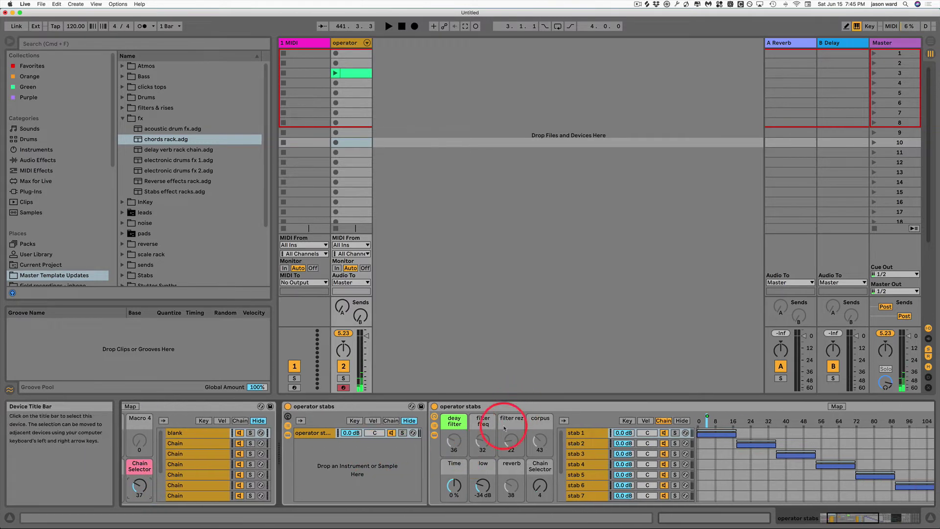
- Set the inner operator stabs rack's Chain Selector to 47, deay filter to 48 and filter freq to 46, and the chords rack's Chain Selector to 83
{"action": "left_click", "coordinate": [540, 487]}
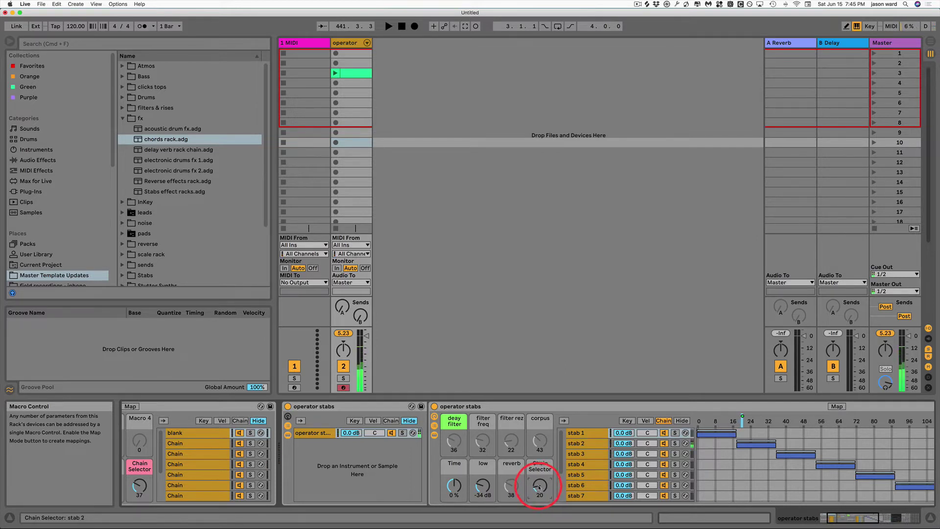
{"action": "left_click_drag", "start_coordinate": [541, 486], "coordinate": [541, 483]}
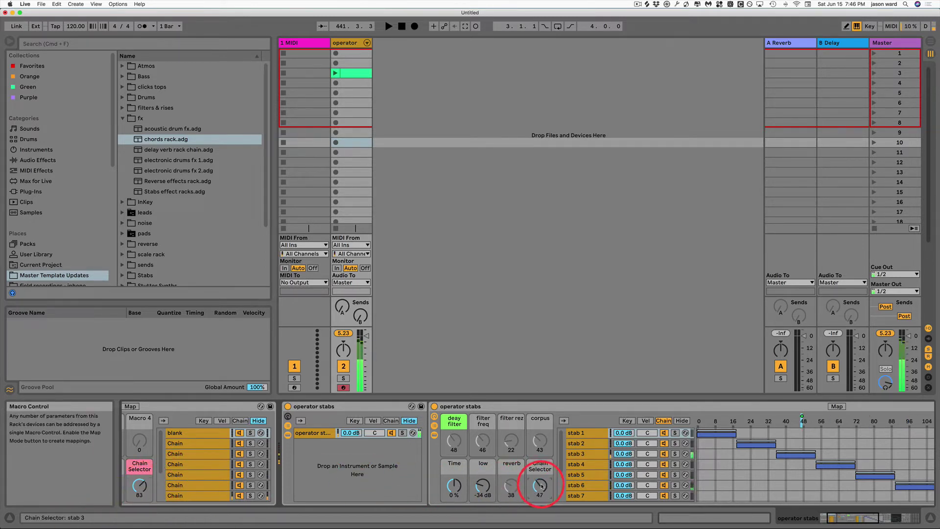
- Activate the four collapsed audio effect racks that follow the stab effect rack
{"action": "scroll", "coordinate": [840, 505], "scroll_direction": "right", "scroll_amount": 3}
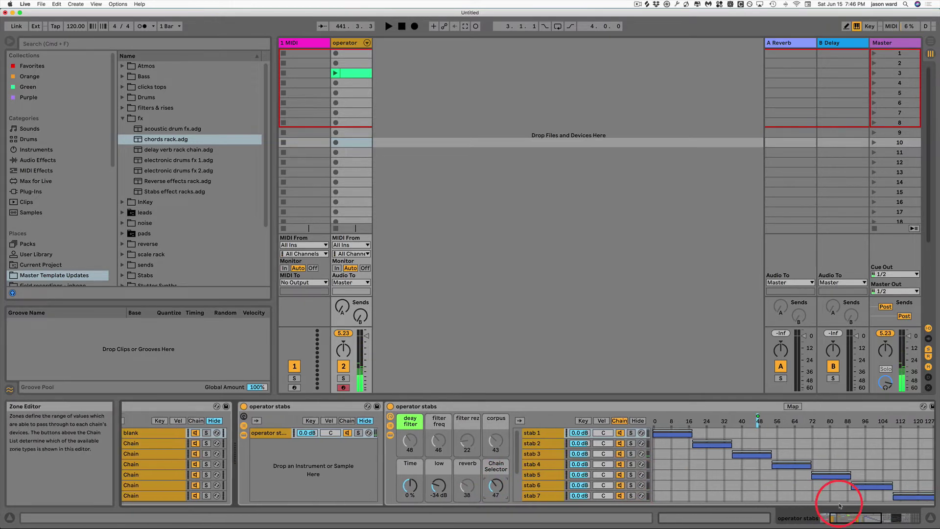
{"action": "scroll", "coordinate": [901, 512], "scroll_direction": "right", "scroll_amount": 10}
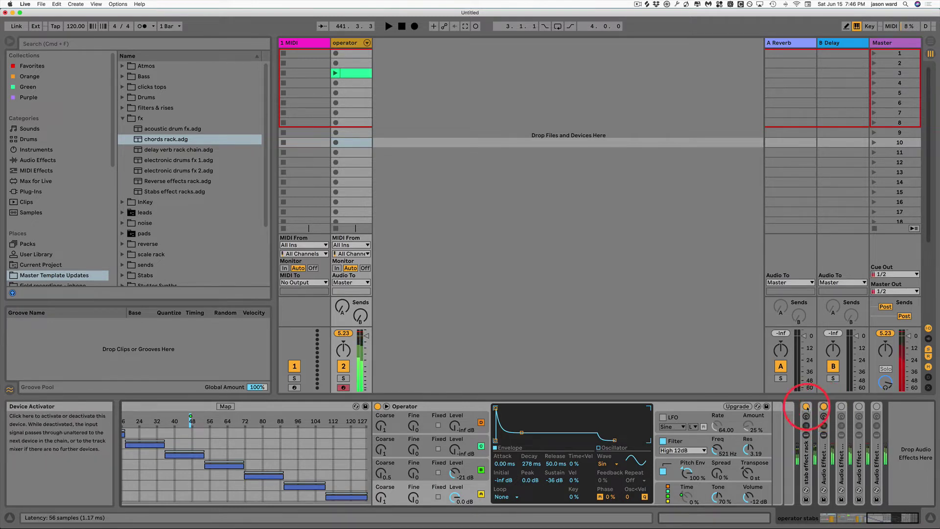
{"action": "left_click", "coordinate": [840, 407]}
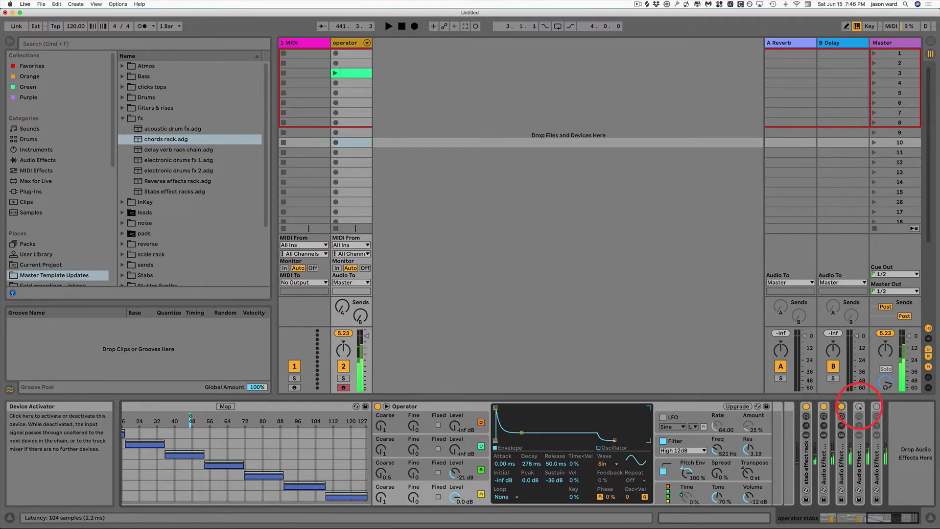
{"action": "left_click", "coordinate": [860, 407]}
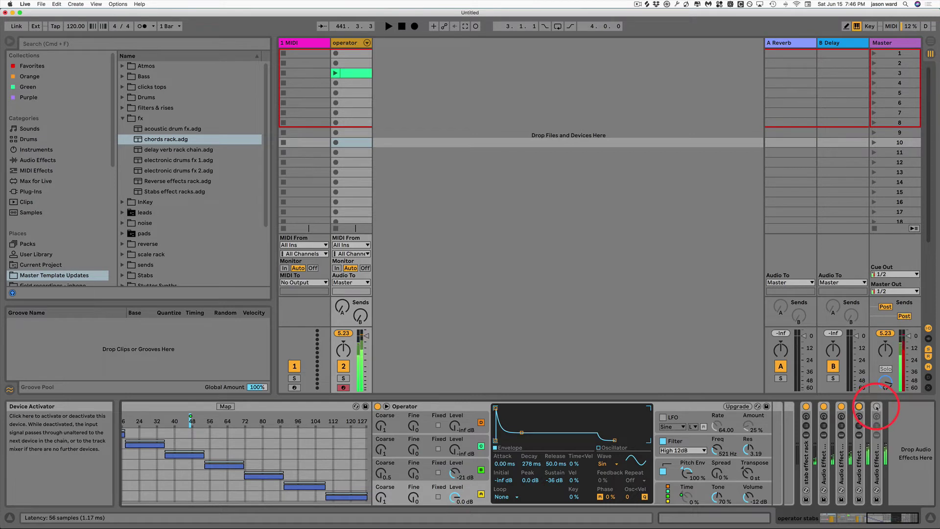
{"action": "left_click", "coordinate": [877, 406]}
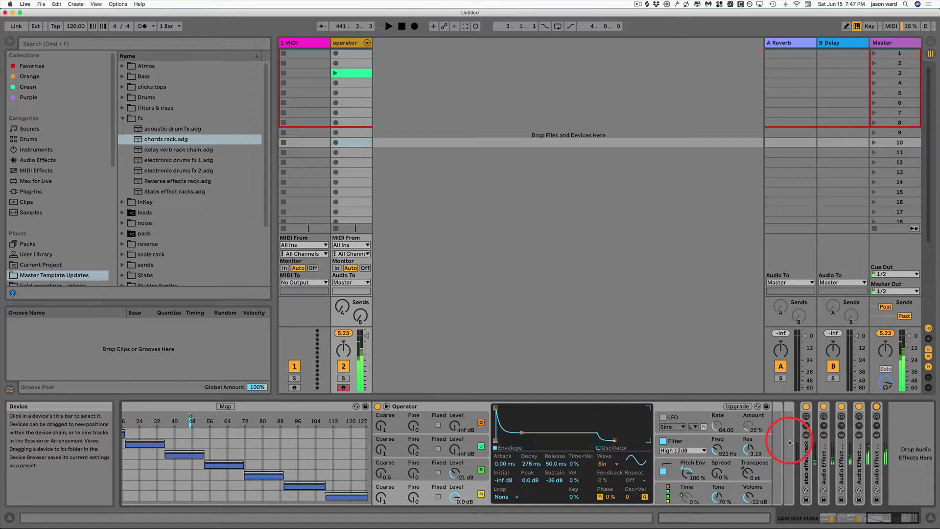
- Deactivate the stab effect rack and the four audio effect racks after it
{"action": "left_click", "coordinate": [876, 406]}
{"action": "left_click", "coordinate": [859, 406]}
{"action": "left_click", "coordinate": [841, 406]}
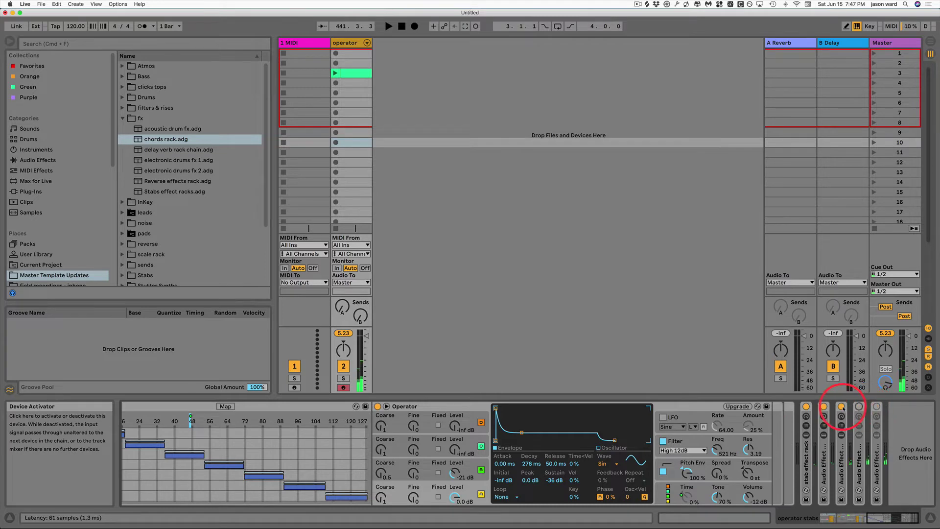
{"action": "left_click", "coordinate": [824, 406]}
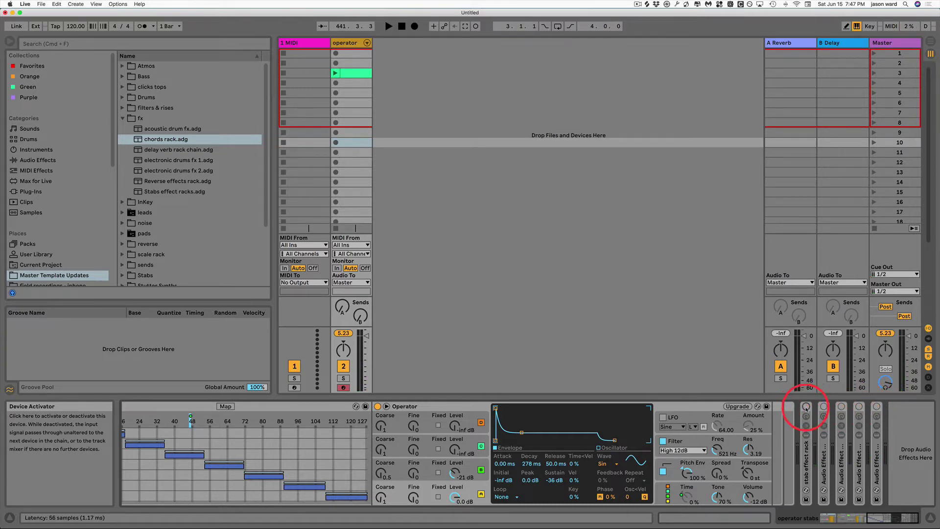
- Review the chords and operator stabs racks and show the Operator device of the stab 5 chain
{"action": "scroll", "coordinate": [515, 451], "scroll_direction": "left", "scroll_amount": 10}
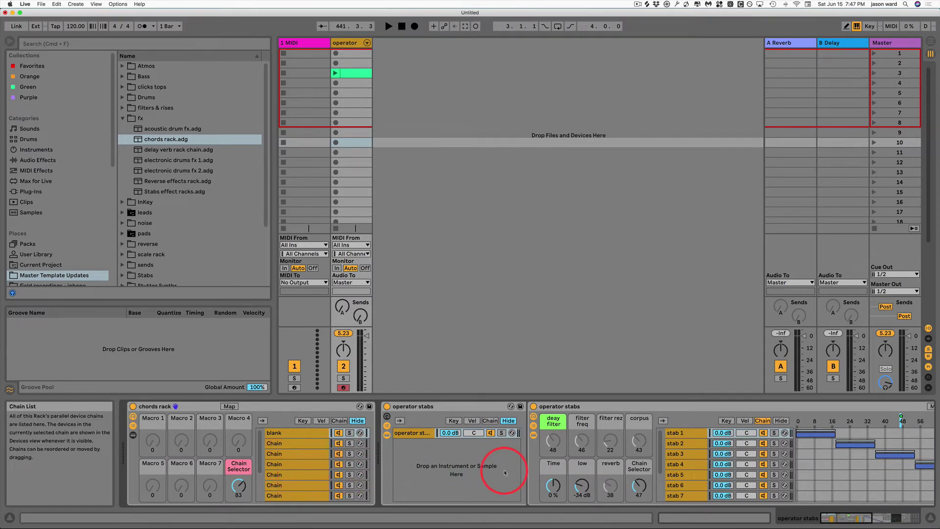
{"action": "scroll", "coordinate": [512, 472], "scroll_direction": "right", "scroll_amount": 5}
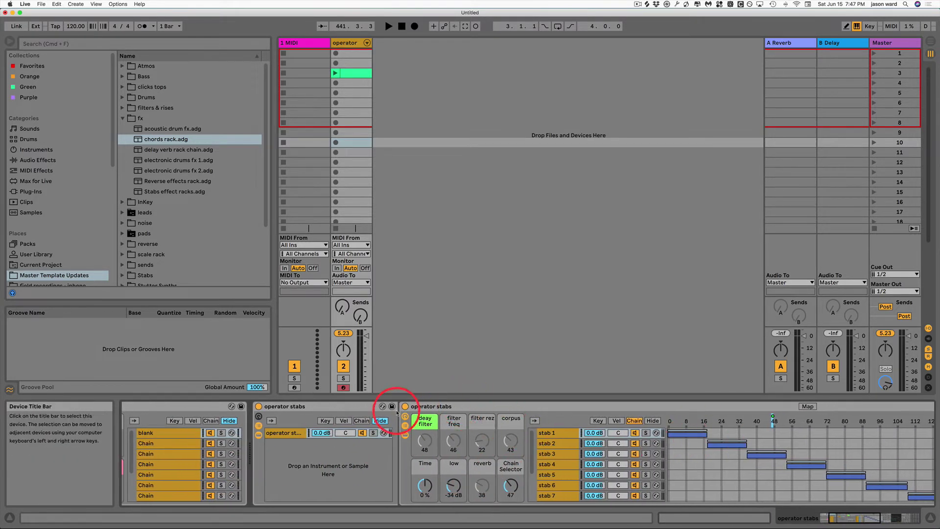
{"action": "left_click", "coordinate": [552, 475]}
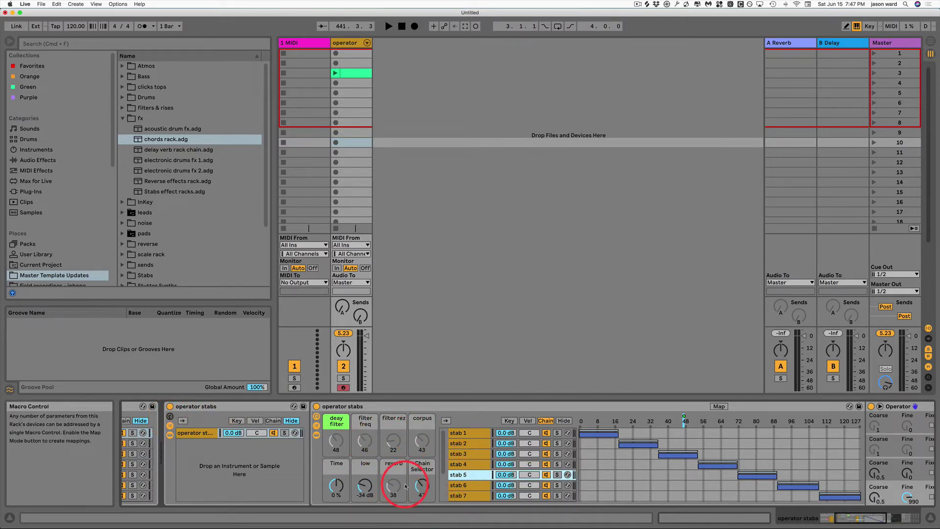
{"action": "scroll", "coordinate": [416, 460], "scroll_direction": "right", "scroll_amount": 3}
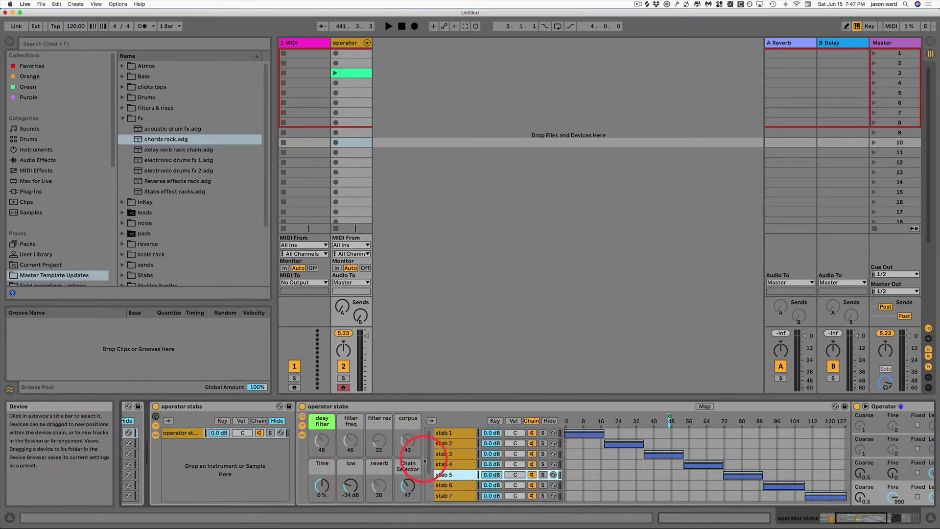
{"action": "scroll", "coordinate": [397, 461], "scroll_direction": "right", "scroll_amount": 8}
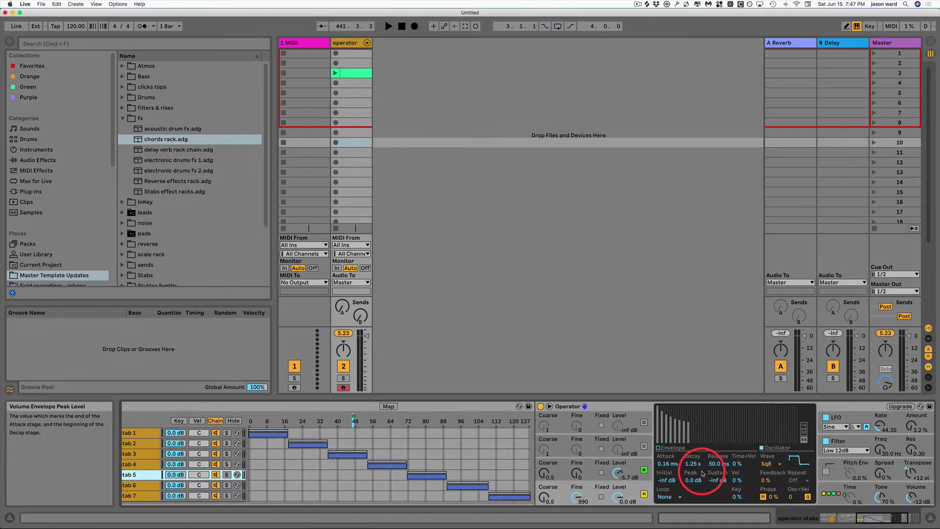
{"action": "scroll", "coordinate": [701, 475], "scroll_direction": "left", "scroll_amount": 10}
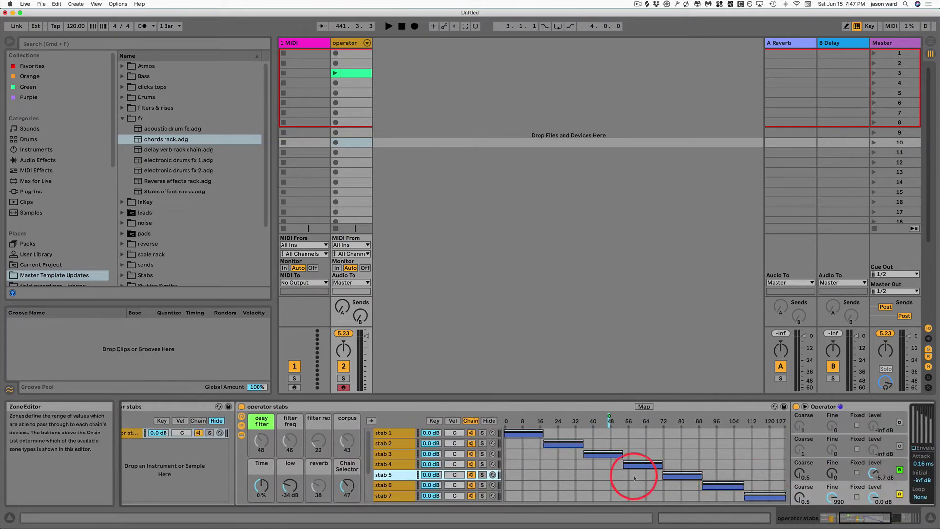
{"action": "scroll", "coordinate": [274, 453], "scroll_direction": "left", "scroll_amount": 3}
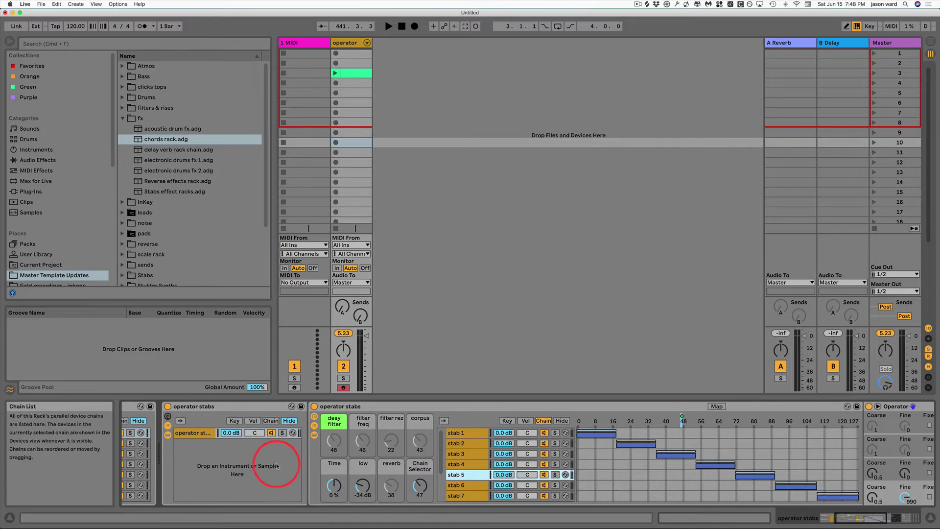
{"action": "scroll", "coordinate": [416, 421], "scroll_direction": "right", "scroll_amount": 5}
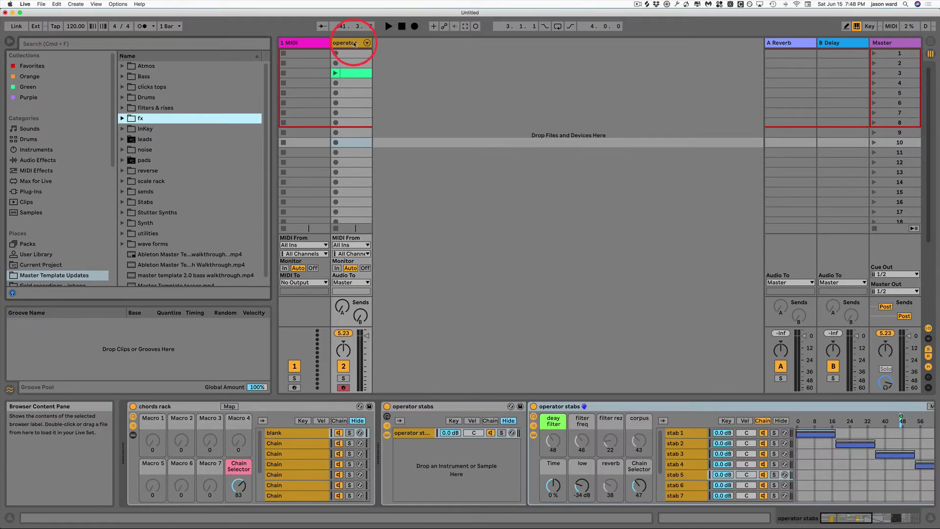
- Delete the operator track and load In Key - 10.1.als from the InKey folder as new tracks
{"action": "left_click", "coordinate": [355, 43]}
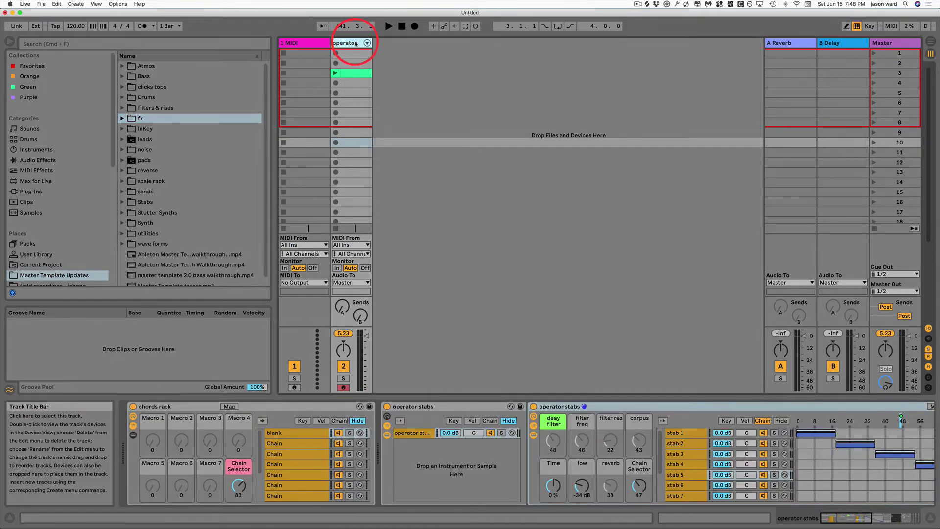
{"action": "key", "text": "Delete"}
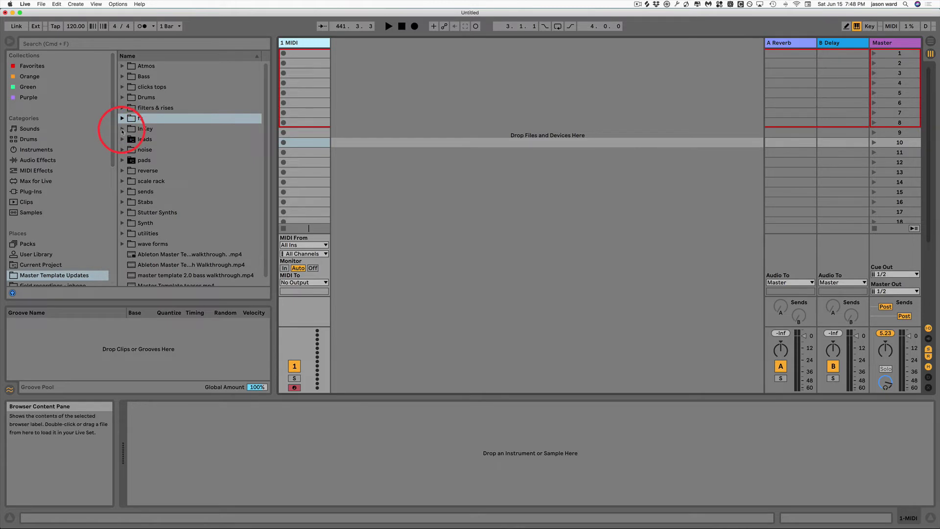
{"action": "left_click", "coordinate": [122, 130]}
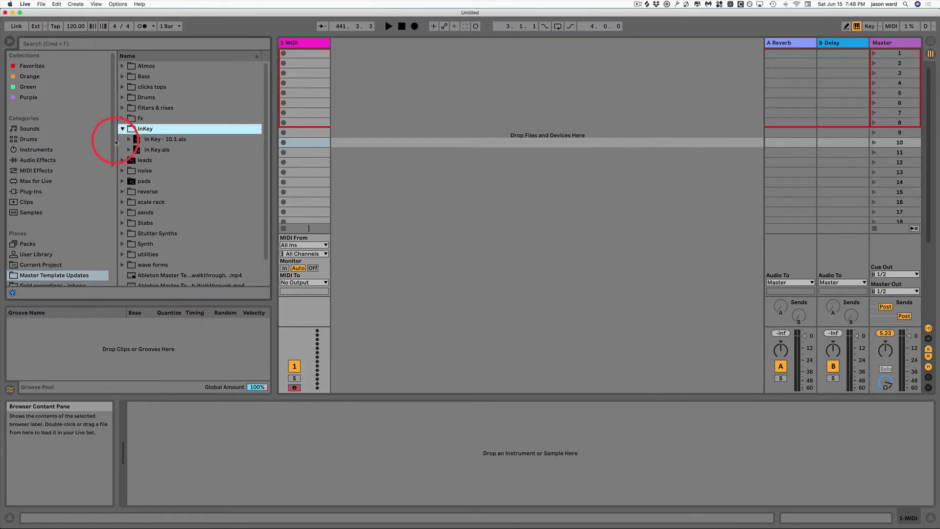
{"action": "left_click", "coordinate": [138, 141]}
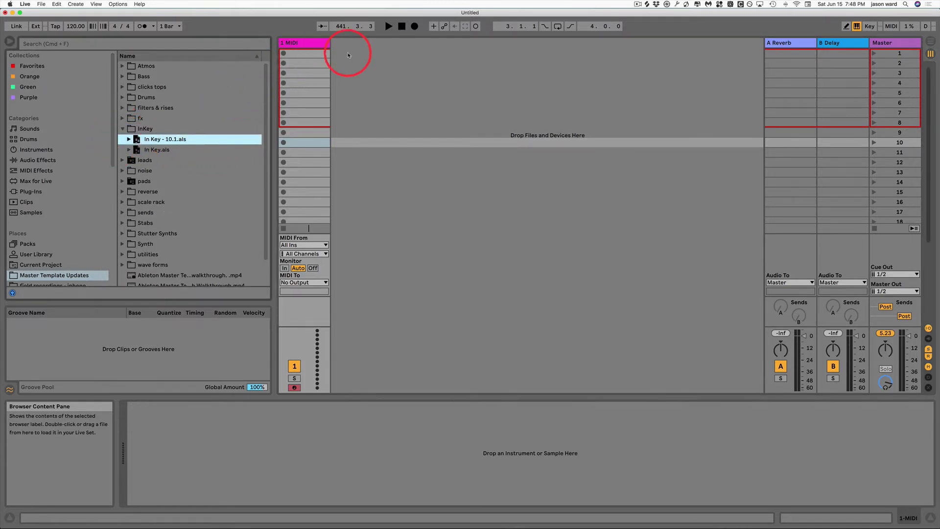
{"action": "left_click_drag", "start_coordinate": [357, 51], "coordinate": [372, 48]}
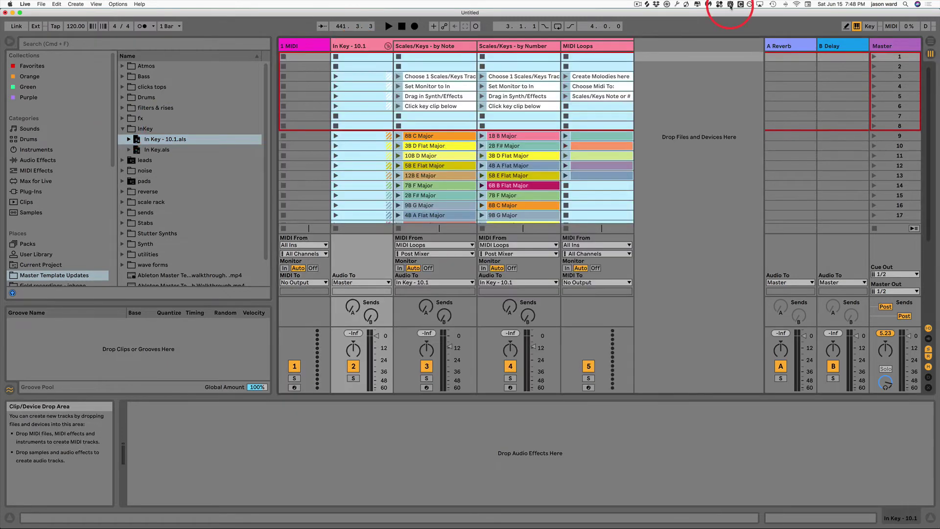
{"action": "left_click", "coordinate": [714, 131]}
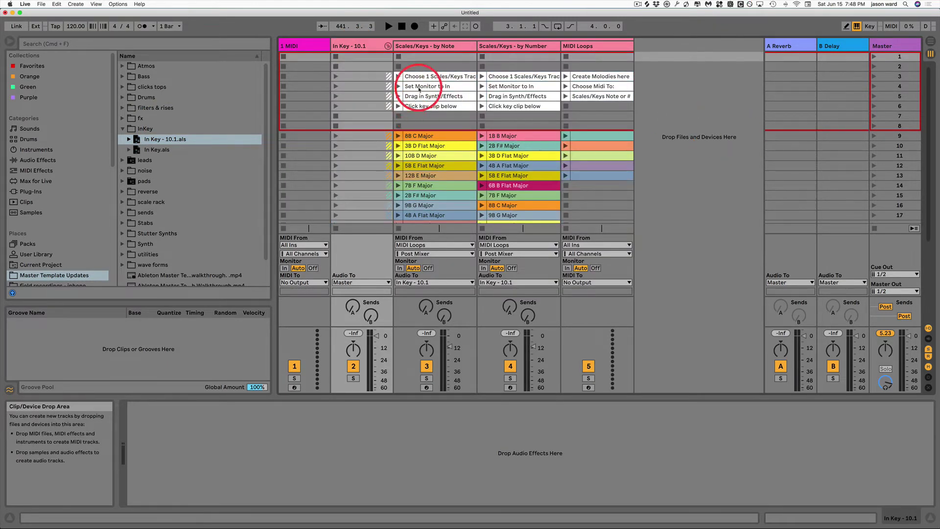
- Show the devices of the Scales/Keys - by Note track and examine the major and minor key clips sorted by note and by number
{"action": "left_click", "coordinate": [419, 98]}
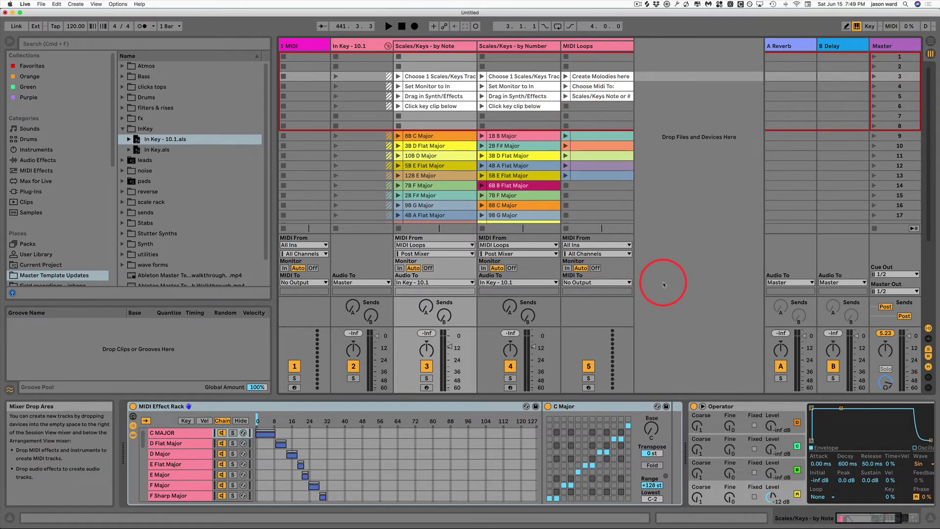
{"action": "left_click", "coordinate": [410, 47]}
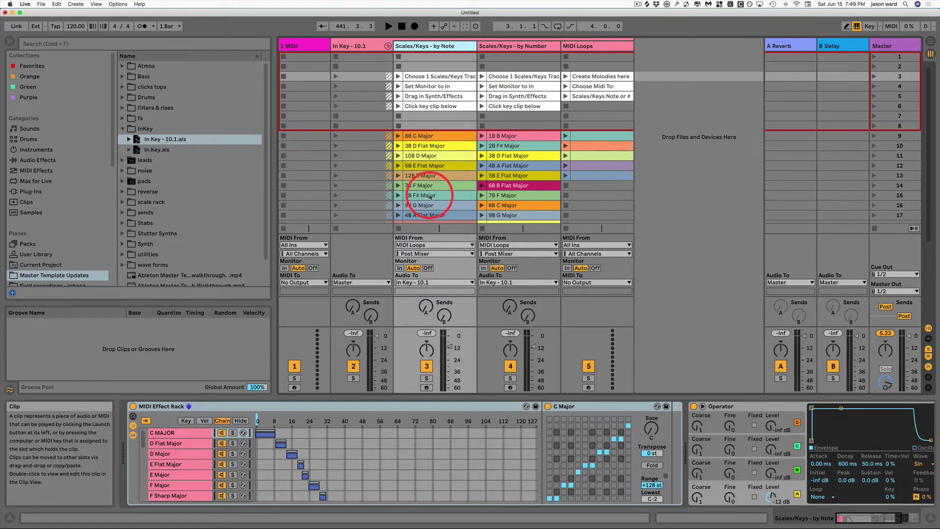
{"action": "scroll", "coordinate": [429, 196], "scroll_direction": "down", "scroll_amount": 3}
{"action": "scroll", "coordinate": [430, 197], "scroll_direction": "down", "scroll_amount": 8}
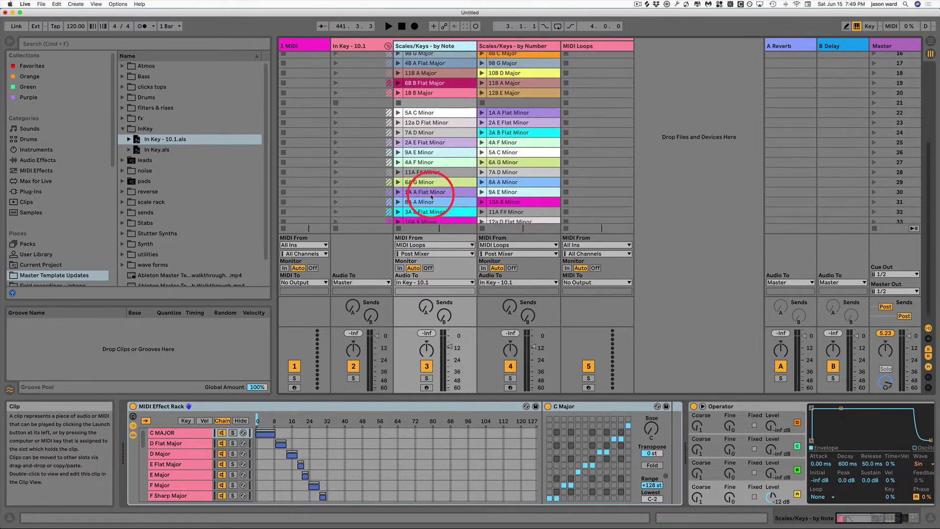
{"action": "scroll", "coordinate": [431, 198], "scroll_direction": "up", "scroll_amount": 6}
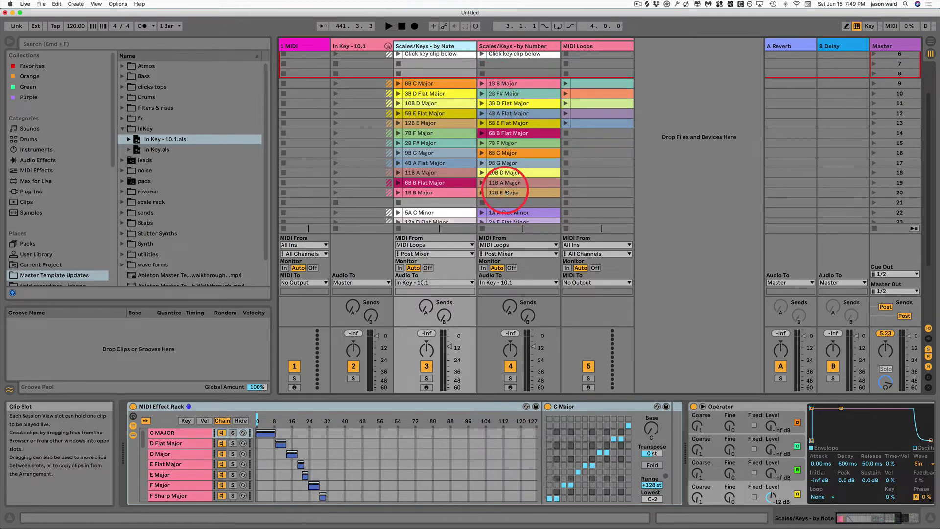
{"action": "scroll", "coordinate": [505, 184], "scroll_direction": "down", "scroll_amount": 10}
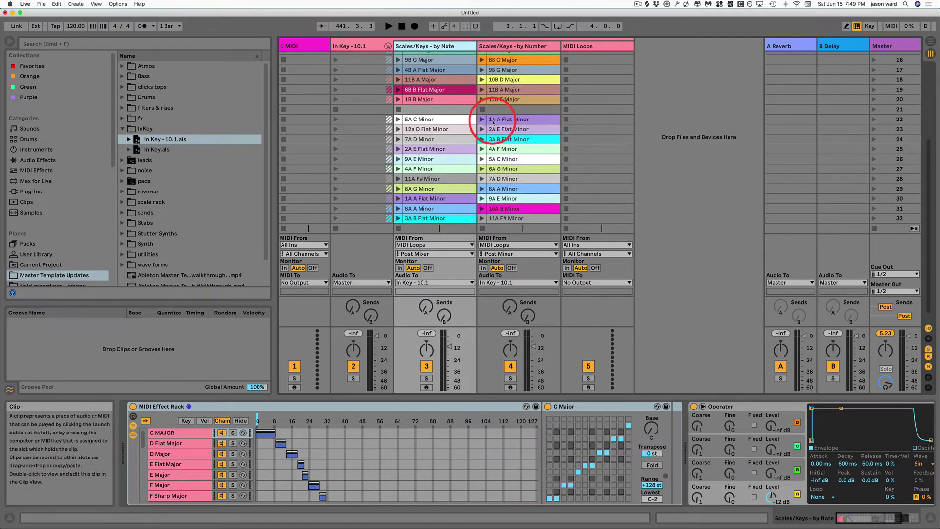
{"action": "scroll", "coordinate": [515, 187], "scroll_direction": "down", "scroll_amount": 1}
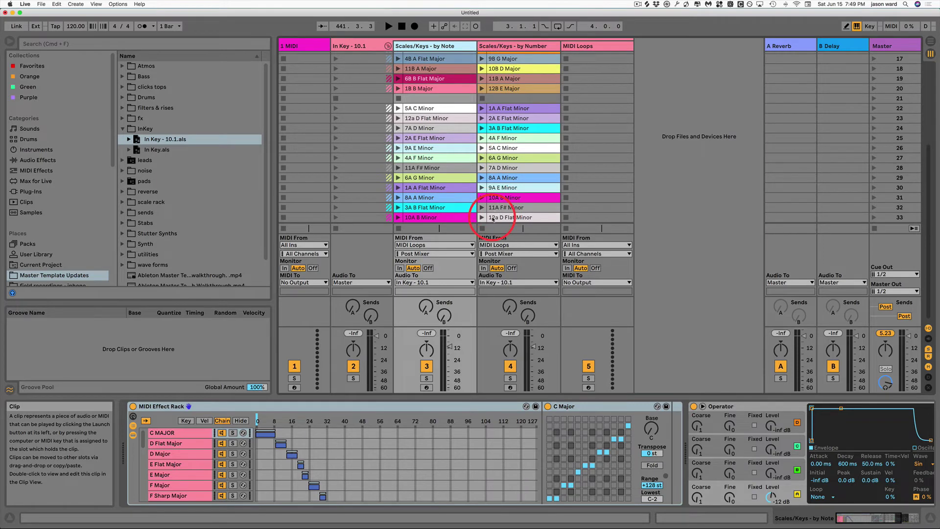
{"action": "scroll", "coordinate": [519, 186], "scroll_direction": "up", "scroll_amount": 9}
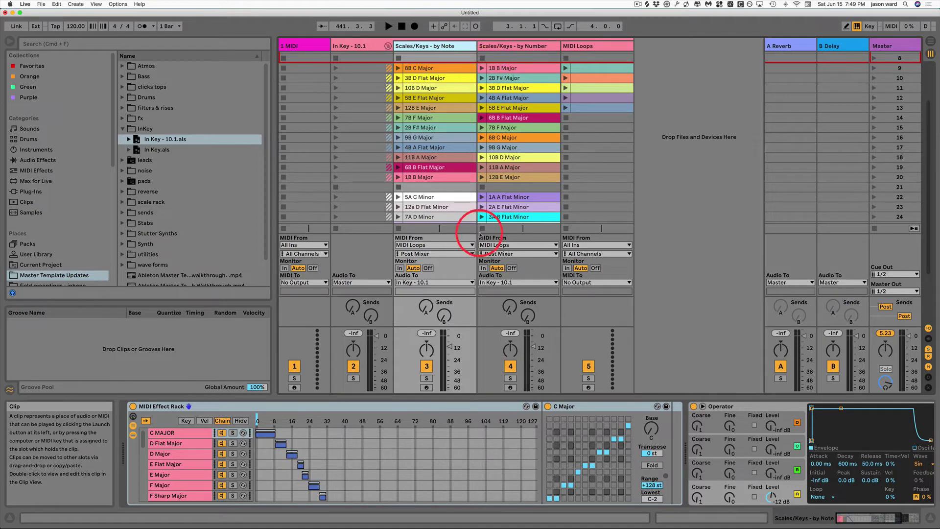
- Open the first melody clip in scene 9 of the MIDI Loops track for note editing
{"action": "scroll", "coordinate": [538, 182], "scroll_direction": "down", "scroll_amount": 9}
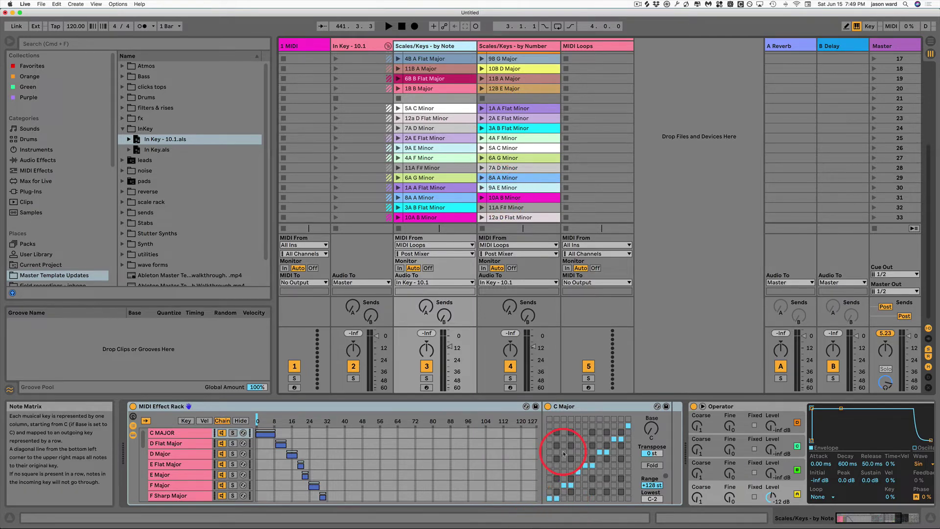
{"action": "scroll", "coordinate": [536, 143], "scroll_direction": "up", "scroll_amount": 16}
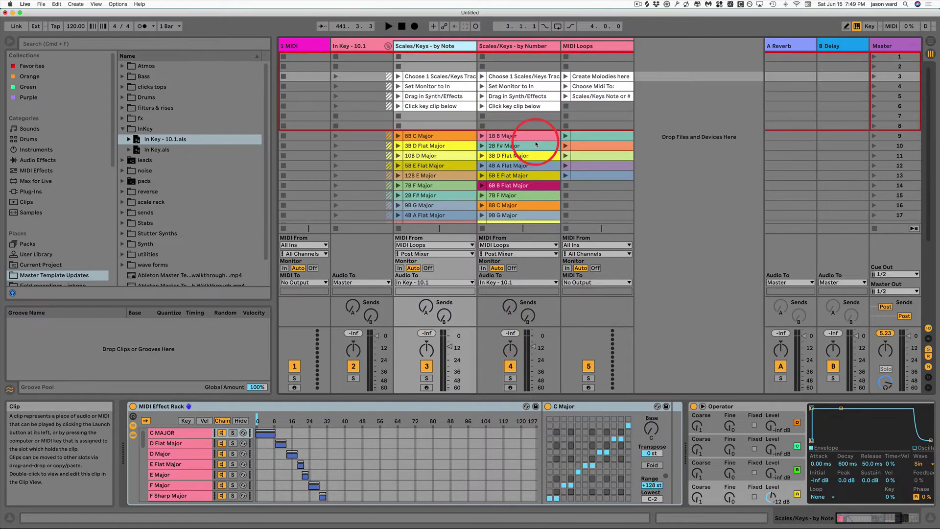
{"action": "left_click", "coordinate": [597, 77]}
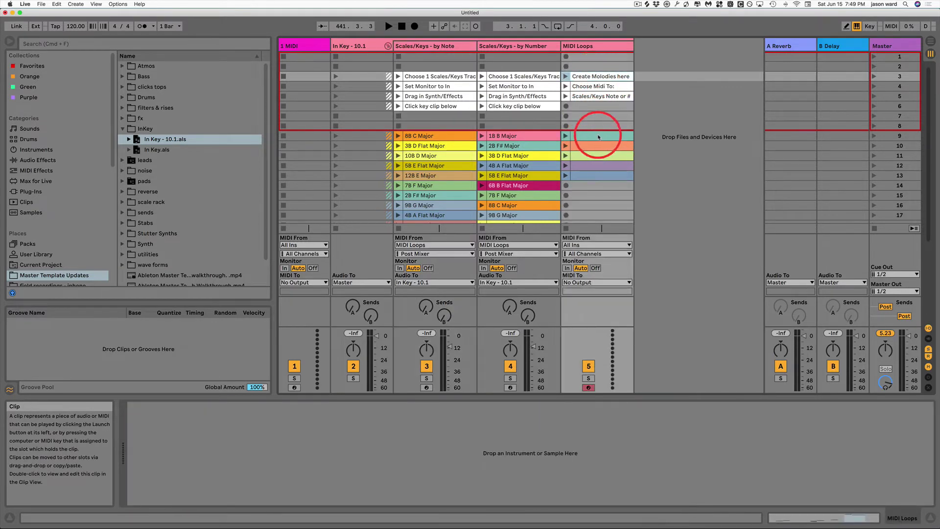
{"action": "left_click", "coordinate": [598, 137]}
{"action": "double_click", "coordinate": [597, 137]}
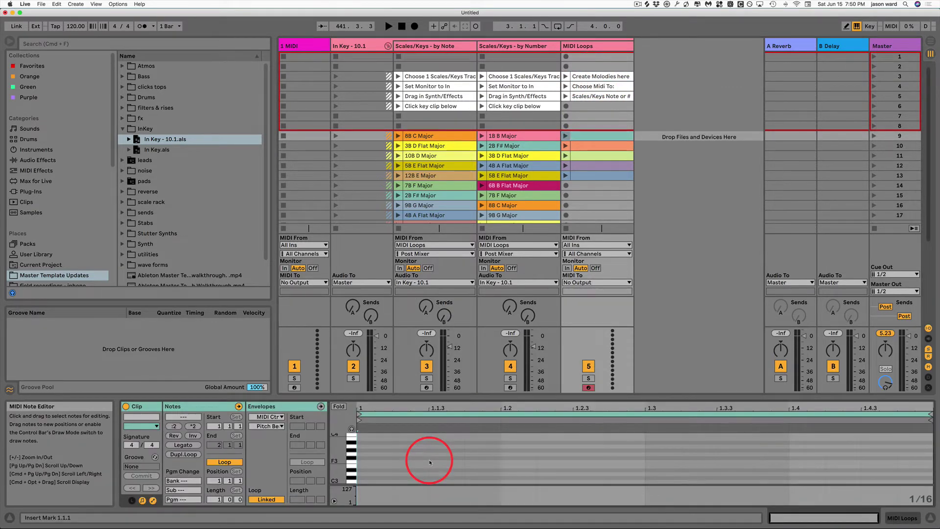
- Draw a D#3 note at 1.1.1, A#3 at 1.1.3 and F#3 at 1.2.1, lengthening the F#3 to 1.2.3
{"action": "double_click", "coordinate": [376, 471]}
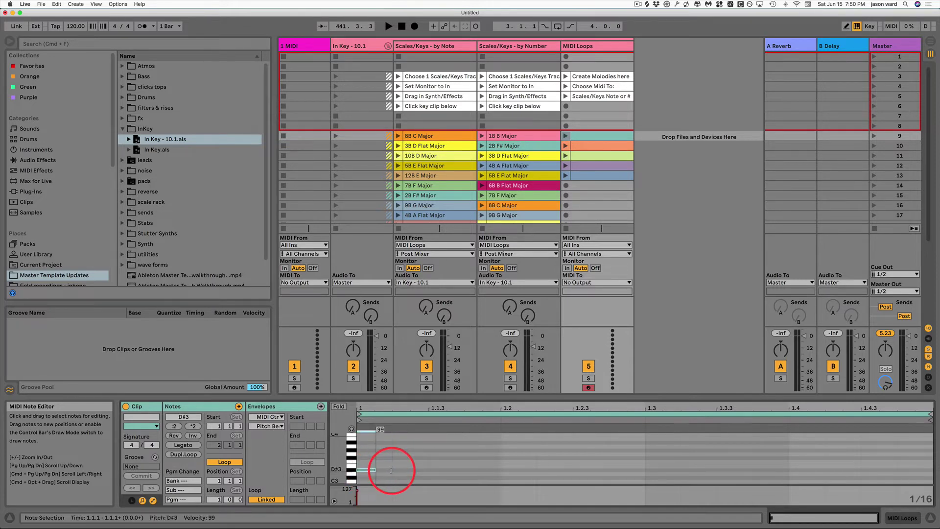
{"action": "double_click", "coordinate": [453, 442]}
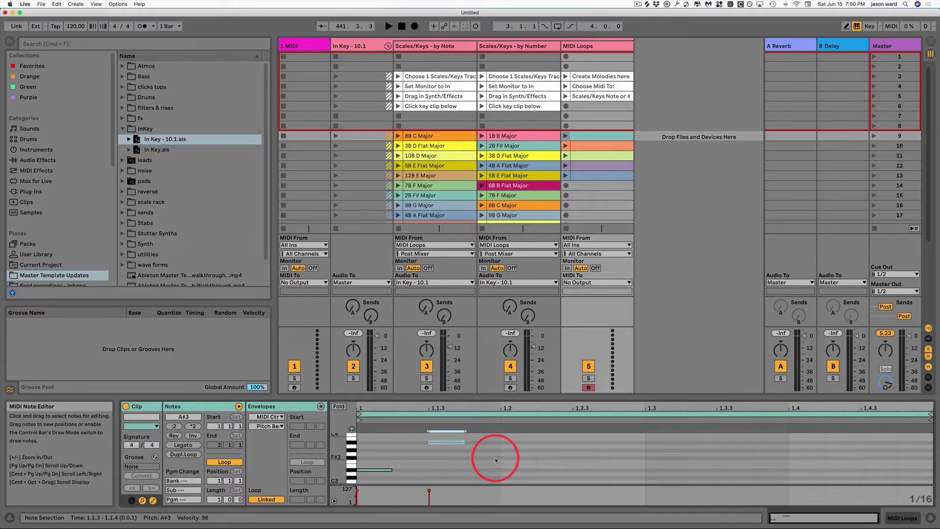
{"action": "double_click", "coordinate": [512, 457]}
{"action": "left_click_drag", "start_coordinate": [535, 459], "coordinate": [572, 457]}
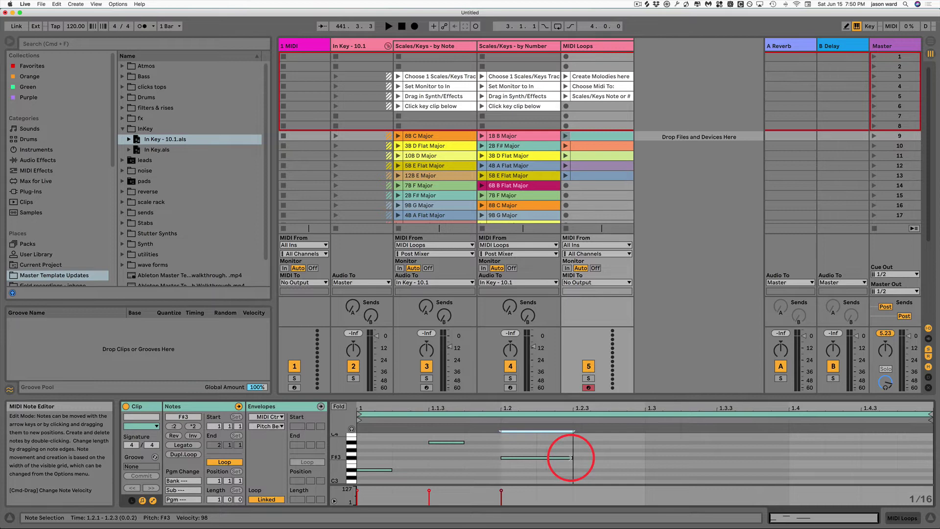
- Add an A#3 note at 1.2.3, a G#4 at 1.2.4 and another note at 1.3.1 in the clip
{"action": "double_click", "coordinate": [592, 442]}
{"action": "scroll", "coordinate": [627, 448], "scroll_direction": "up", "scroll_amount": 3}
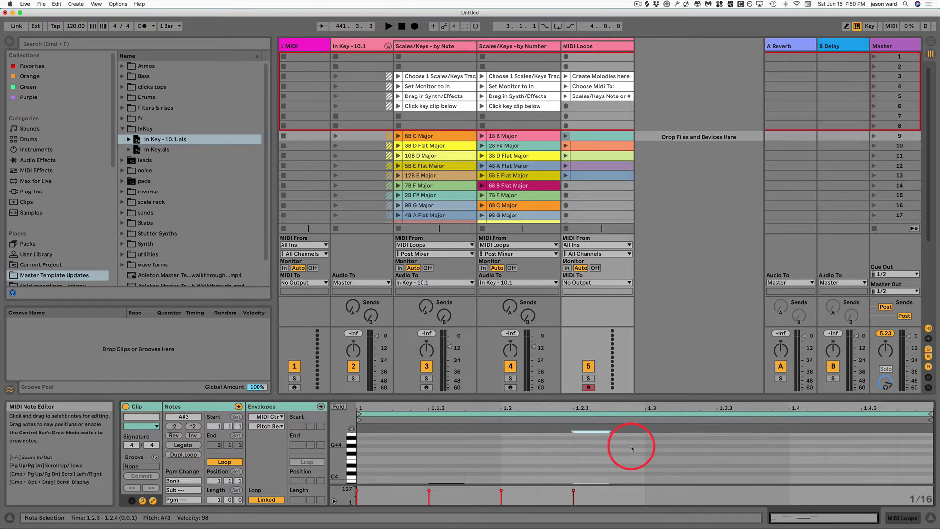
{"action": "double_click", "coordinate": [631, 444]}
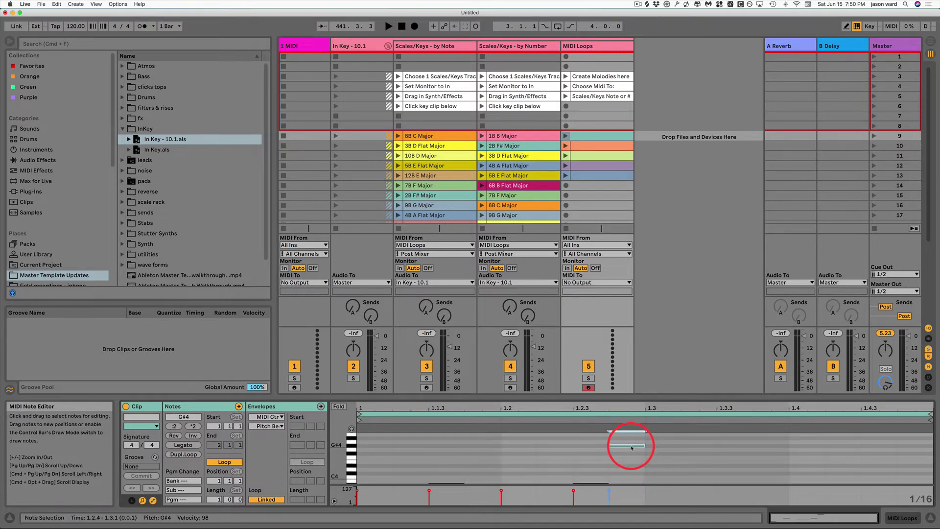
{"action": "left_click", "coordinate": [673, 463]}
- Add an E3 note at 1.3.3, a G3 at 1.4.1 and a low G#2 at 1.2.4
{"action": "scroll", "coordinate": [739, 462], "scroll_direction": "down", "scroll_amount": 5}
{"action": "double_click", "coordinate": [736, 462]}
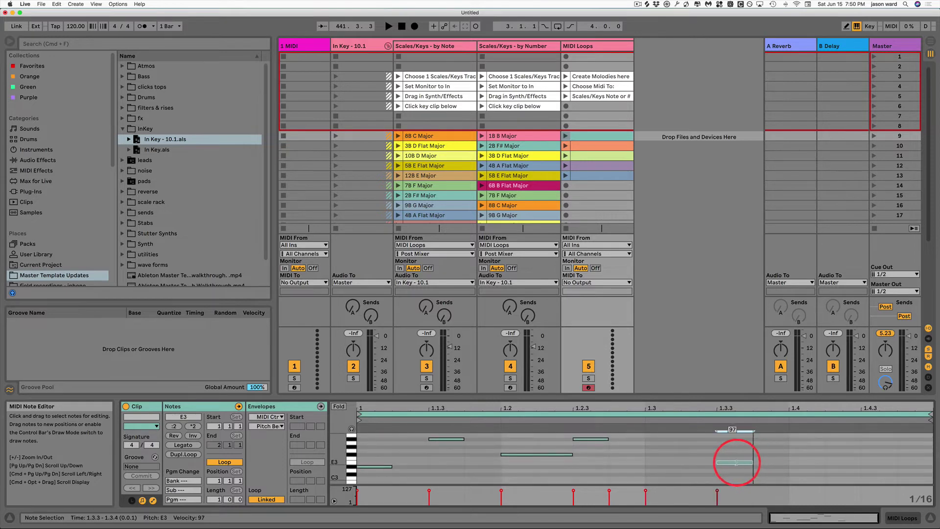
{"action": "double_click", "coordinate": [824, 450]}
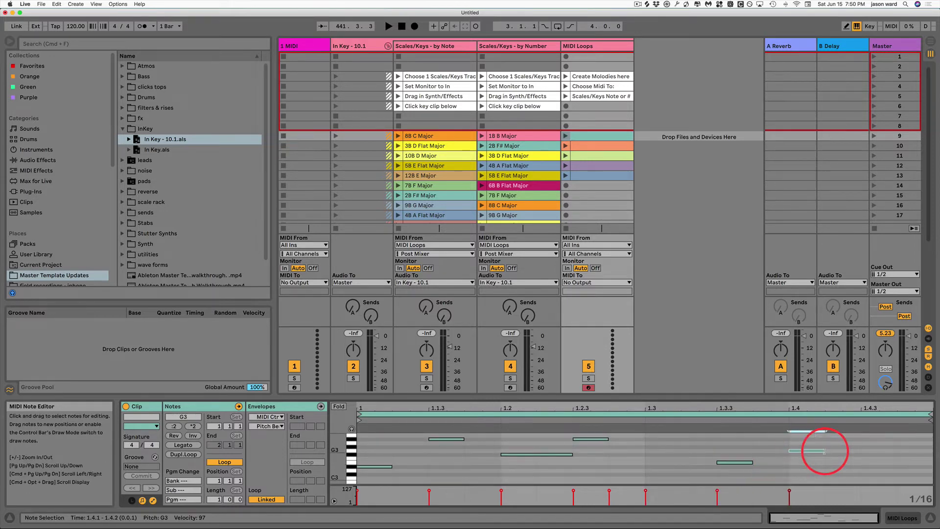
{"action": "scroll", "coordinate": [641, 449], "scroll_direction": "down", "scroll_amount": 3}
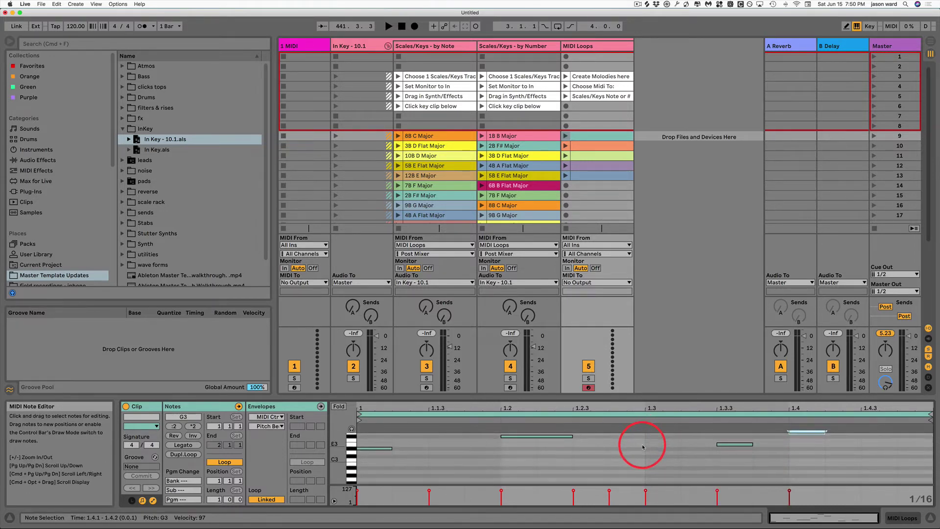
{"action": "scroll", "coordinate": [643, 446], "scroll_direction": "up", "scroll_amount": 2}
{"action": "scroll", "coordinate": [635, 459], "scroll_direction": "down", "scroll_amount": 3}
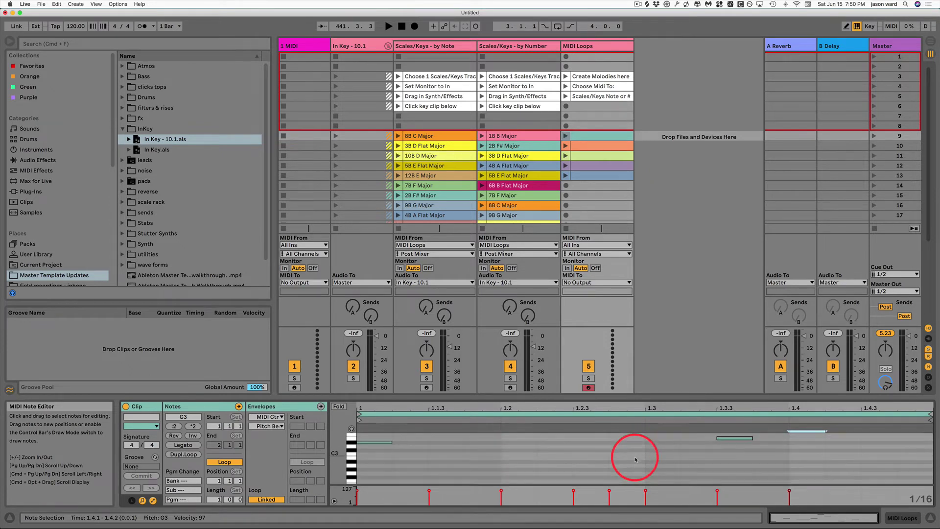
{"action": "double_click", "coordinate": [627, 460]}
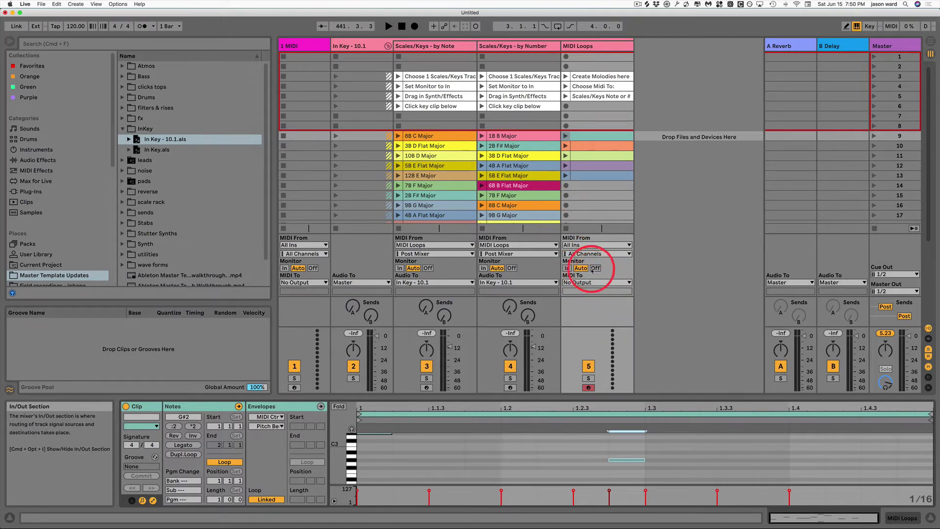
- Set the Scales/Keys - by Number track's monitoring to In and show its device chain
{"action": "left_click", "coordinate": [525, 47]}
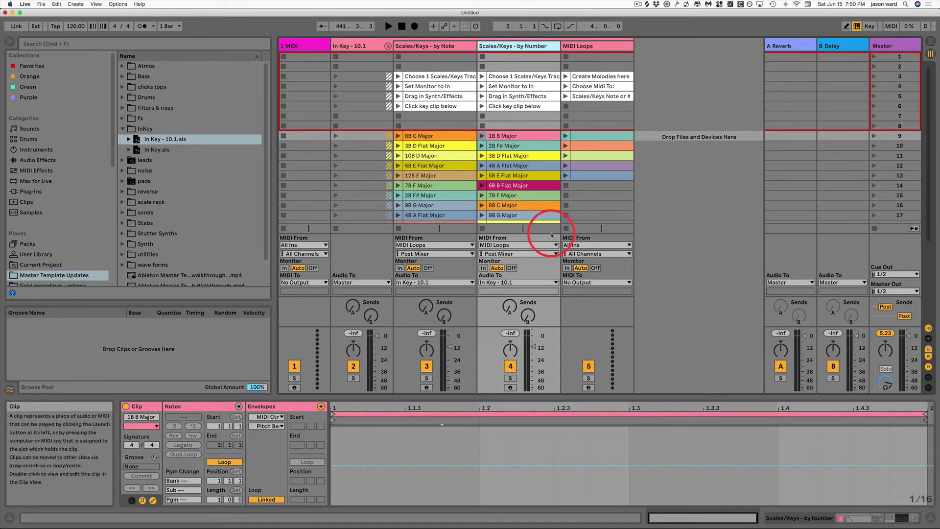
{"action": "left_click", "coordinate": [483, 268]}
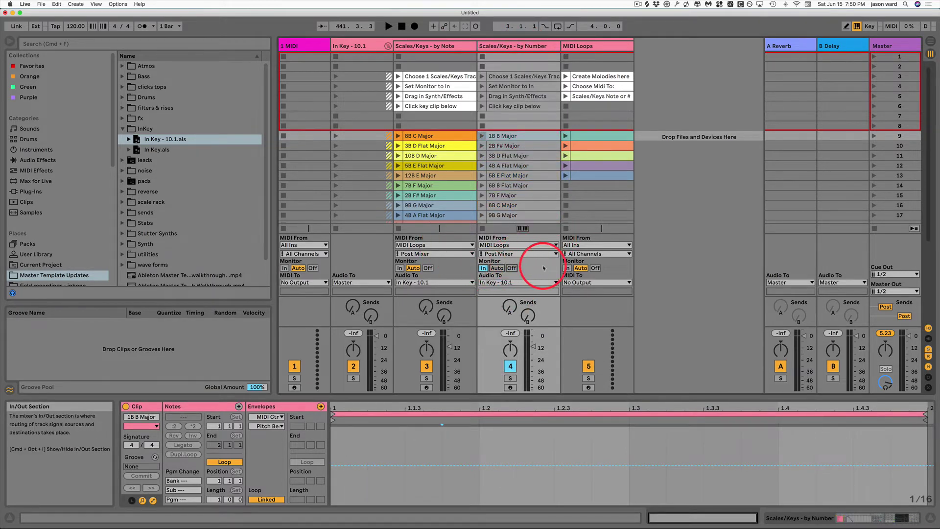
{"action": "left_click", "coordinate": [519, 48]}
{"action": "double_click", "coordinate": [519, 47]}
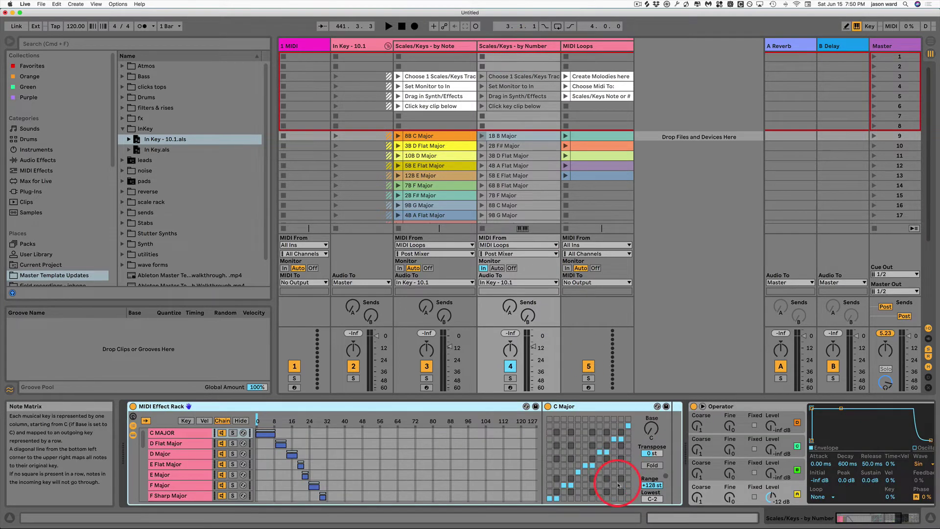
- Add a Delay audio effect after Operator in the chain and set its Dry/Wet to 29%
{"action": "scroll", "coordinate": [605, 467], "scroll_direction": "right", "scroll_amount": 5}
{"action": "left_click", "coordinate": [538, 406]}
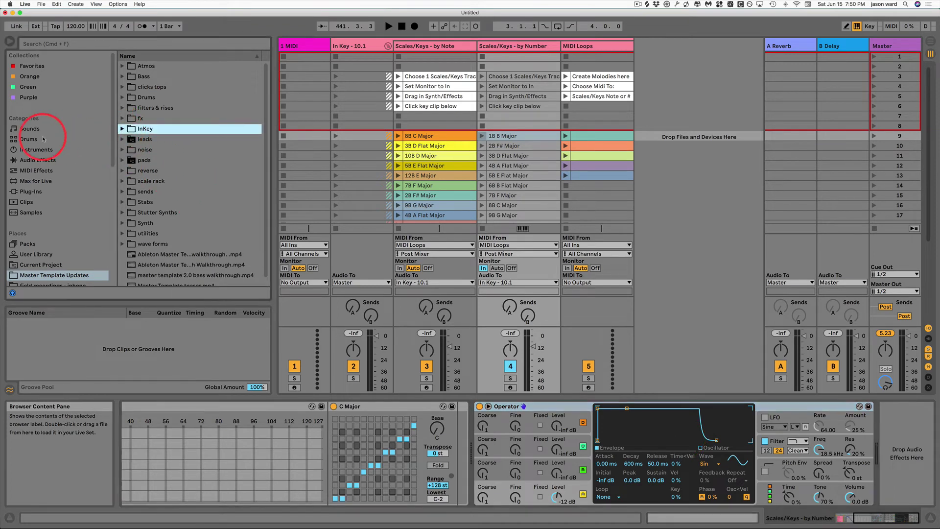
{"action": "left_click", "coordinate": [30, 162]}
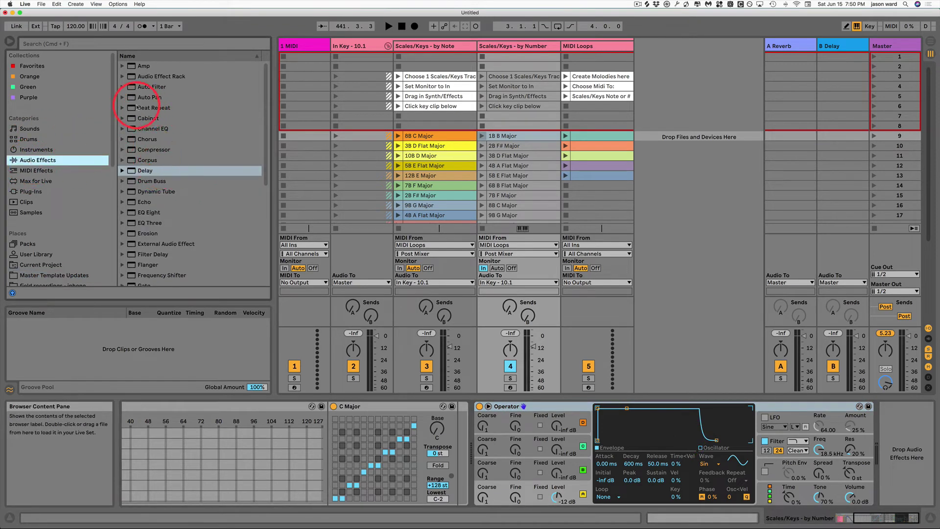
{"action": "left_click_drag", "start_coordinate": [132, 171], "coordinate": [905, 460]}
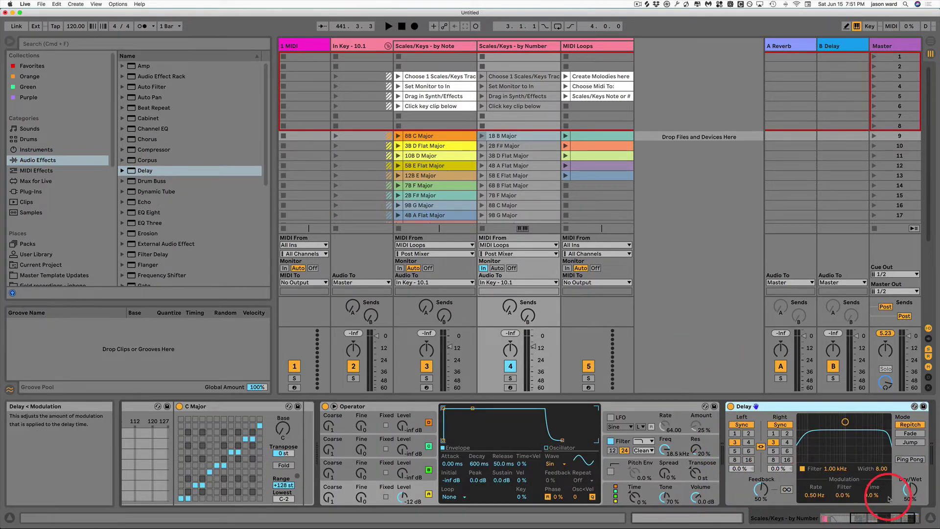
{"action": "left_click_drag", "start_coordinate": [909, 489], "coordinate": [909, 490]}
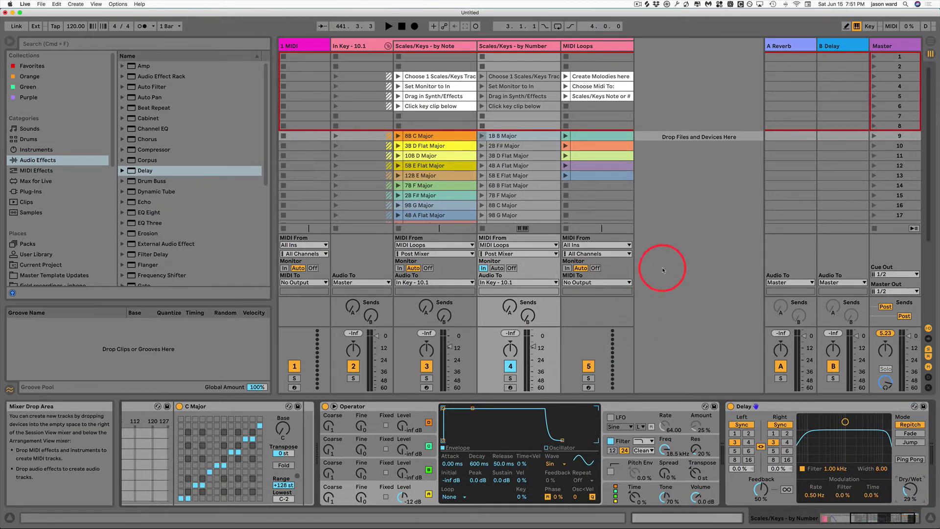
- Reopen the scene 9 melody clip on the MIDI Loops track and play it
{"action": "left_click", "coordinate": [597, 137]}
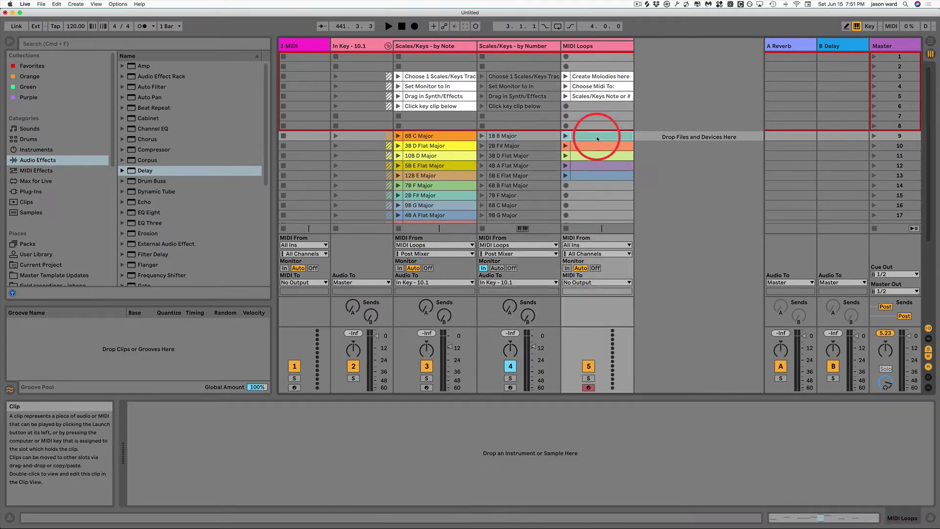
{"action": "double_click", "coordinate": [589, 138]}
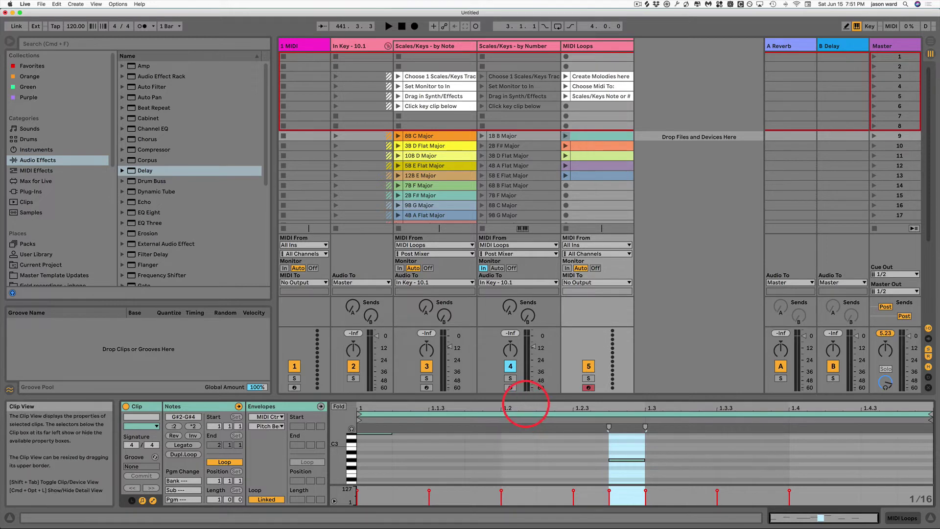
{"action": "scroll", "coordinate": [525, 444], "scroll_direction": "up", "scroll_amount": 4}
{"action": "scroll", "coordinate": [525, 446], "scroll_direction": "down", "scroll_amount": 2}
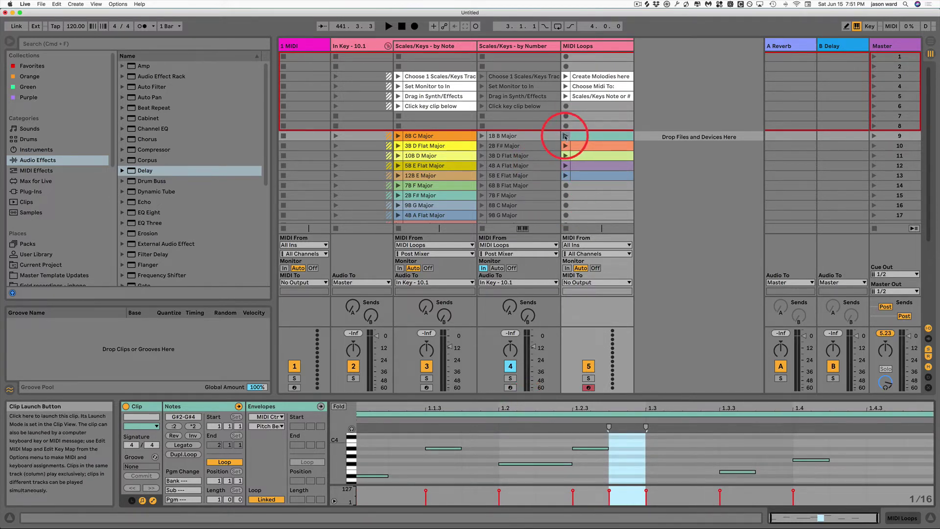
{"action": "left_click", "coordinate": [565, 136]}
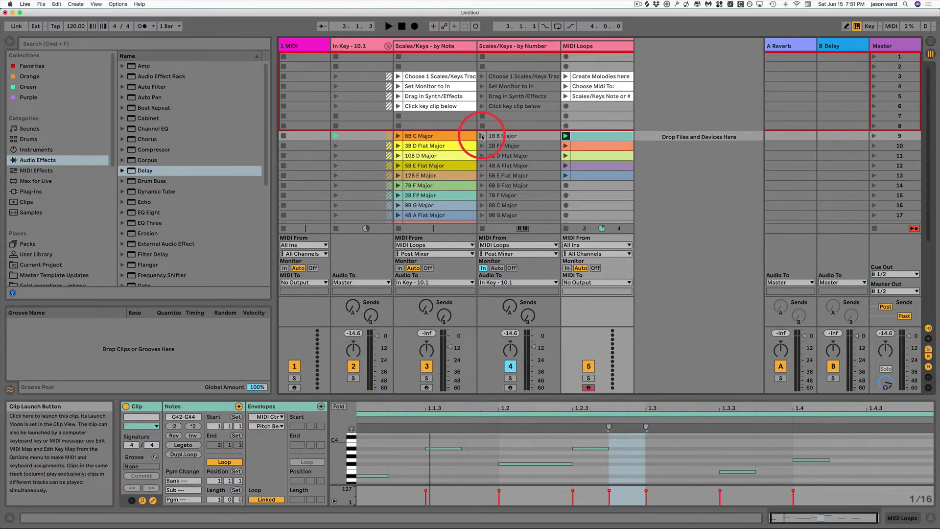
- Play the scene 9 melody loop and switch its key through 1B B Major, 2B F# Major, 3B D Flat Major and 4B A Flat Major
{"action": "scroll", "coordinate": [509, 139], "scroll_direction": "down", "scroll_amount": 3}
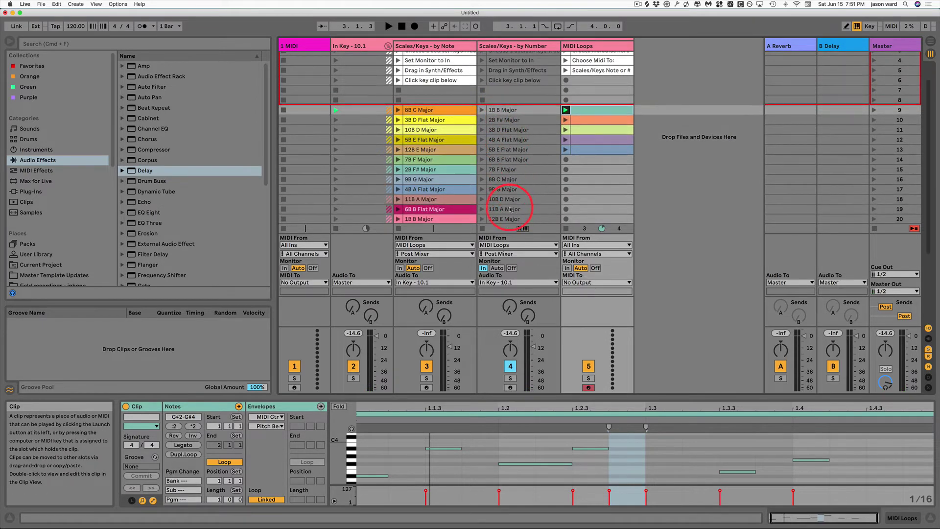
{"action": "scroll", "coordinate": [522, 171], "scroll_direction": "up", "scroll_amount": 3}
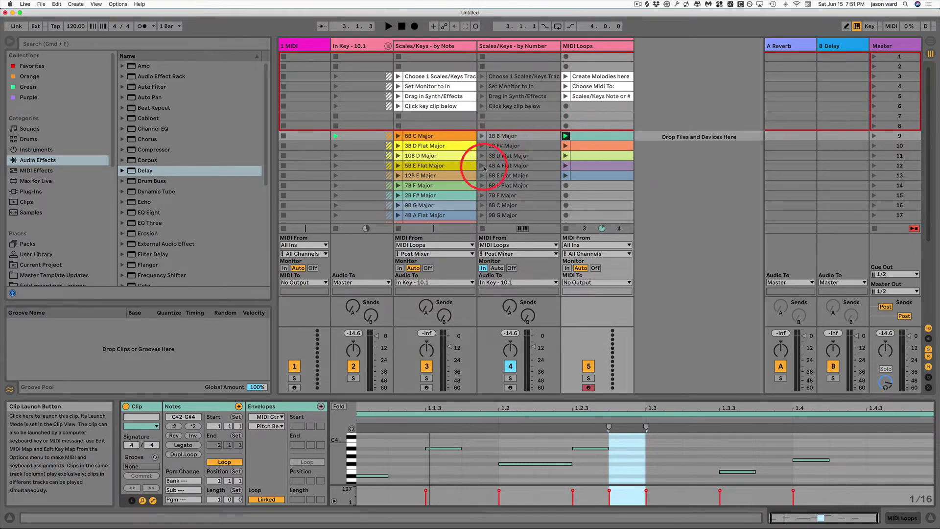
{"action": "left_click", "coordinate": [565, 136]}
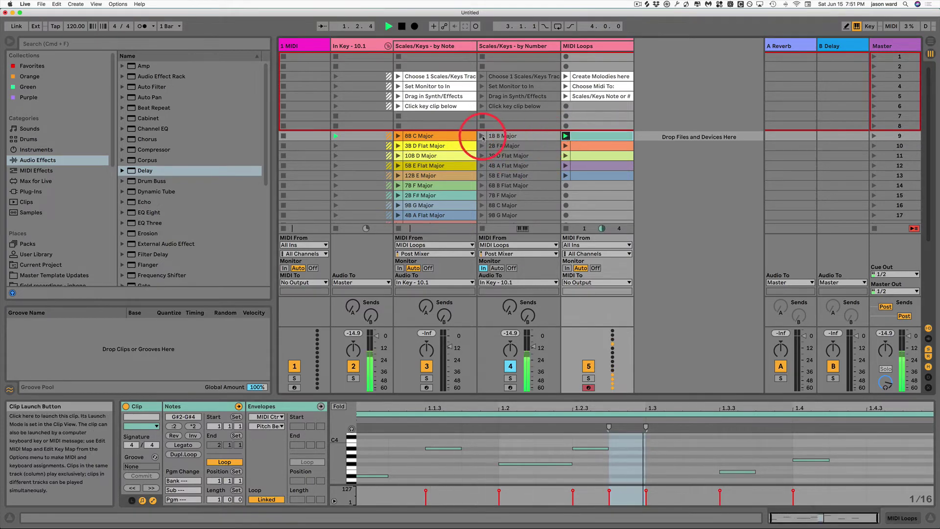
{"action": "left_click", "coordinate": [482, 136]}
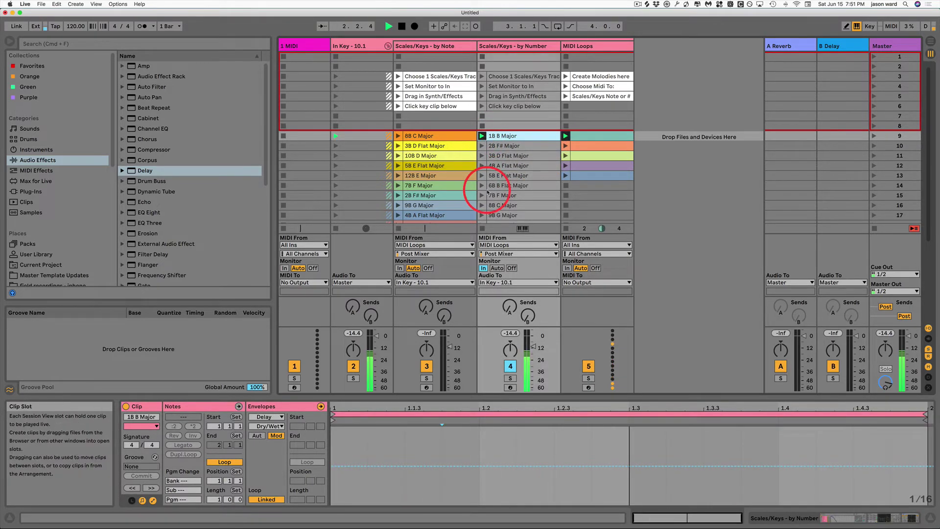
{"action": "left_click", "coordinate": [482, 147]}
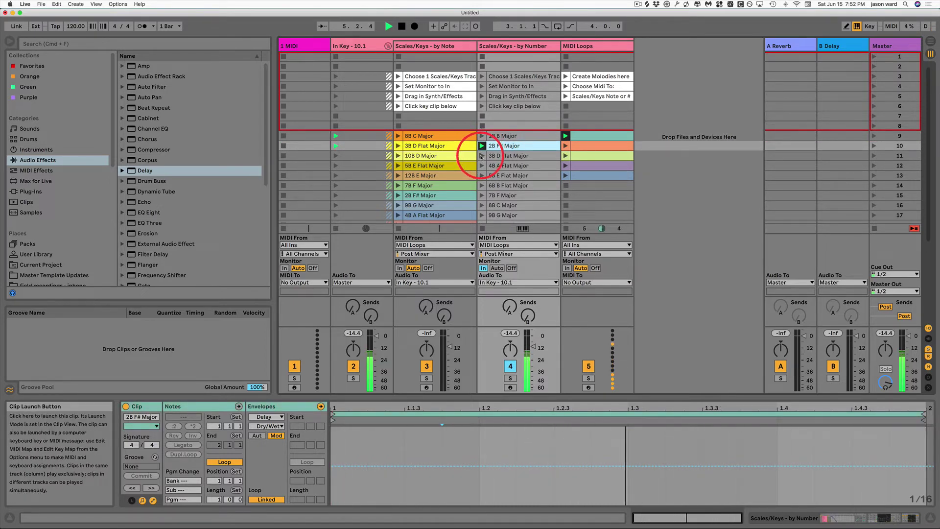
{"action": "left_click", "coordinate": [482, 156]}
{"action": "scroll", "coordinate": [519, 174], "scroll_direction": "down", "scroll_amount": 3}
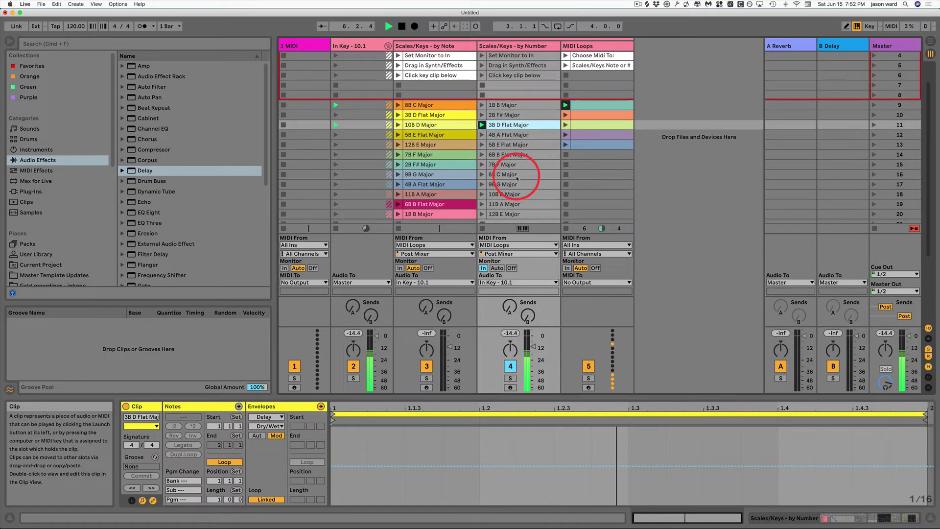
{"action": "left_click", "coordinate": [482, 135]}
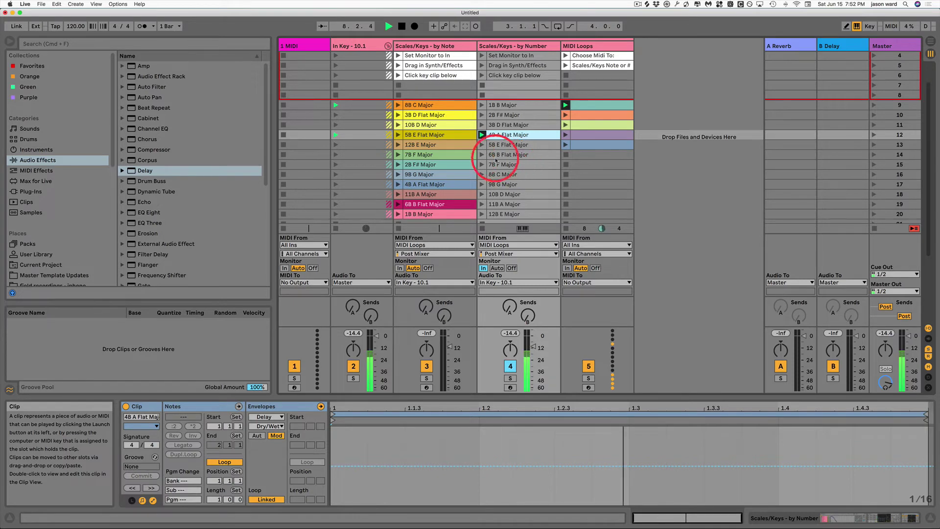
- Switch the playing melody to minor keys by launching the 4A F Minor and 8A A Minor clips in the by Number track
{"action": "scroll", "coordinate": [491, 161], "scroll_direction": "down", "scroll_amount": 5}
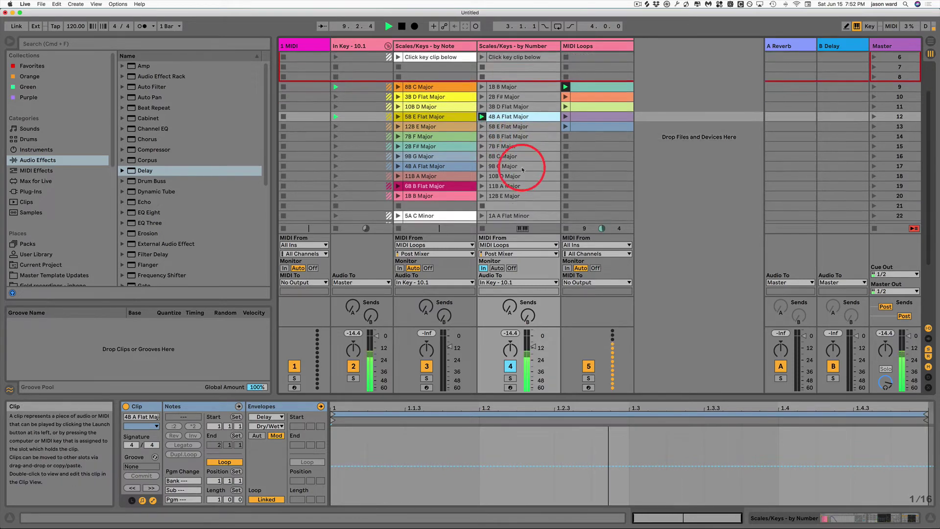
{"action": "left_click", "coordinate": [482, 138]}
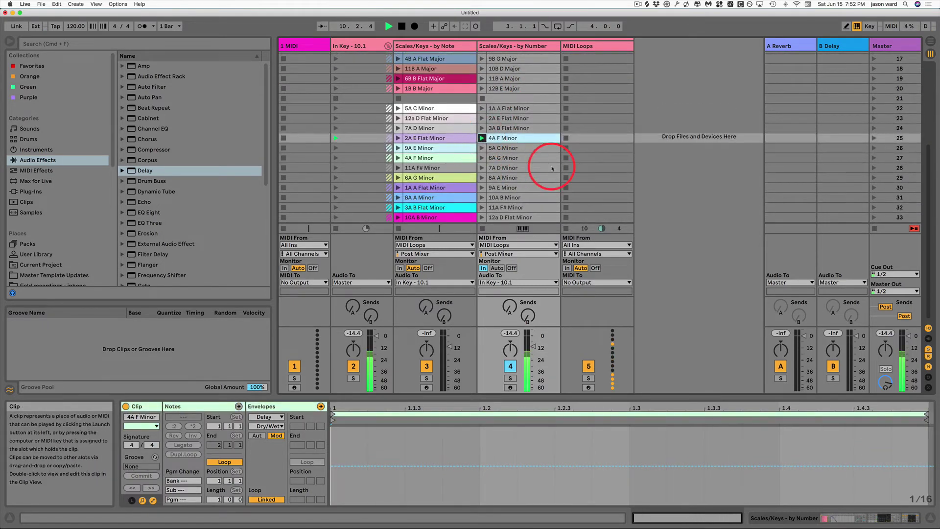
{"action": "left_click", "coordinate": [482, 178]}
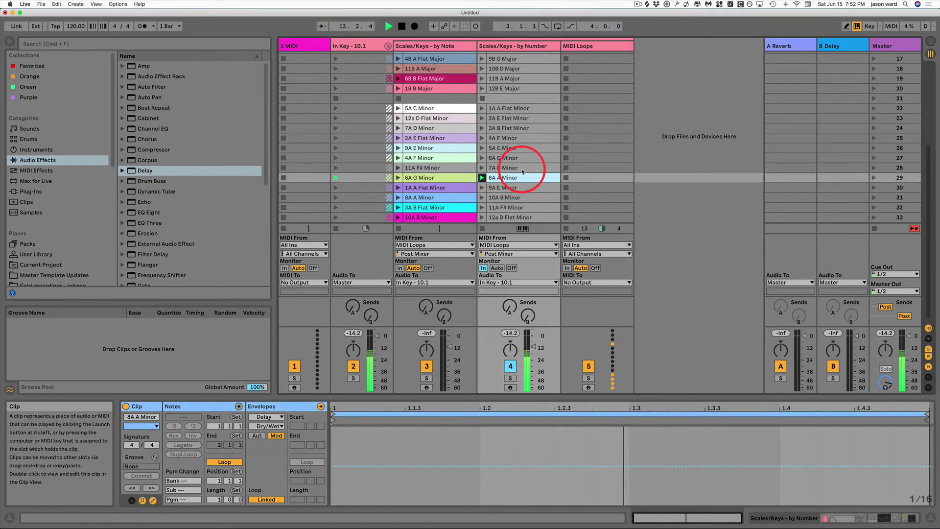
- Switch the playing melody to 10A B Minor on the by Number track and stop the clips on both tracks
{"action": "left_click", "coordinate": [483, 198]}
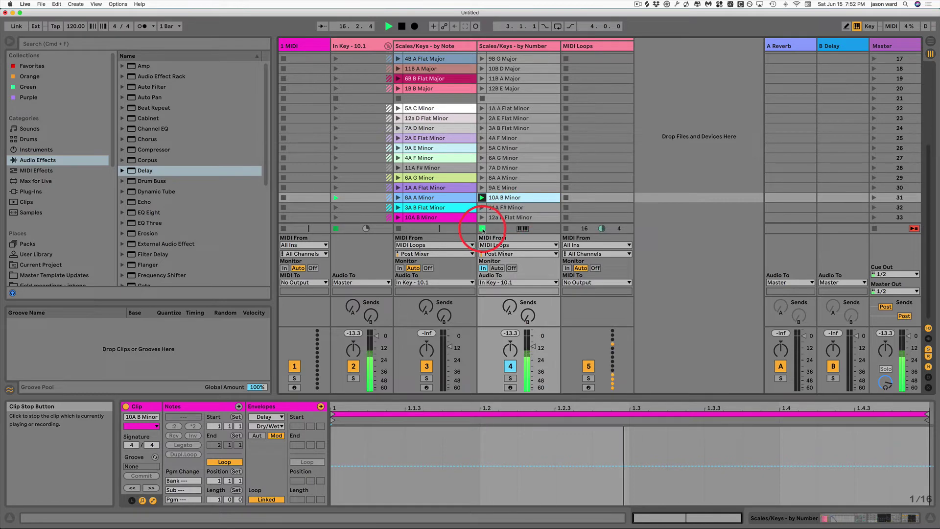
{"action": "scroll", "coordinate": [567, 230], "scroll_direction": "up", "scroll_amount": 6}
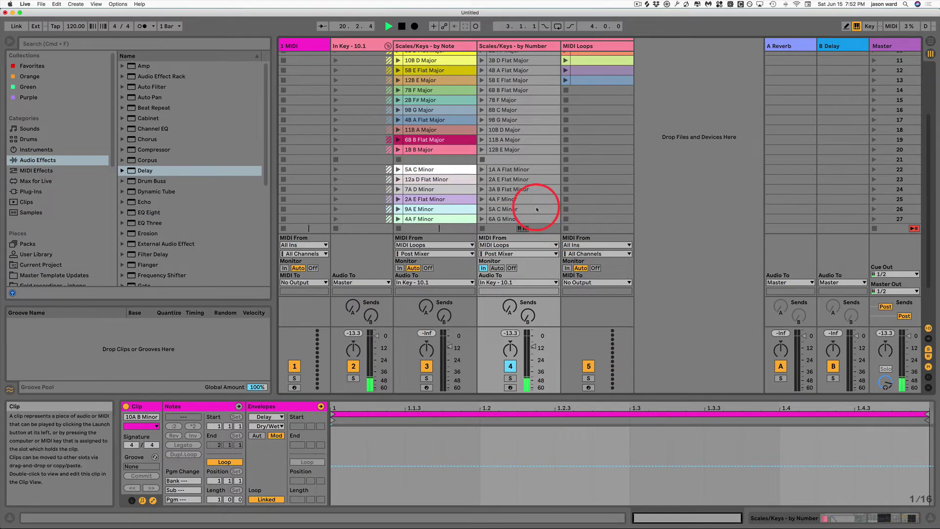
{"action": "scroll", "coordinate": [534, 209], "scroll_direction": "up", "scroll_amount": 4}
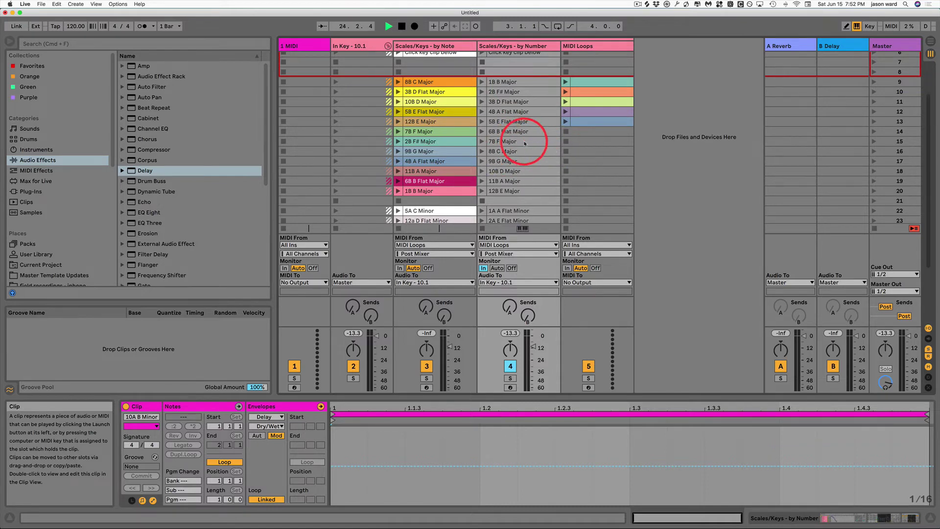
- Play the scene 9 melody loop in 7B F Major, 6B B Flat Major and 8B C Major using the by Number clips
{"action": "left_click", "coordinate": [498, 142]}
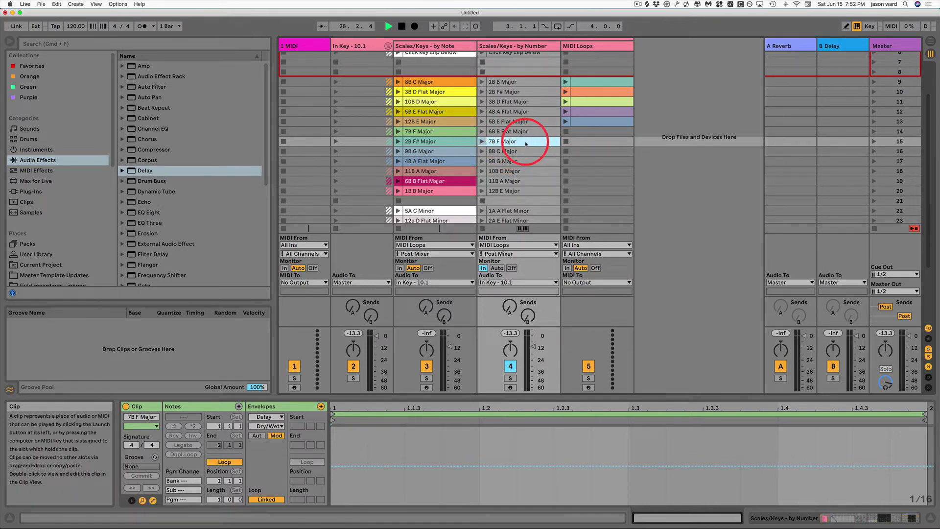
{"action": "scroll", "coordinate": [530, 142], "scroll_direction": "down", "scroll_amount": 2}
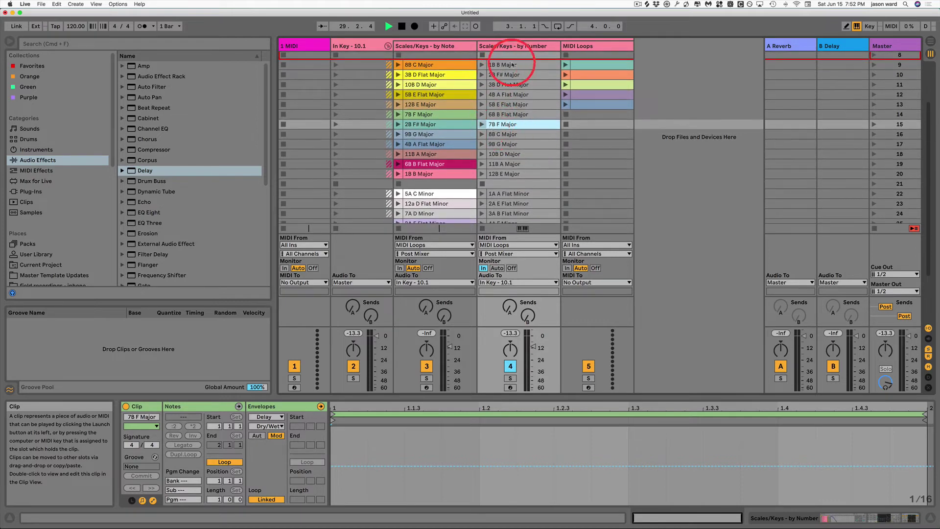
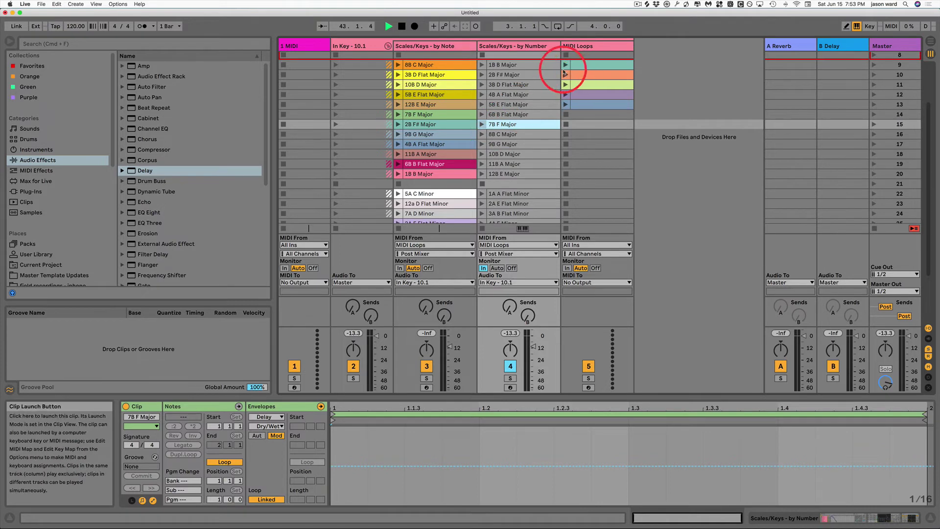
{"action": "left_click", "coordinate": [481, 124]}
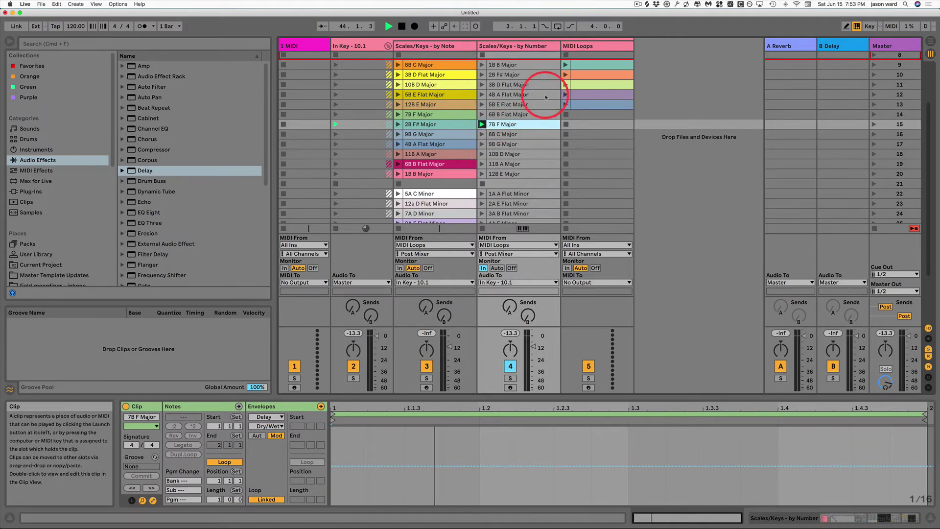
{"action": "left_click", "coordinate": [566, 65]}
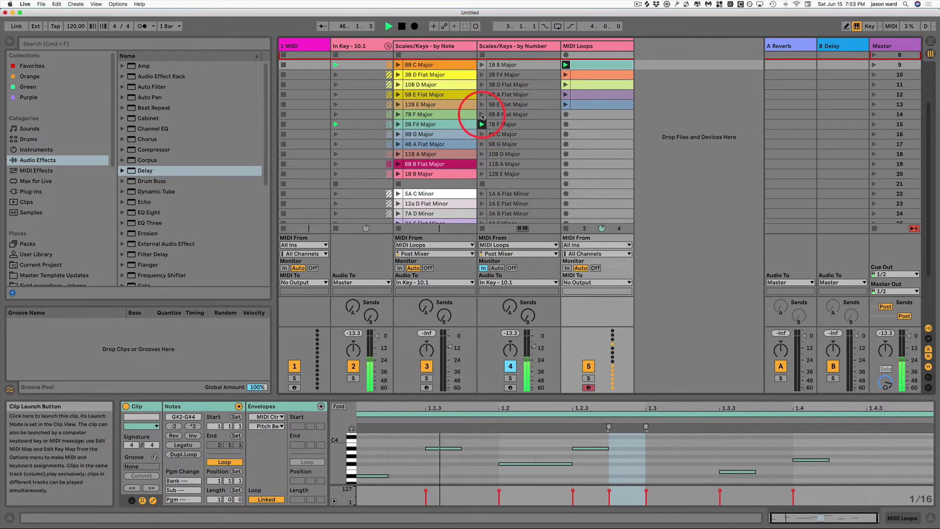
{"action": "left_click", "coordinate": [482, 115]}
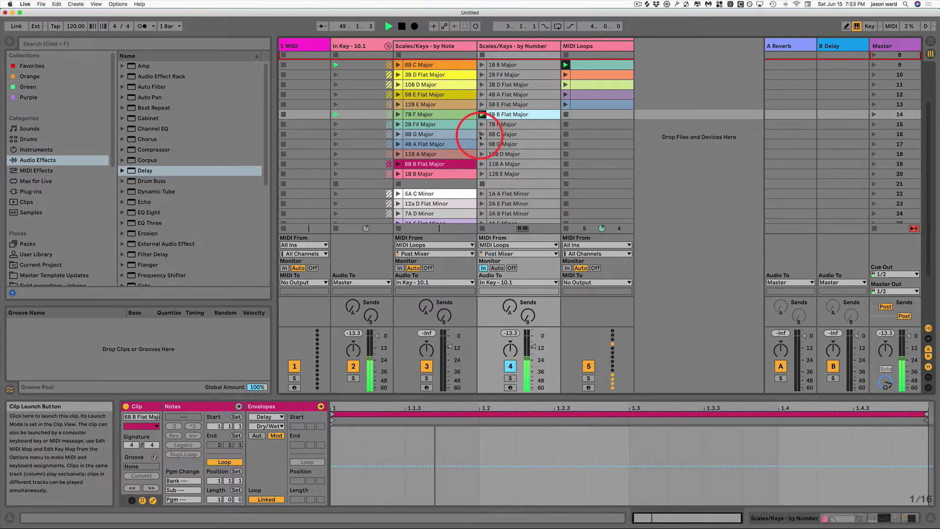
{"action": "left_click", "coordinate": [482, 134]}
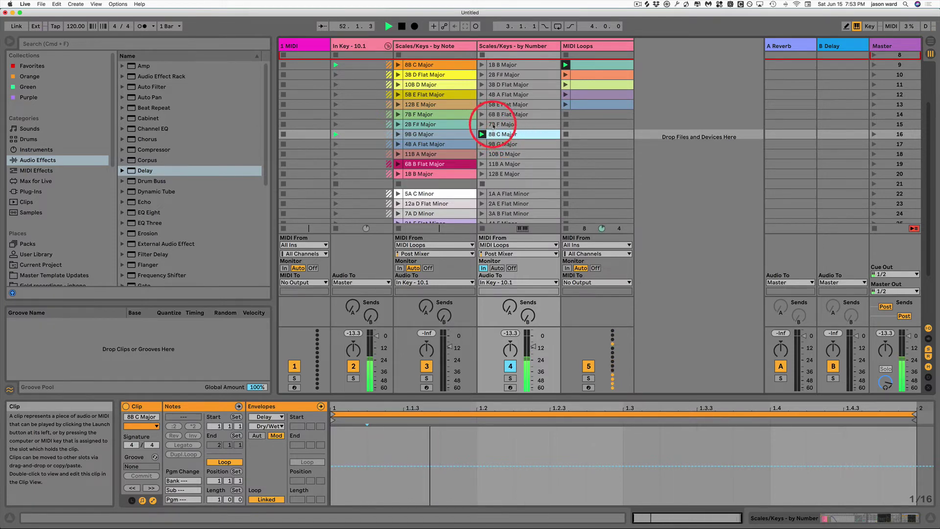
- Switch the melody to 7A D Minor and stop the clips on the by Number and MIDI Loops tracks
{"action": "scroll", "coordinate": [503, 186], "scroll_direction": "down", "scroll_amount": 5}
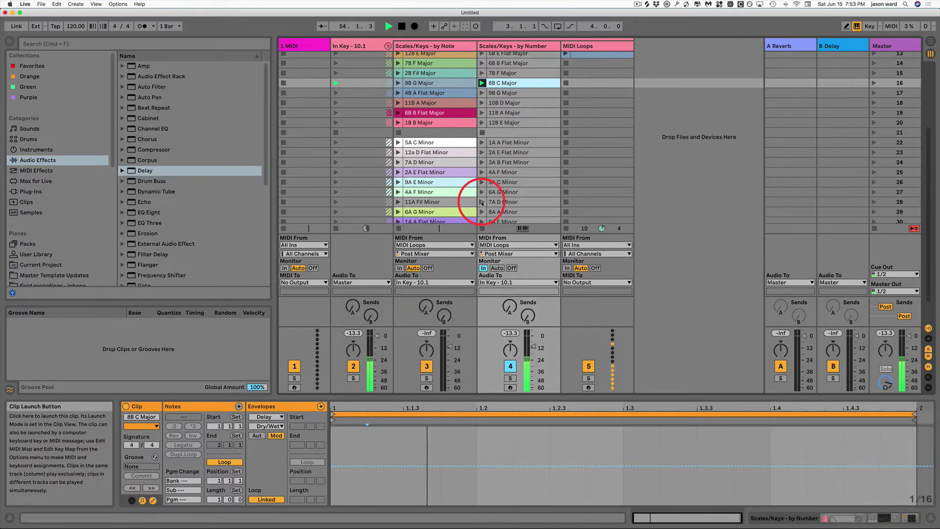
{"action": "left_click", "coordinate": [482, 202]}
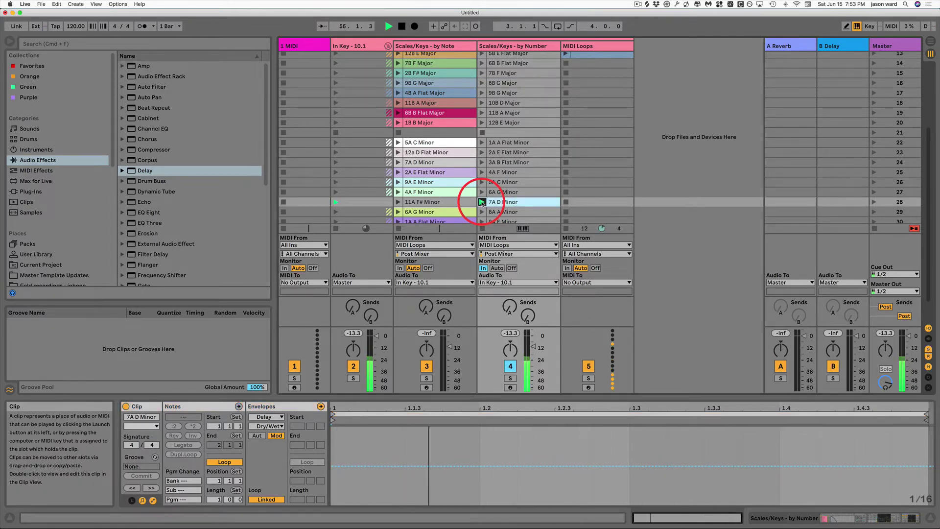
{"action": "left_click", "coordinate": [483, 229]}
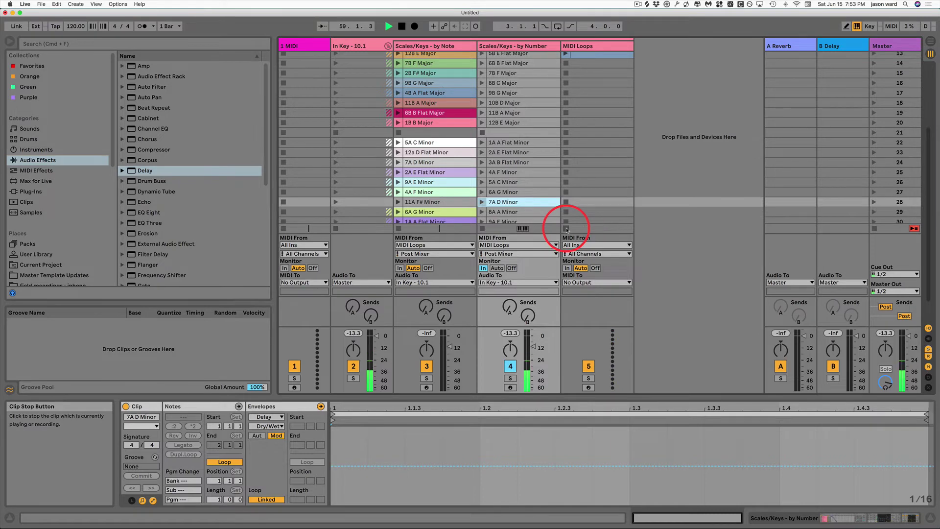
- Reopen the scene 9 melody clip on the MIDI Loops track and examine its notes
{"action": "scroll", "coordinate": [529, 137], "scroll_direction": "up", "scroll_amount": 3}
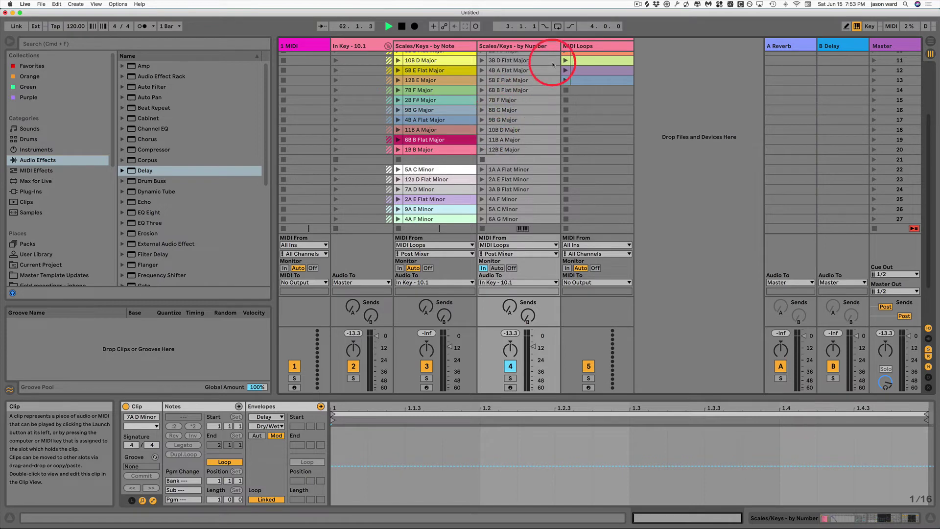
{"action": "scroll", "coordinate": [596, 100], "scroll_direction": "up", "scroll_amount": 6}
{"action": "left_click", "coordinate": [591, 107]}
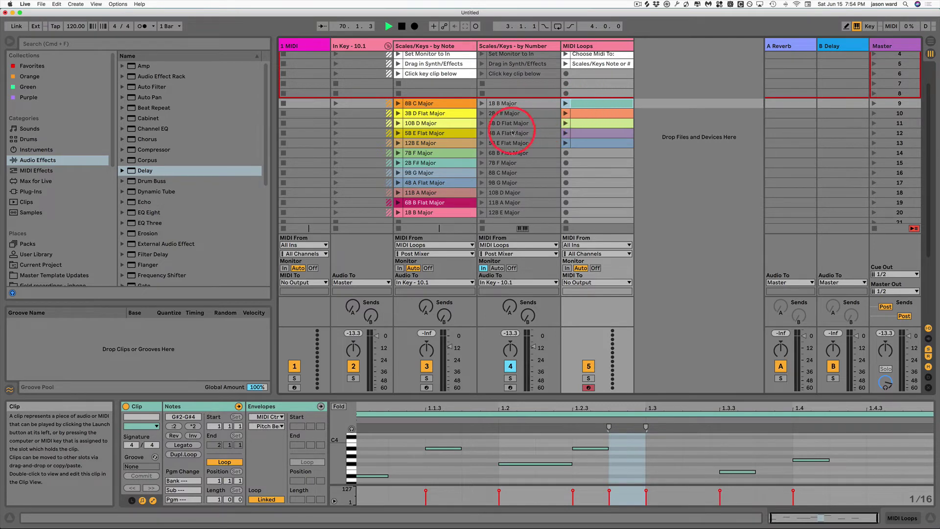
{"action": "scroll", "coordinate": [516, 138], "scroll_direction": "down", "scroll_amount": 4}
{"action": "scroll", "coordinate": [516, 138], "scroll_direction": "down", "scroll_amount": 1}
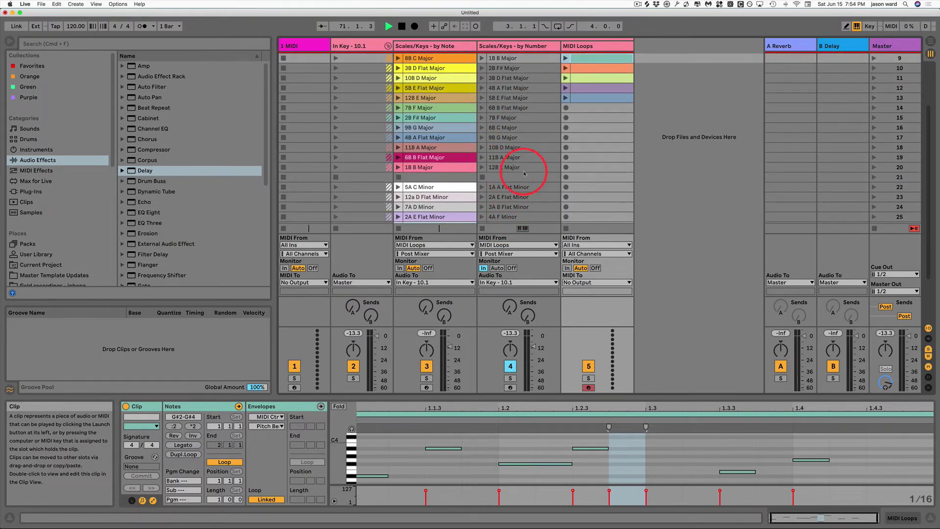
{"action": "scroll", "coordinate": [524, 173], "scroll_direction": "up", "scroll_amount": 5}
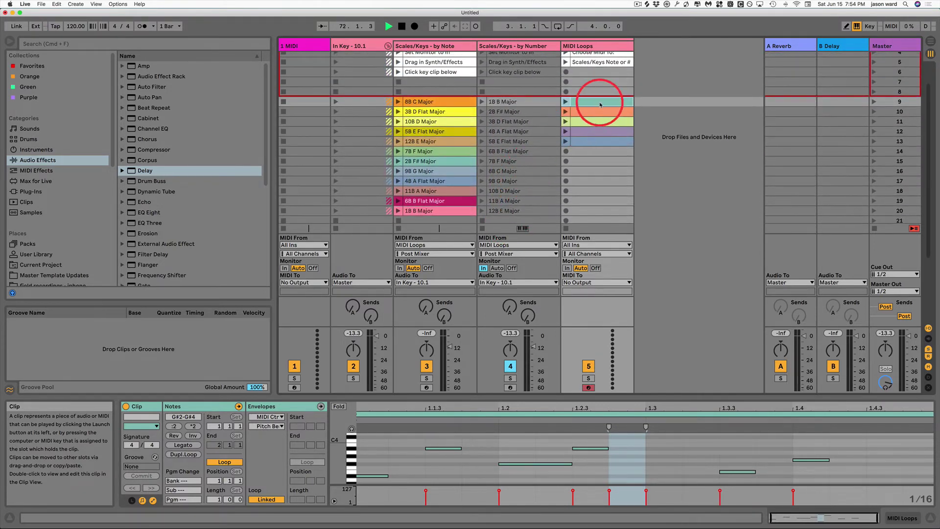
{"action": "double_click", "coordinate": [601, 102]}
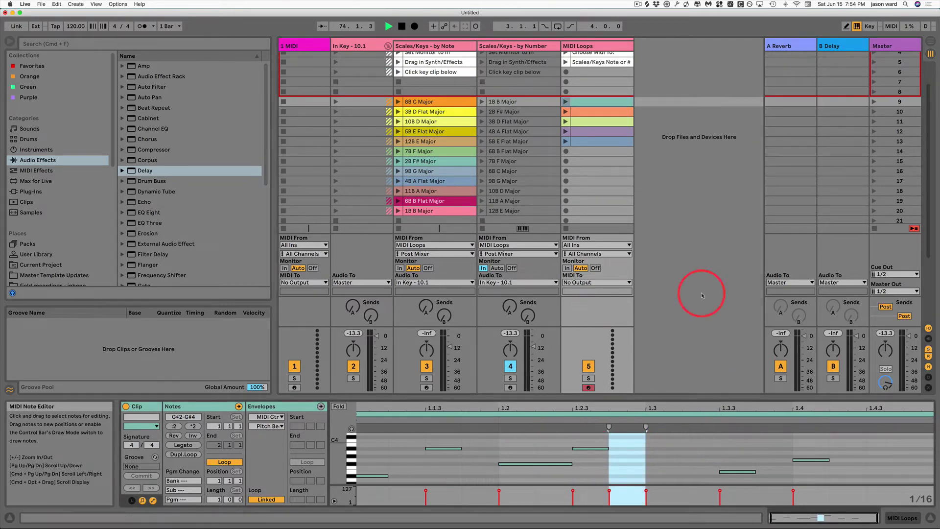
- Fill the scene 10 clip on the MIDI Loops track with a one-bar melody of scattered sixteenth notes
{"action": "left_click", "coordinate": [595, 113]}
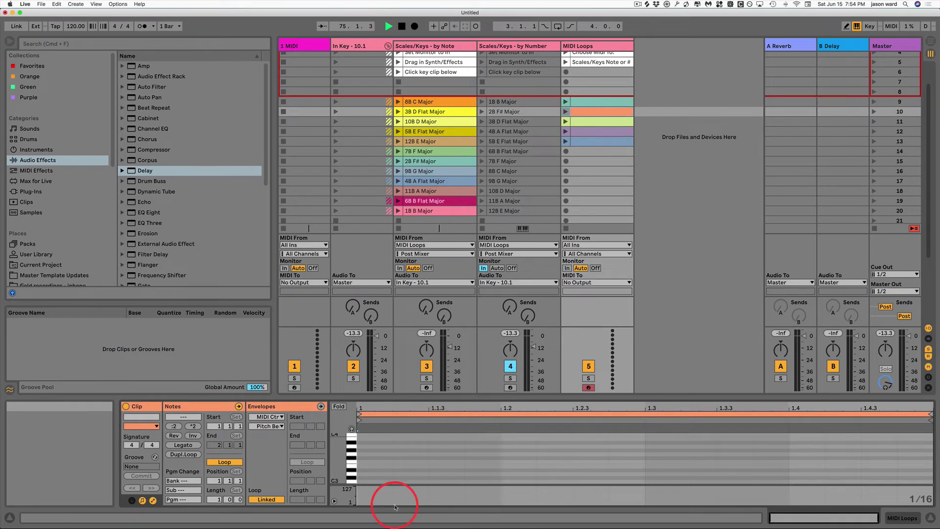
{"action": "left_click", "coordinate": [373, 441]}
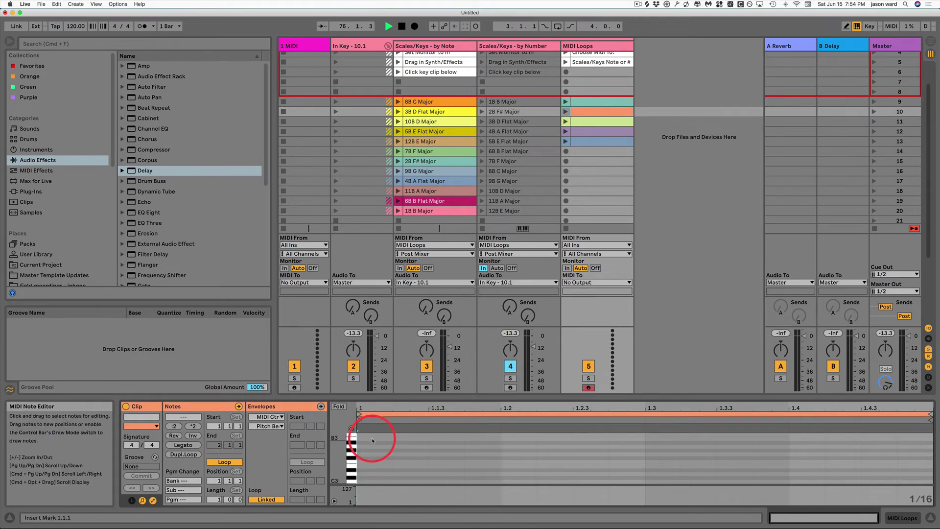
{"action": "mouse_move", "coordinate": [372, 441]}
{"action": "left_mouse_down"}
{"action": "mouse_move", "coordinate": [403, 478]}
{"action": "mouse_move", "coordinate": [462, 460]}
{"action": "mouse_move", "coordinate": [527, 465]}
{"action": "mouse_move", "coordinate": [475, 476]}
{"action": "mouse_move", "coordinate": [499, 479]}
{"action": "mouse_move", "coordinate": [578, 445]}
{"action": "mouse_move", "coordinate": [520, 441]}
{"action": "mouse_move", "coordinate": [531, 439]}
{"action": "mouse_move", "coordinate": [725, 447]}
{"action": "mouse_move", "coordinate": [749, 458]}
{"action": "mouse_move", "coordinate": [741, 466]}
{"action": "mouse_move", "coordinate": [745, 456]}
{"action": "mouse_move", "coordinate": [786, 448]}
{"action": "left_mouse_up"}
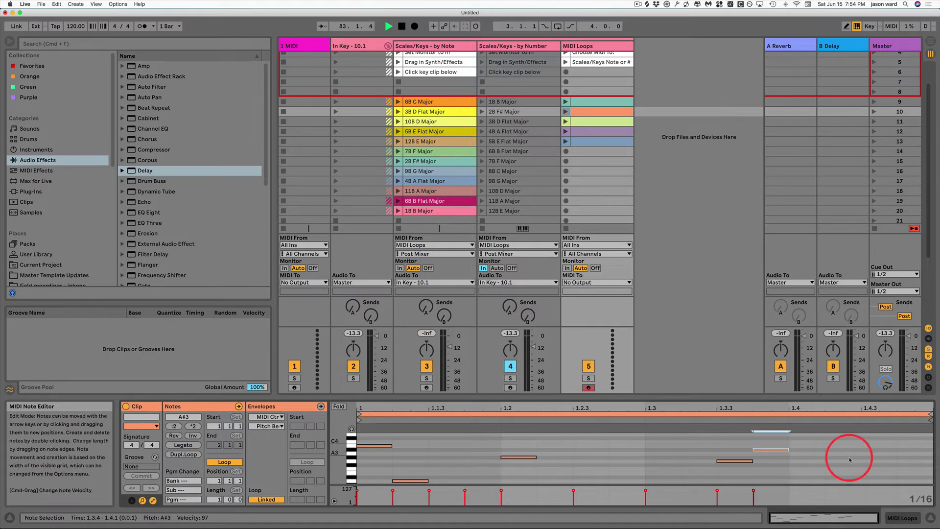
{"action": "left_click", "coordinate": [885, 464]}
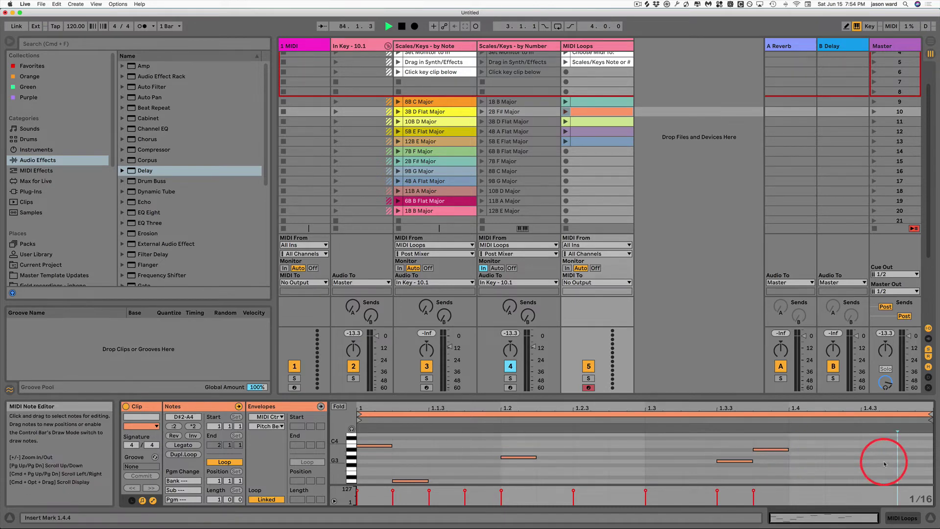
{"action": "left_click", "coordinate": [885, 464]}
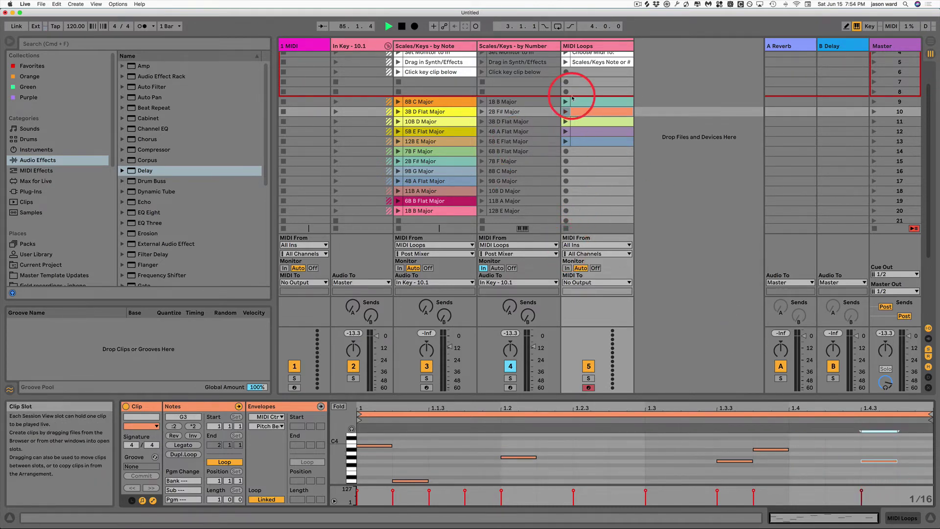
- Play the scene 10 melody loop in 1B B Major, 4B A Flat Major and 7B F Major, and stop playback
{"action": "left_click", "coordinate": [566, 112]}
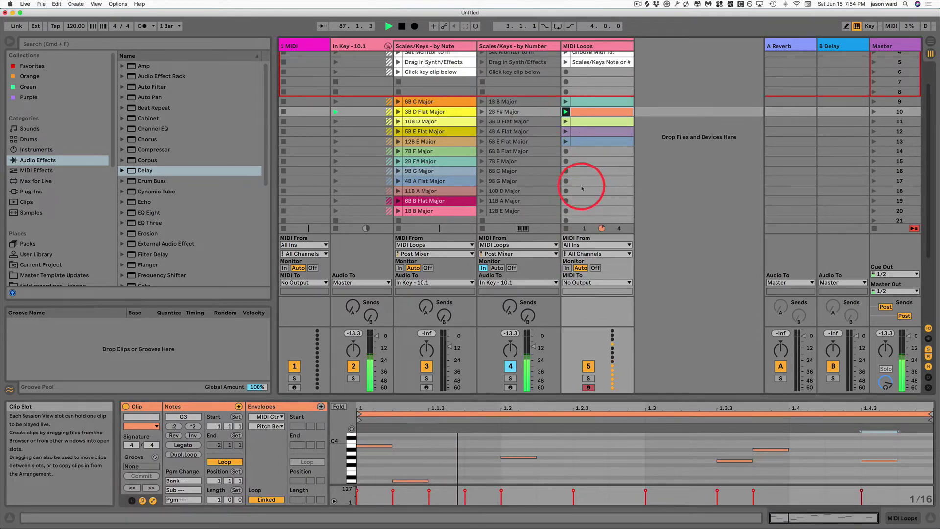
{"action": "left_click", "coordinate": [483, 102]}
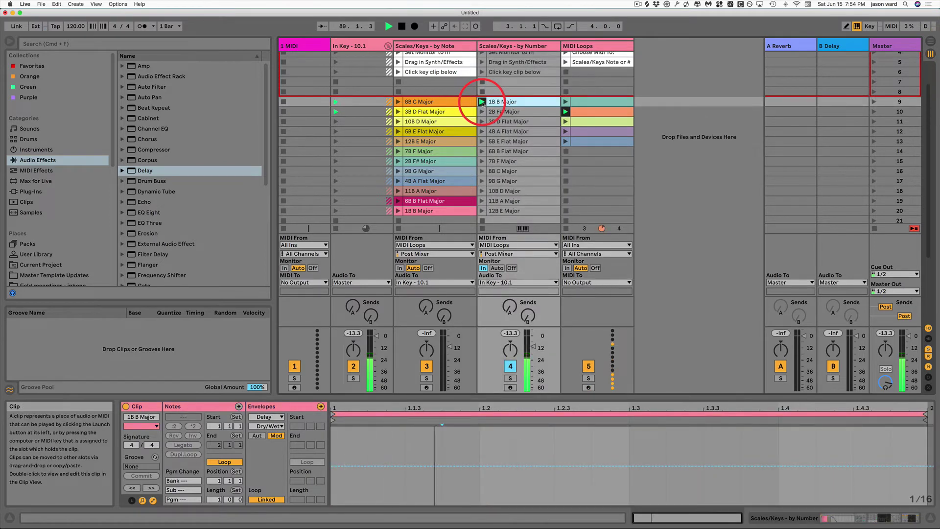
{"action": "left_click", "coordinate": [482, 132]}
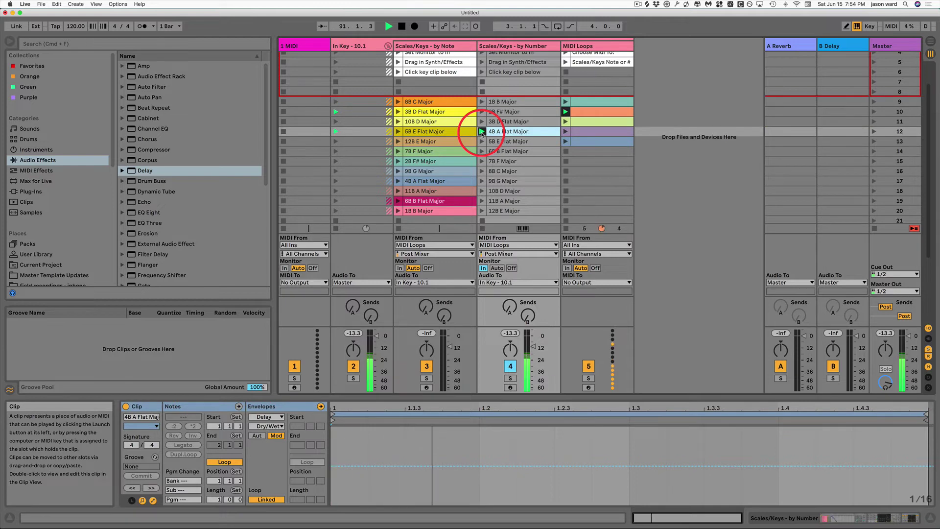
{"action": "left_click", "coordinate": [482, 161]}
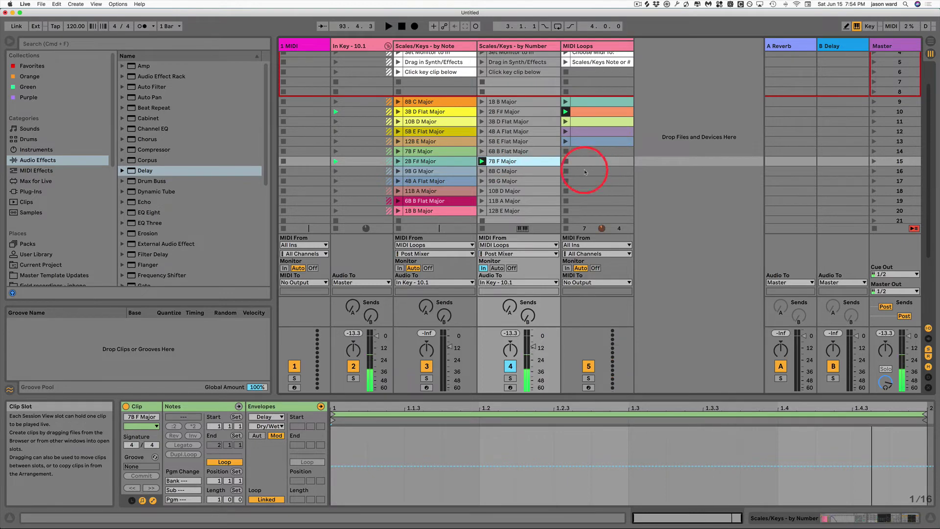
- Show the device chain of the Scales/Keys - by Number track and set its monitoring to Auto
{"action": "scroll", "coordinate": [592, 74], "scroll_direction": "up", "scroll_amount": 3}
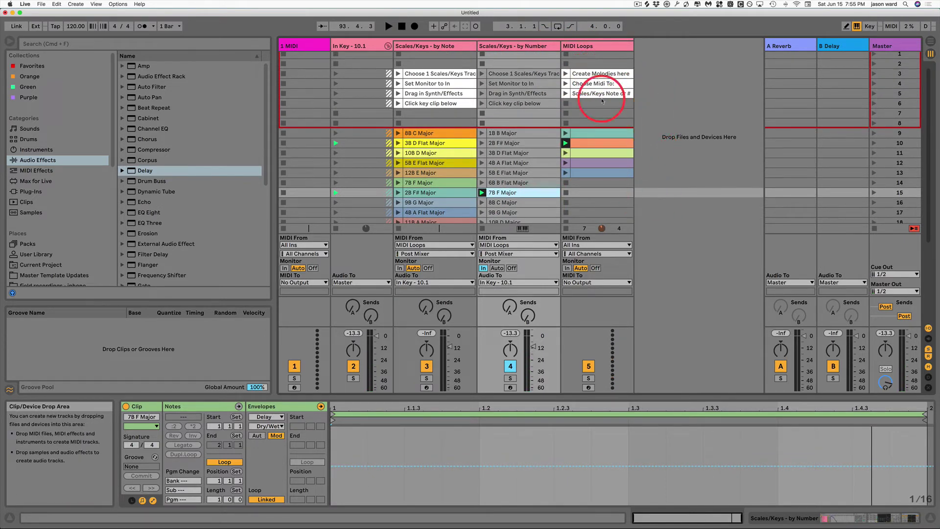
{"action": "left_click", "coordinate": [505, 46]}
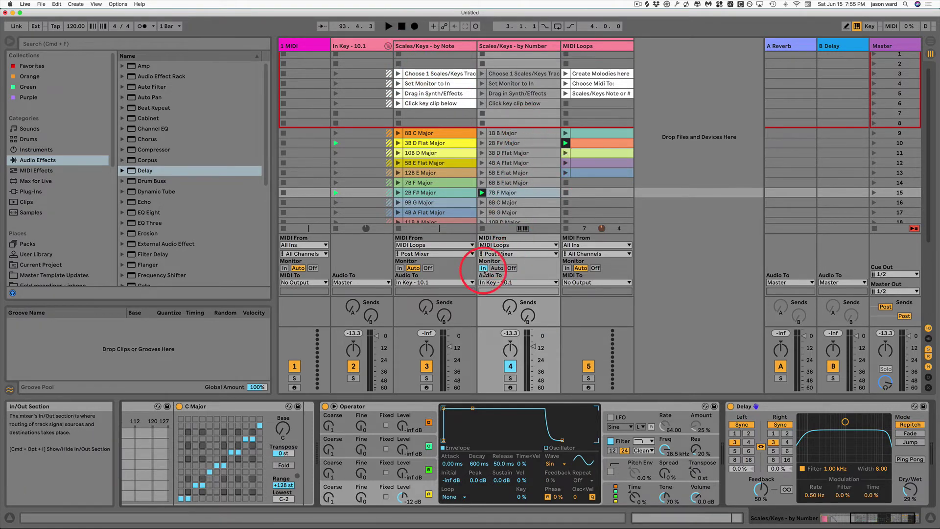
{"action": "left_click", "coordinate": [496, 268]}
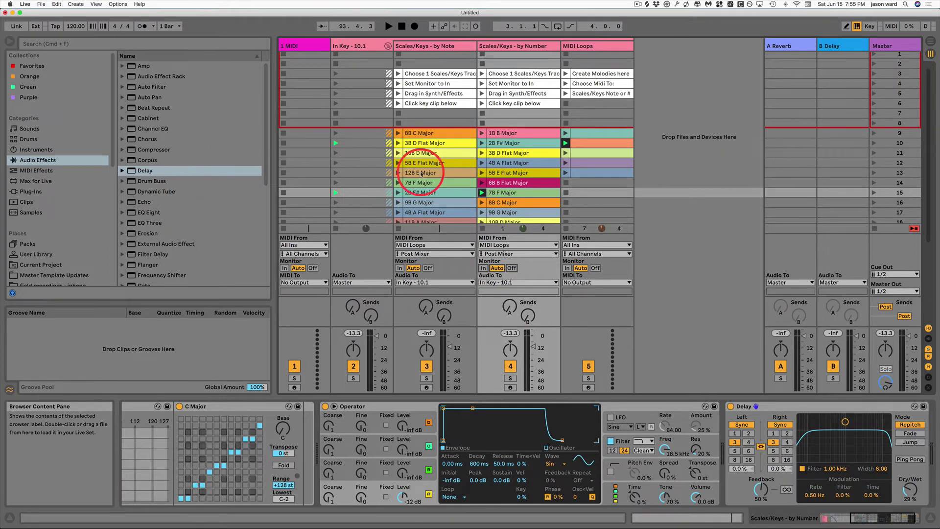
{"action": "scroll", "coordinate": [602, 187], "scroll_direction": "up", "scroll_amount": 1}
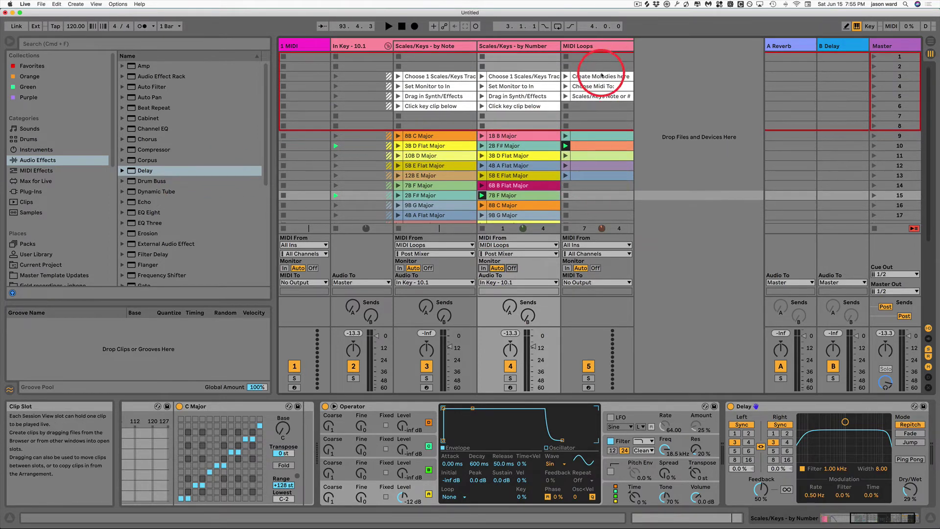
- Route the MIDI Loops track's MIDI output to Scales/Keys - by Number and set that track's monitoring to In
{"action": "left_click", "coordinate": [593, 77]}
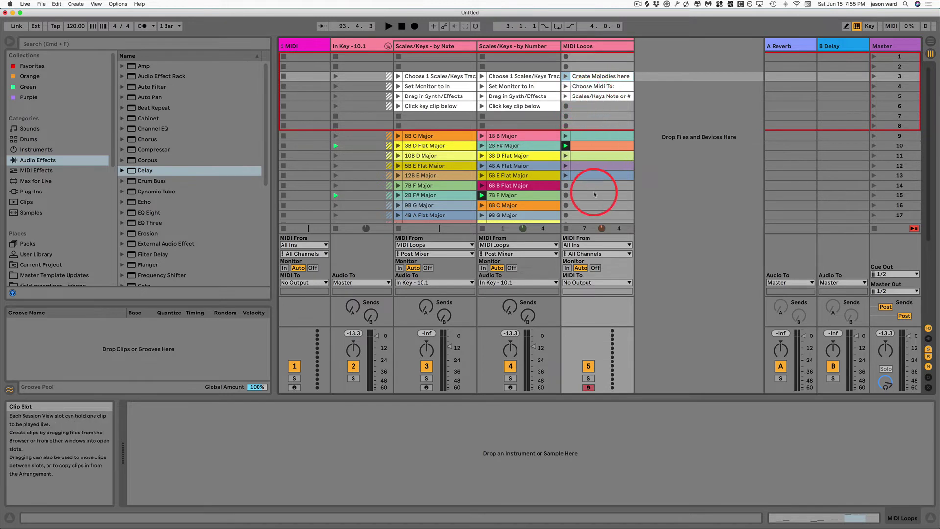
{"action": "left_click", "coordinate": [575, 283]}
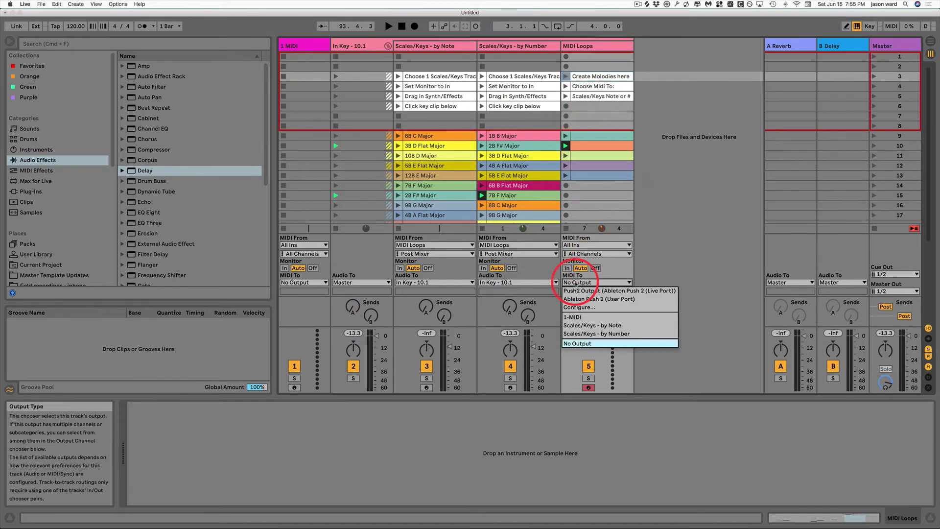
{"action": "left_click", "coordinate": [602, 333]}
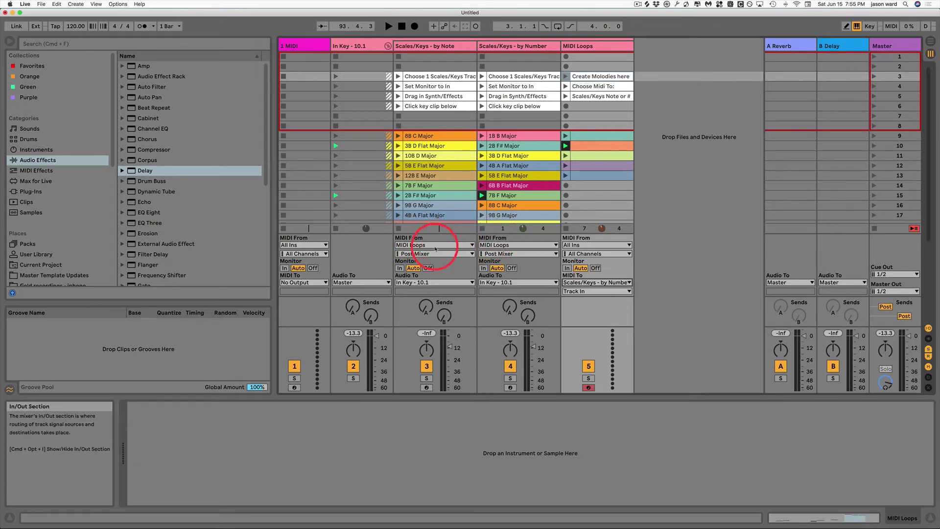
{"action": "left_click", "coordinate": [483, 268]}
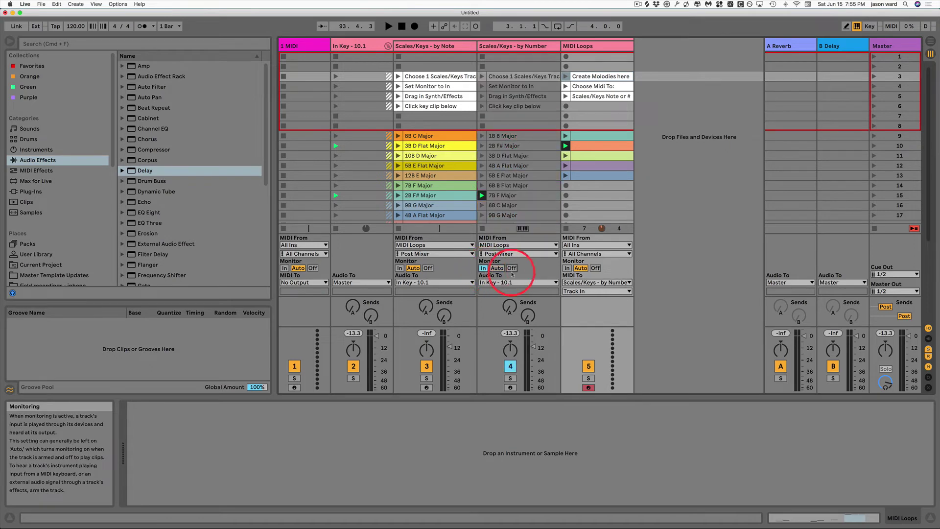
- Show the devices on the Scales/Keys - by Number track, including its Operator and Delay
{"action": "left_click", "coordinate": [515, 47]}
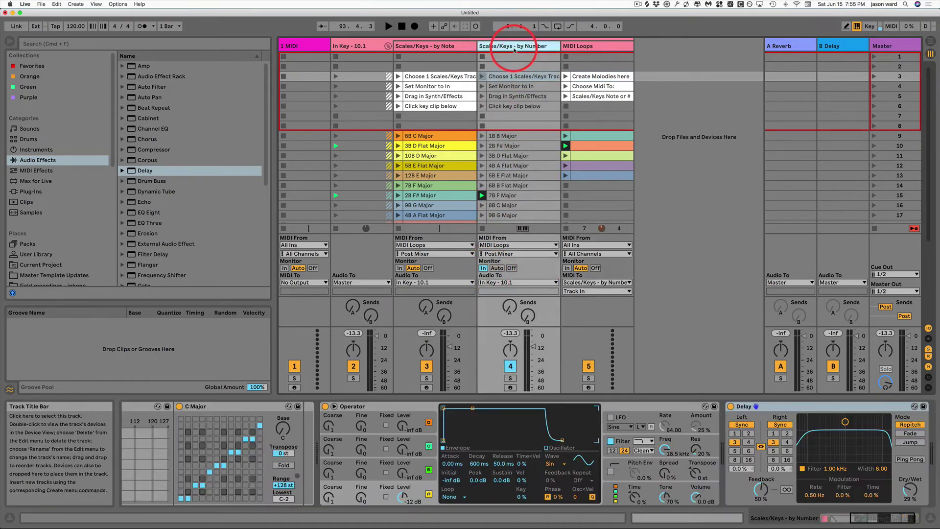
{"action": "left_click", "coordinate": [387, 406]}
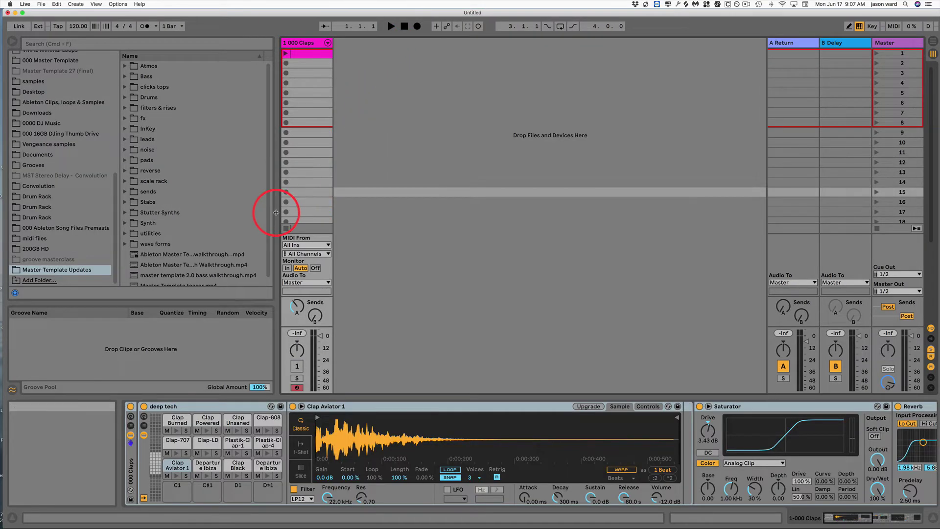
- Load Waveforms Rack.adg from the wave forms folder of Master Template Updates onto a new MIDI track
{"action": "left_click", "coordinate": [124, 244]}
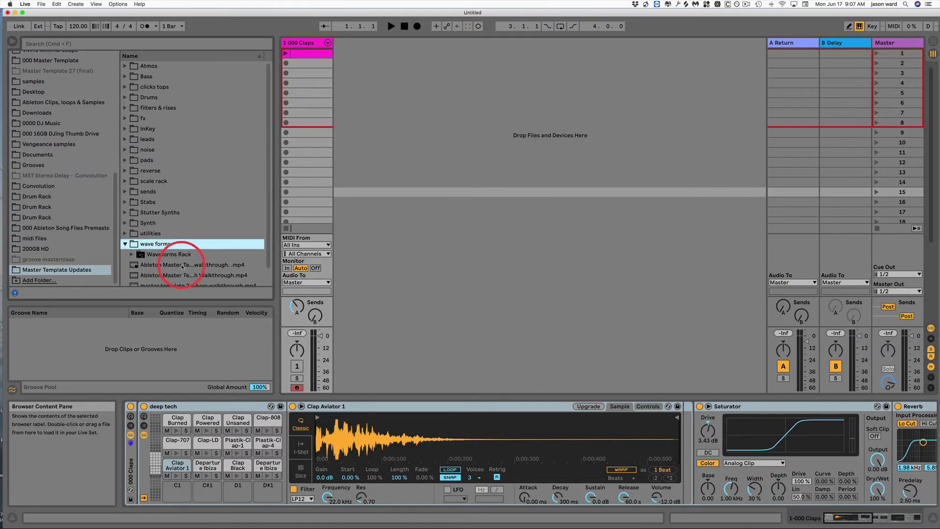
{"action": "scroll", "coordinate": [204, 248], "scroll_direction": "down", "scroll_amount": 2}
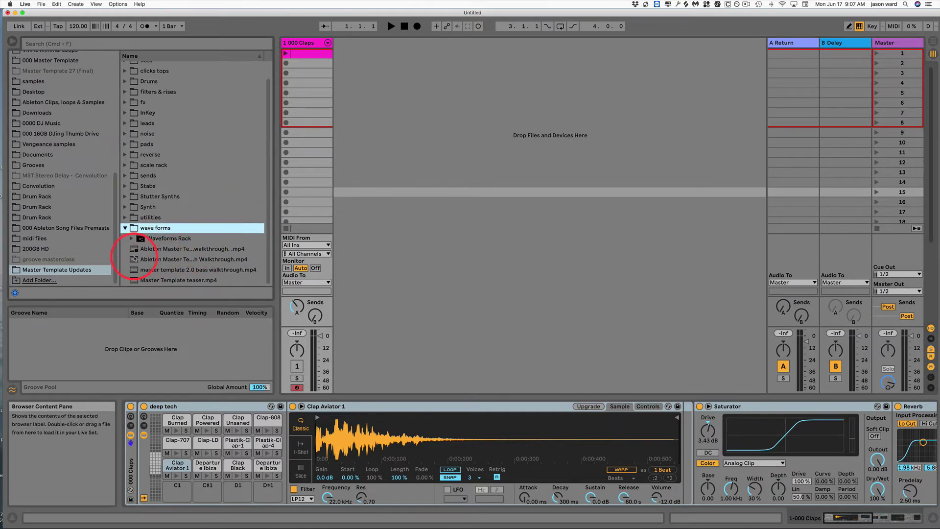
{"action": "left_click", "coordinate": [132, 240]}
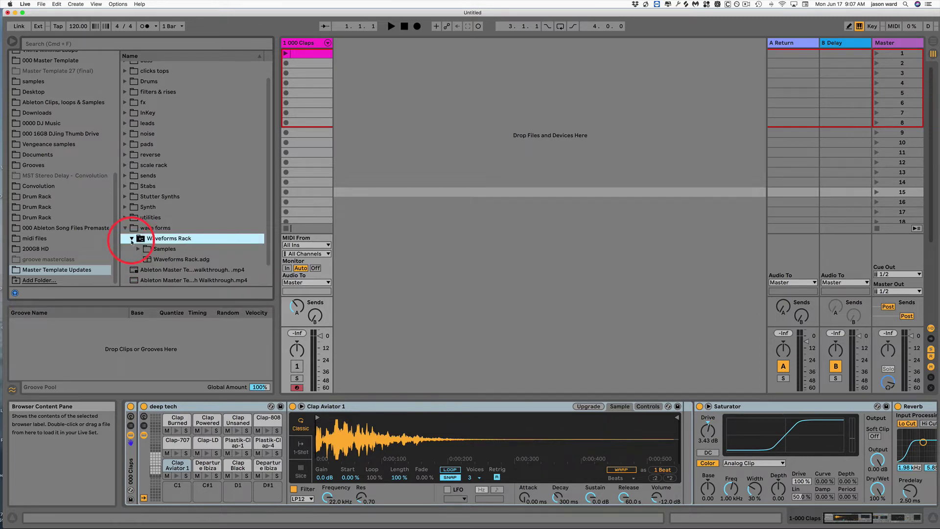
{"action": "left_click", "coordinate": [147, 260]}
{"action": "left_click_drag", "start_coordinate": [148, 260], "coordinate": [349, 48]}
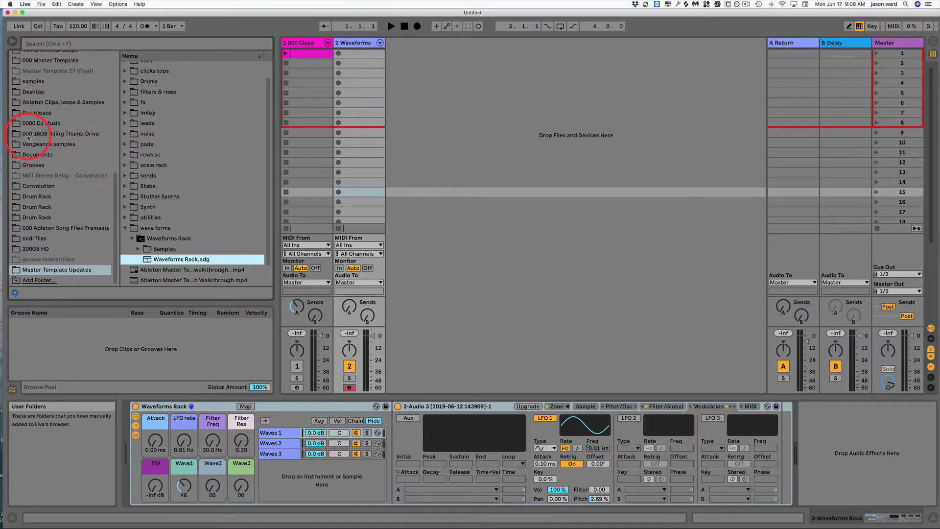
- Load the Operator instrument onto another new MIDI track beside the Waveforms track
{"action": "scroll", "coordinate": [70, 136], "scroll_direction": "up", "scroll_amount": 6}
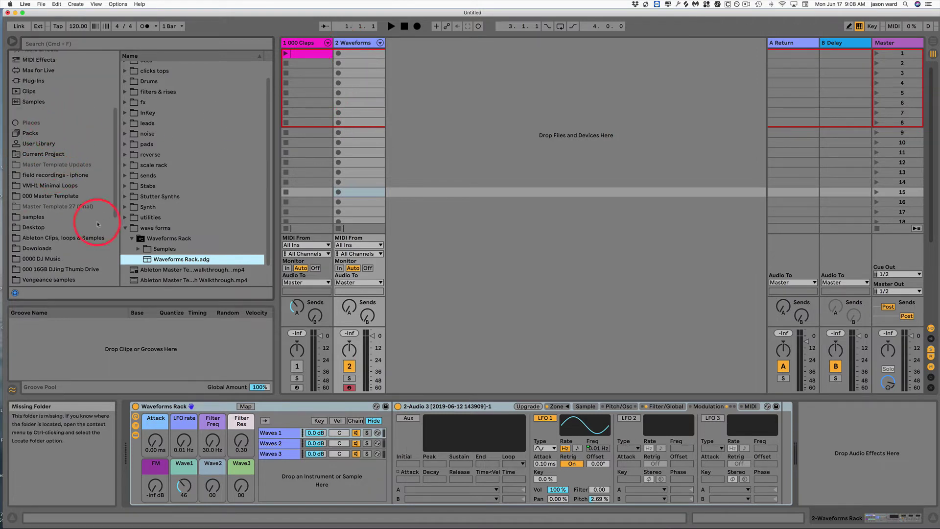
{"action": "scroll", "coordinate": [64, 116], "scroll_direction": "up", "scroll_amount": 4}
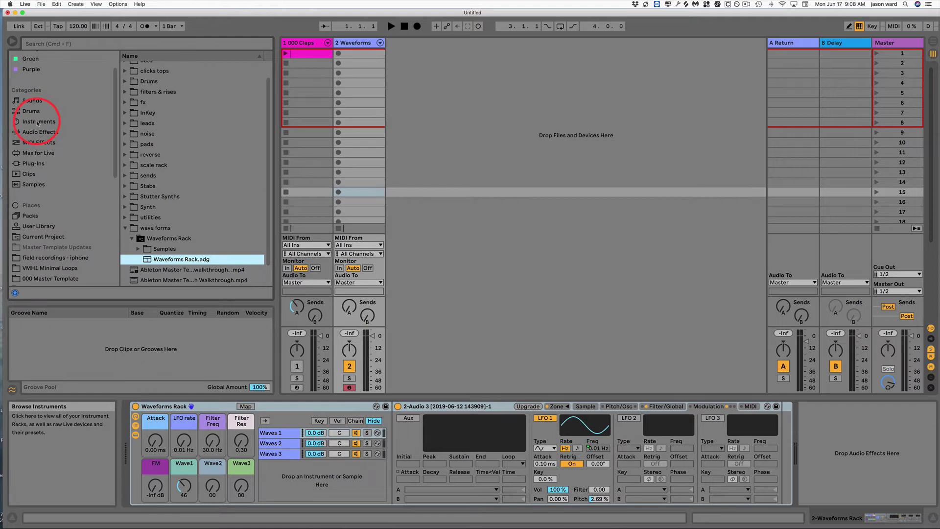
{"action": "left_click", "coordinate": [46, 122]}
{"action": "left_click_drag", "start_coordinate": [135, 142], "coordinate": [426, 53]}
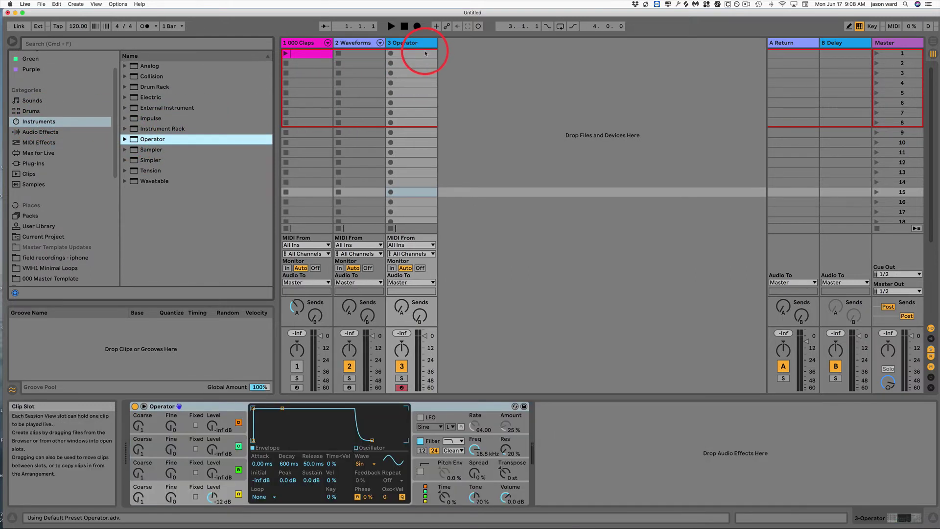
- Look over Operator's oscillator sections and finish on oscillator A
{"action": "left_click", "coordinate": [163, 506]}
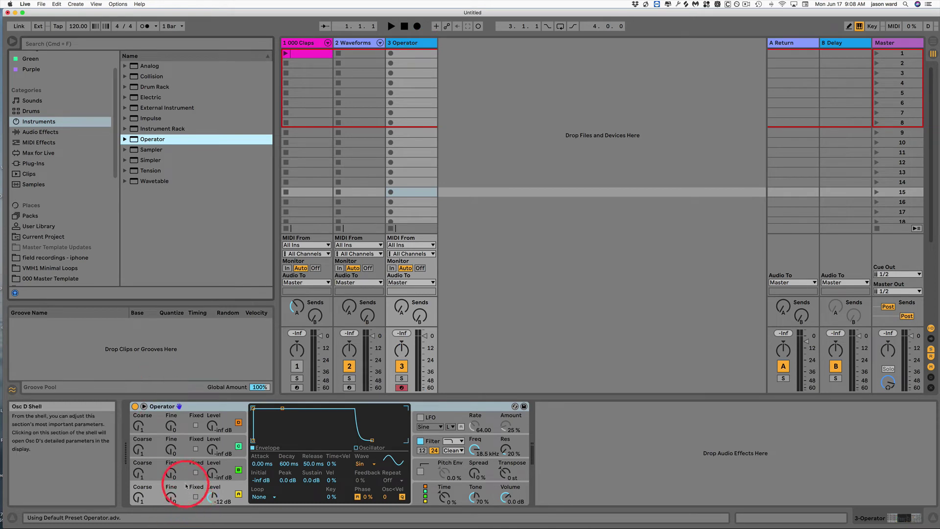
{"action": "left_click", "coordinate": [190, 469]}
{"action": "left_click", "coordinate": [184, 444]}
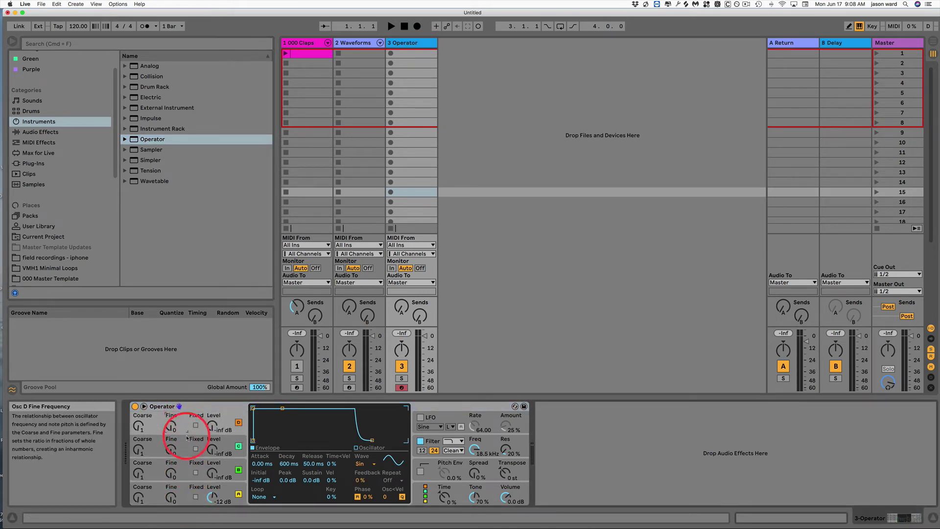
{"action": "left_click", "coordinate": [182, 491]}
{"action": "left_click", "coordinate": [186, 473]}
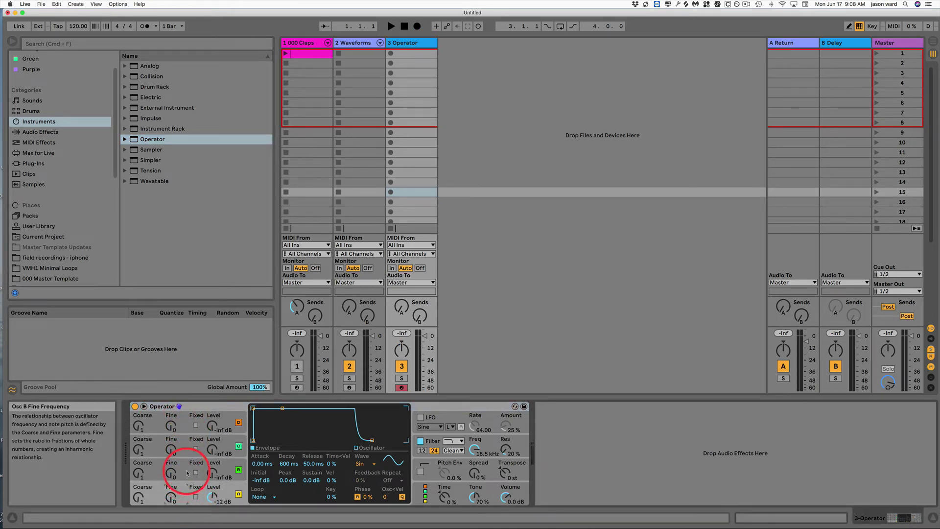
{"action": "left_click", "coordinate": [201, 491]}
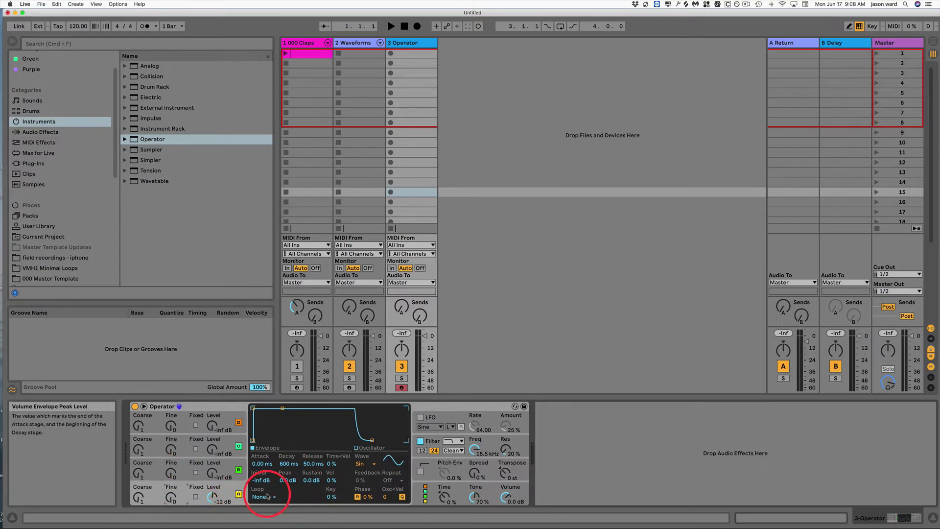
- Try the Saw 32 and Square 16 waveforms on Operator's oscillator A, finishing with Triangle
{"action": "left_click", "coordinate": [374, 464]}
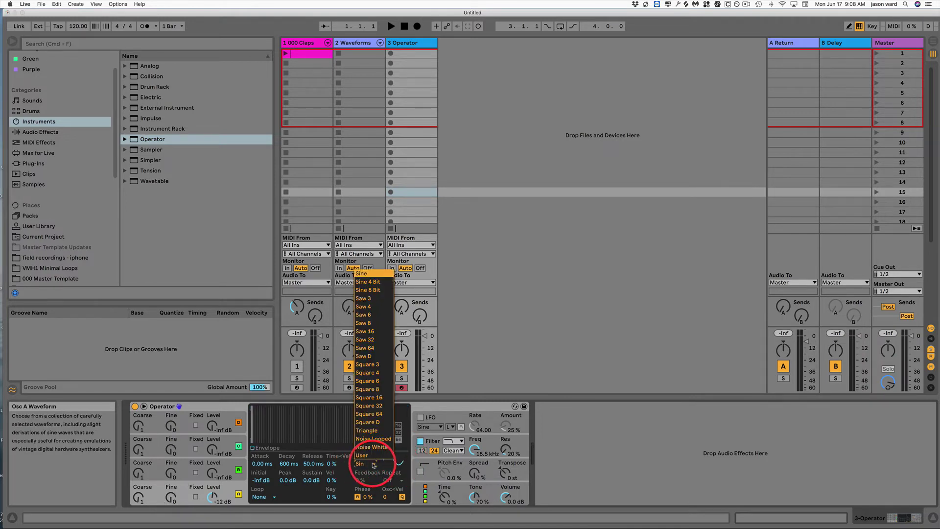
{"action": "left_click", "coordinate": [367, 339]}
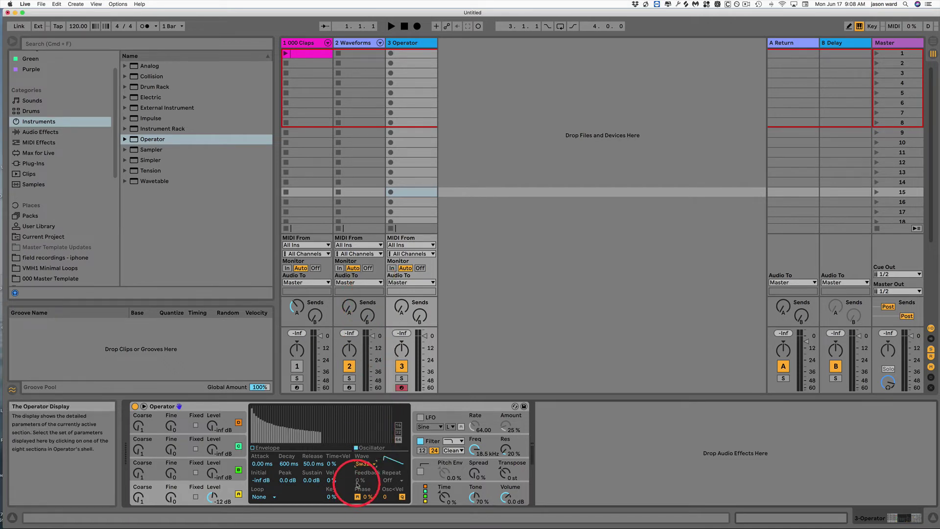
{"action": "left_click", "coordinate": [365, 463]}
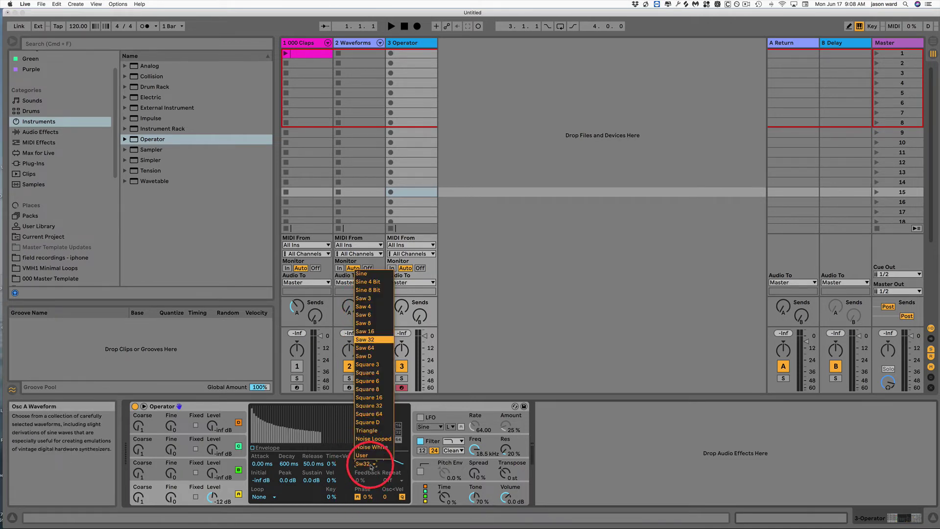
{"action": "left_click", "coordinate": [374, 398]}
{"action": "left_click", "coordinate": [365, 463]}
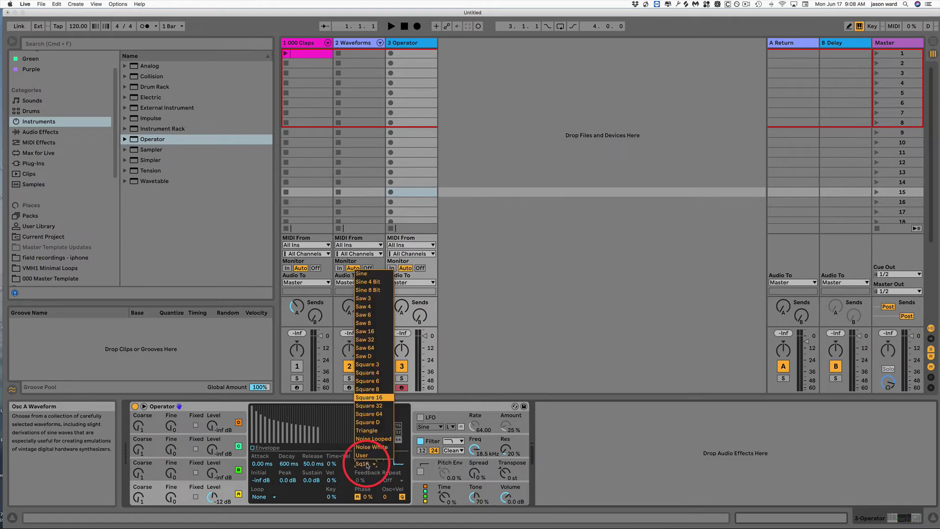
{"action": "left_click", "coordinate": [372, 431]}
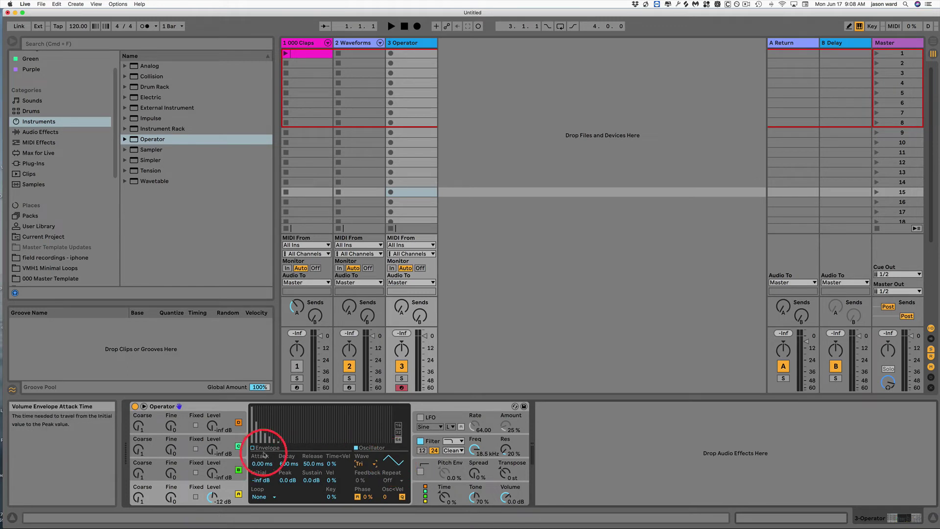
- Draw three extra higher harmonics into the waveform of Operator's oscillator A
{"action": "left_click", "coordinate": [290, 431]}
{"action": "left_click", "coordinate": [303, 431]}
{"action": "left_click", "coordinate": [322, 432]}
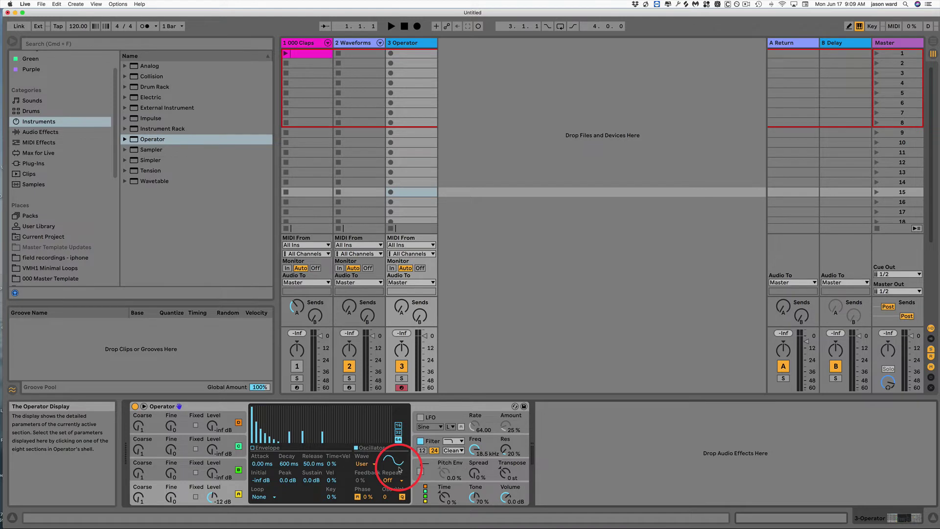
- Delete the Operator device from track 3
{"action": "left_click", "coordinate": [211, 409]}
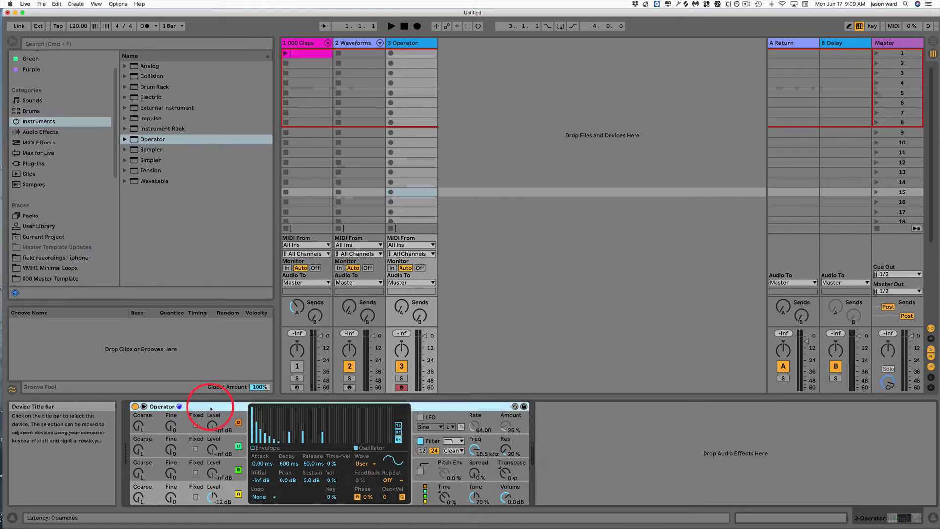
{"action": "key", "text": "Delete"}
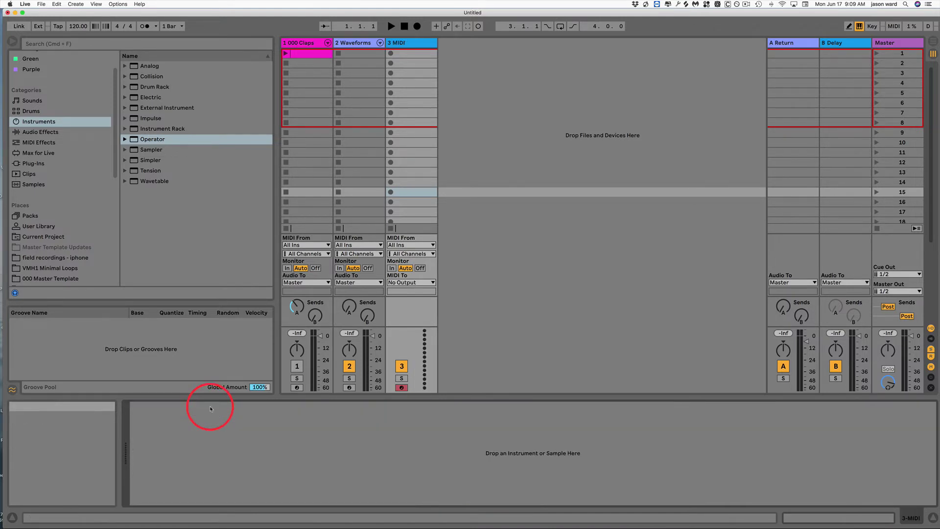
- Show the sample view and sample zone list of the Waves 1 chain in the Waveforms Rack
{"action": "left_click", "coordinate": [359, 45]}
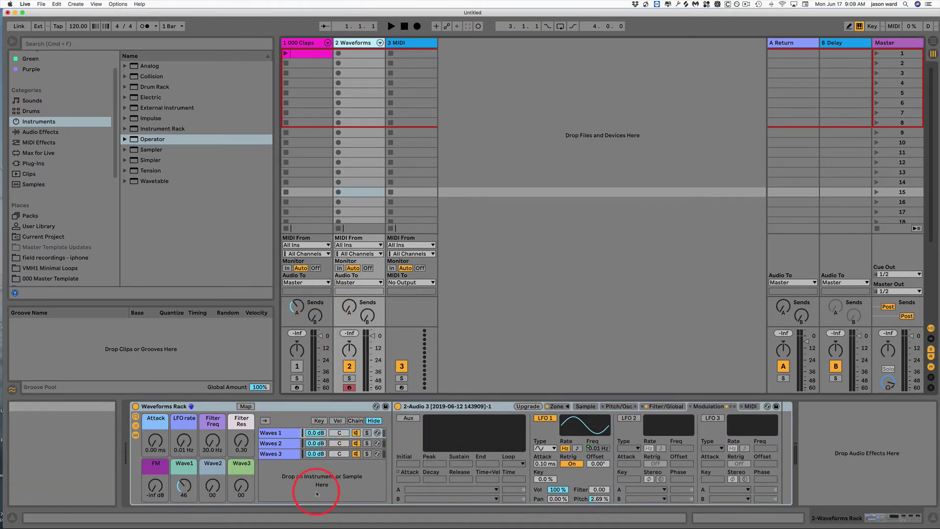
{"action": "left_click", "coordinate": [286, 433]}
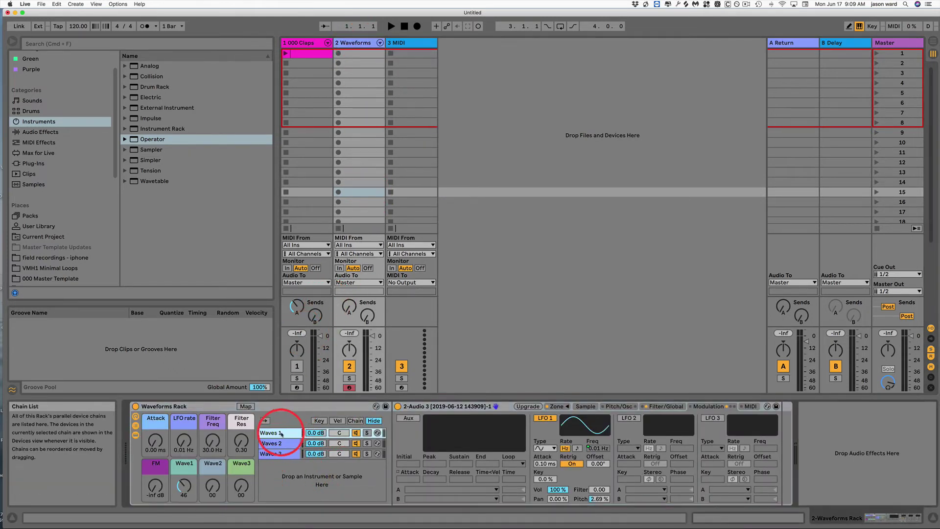
{"action": "left_click", "coordinate": [585, 407]}
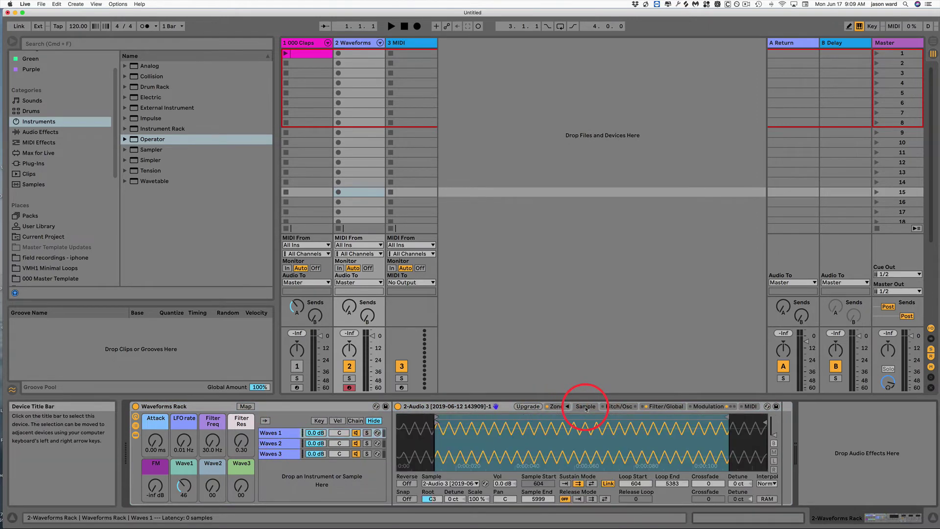
{"action": "left_click", "coordinate": [559, 407]}
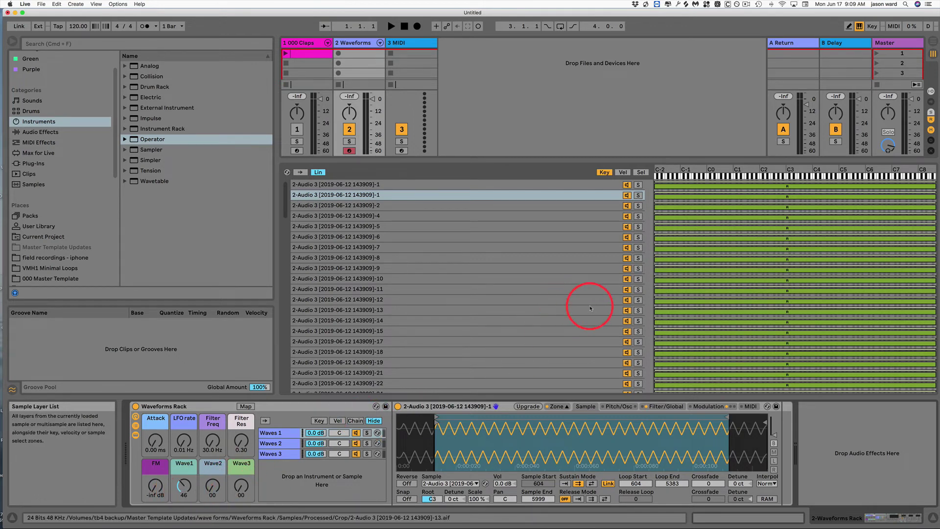
- Examine the waveform shapes of the Waves 1 chain's sample layers one by one, from sample 2 down to sample 30
{"action": "left_click", "coordinate": [404, 207]}
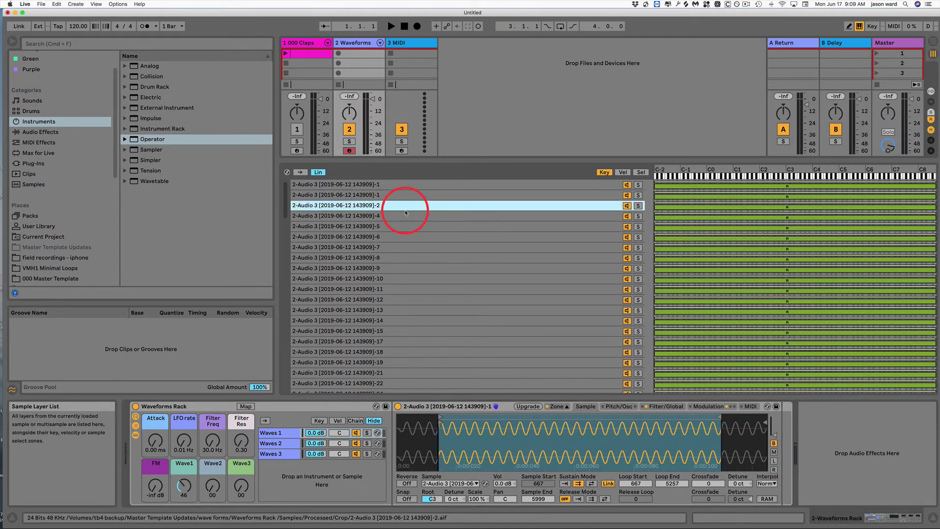
{"action": "key", "text": "Down"}
{"action": "key", "text": "Down"}
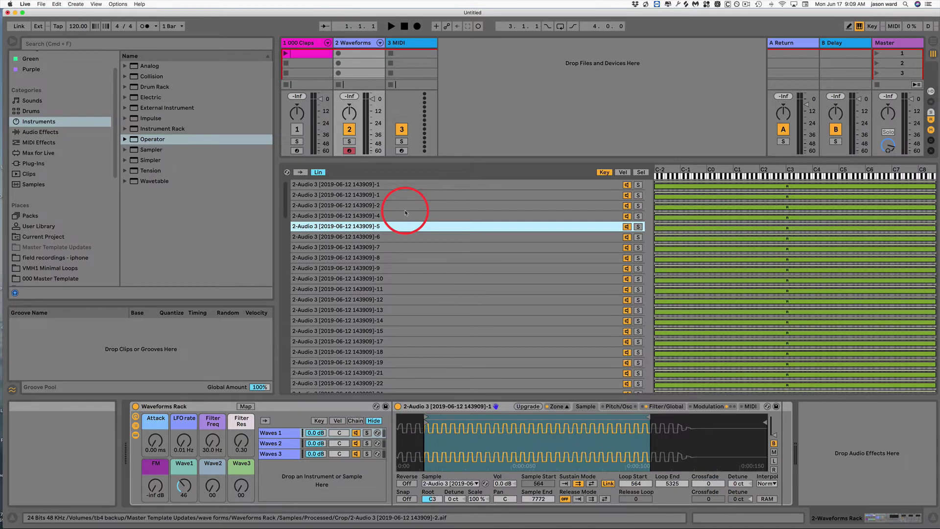
{"action": "key", "text": "Down"}
{"action": "key", "text": "Down"}
{"action": "key", "text": "Down"}
{"action": "key", "text": "Down"}
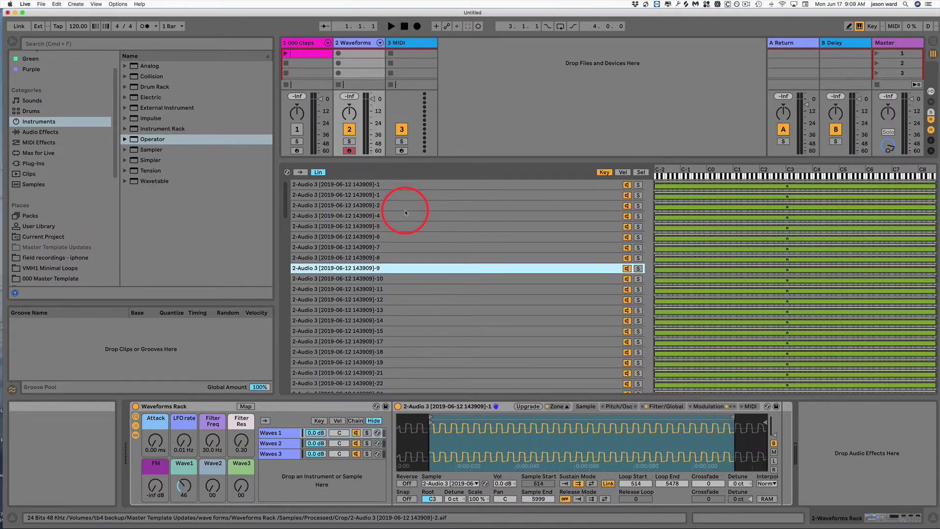
{"action": "key", "text": "Down"}
{"action": "key", "text": "Down"}
{"action": "key", "text": "Down"}
{"action": "key", "text": "Down"}
{"action": "key", "text": "Down"}
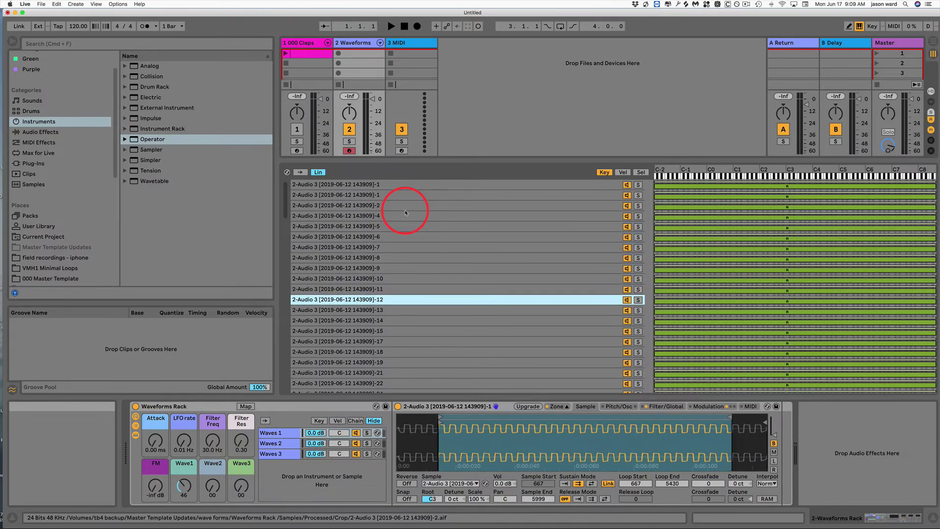
{"action": "key", "text": "Down"}
{"action": "key", "text": "Down"}
{"action": "key", "text": "Down"}
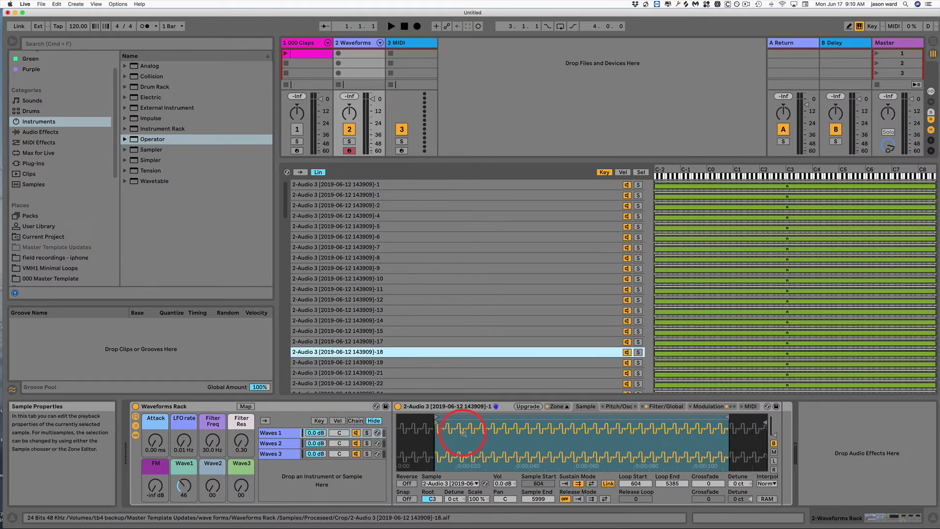
{"action": "key", "text": "Down"}
{"action": "key", "text": "Down"}
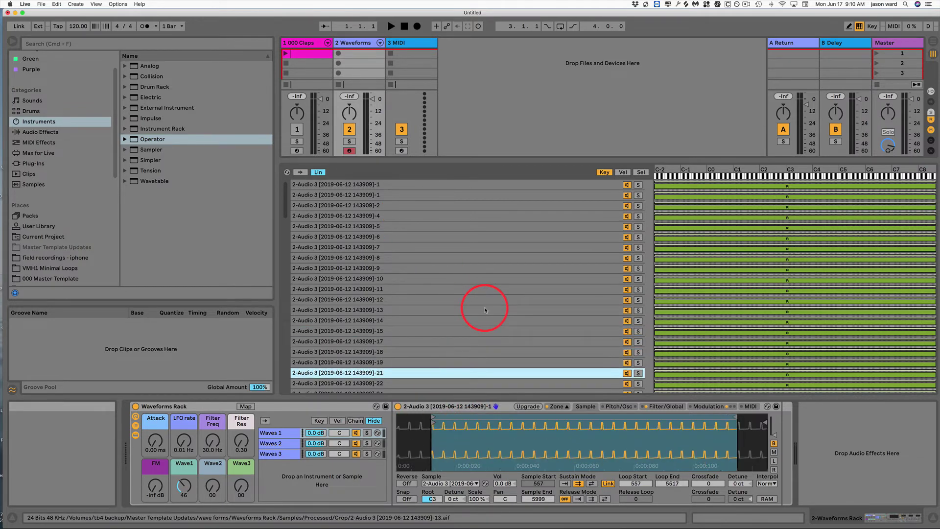
{"action": "key", "text": "Down"}
{"action": "key", "text": "Down"}
{"action": "key", "text": "Down"}
{"action": "key", "text": "Down"}
{"action": "key", "text": "Down"}
{"action": "key", "text": "Down"}
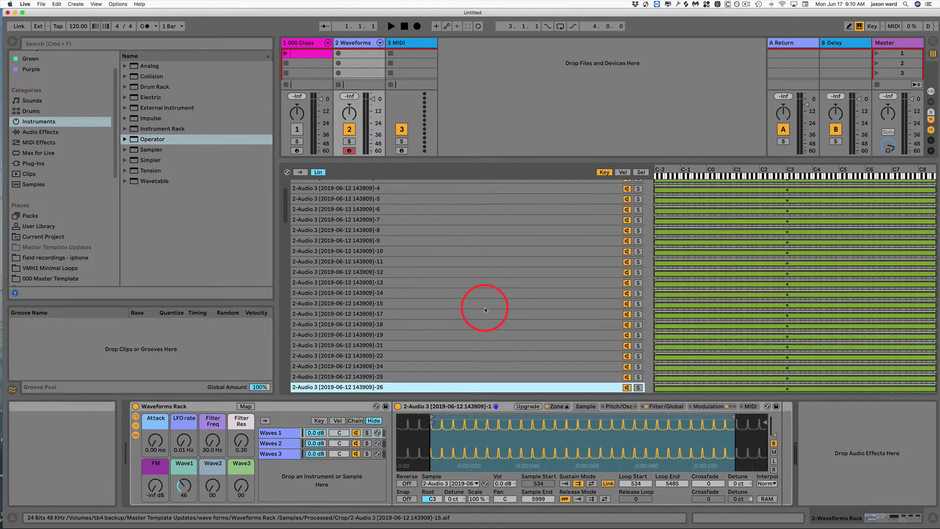
{"action": "key", "text": "Down"}
{"action": "key", "text": "Down"}
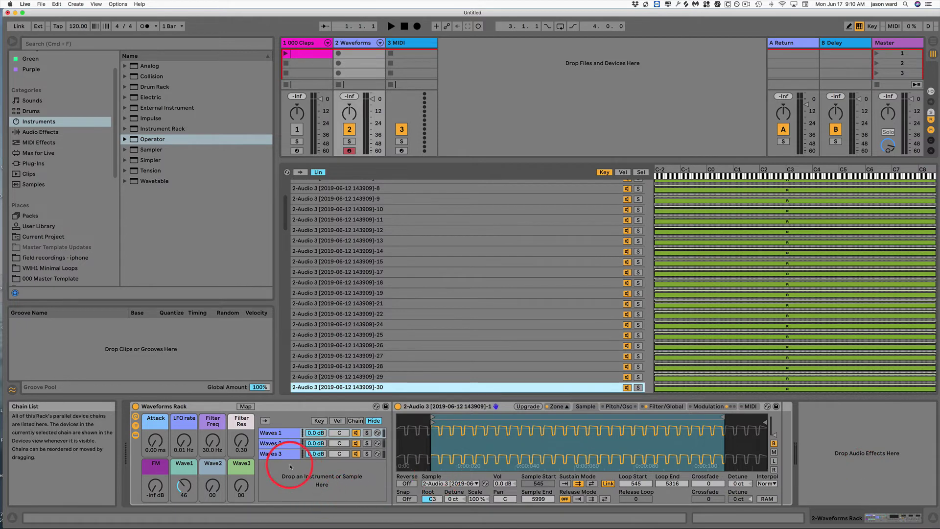
- Set the Waveforms Rack's Wave1 macro to 15 and audition notes, lowering the computer keyboard's octave to C2 to D3
{"action": "left_click_drag", "start_coordinate": [184, 484], "coordinate": [183, 485]}
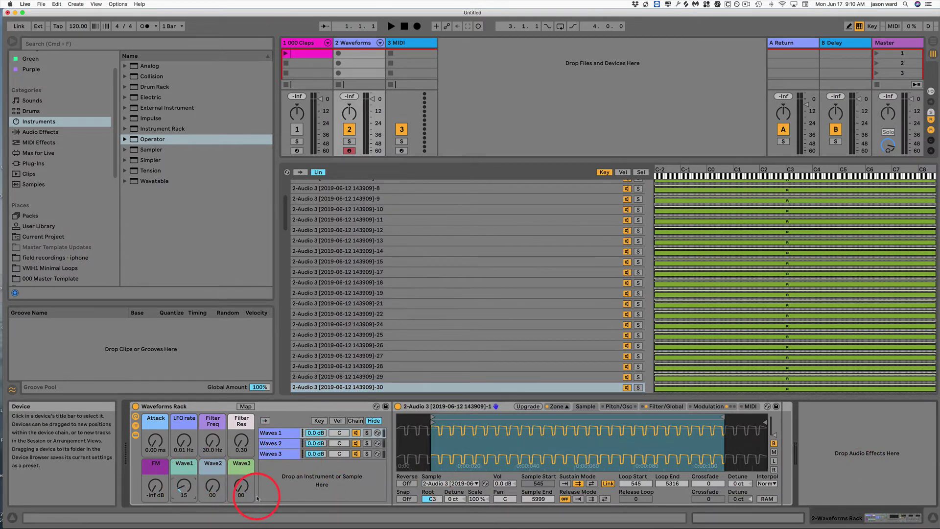
{"action": "key", "text": "a"}
{"action": "key", "text": "z"}
{"action": "key", "text": "a"}
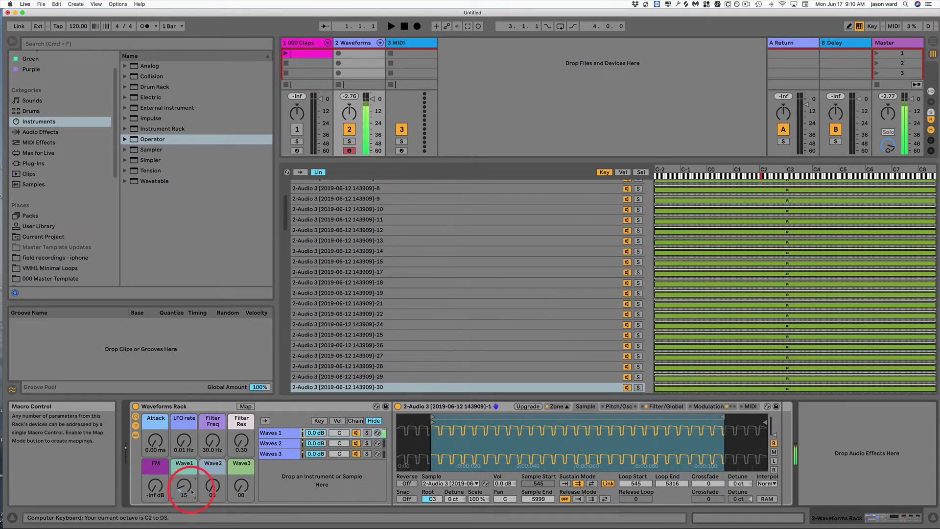
- Sweep the Waveforms Rack's Wave1 macro upward and settle on 62 while auditioning notes, lowering the computer keyboard's octave to C1 to D2
{"action": "left_click_drag", "start_coordinate": [188, 492], "coordinate": [188, 489]}
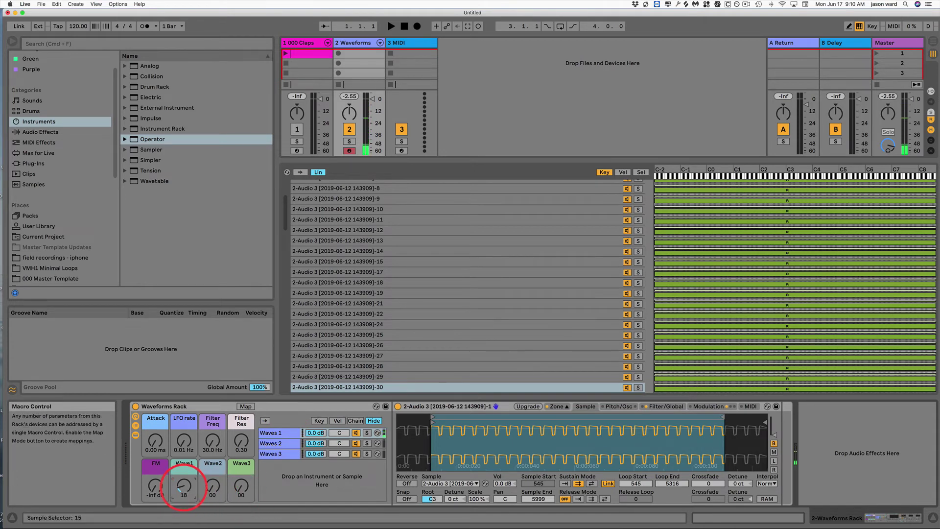
{"action": "key", "text": "a"}
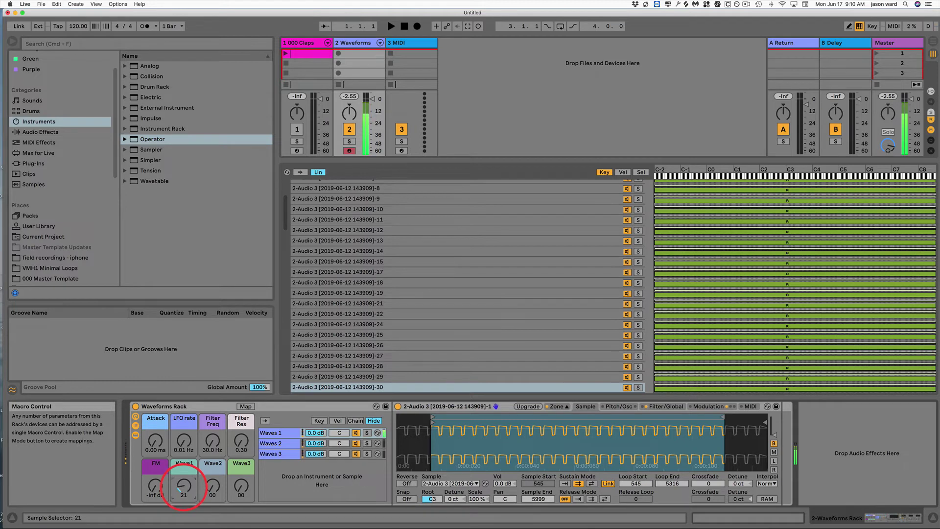
{"action": "left_click_drag", "start_coordinate": [184, 487], "coordinate": [184, 486]}
{"action": "key", "text": "XF86AudioLowerVolume"}
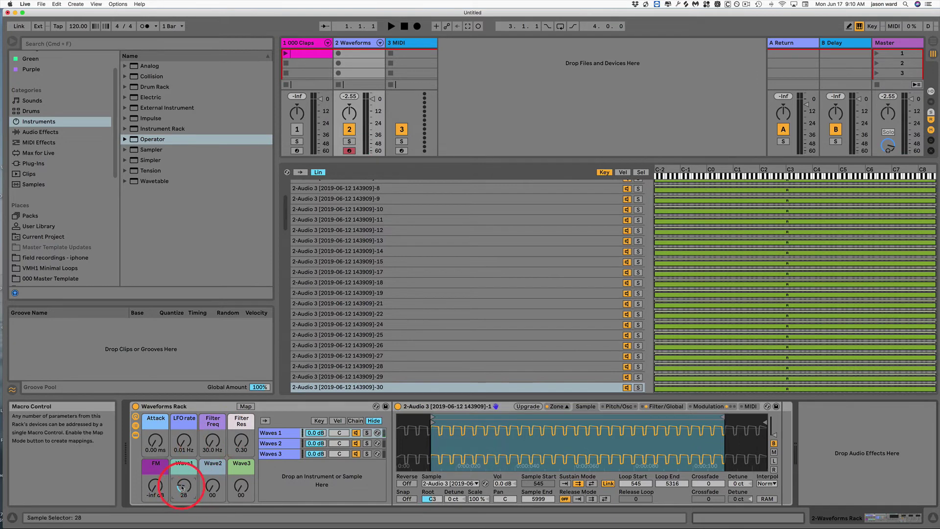
{"action": "key", "text": "a"}
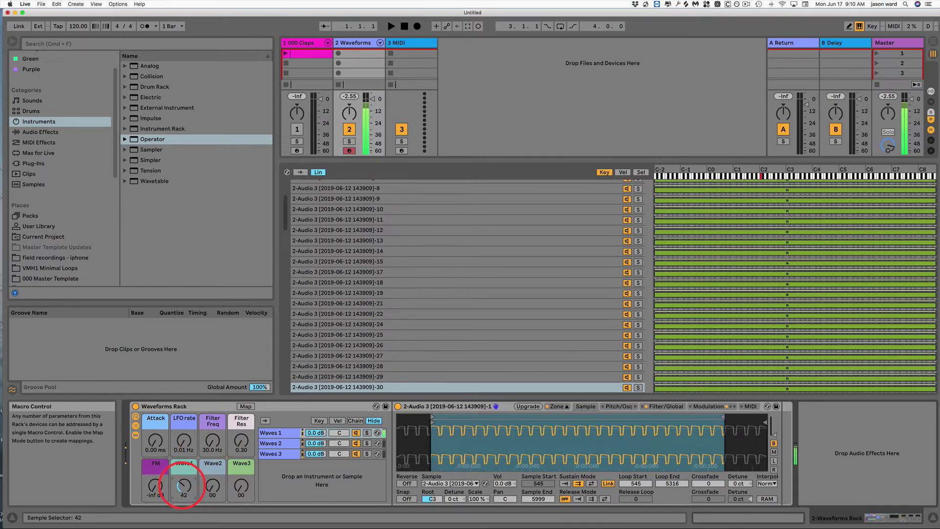
{"action": "key", "text": "z"}
{"action": "key", "text": "a"}
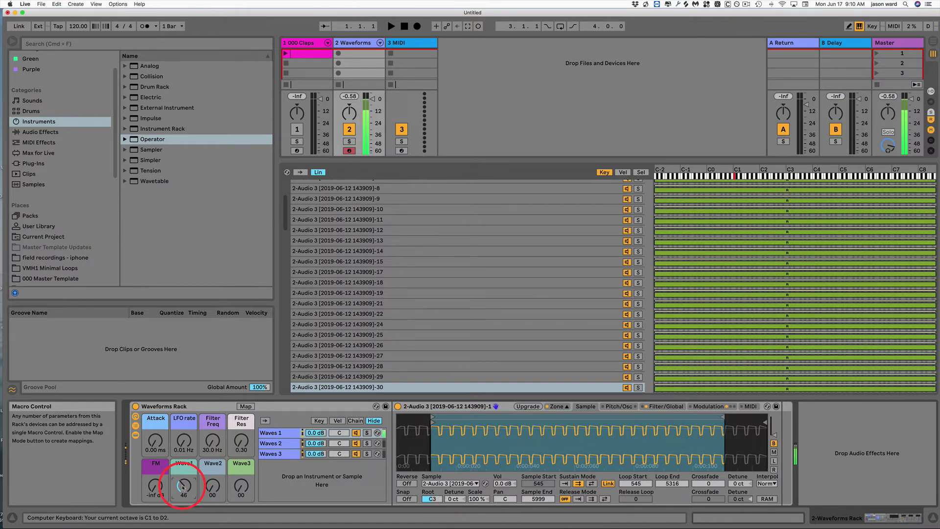
{"action": "left_click_drag", "start_coordinate": [184, 486], "coordinate": [184, 481]}
{"action": "key", "text": "a"}
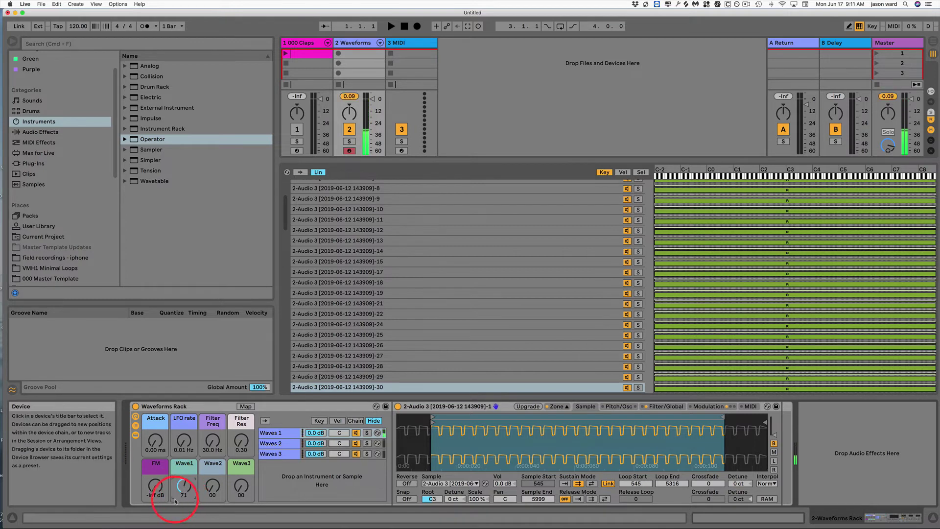
{"action": "left_click_drag", "start_coordinate": [184, 484], "coordinate": [184, 485]}
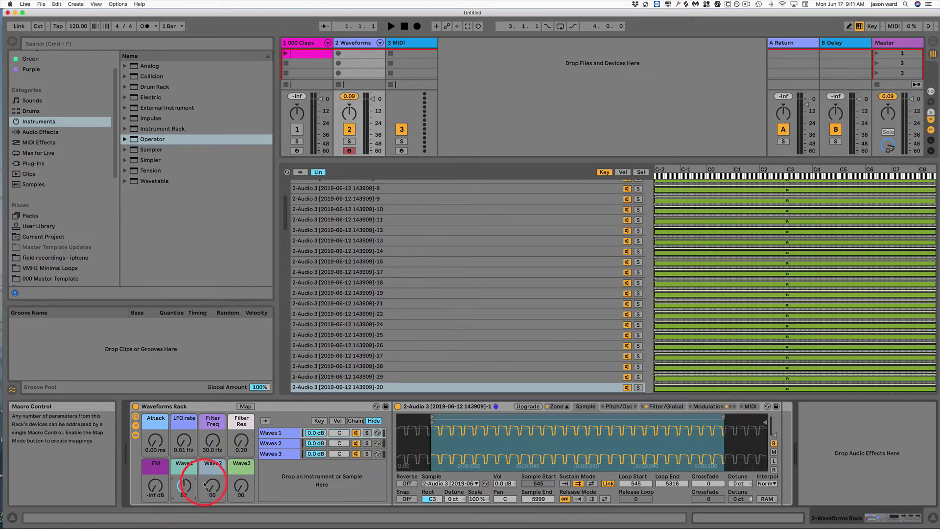
- Set the rack's FM macro to -67 dB, and audition a longer Attack before returning it to 0.00 ms
{"action": "left_click", "coordinate": [161, 453]}
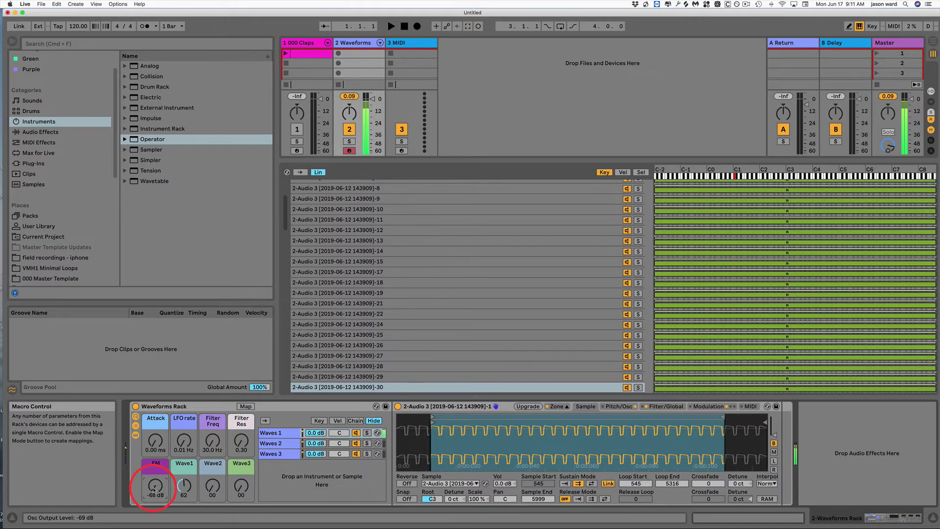
{"action": "left_click_drag", "start_coordinate": [154, 443], "coordinate": [154, 442]}
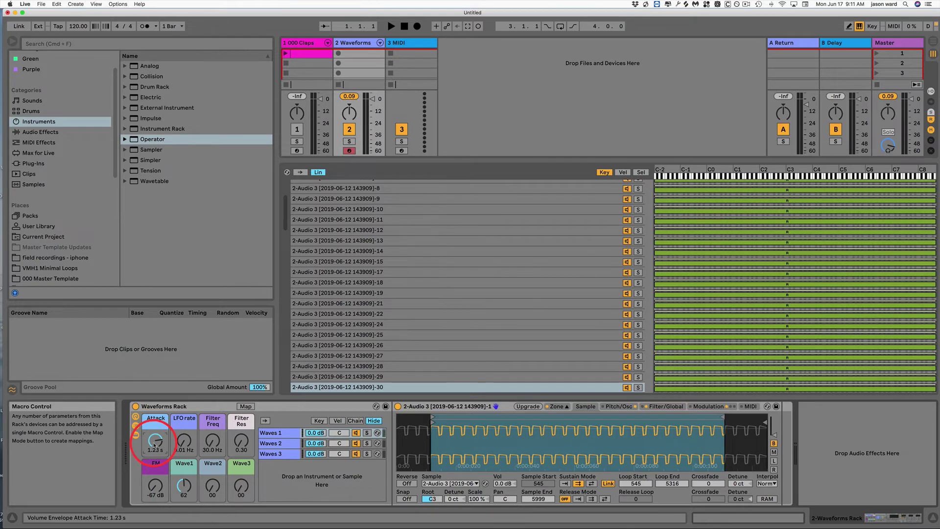
{"action": "left_click_drag", "start_coordinate": [152, 444], "coordinate": [156, 445]}
- Audition faster rates on the rack's LFO rate macro, up to about 14 Hz, and return it to 0.01 Hz
{"action": "left_click", "coordinate": [183, 441]}
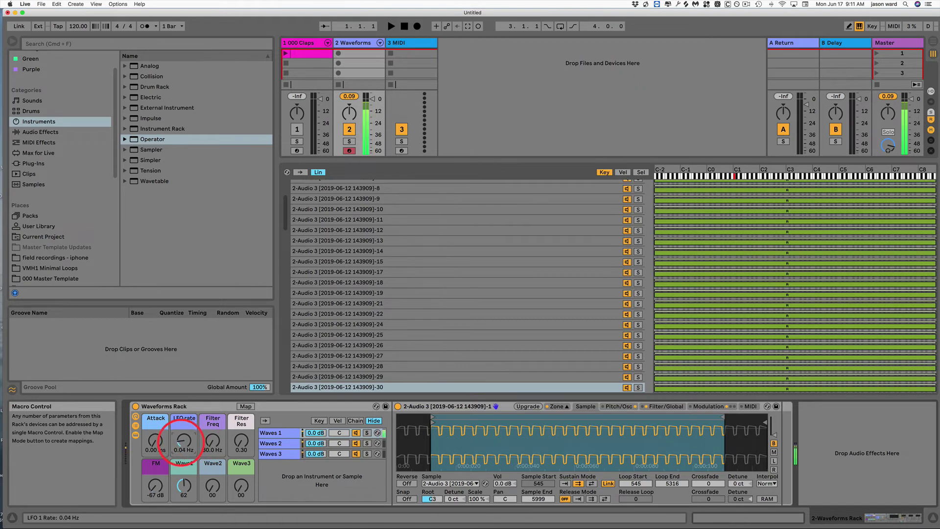
{"action": "left_click_drag", "start_coordinate": [181, 442], "coordinate": [181, 439]}
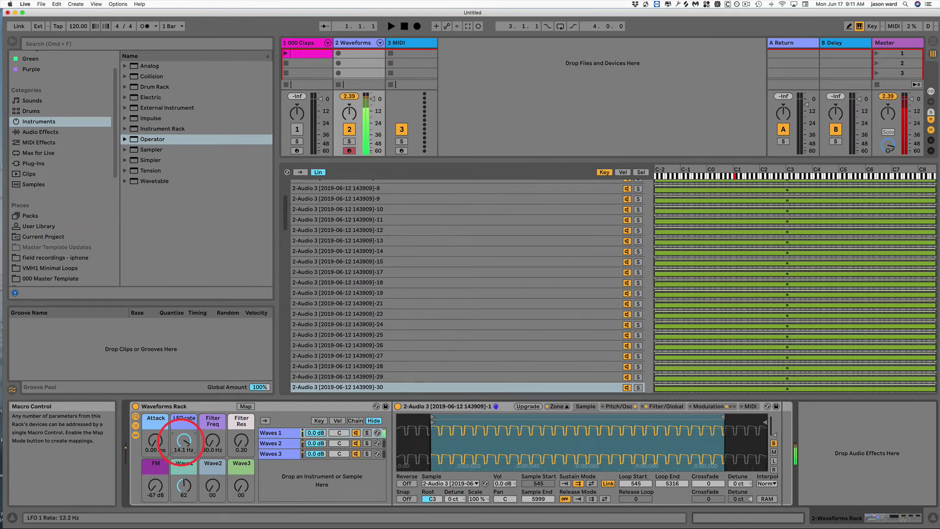
{"action": "left_click_drag", "start_coordinate": [182, 439], "coordinate": [242, 439]}
- Sweep the rack's filter macros while auditioning notes, settling Filter Freq at 74.6 Hz and Filter Res at 0.38
{"action": "left_click", "coordinate": [210, 446]}
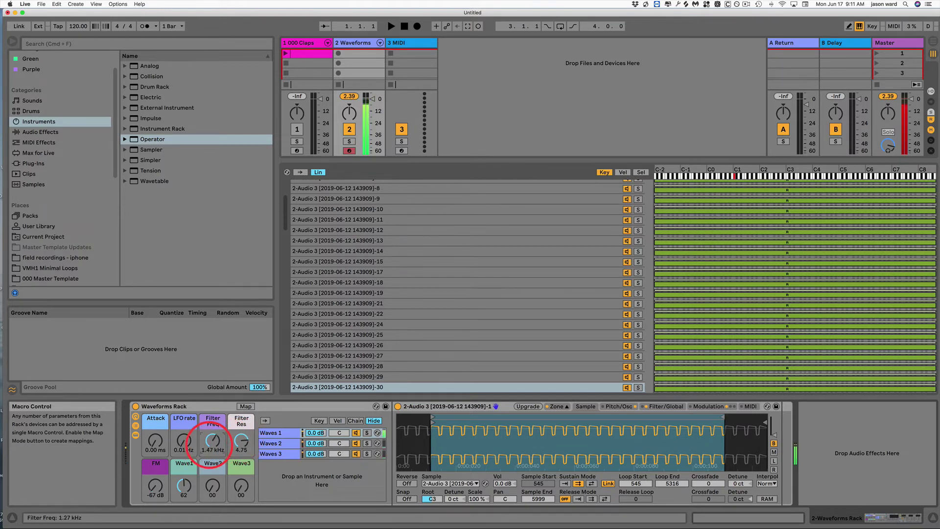
{"action": "left_click_drag", "start_coordinate": [212, 441], "coordinate": [242, 439]}
{"action": "left_click", "coordinate": [247, 443]}
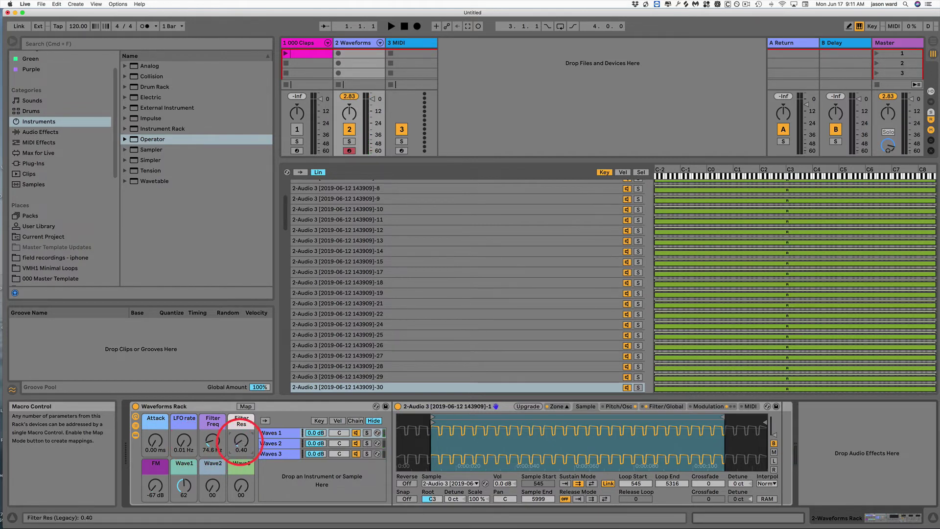
- Blend in the other two wave layers by setting the Wave2 macro to 41 and the Wave3 macro to 14
{"action": "left_click", "coordinate": [184, 486]}
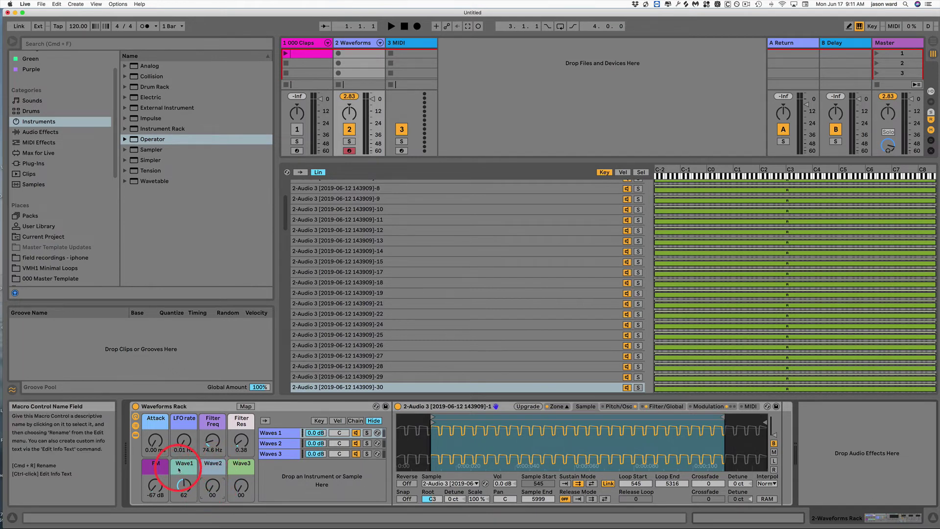
{"action": "left_click", "coordinate": [211, 488]}
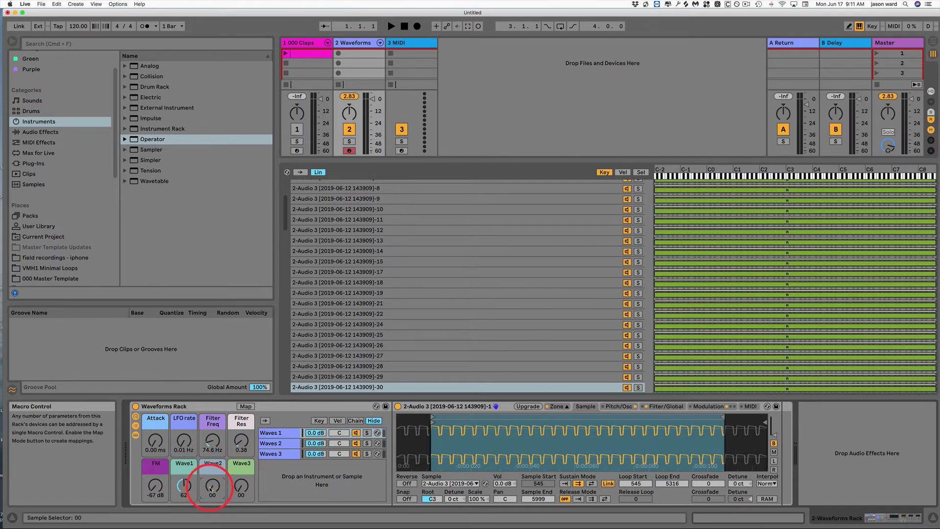
{"action": "left_click_drag", "start_coordinate": [211, 488], "coordinate": [211, 485]}
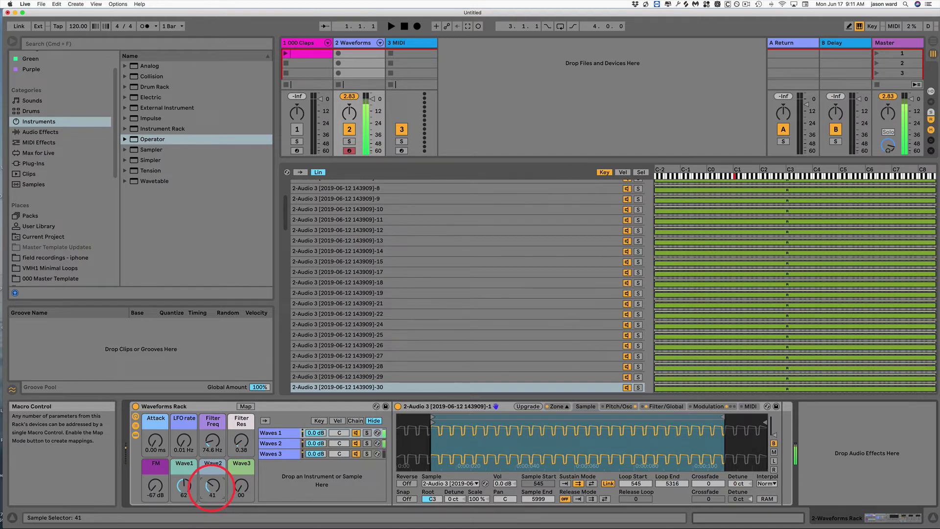
{"action": "left_click", "coordinate": [240, 488]}
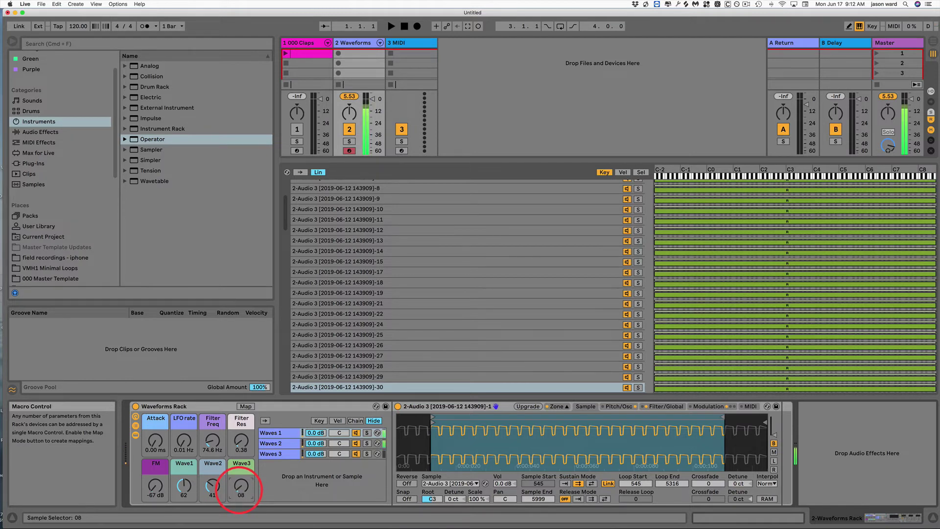
{"action": "left_click_drag", "start_coordinate": [239, 490], "coordinate": [239, 489]}
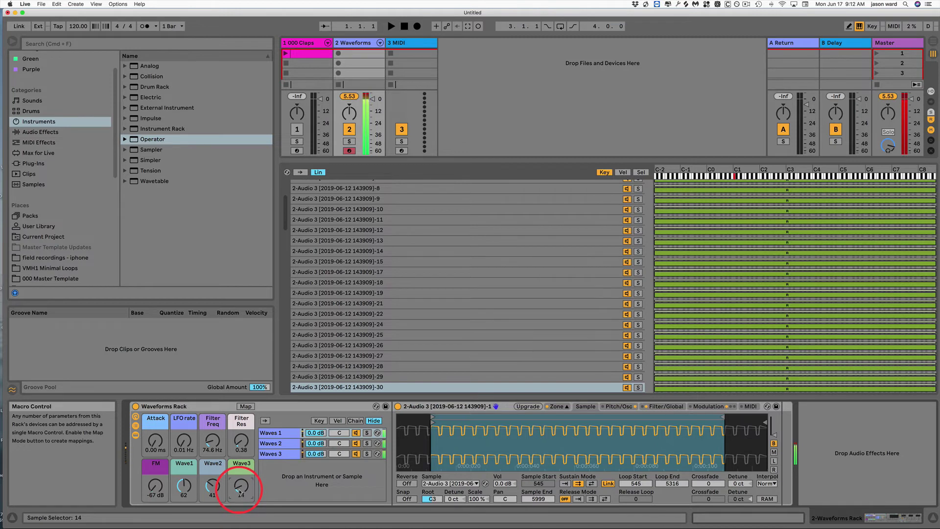
- Raise the Waveforms Rack's FM macro to -30 dB while auditioning low notes
{"action": "left_click", "coordinate": [155, 487]}
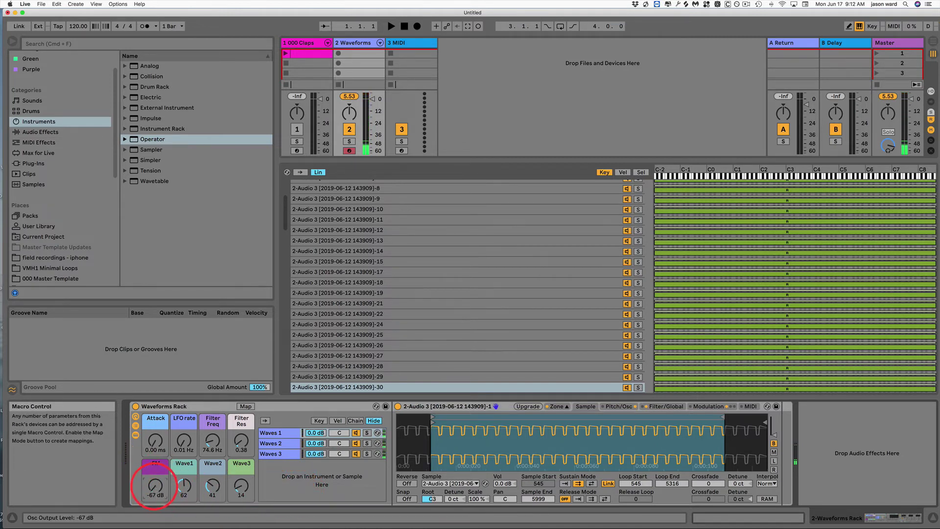
{"action": "left_click_drag", "start_coordinate": [153, 487], "coordinate": [154, 486]}
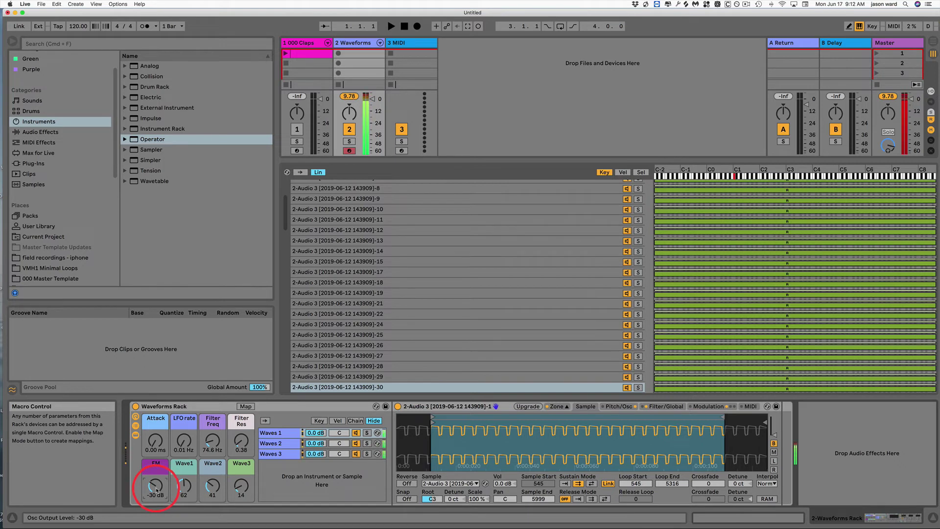
{"action": "key", "text": "z"}
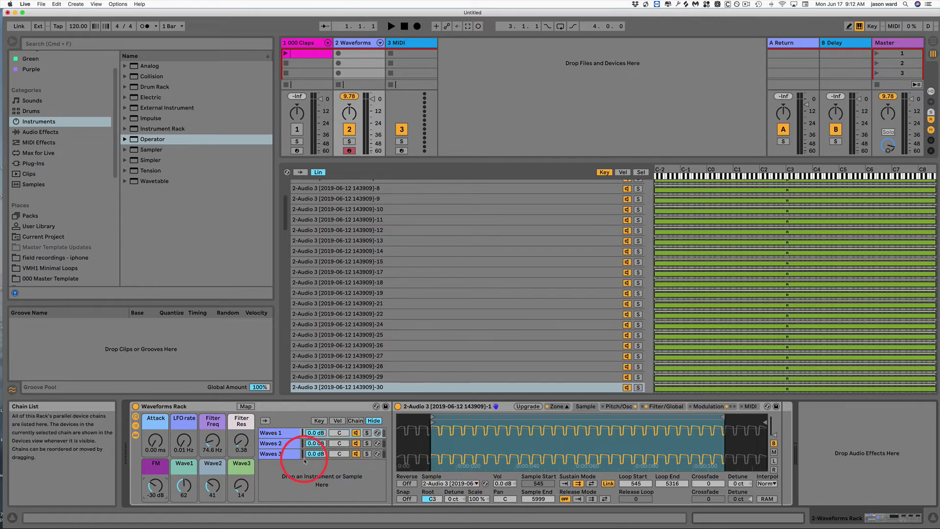
- Delete the Waveforms track and the empty MIDI track 3 from the set
{"action": "left_click", "coordinate": [191, 408]}
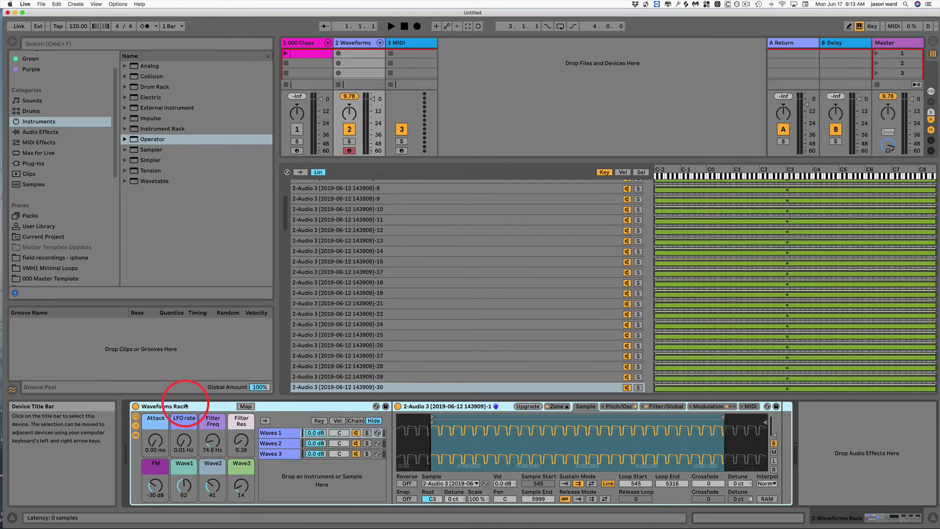
{"action": "left_click", "coordinate": [358, 42]}
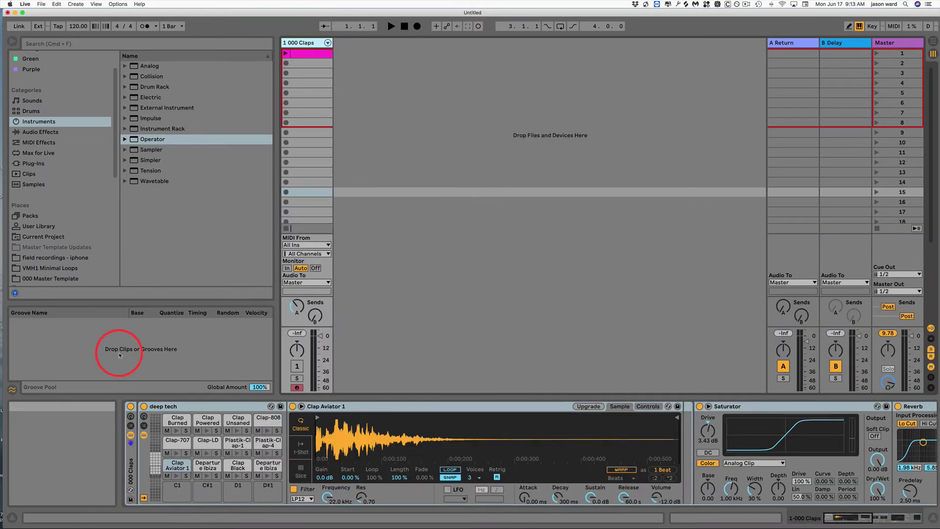
- Load Verb tester.als from the utilities folder of Master Template Updates as a new track beside 000 Claps
{"action": "scroll", "coordinate": [94, 256], "scroll_direction": "down", "scroll_amount": 10}
{"action": "left_click", "coordinate": [57, 270]}
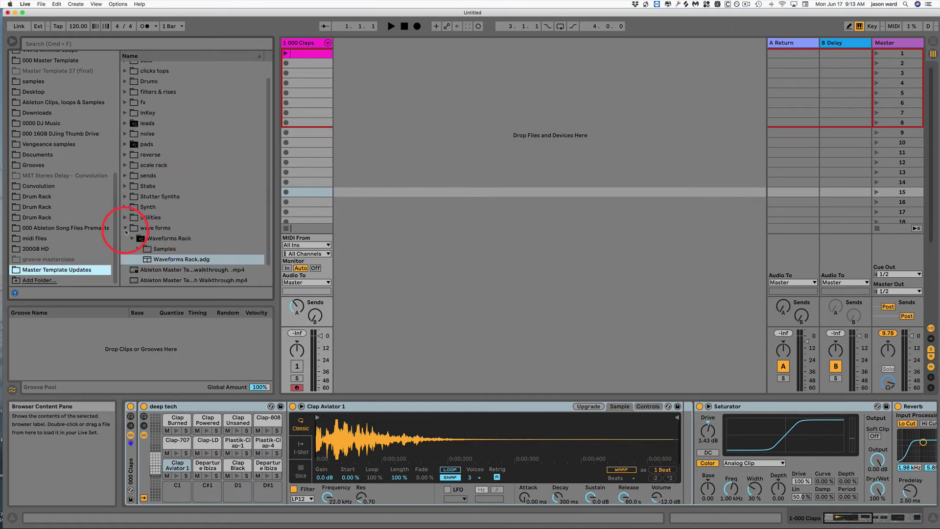
{"action": "left_click", "coordinate": [126, 229]}
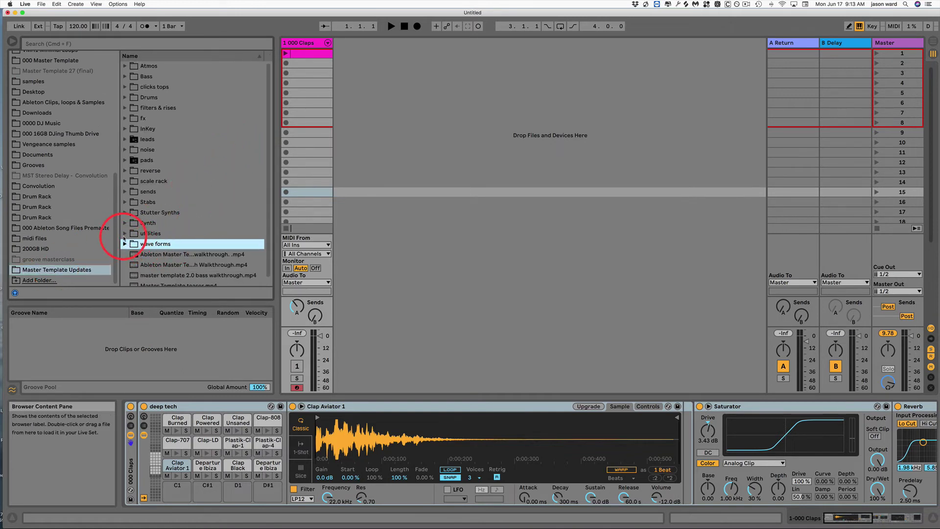
{"action": "left_click", "coordinate": [126, 233]}
{"action": "scroll", "coordinate": [210, 199], "scroll_direction": "down", "scroll_amount": 1}
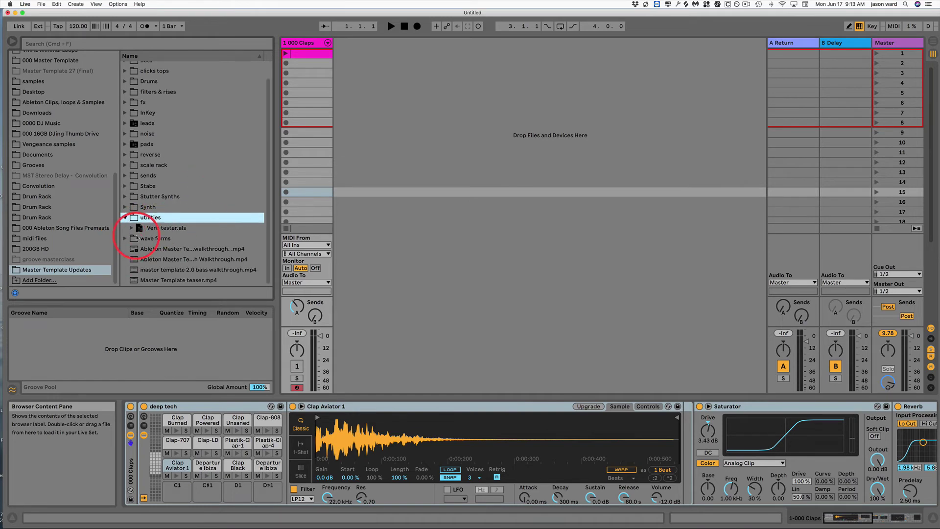
{"action": "left_click_drag", "start_coordinate": [142, 228], "coordinate": [373, 55]}
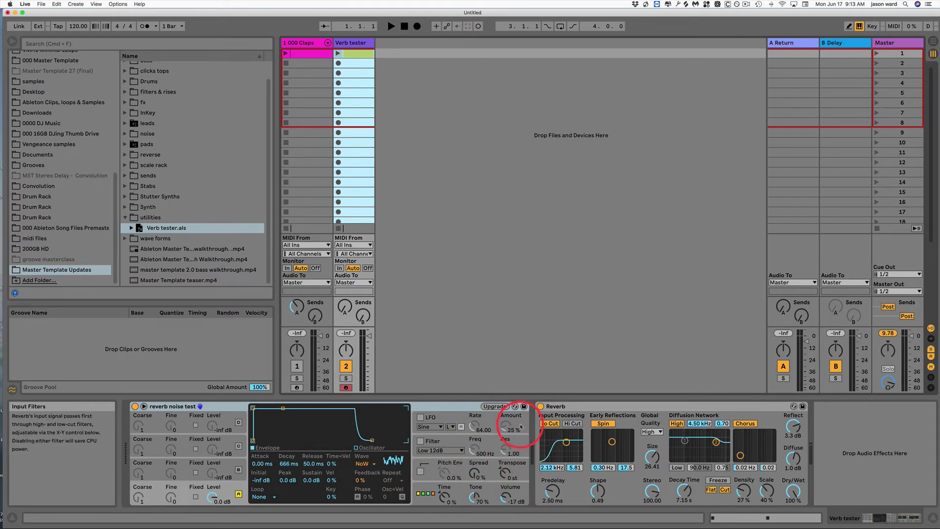
- Lower the Reflect level of the Verb tester's Reverb to -15 dB while triggering the noise burst
{"action": "left_click", "coordinate": [594, 409]}
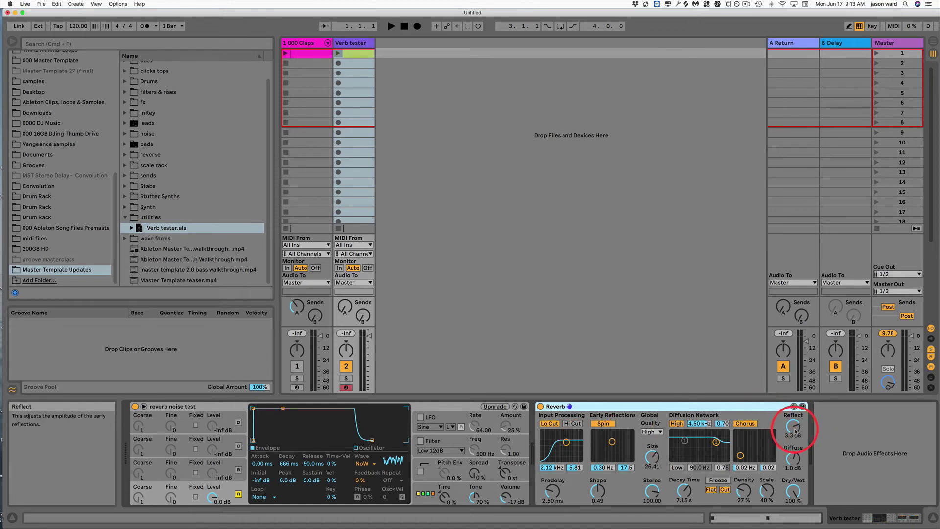
{"action": "key", "text": "a"}
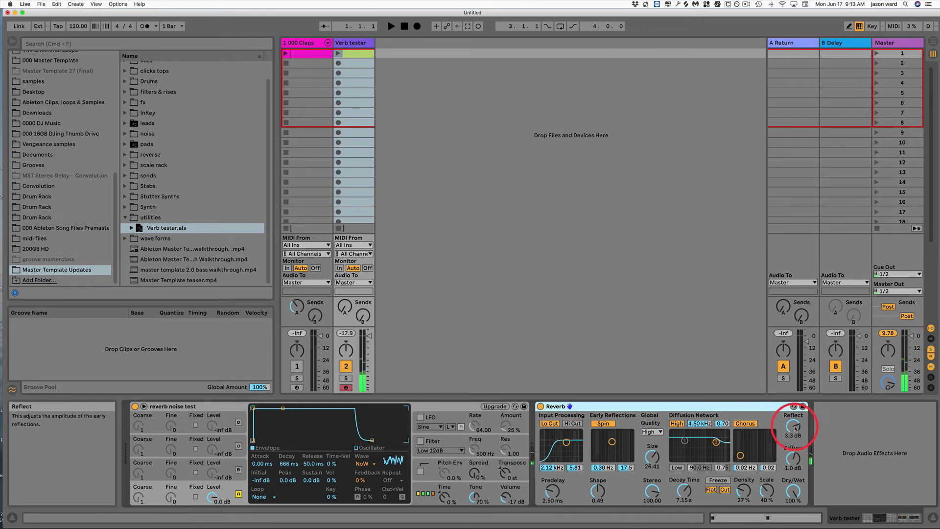
{"action": "left_click_drag", "start_coordinate": [796, 427], "coordinate": [796, 431]}
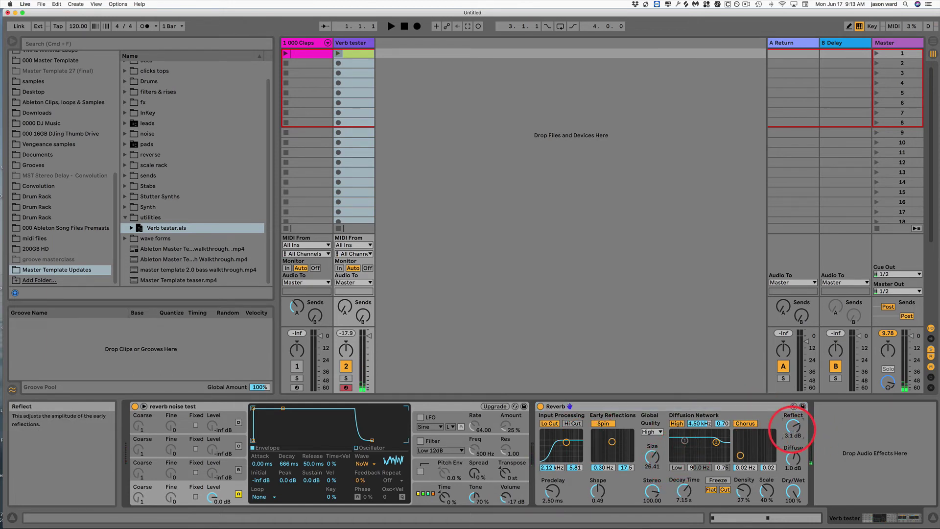
{"action": "key", "text": "a"}
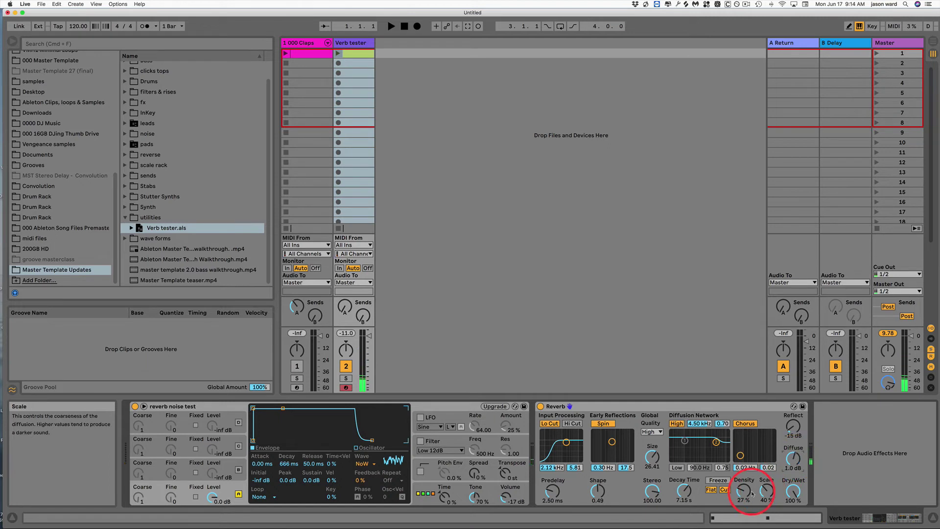
- Set the Reverb's Density to 24 %, Size to about 3.29 after trying larger and smaller rooms, and Quality to Eco
{"action": "left_click_drag", "start_coordinate": [745, 490], "coordinate": [745, 489]}
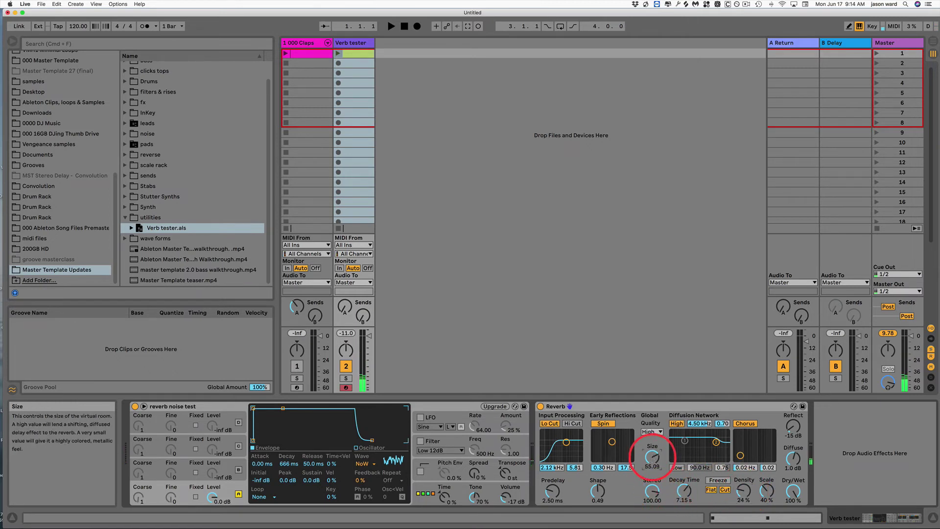
{"action": "left_click_drag", "start_coordinate": [653, 459], "coordinate": [653, 458]}
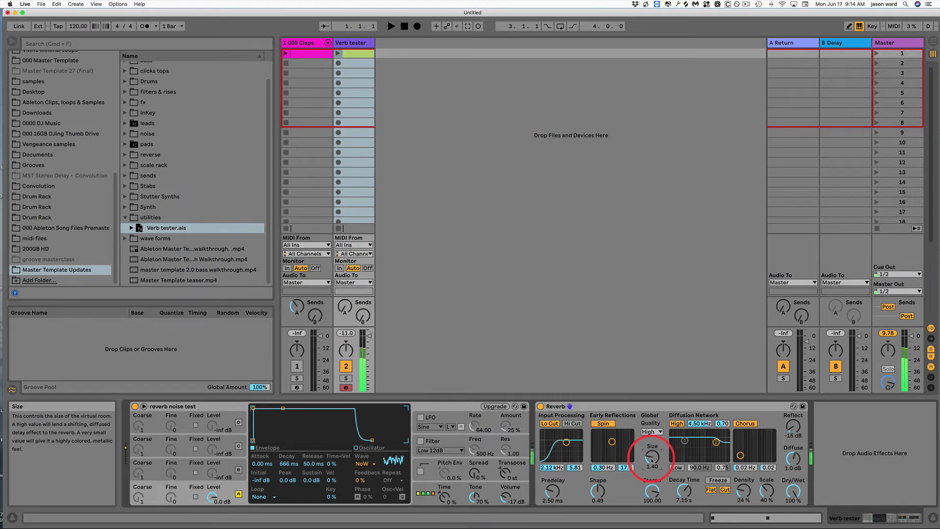
{"action": "left_click_drag", "start_coordinate": [652, 458], "coordinate": [651, 455]}
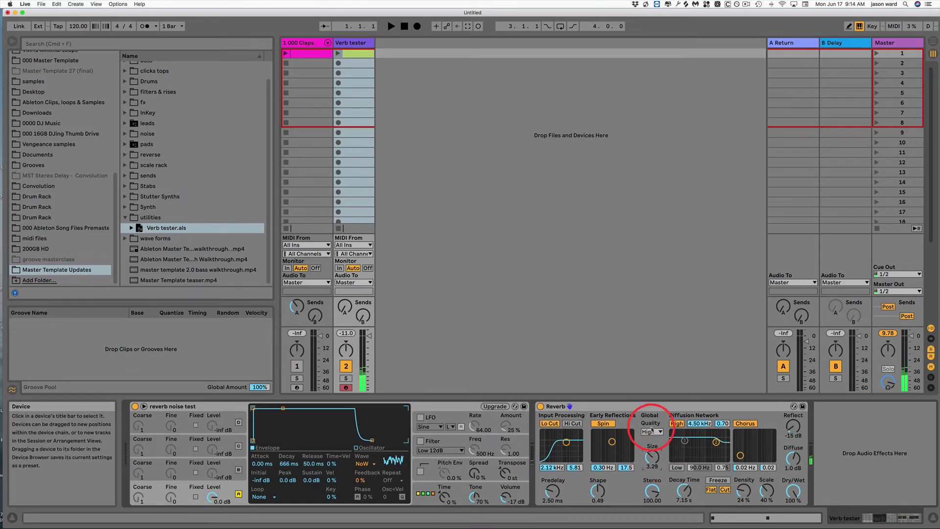
{"action": "left_click", "coordinate": [653, 432]}
{"action": "left_click", "coordinate": [652, 440]}
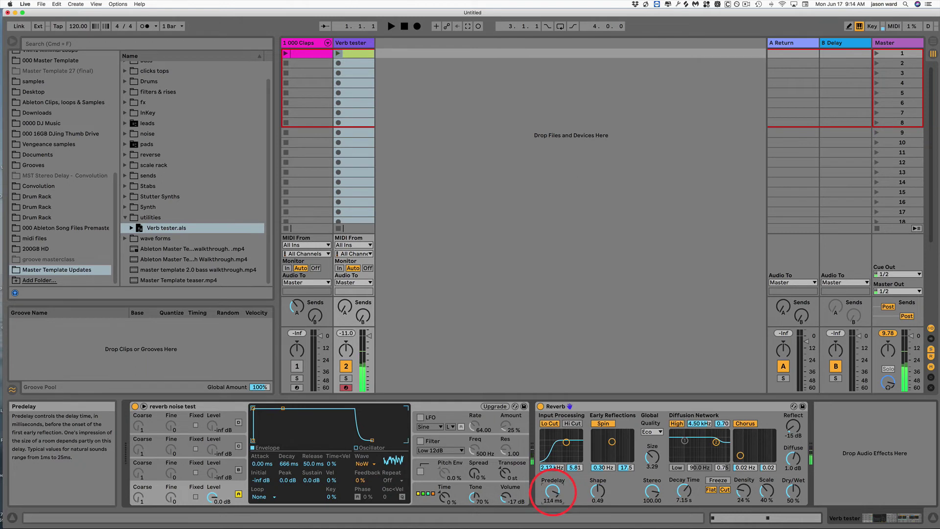
- Set the Predelay of the Verb tester's Reverb to 13.6 ms
{"action": "mouse_move", "coordinate": [553, 492]}
{"action": "left_mouse_down"}
{"action": "mouse_move", "coordinate": [553, 510]}
{"action": "mouse_move", "coordinate": [553, 496]}
{"action": "left_mouse_up"}
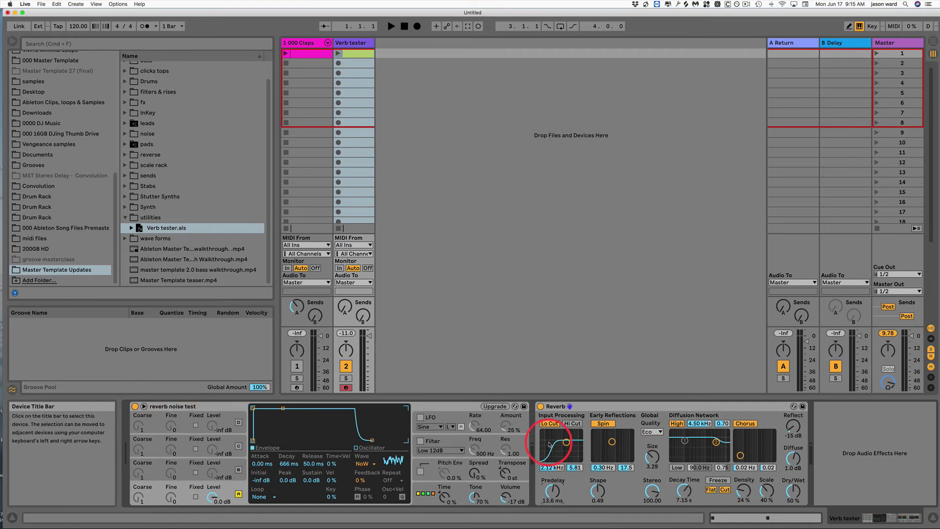
{"action": "left_click", "coordinate": [631, 409]}
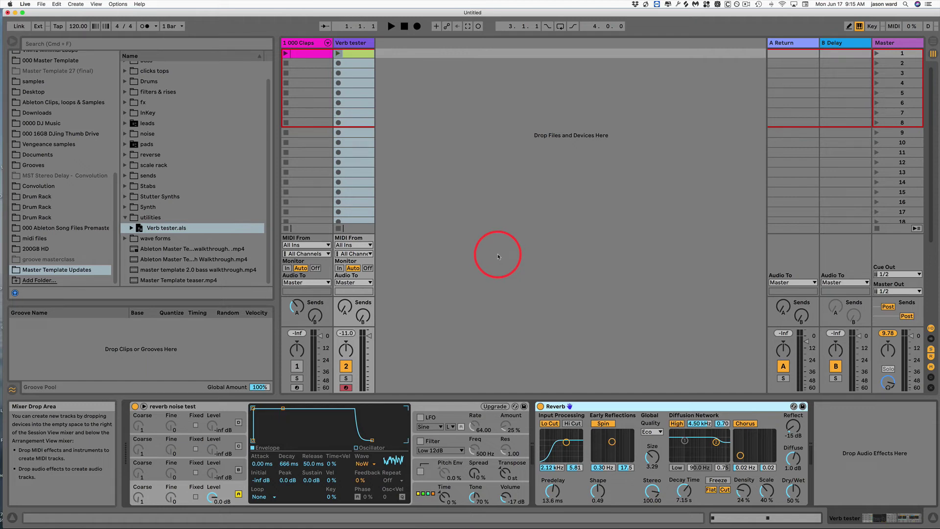
- Delete the Verb tester track from the set and collapse the utilities folder in the browser
{"action": "left_click", "coordinate": [356, 43]}
{"action": "key", "text": "Delete"}
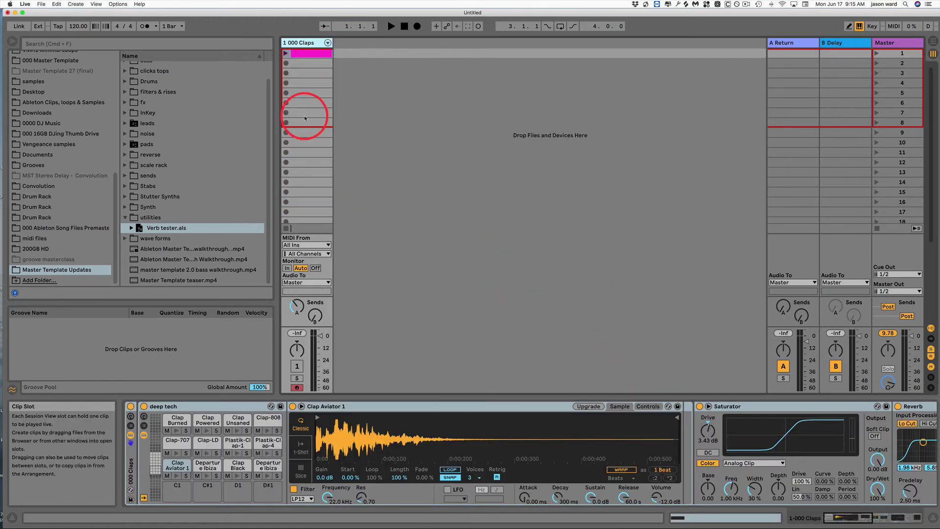
{"action": "left_click", "coordinate": [126, 217]}
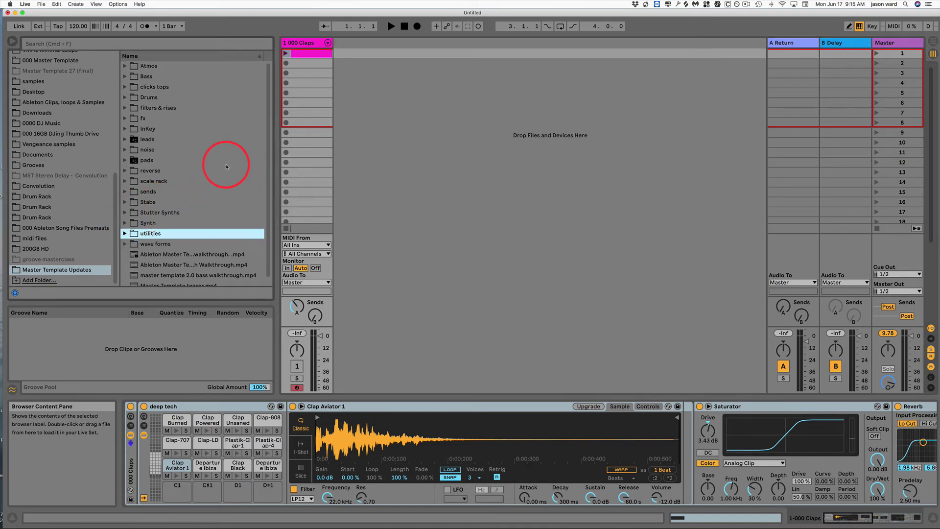
- Load Scale Rack.adg from the scale rack folder as a new MIDI track beside 000 Claps
{"action": "left_click", "coordinate": [125, 181]}
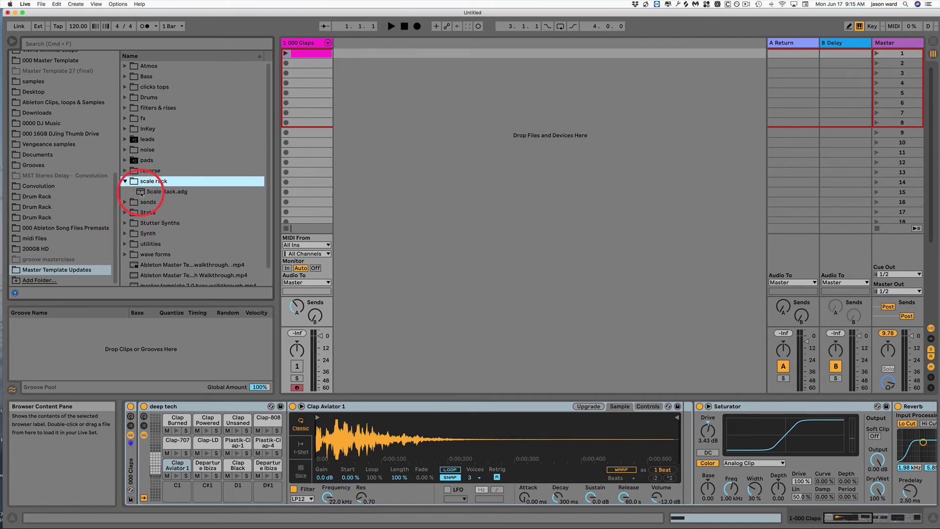
{"action": "left_click", "coordinate": [141, 194]}
{"action": "left_click_drag", "start_coordinate": [141, 193], "coordinate": [360, 52]}
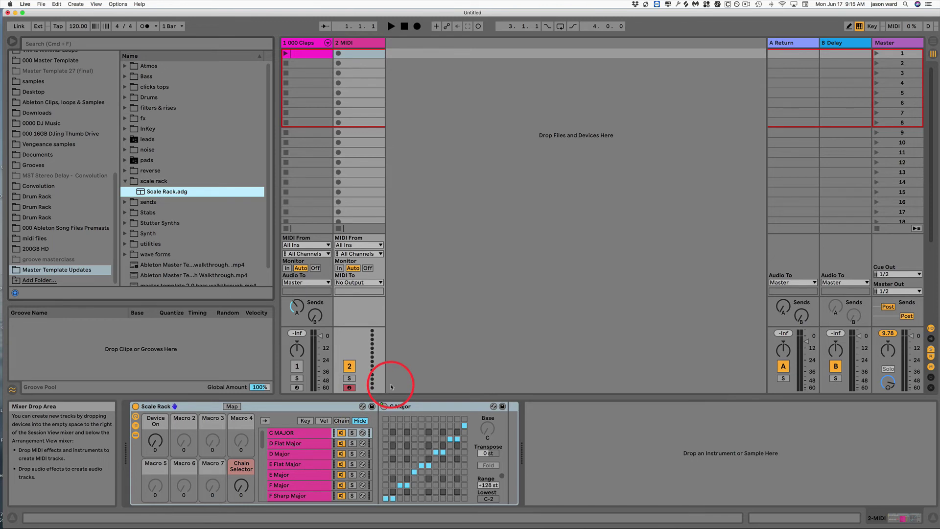
- Show the Scale Rack's chain zones and sweep the Chain Selector macro through several keys, ending at 2 for C Major
{"action": "left_click", "coordinate": [240, 486]}
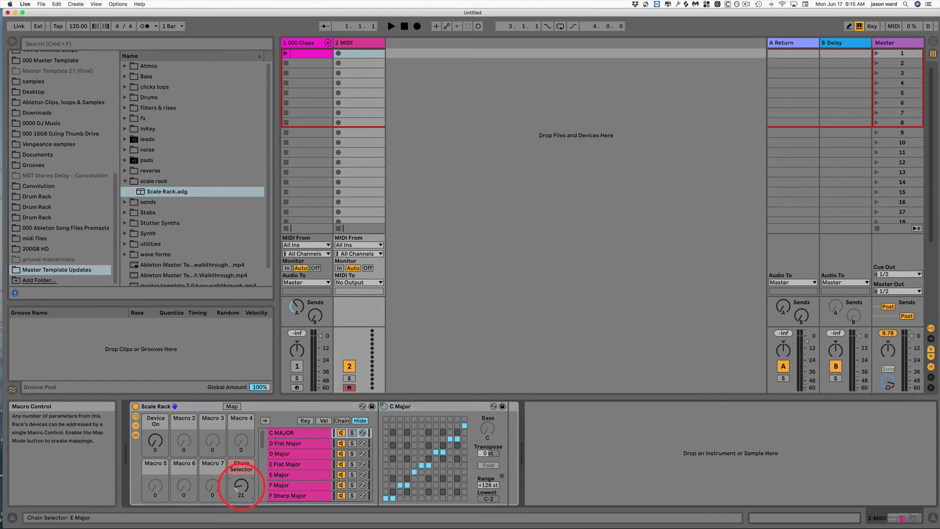
{"action": "left_click_drag", "start_coordinate": [240, 486], "coordinate": [240, 497]}
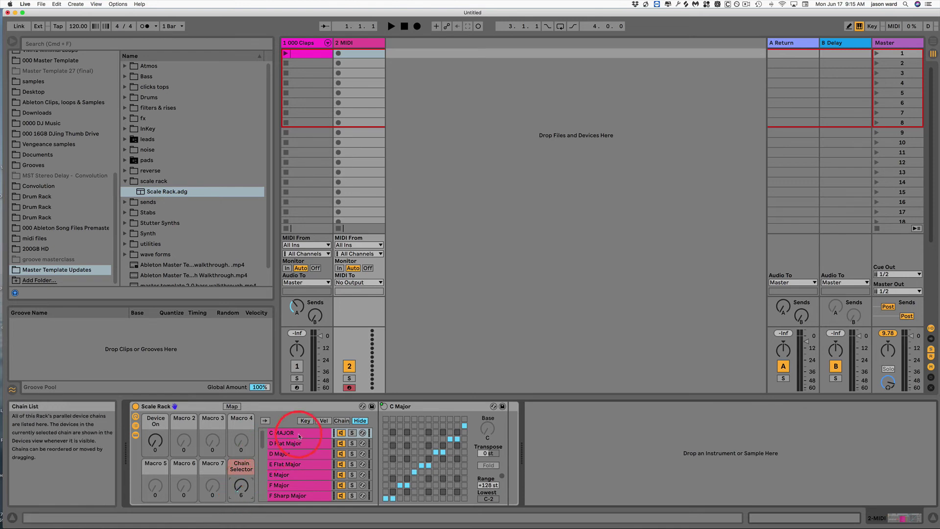
{"action": "left_click", "coordinate": [341, 421]}
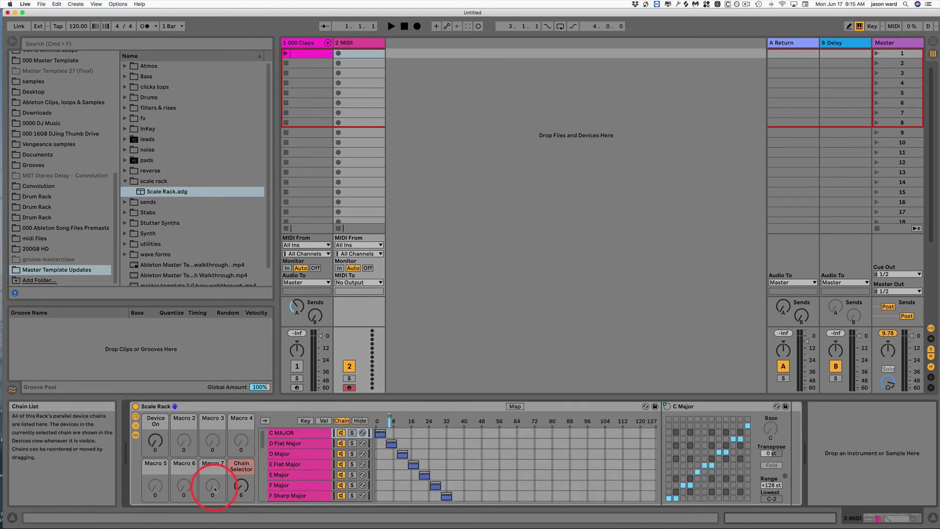
{"action": "left_click_drag", "start_coordinate": [240, 488], "coordinate": [270, 481]}
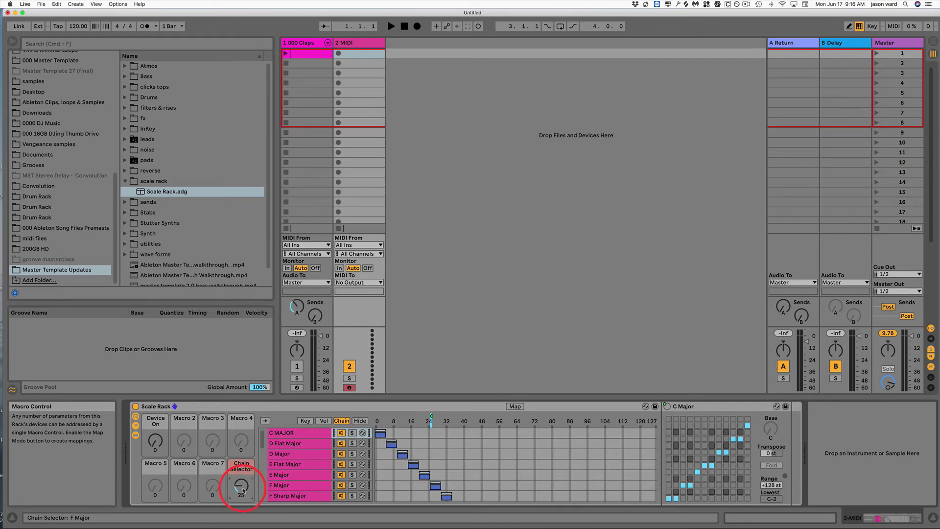
{"action": "left_click", "coordinate": [204, 407]}
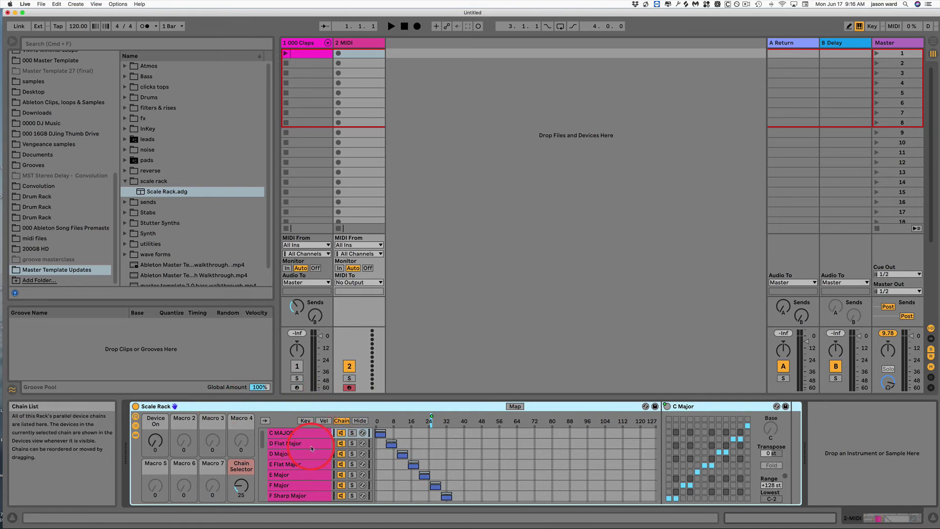
{"action": "left_click_drag", "start_coordinate": [239, 484], "coordinate": [240, 487]}
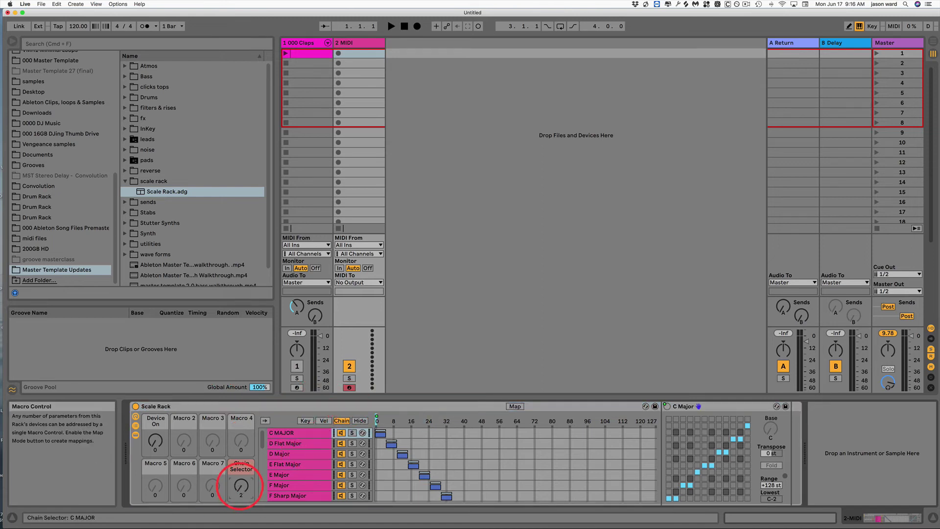
- Delete the Scale Rack from the MIDI track and collapse the scale rack folder in the browser
{"action": "left_click", "coordinate": [218, 409]}
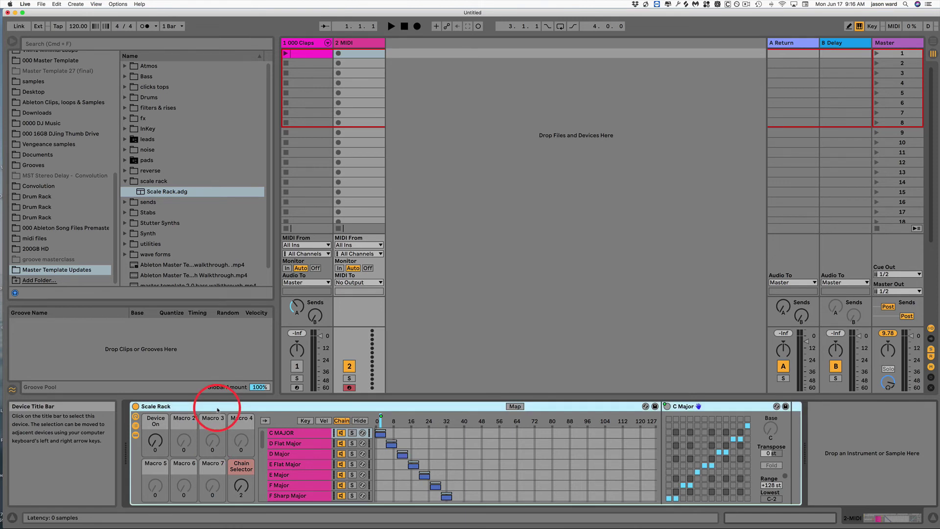
{"action": "key", "text": "Delete"}
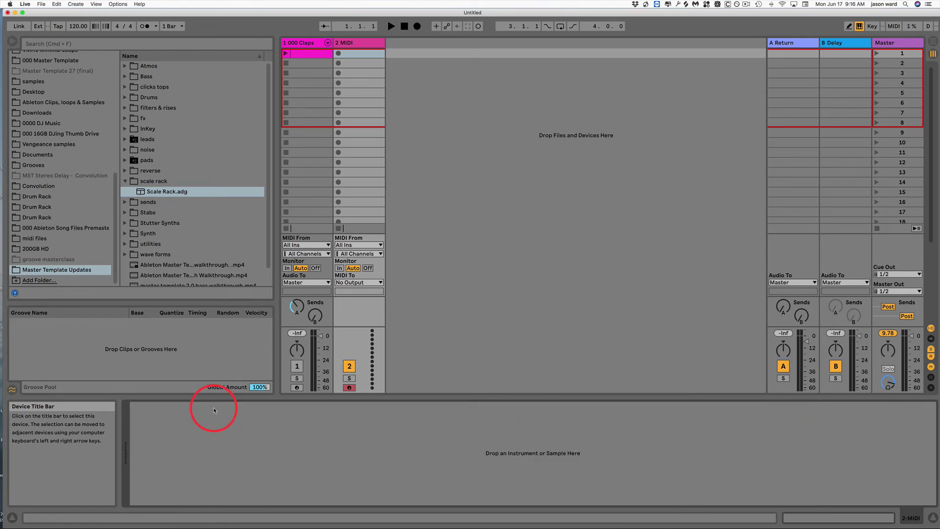
{"action": "left_click", "coordinate": [125, 181]}
- Load dub feedback return.adg from the sends folder onto return track A
{"action": "left_click", "coordinate": [125, 192]}
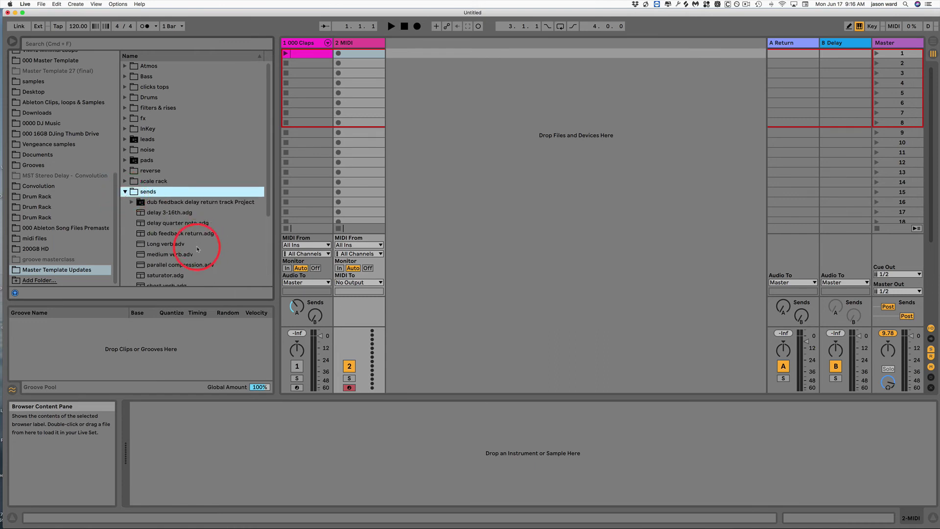
{"action": "scroll", "coordinate": [223, 235], "scroll_direction": "down", "scroll_amount": 4}
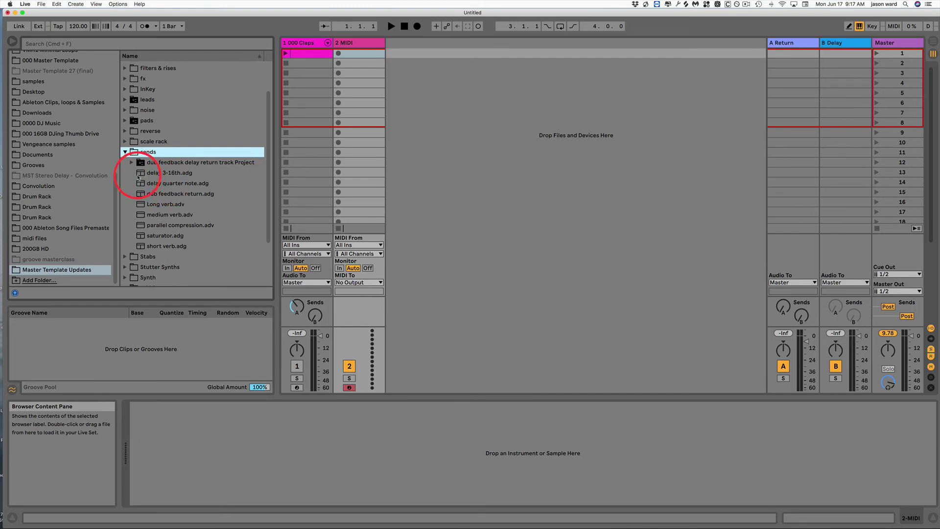
{"action": "double_click", "coordinate": [299, 305]}
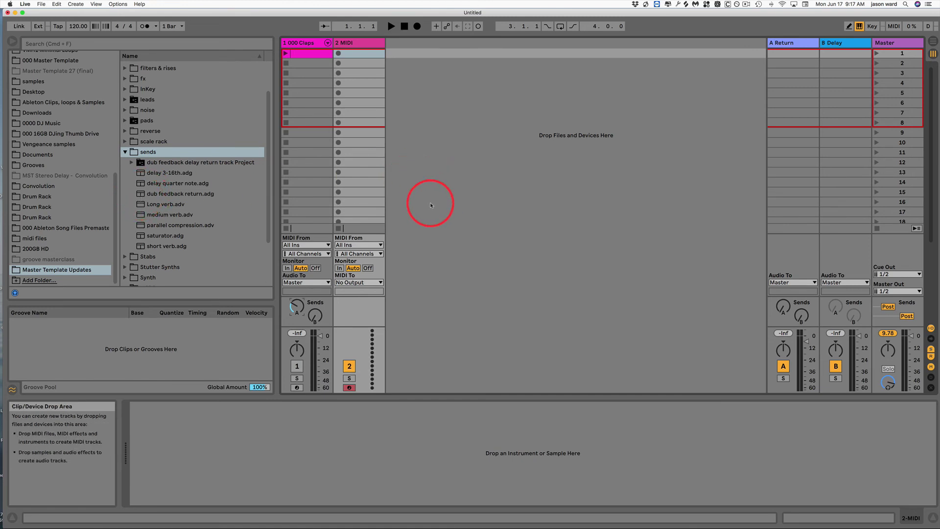
{"action": "left_click", "coordinate": [786, 43]}
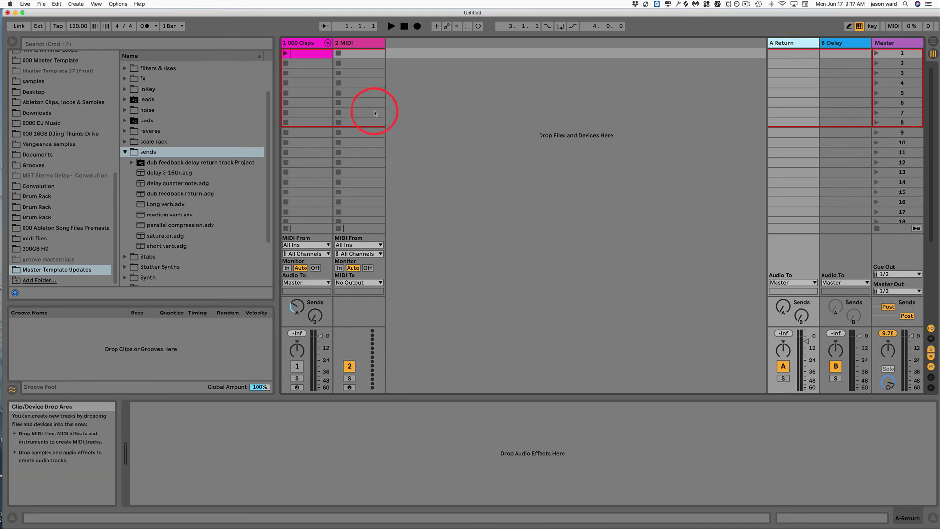
{"action": "left_click_drag", "start_coordinate": [151, 196], "coordinate": [266, 456]}
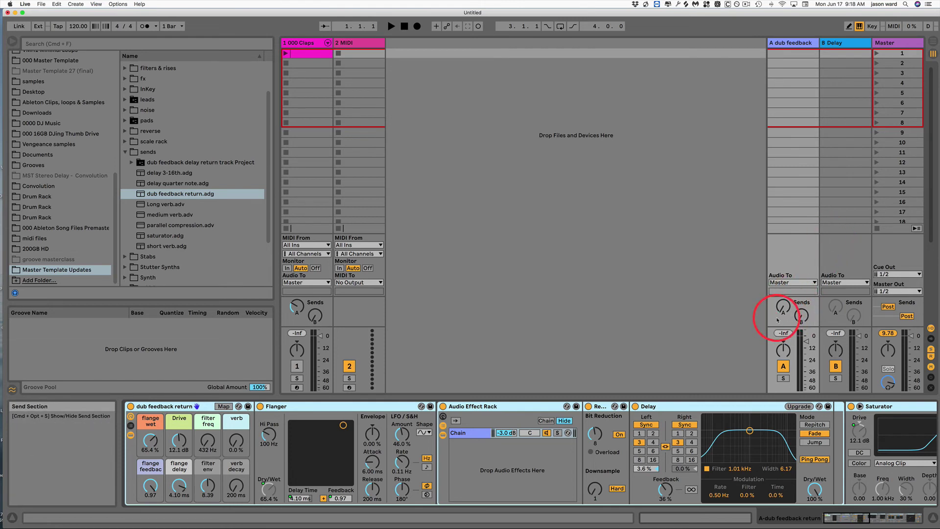
- Raise return track A's own send A so the dub feedback return feeds back into itself
{"action": "left_click", "coordinate": [835, 307], "text": "ctrl"}
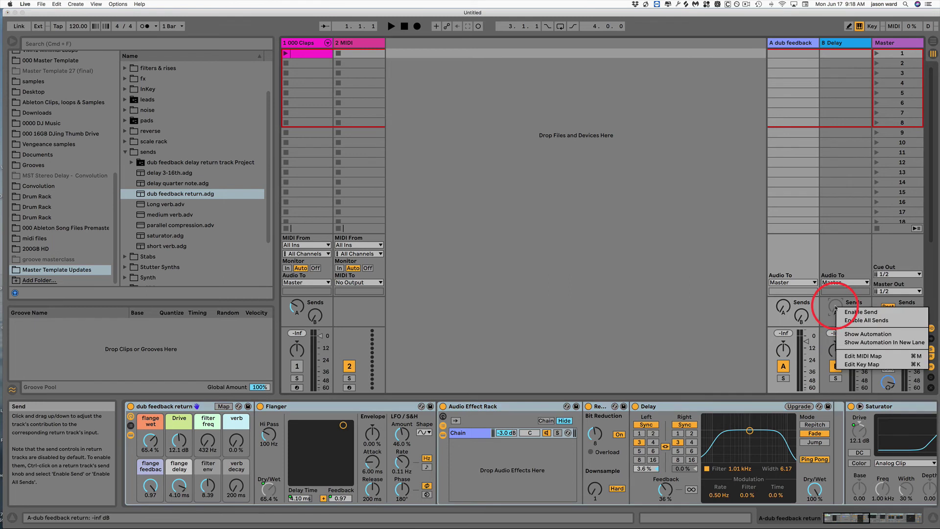
{"action": "left_click", "coordinate": [838, 320]}
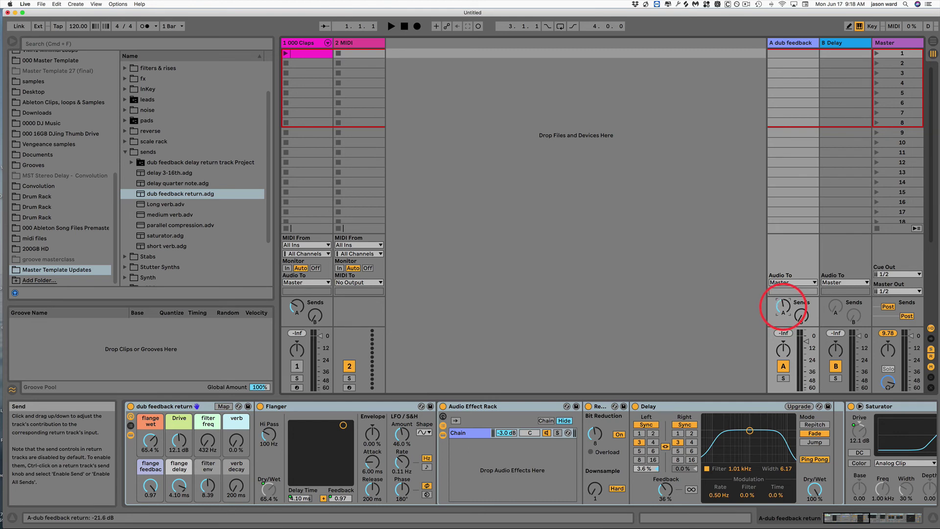
{"action": "left_click_drag", "start_coordinate": [783, 307], "coordinate": [784, 304]}
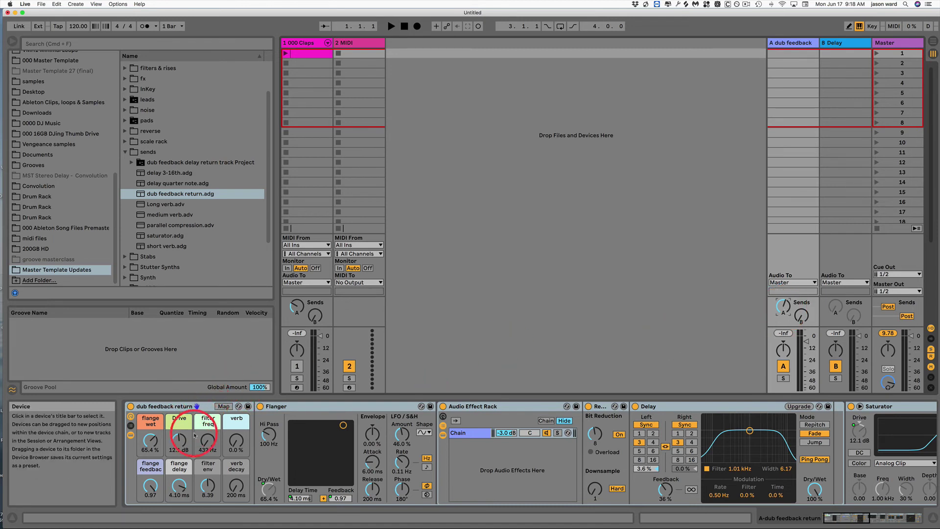
- Launch the 000 Claps clip and activate its track to feed the dub feedback return
{"action": "left_click", "coordinate": [286, 54]}
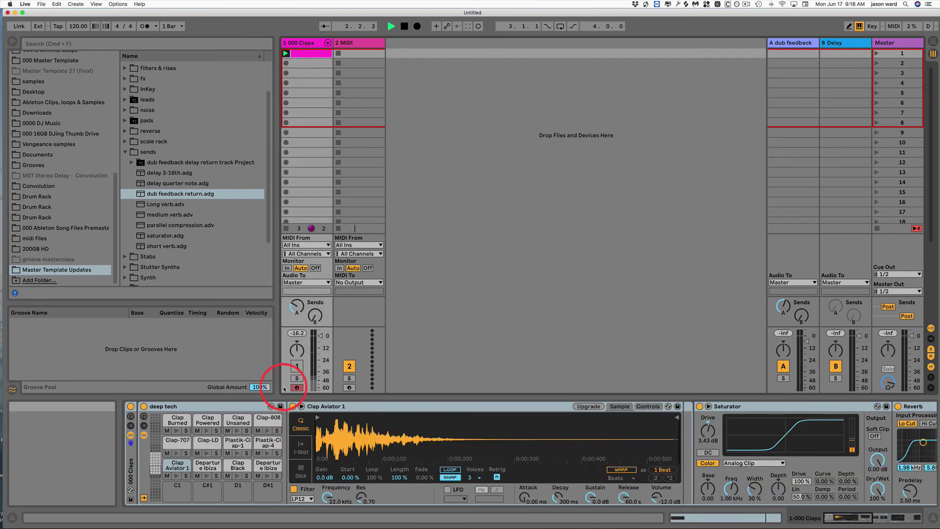
{"action": "left_click", "coordinate": [297, 367]}
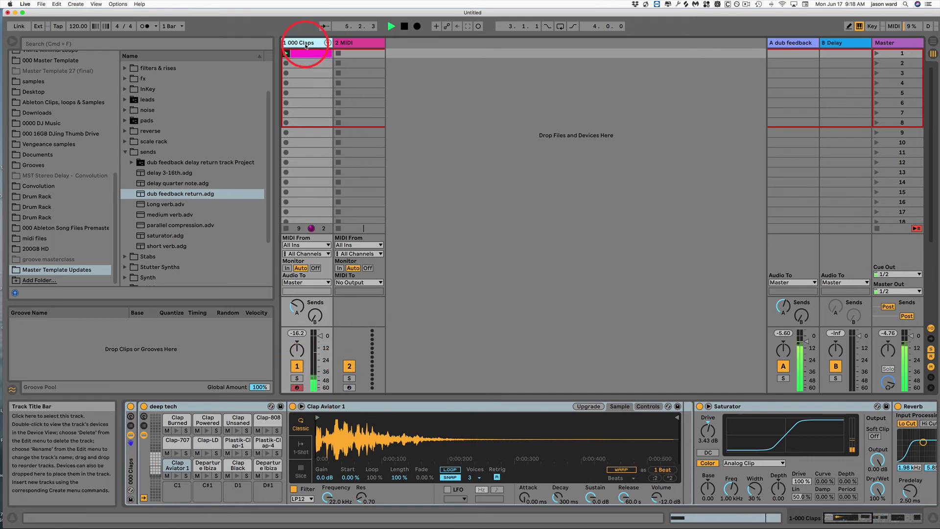
- Set the dub feedback return's filter freq macro to 1.15 kHz and its verb macro to 22 %
{"action": "left_click", "coordinate": [795, 45]}
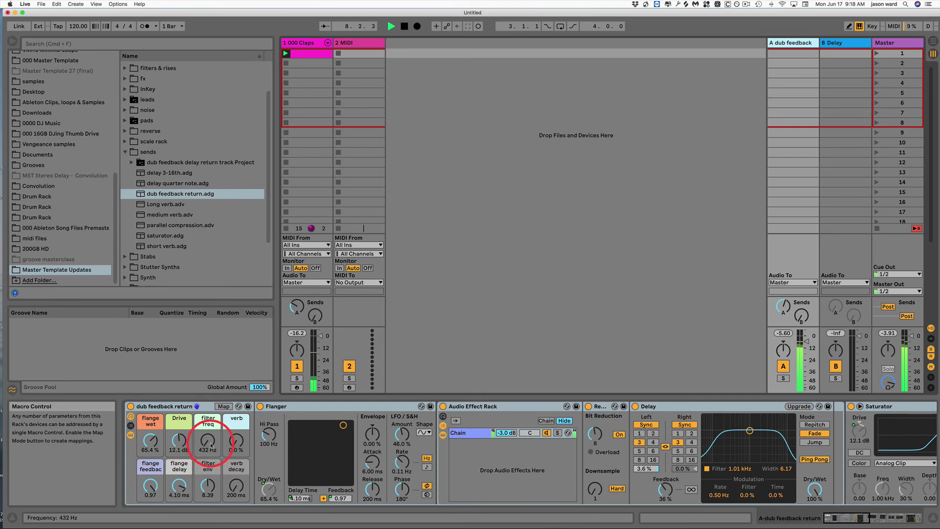
{"action": "left_click_drag", "start_coordinate": [211, 445], "coordinate": [209, 439]}
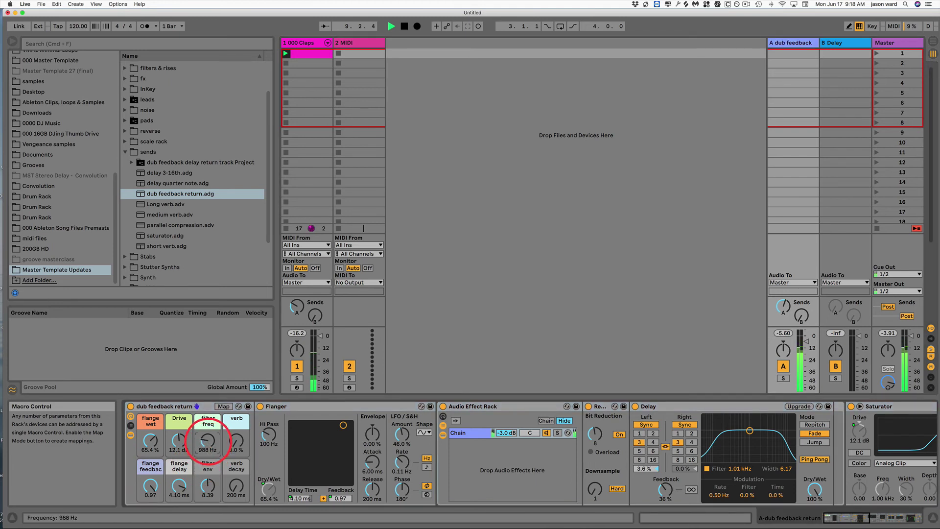
{"action": "left_click_drag", "start_coordinate": [208, 441], "coordinate": [207, 439]}
{"action": "left_click_drag", "start_coordinate": [233, 440], "coordinate": [236, 443]}
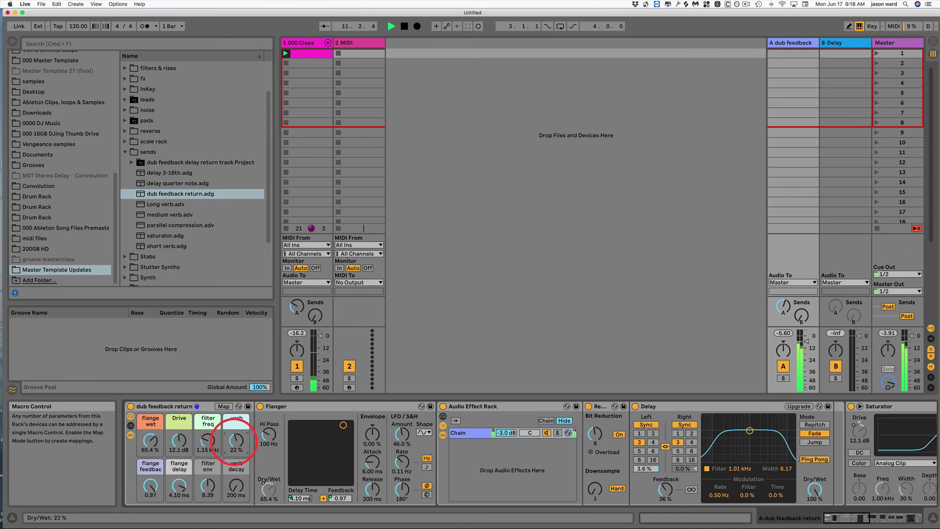
{"action": "left_click_drag", "start_coordinate": [236, 440], "coordinate": [236, 438]}
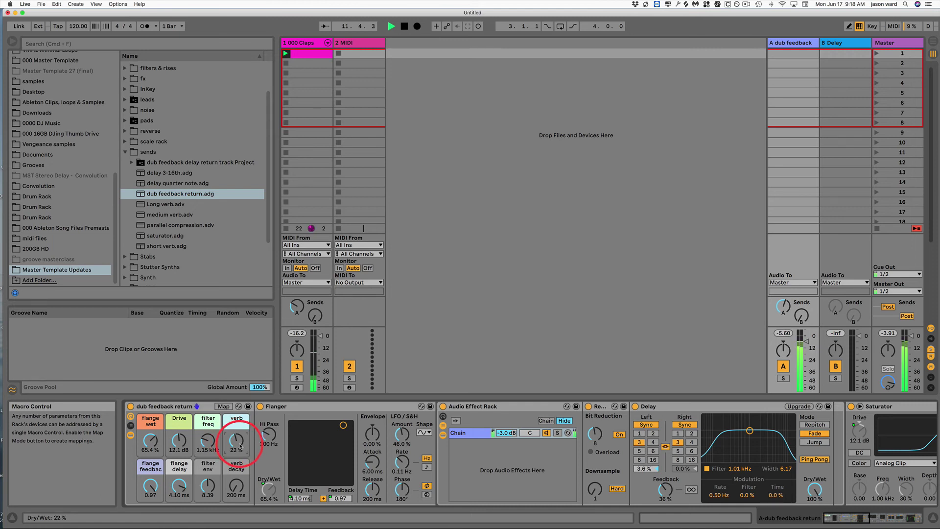
- With the 000 Claps clip stopped, set the return's Drive macro to 12.7 dB and flange delay to 0.52 ms
{"action": "left_click", "coordinate": [286, 228]}
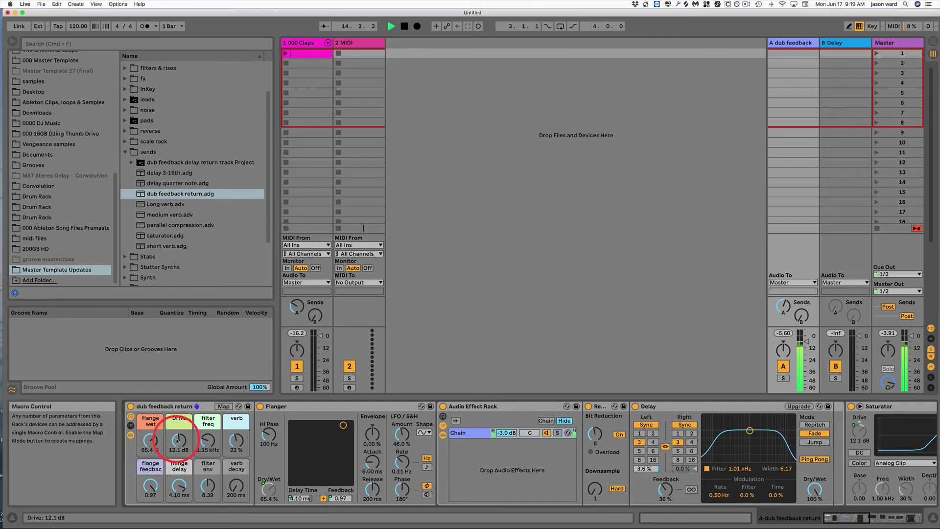
{"action": "left_click_drag", "start_coordinate": [179, 436], "coordinate": [179, 436]}
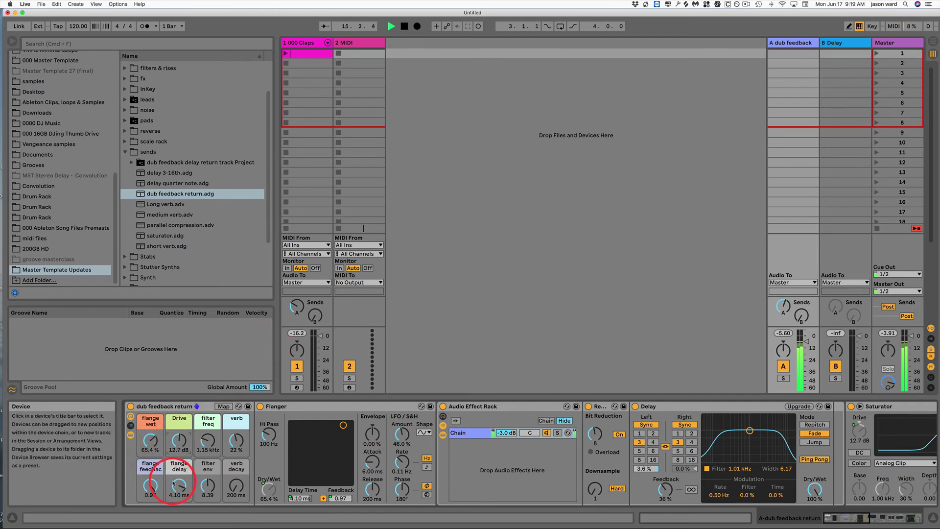
{"action": "left_click_drag", "start_coordinate": [175, 486], "coordinate": [179, 487]}
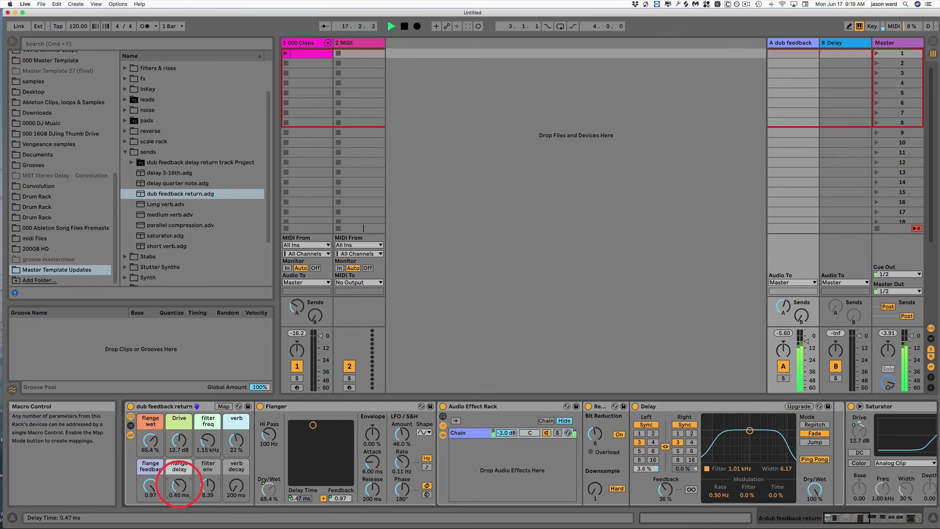
{"action": "left_click_drag", "start_coordinate": [179, 486], "coordinate": [179, 484]}
- Shape the feedback tail with the return's macros: verb 50 %, filter freq 1.43 kHz, flange delay 3.03 ms and flange wet 77.2 %
{"action": "left_click_drag", "start_coordinate": [235, 441], "coordinate": [236, 439]}
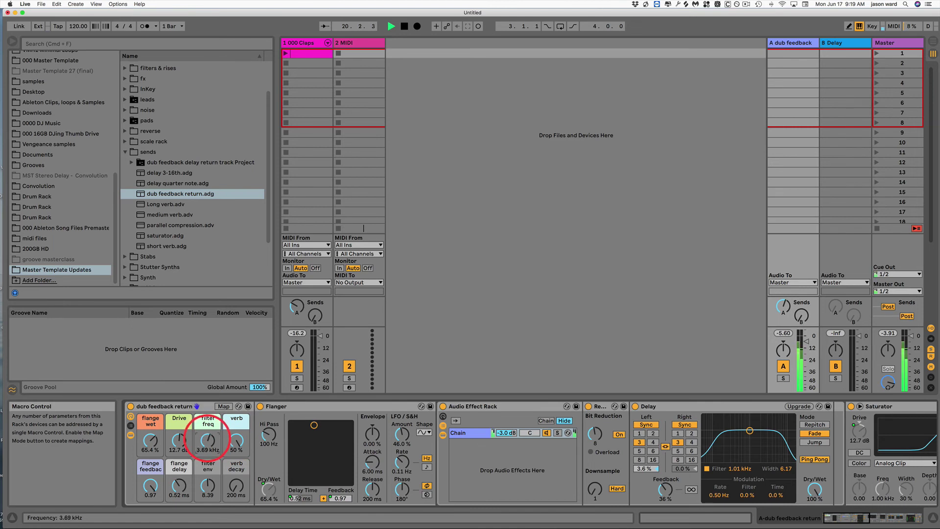
{"action": "left_click_drag", "start_coordinate": [208, 439], "coordinate": [186, 448]}
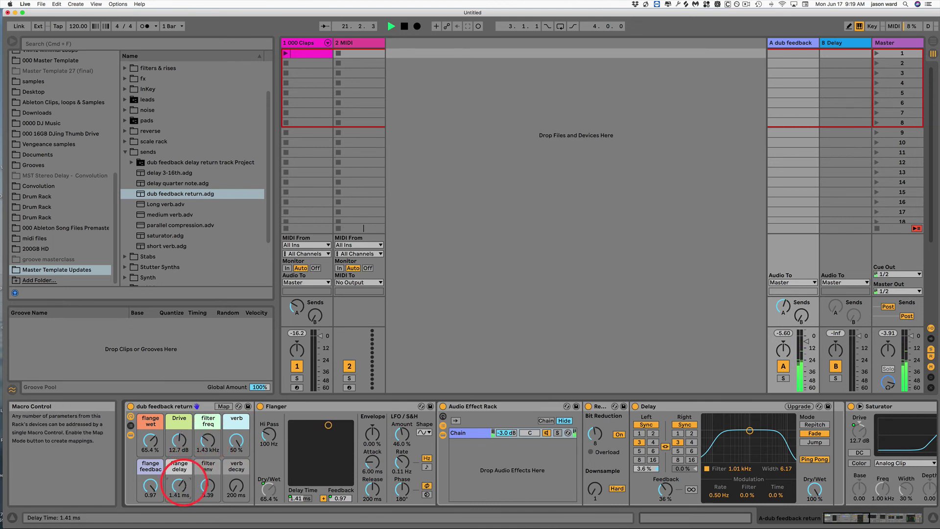
{"action": "left_click_drag", "start_coordinate": [180, 484], "coordinate": [178, 482]}
{"action": "left_click_drag", "start_coordinate": [150, 437], "coordinate": [150, 438]}
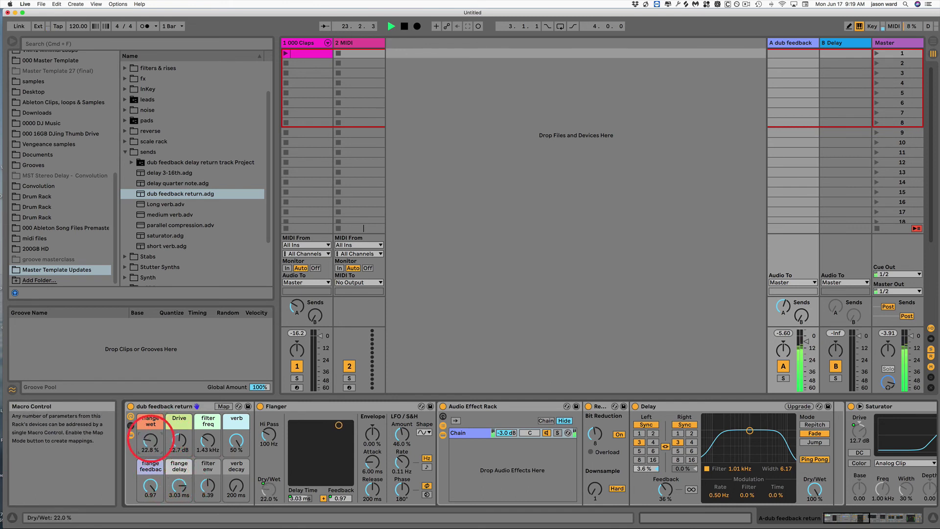
{"action": "left_click_drag", "start_coordinate": [150, 440], "coordinate": [150, 435]}
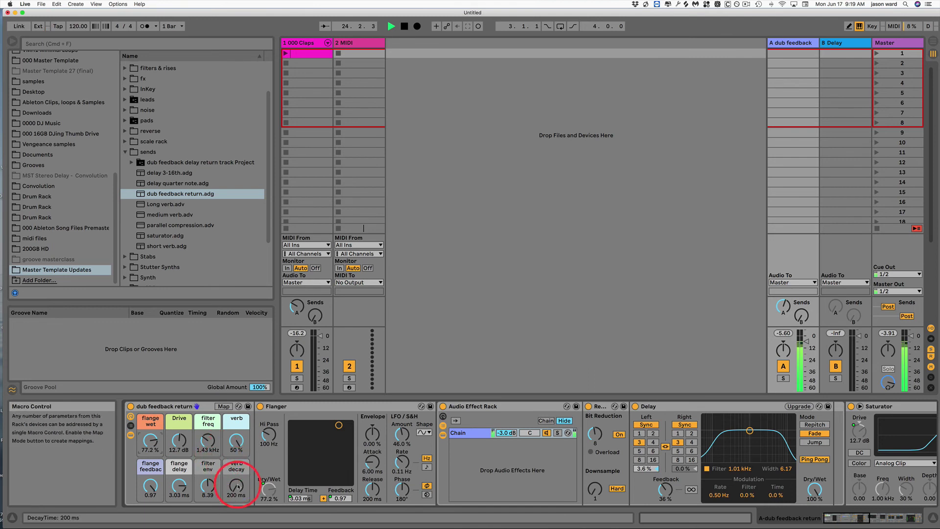
- Set the dub feedback return's macros to verb decay 4.05 s, verb 27 %, filter freq 2.00 kHz and filter env -5.98
{"action": "left_click_drag", "start_coordinate": [235, 489], "coordinate": [236, 484]}
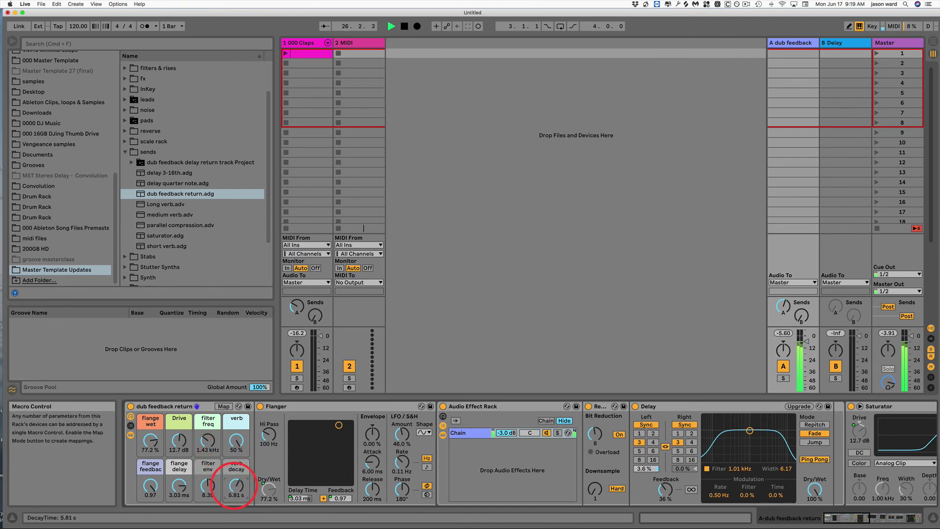
{"action": "left_click_drag", "start_coordinate": [234, 486], "coordinate": [235, 481]}
{"action": "left_click_drag", "start_coordinate": [234, 438], "coordinate": [207, 437]}
{"action": "left_click_drag", "start_coordinate": [209, 482], "coordinate": [179, 487]}
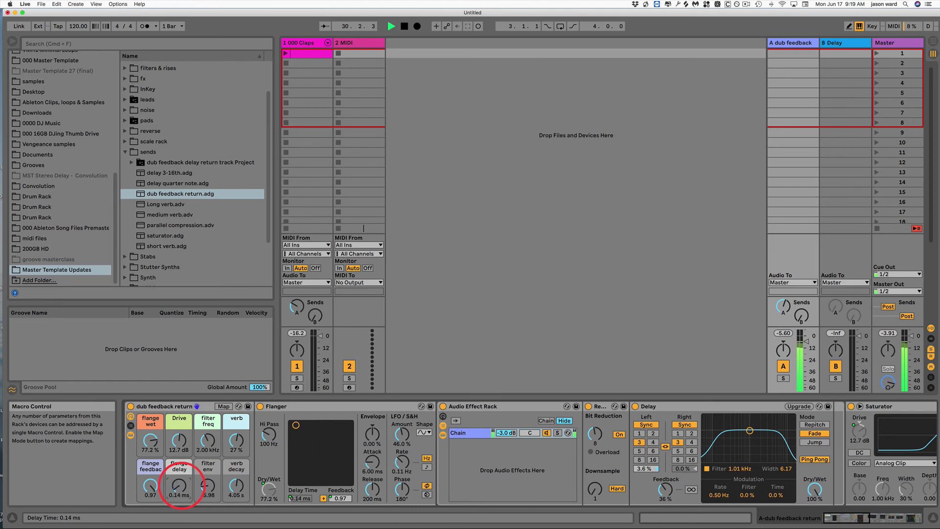
- Set the dub feedback return's flange delay macro to 1.36 ms and its flange wet macro to 100 %
{"action": "left_click_drag", "start_coordinate": [179, 486], "coordinate": [179, 481]}
{"action": "left_click", "coordinate": [150, 440]}
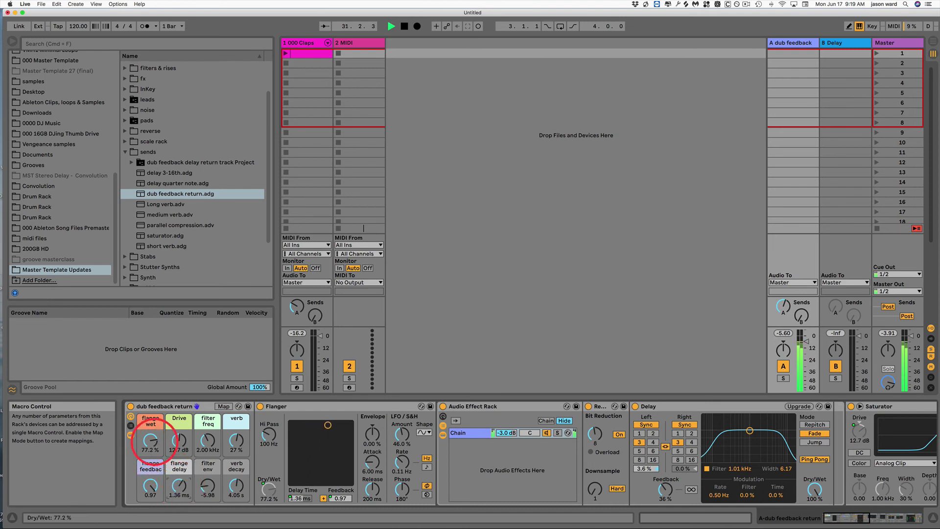
{"action": "left_click", "coordinate": [185, 437]}
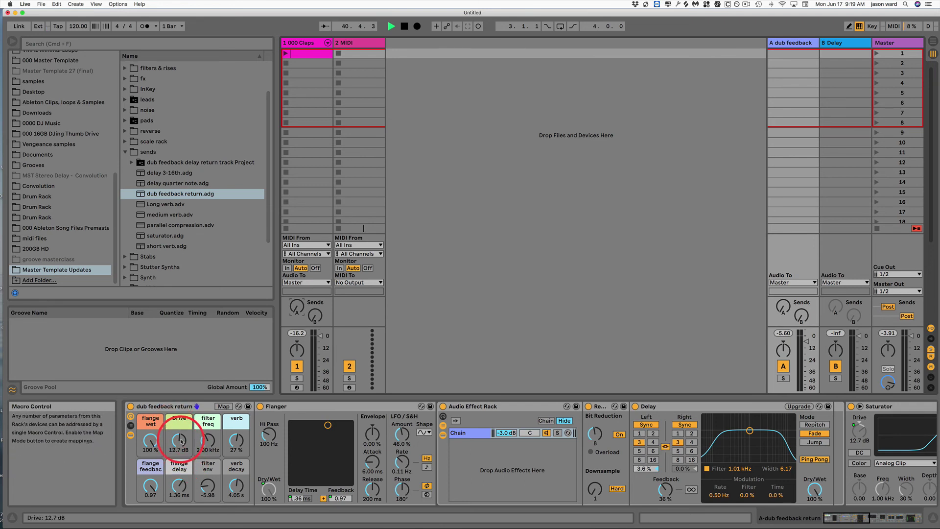
- Delete the dub feedback return rack from return track A and collapse the sends folder
{"action": "left_click", "coordinate": [253, 470]}
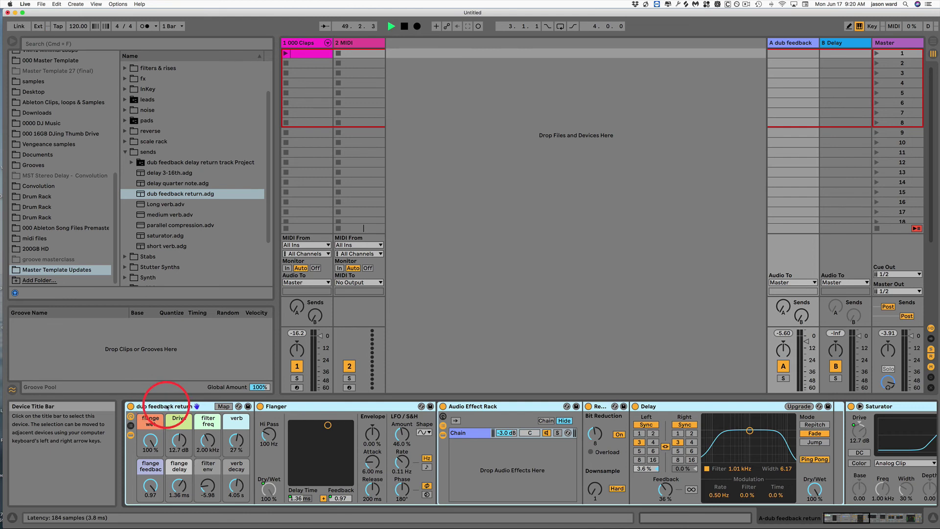
{"action": "key", "text": "Delete"}
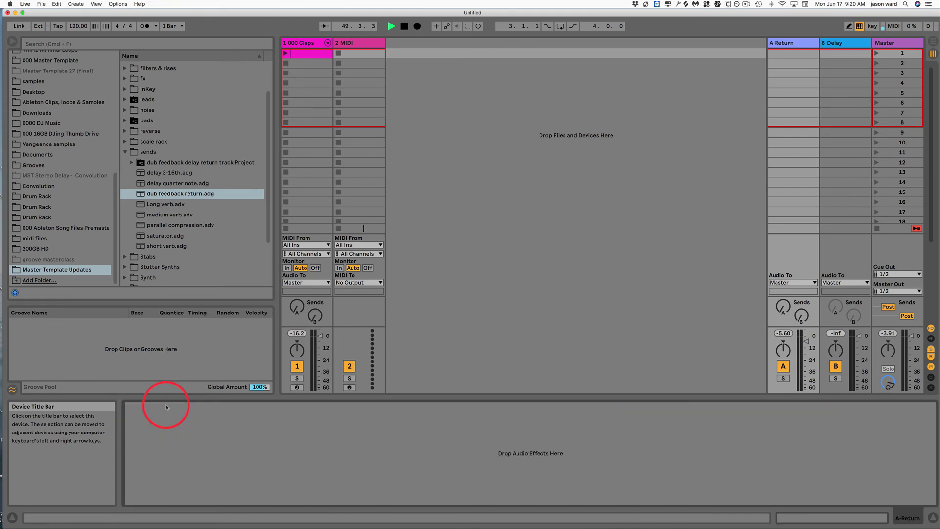
{"action": "left_click", "coordinate": [125, 153]}
- Load reverse effects.als from the reverse effects Project as a new track beside 2 MIDI, and stop playback
{"action": "left_click", "coordinate": [126, 170]}
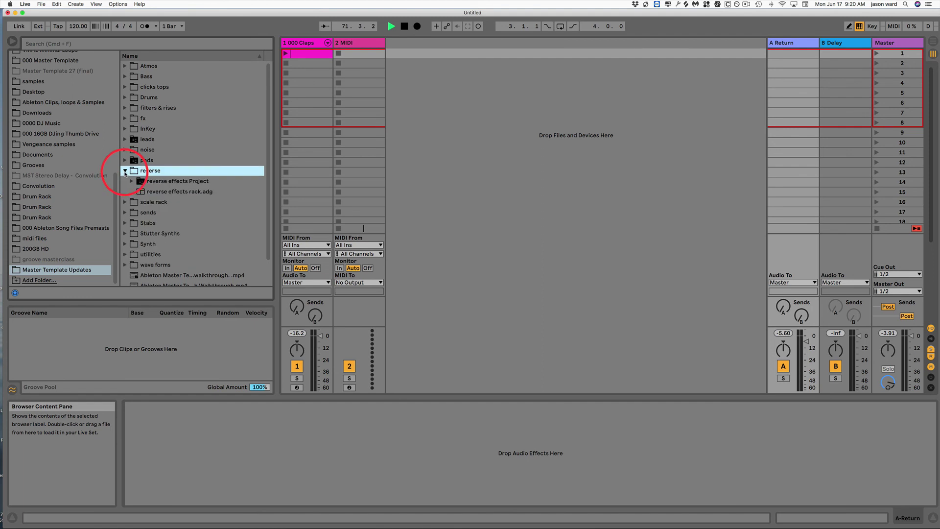
{"action": "left_click", "coordinate": [132, 181]}
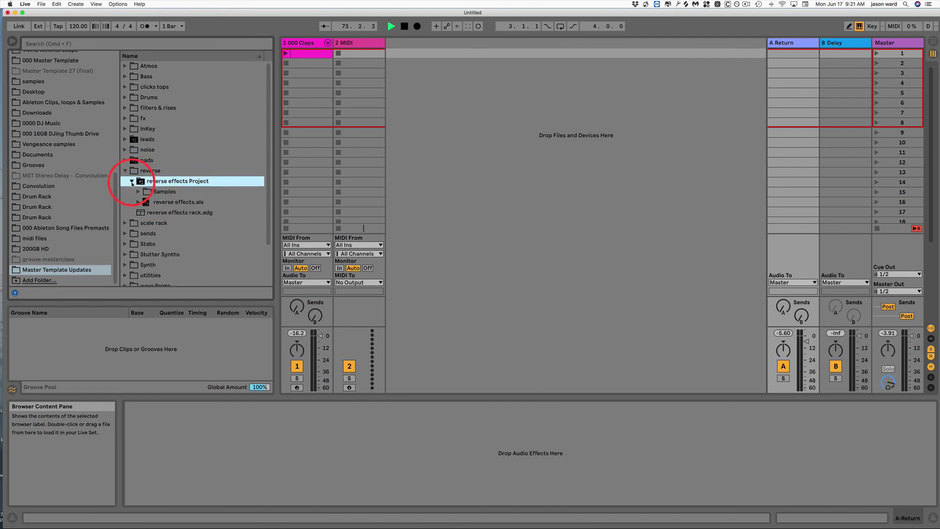
{"action": "left_click", "coordinate": [162, 202]}
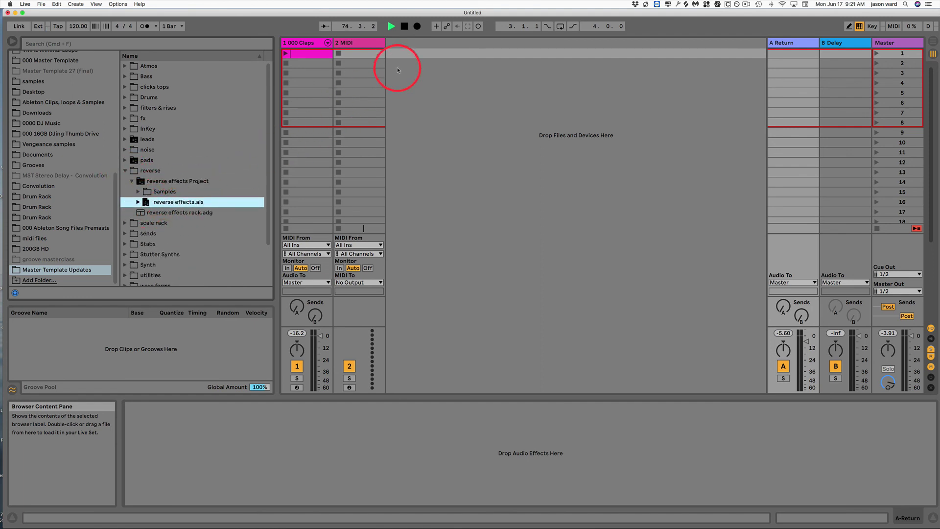
{"action": "left_click_drag", "start_coordinate": [397, 70], "coordinate": [408, 53]}
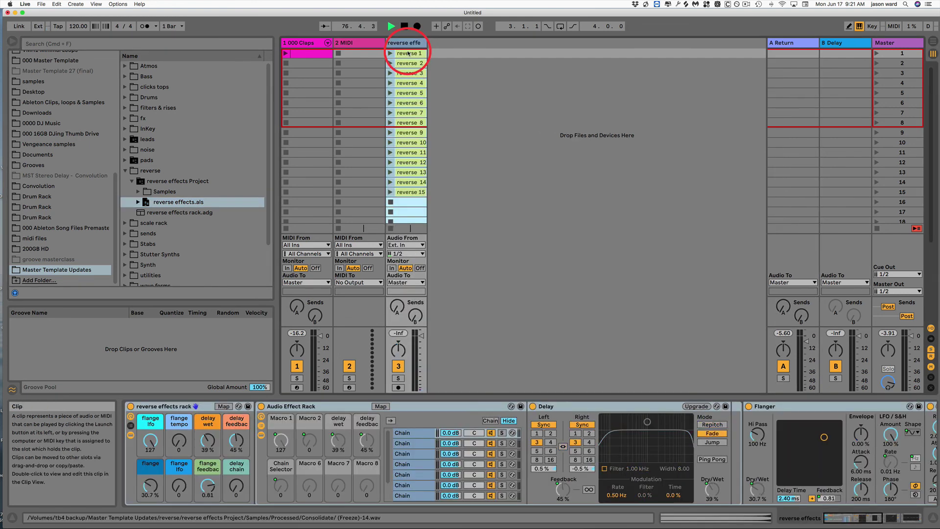
{"action": "left_click", "coordinate": [405, 26]}
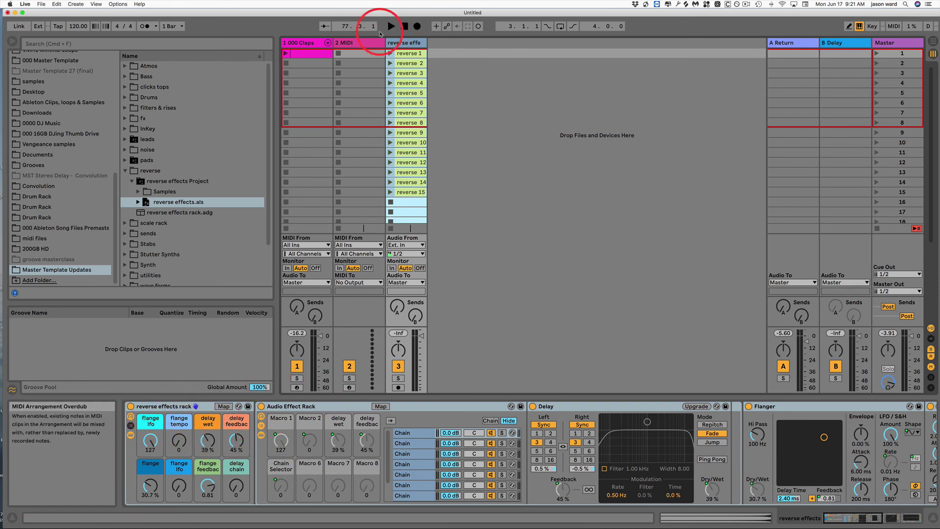
- Audition the reverse 1 clip while setting flange tempo to 90, delay wet to 46 %, delay feedback to 76 % and the lower-row flange lfo to 87
{"action": "left_click", "coordinate": [409, 193]}
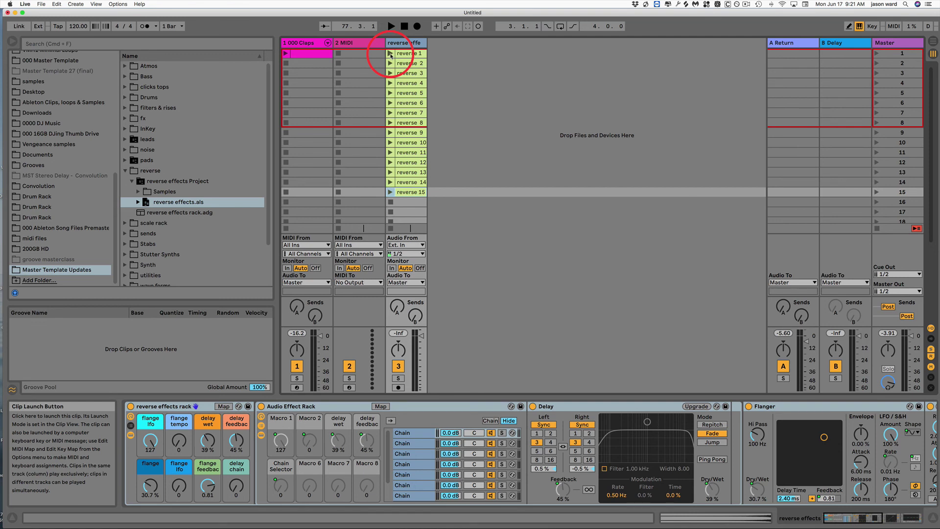
{"action": "left_click", "coordinate": [390, 54]}
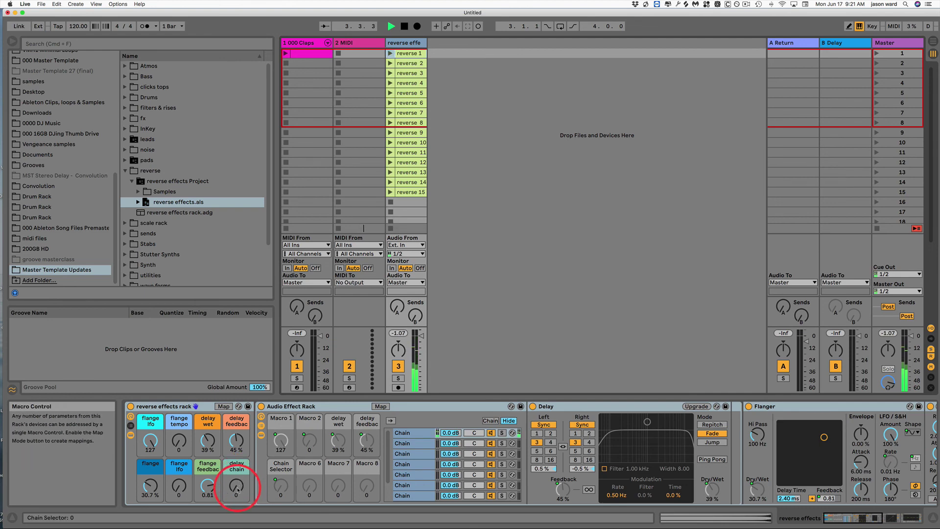
{"action": "left_click_drag", "start_coordinate": [179, 443], "coordinate": [179, 412]}
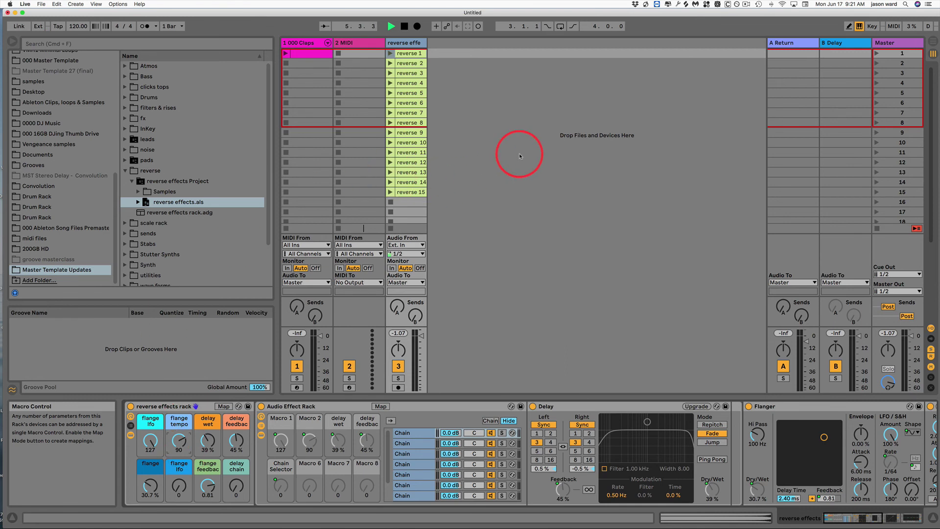
{"action": "left_click", "coordinate": [391, 54]}
{"action": "left_click_drag", "start_coordinate": [236, 443], "coordinate": [208, 433]}
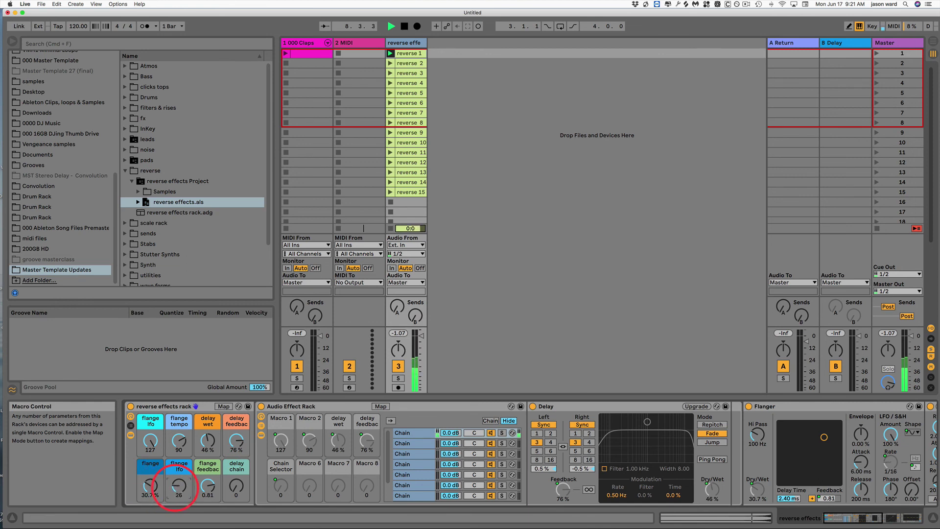
{"action": "left_click_drag", "start_coordinate": [176, 487], "coordinate": [176, 477]}
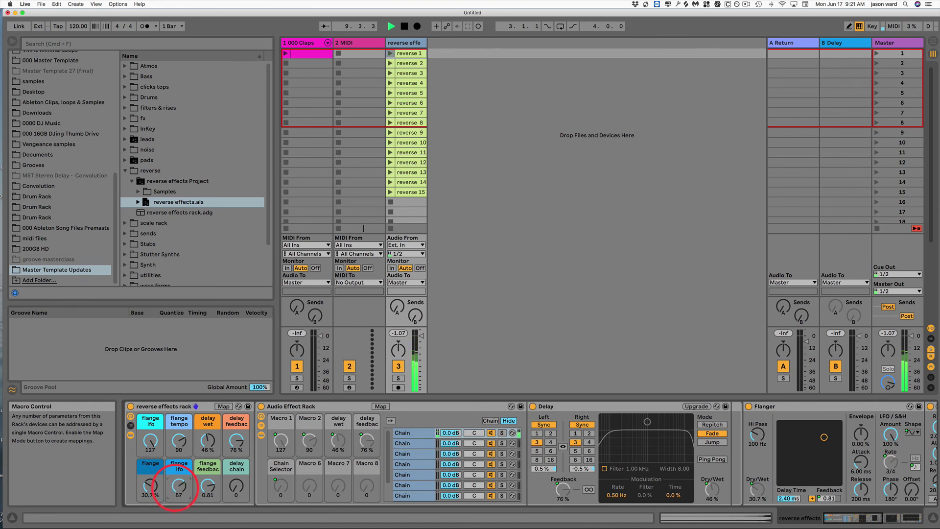
- Set the rack's upper-row flange lfo macro to 115, flange tempo to 100 and delay chain to 72 while replaying the reverse 1 clip
{"action": "left_click_drag", "start_coordinate": [150, 440], "coordinate": [179, 443]}
{"action": "left_click_drag", "start_coordinate": [236, 486], "coordinate": [236, 477]}
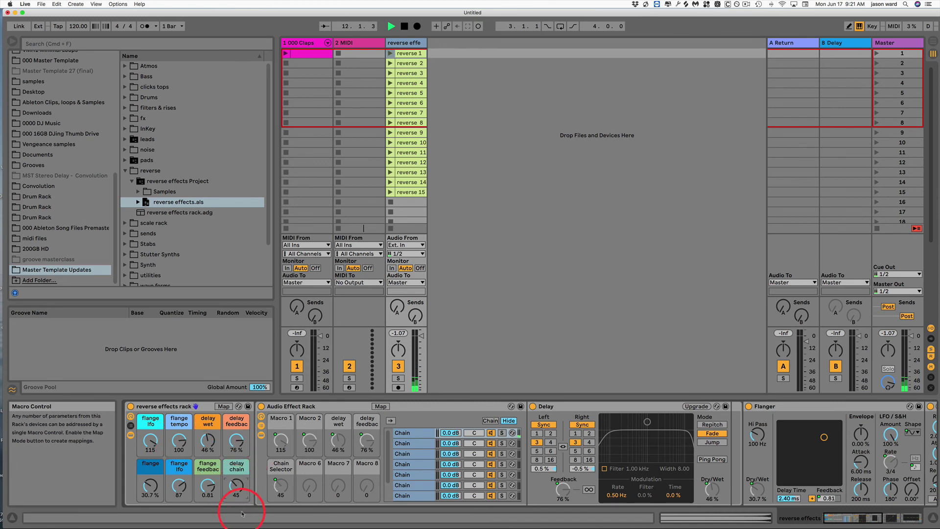
{"action": "left_click", "coordinate": [391, 53]}
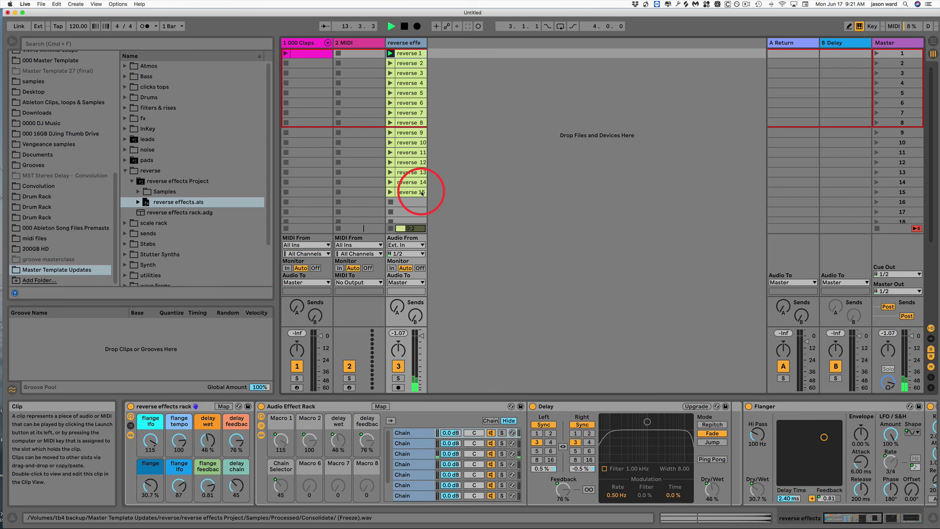
{"action": "left_click_drag", "start_coordinate": [235, 490], "coordinate": [234, 487]}
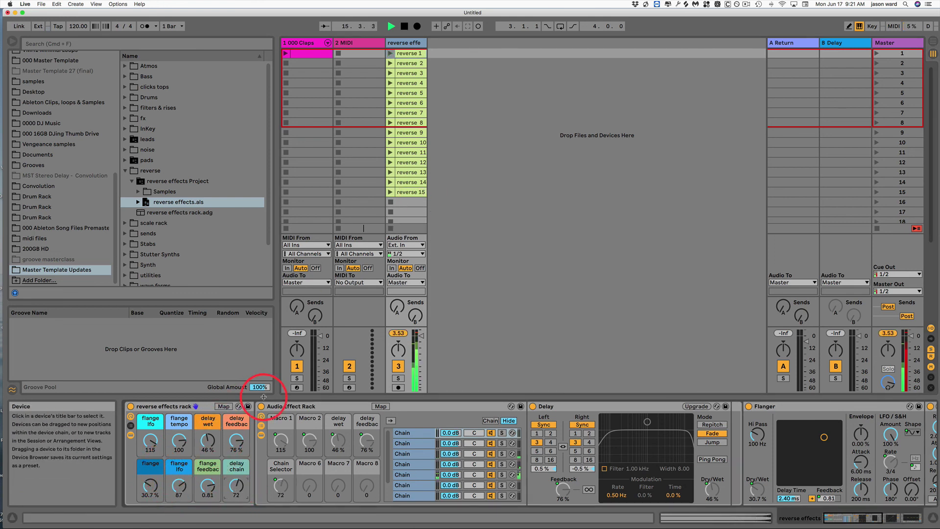
- Launch the reverse 2 and reverse 3 clips, and set the delay feedback macro to 54 % and the flange macro to 65.4 %
{"action": "left_click", "coordinate": [390, 63]}
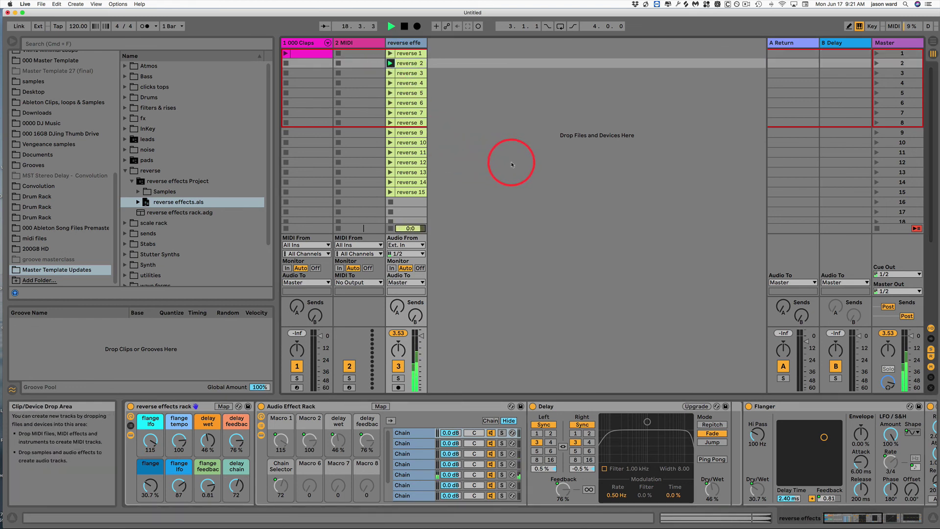
{"action": "left_click", "coordinate": [391, 74]}
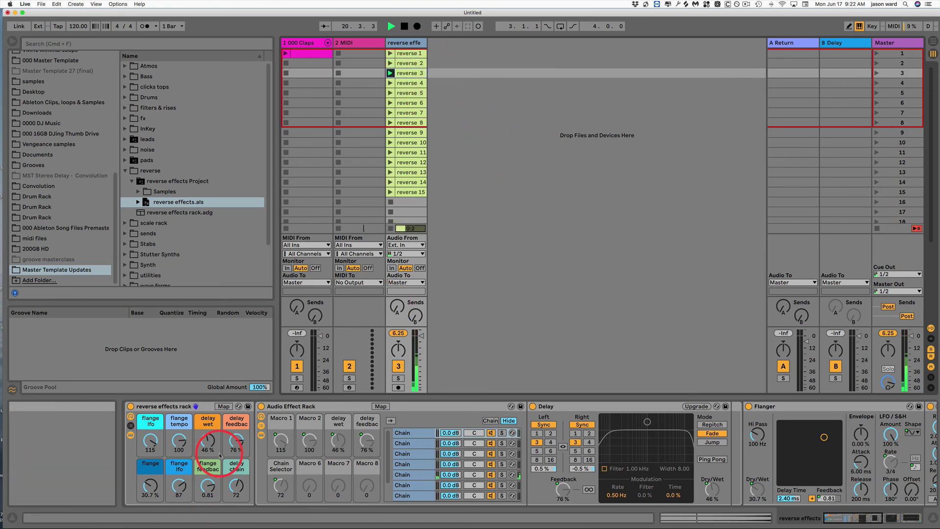
{"action": "left_click_drag", "start_coordinate": [235, 432], "coordinate": [235, 443]}
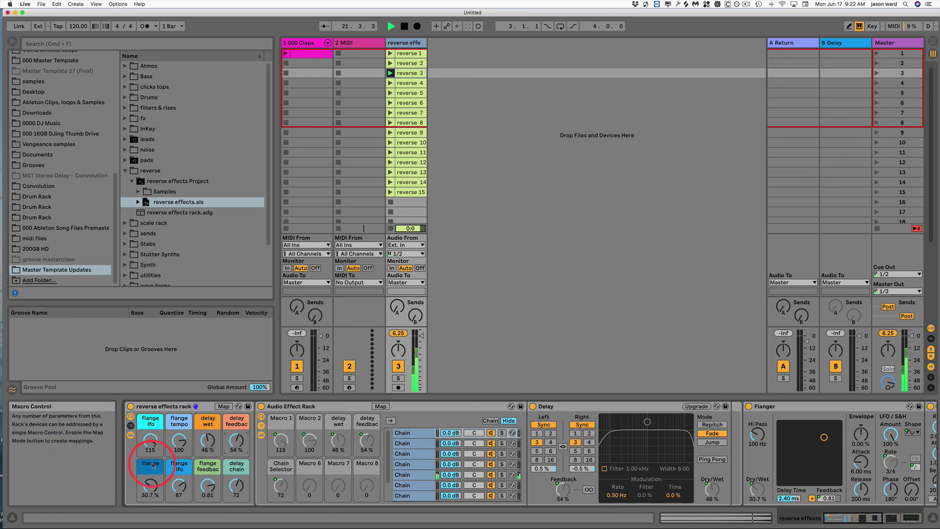
{"action": "left_click_drag", "start_coordinate": [150, 486], "coordinate": [151, 456]}
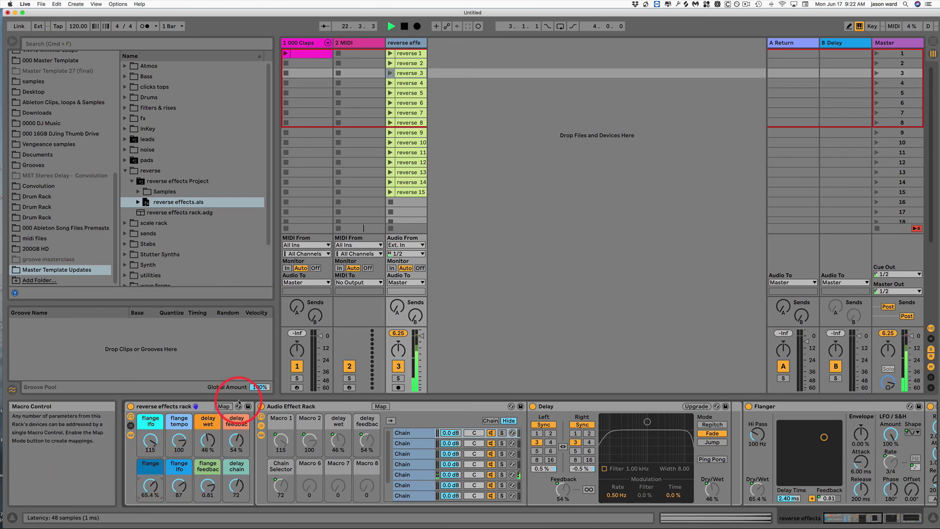
- Audition the reverse 4 and reverse 5 clips with the delay wet macro set to 79 %, and stop playback
{"action": "left_click", "coordinate": [390, 84]}
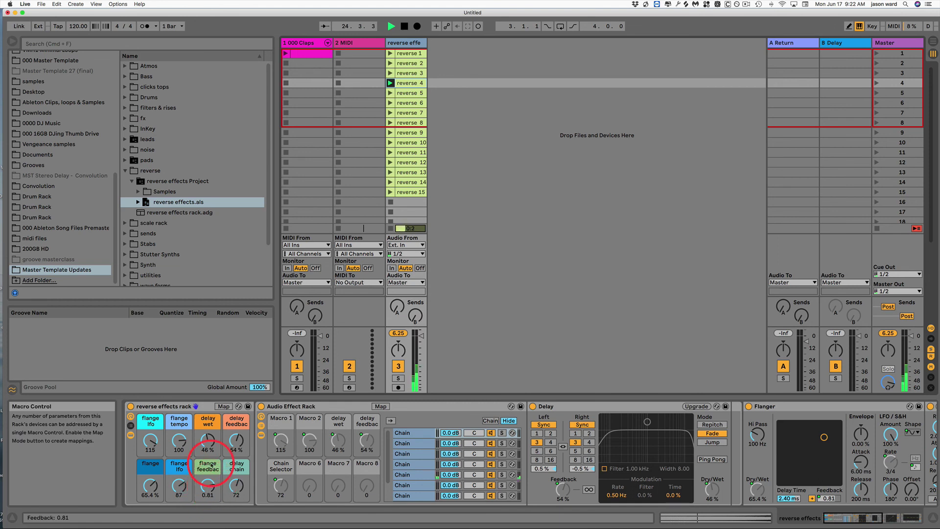
{"action": "left_click_drag", "start_coordinate": [208, 444], "coordinate": [209, 440]}
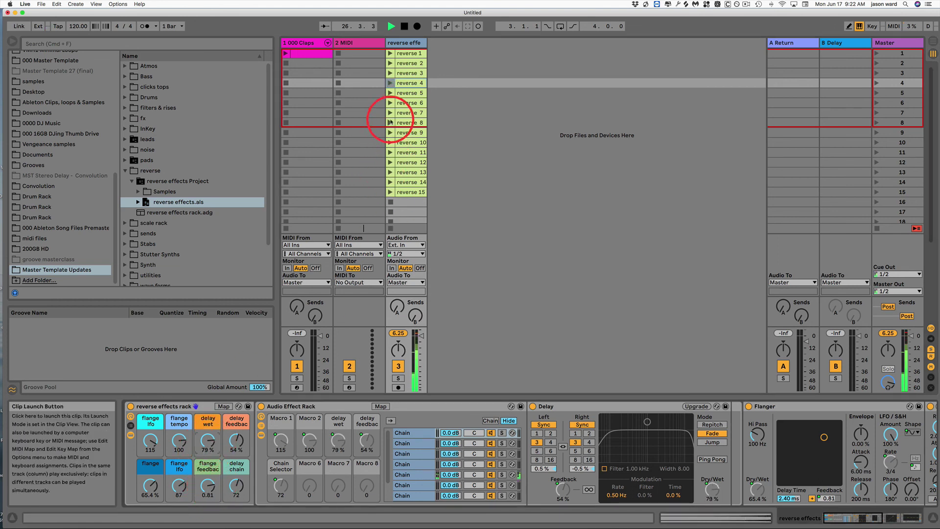
{"action": "left_click", "coordinate": [390, 93]}
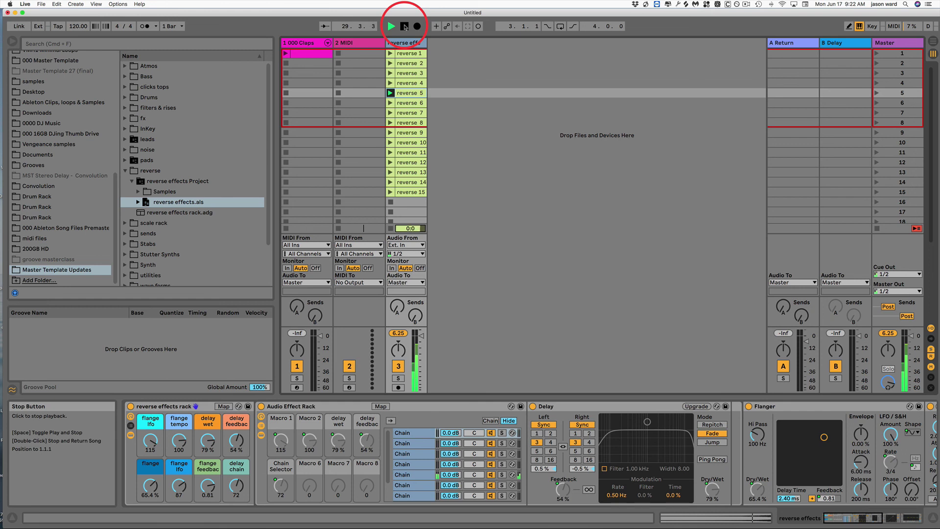
{"action": "left_click", "coordinate": [405, 27]}
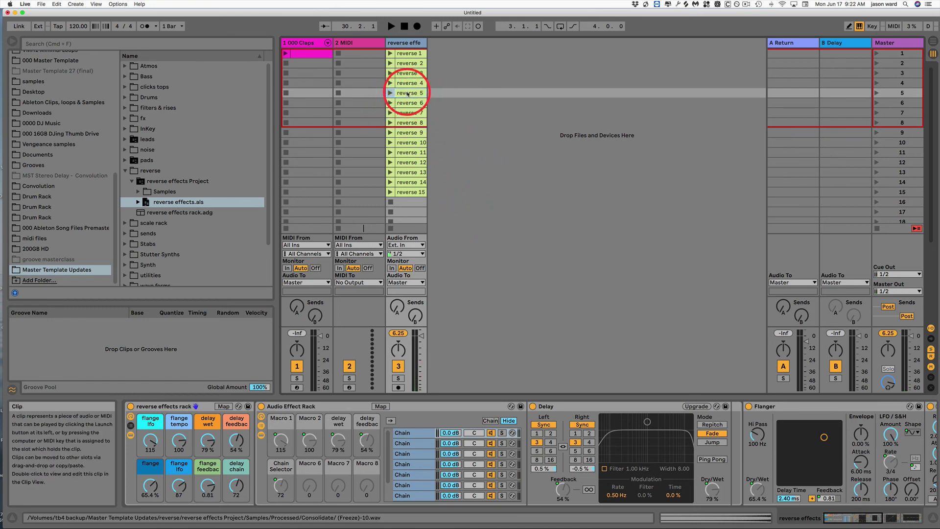
- Copy the reverse 5 clip into the Arrangement View on the reverse effects track at bar 17
{"action": "key", "text": "Tab"}
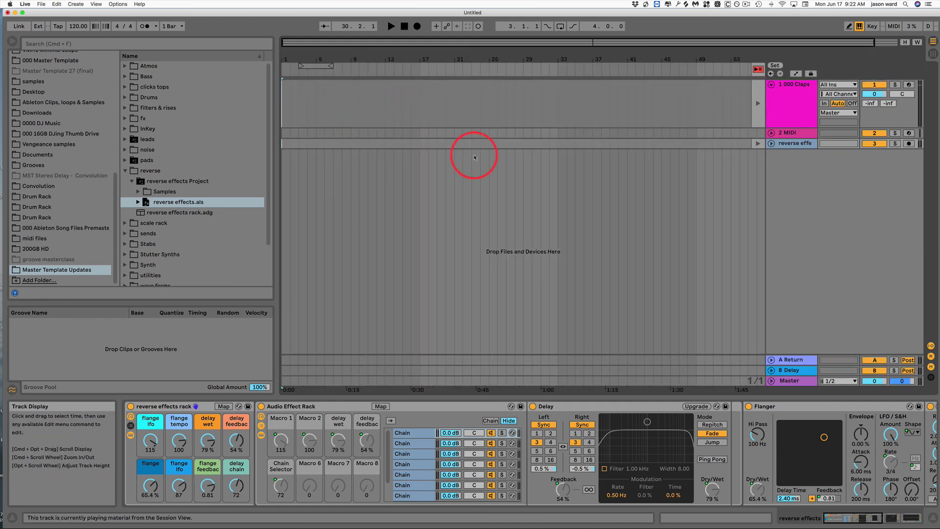
{"action": "left_click", "coordinate": [417, 146]}
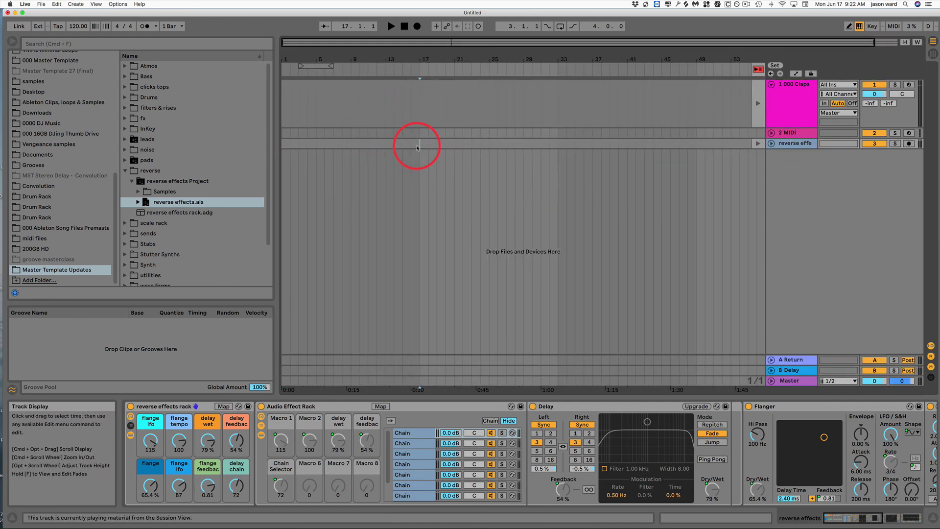
{"action": "key", "text": "super+v"}
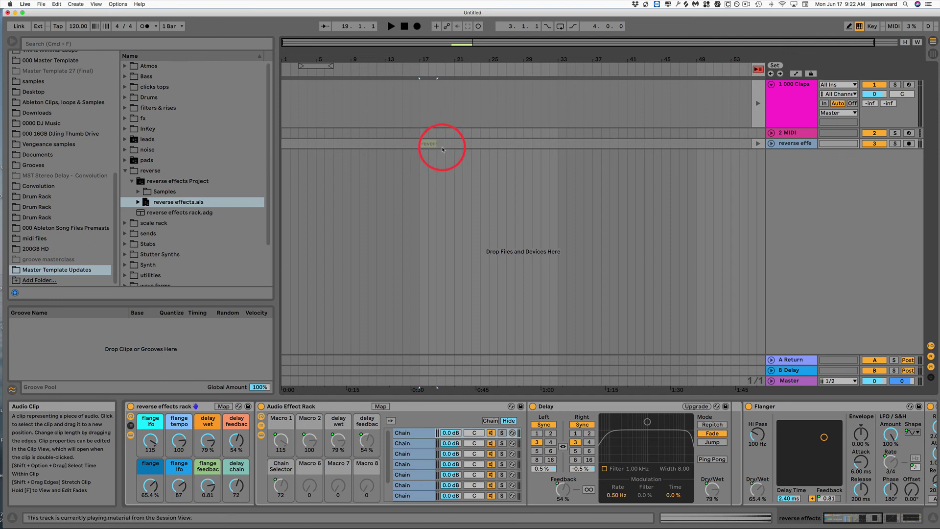
- Delete the reverse 5 clip from the arrangement and collapse the reverse folder
{"action": "left_click", "coordinate": [756, 69]}
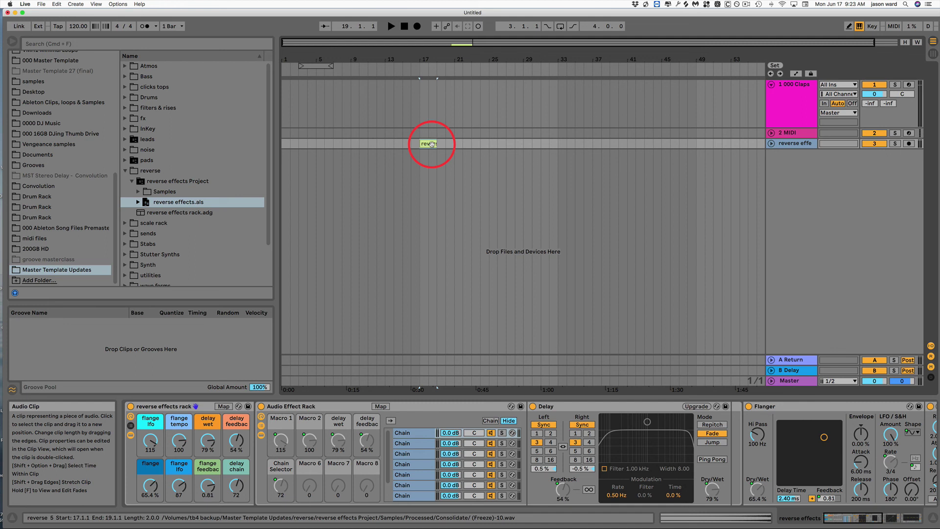
{"action": "left_click_drag", "start_coordinate": [431, 143], "coordinate": [125, 169]}
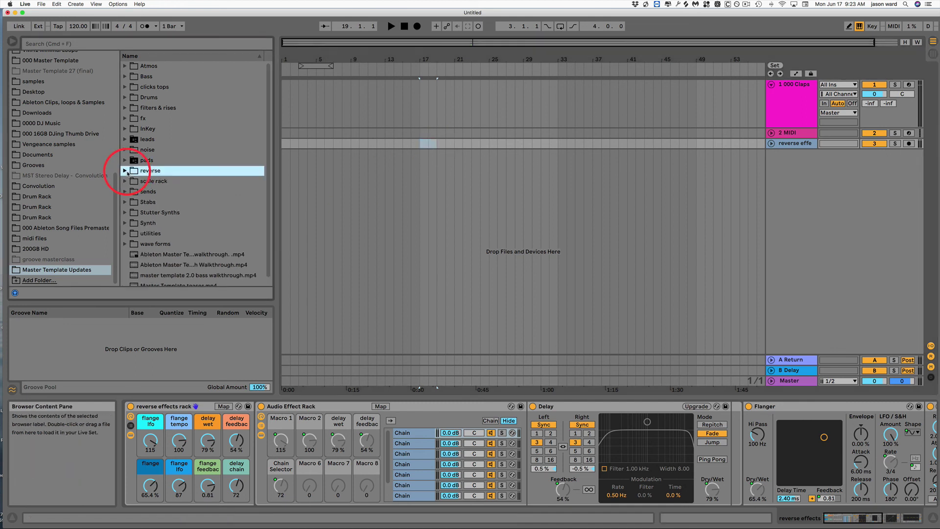